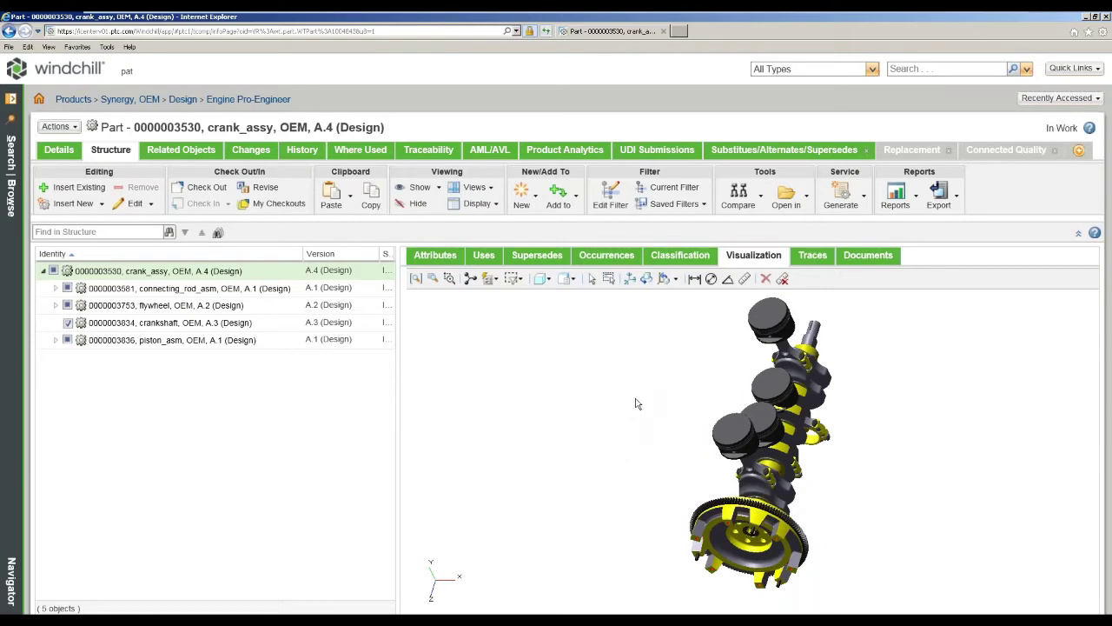
Orbit the crank_assy 3D assembly model to a new viewing angle.
middle_drag(653, 427, 775, 507)
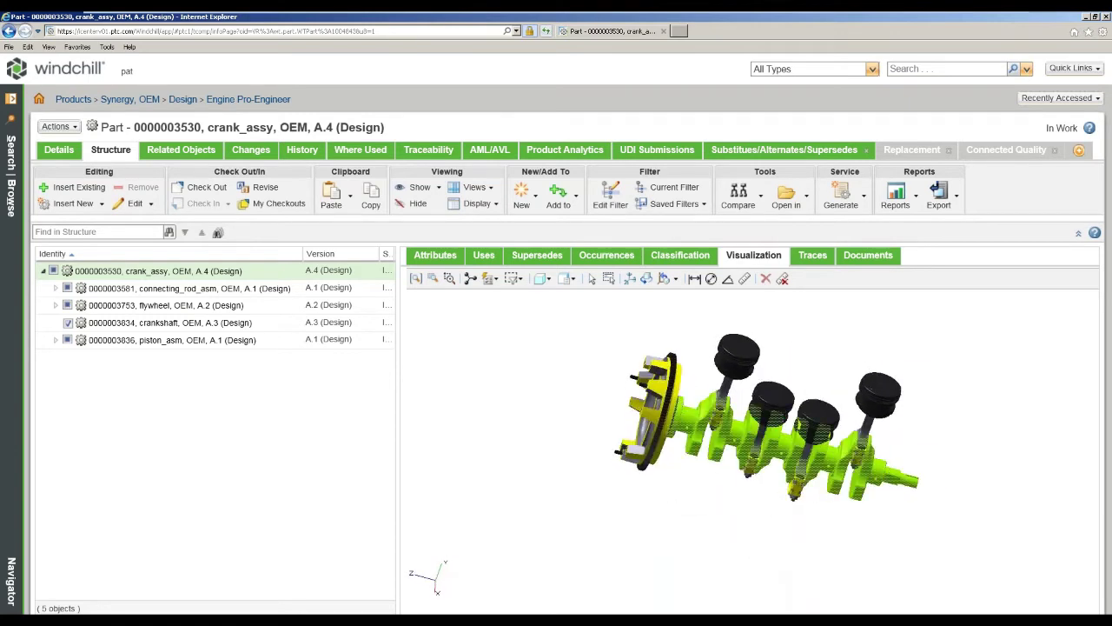
Select the crankshaft in the 3D model and display its part attributes.
click(747, 470)
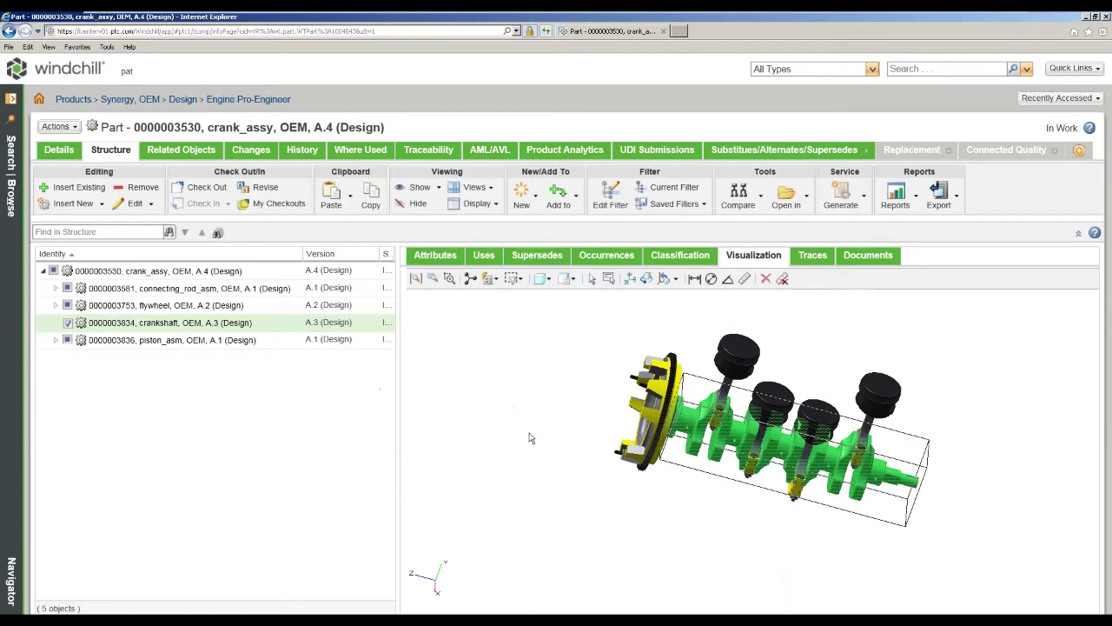
click(425, 256)
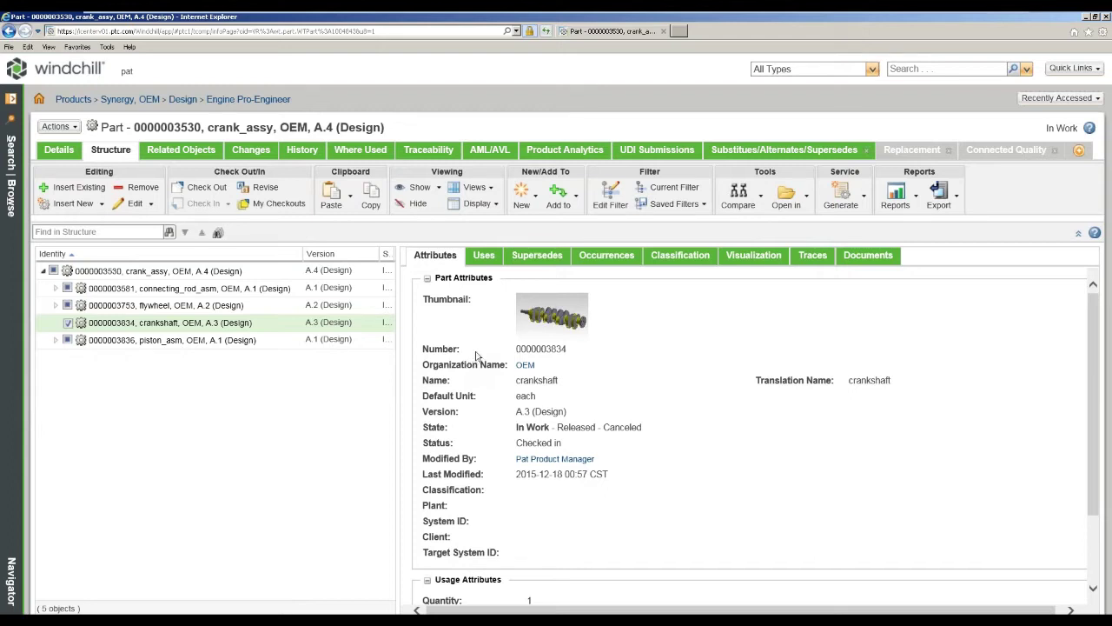
Open crank_assy in the Service Associative Part Structure Browser from Actions > Open in, maximizing the window.
click(57, 127)
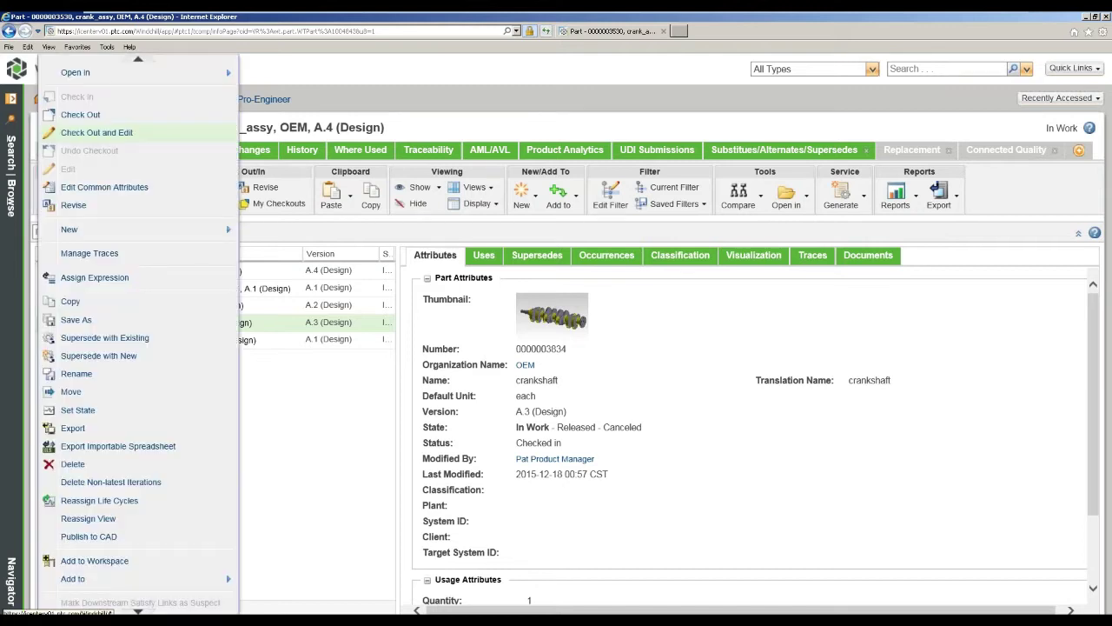
mouse_move(103, 76)
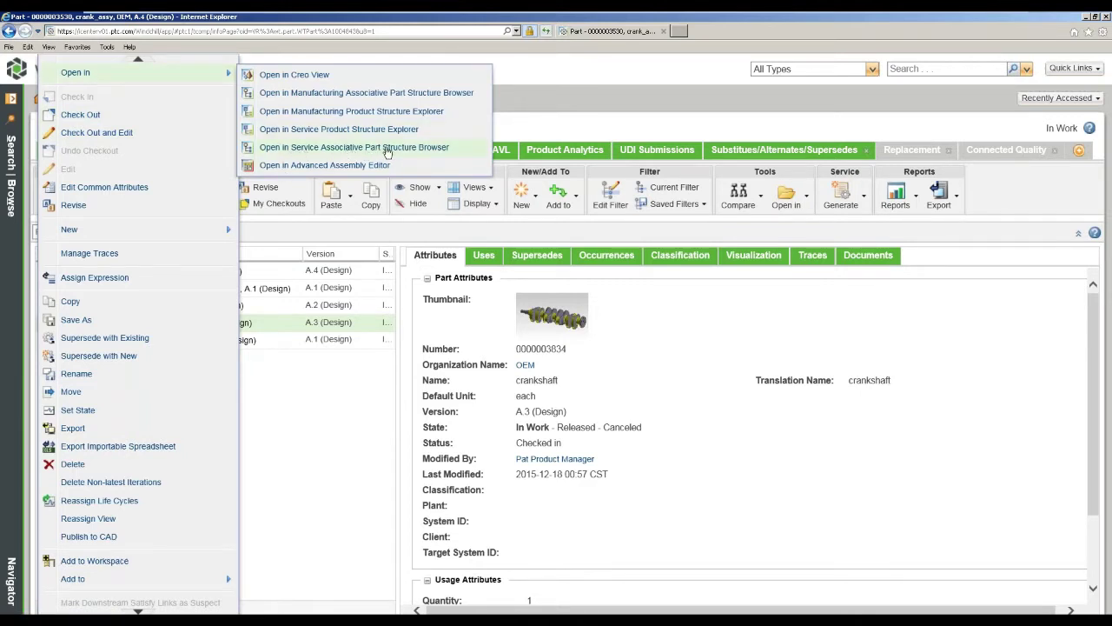
click(387, 151)
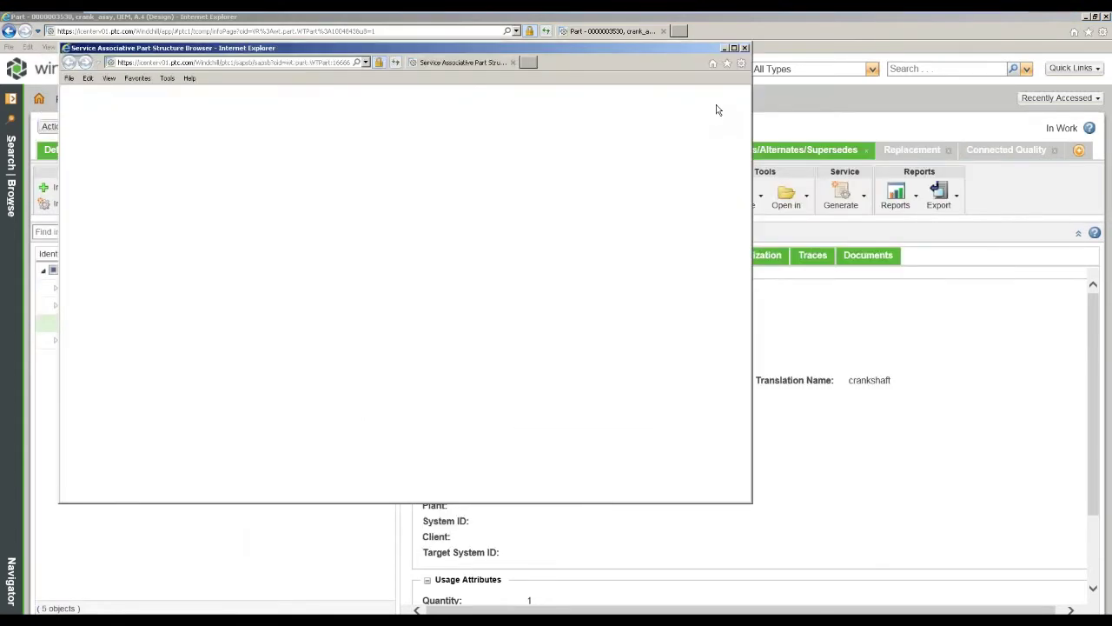
click(734, 49)
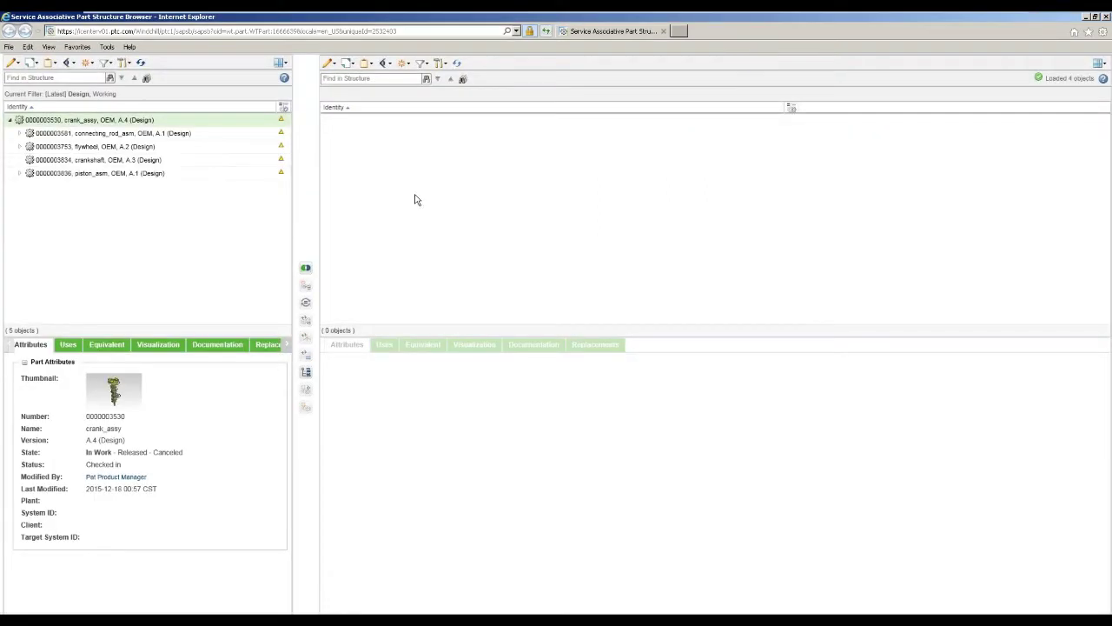
Widen the design-side structure pane and load crank_assy's 3D model in its Visualization view.
drag(294, 169, 494, 173)
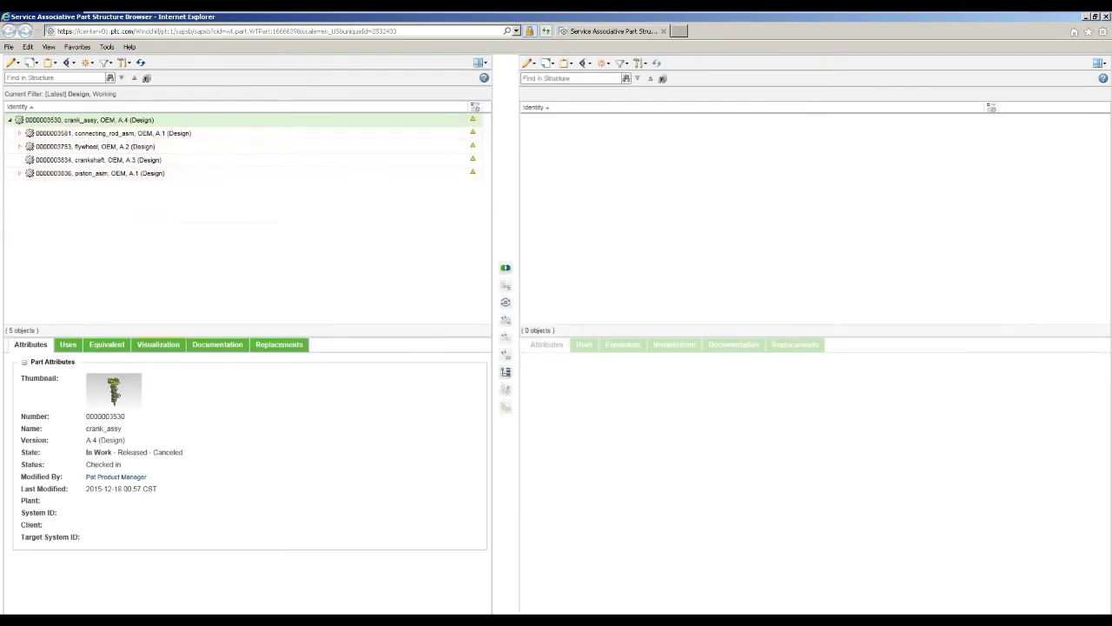
click(151, 346)
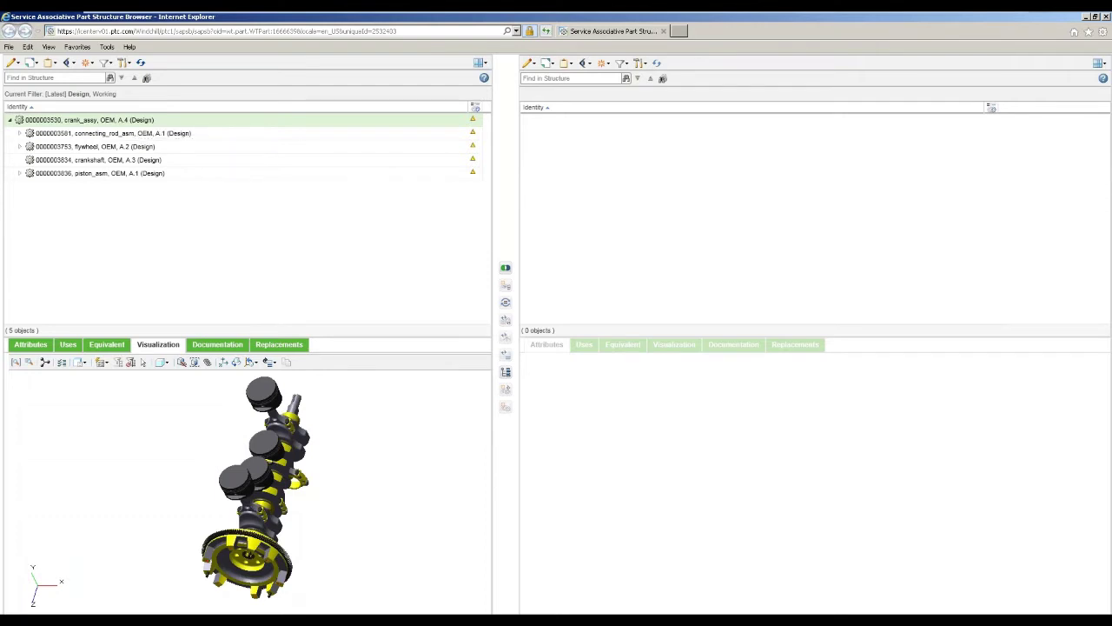
right_click(120, 127)
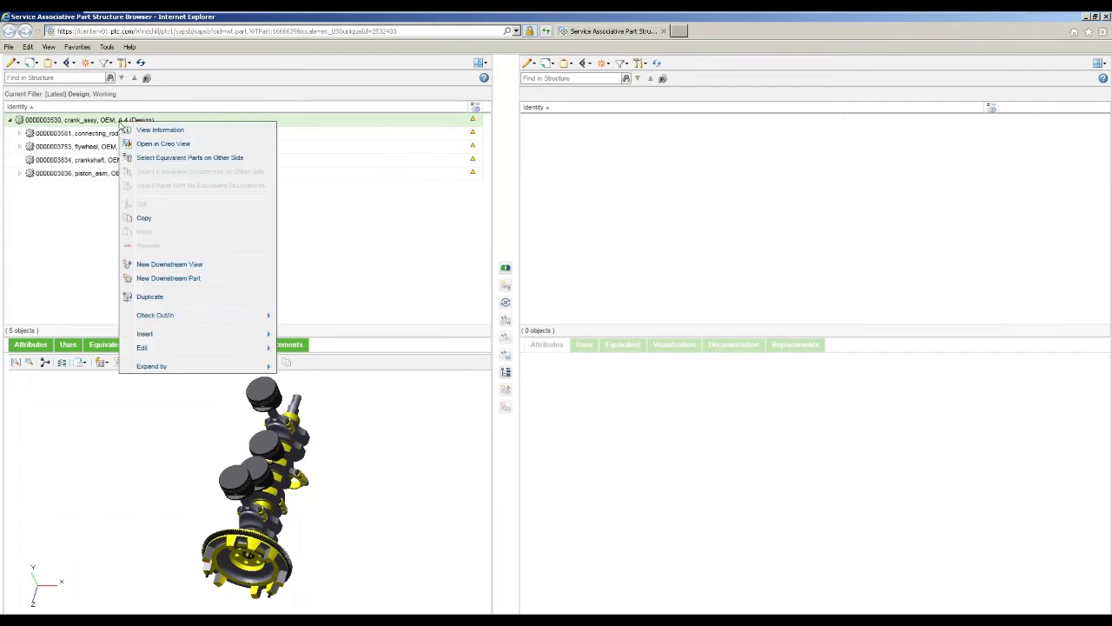
Create a New Downstream View of crank_assy with the view type Service.
click(164, 265)
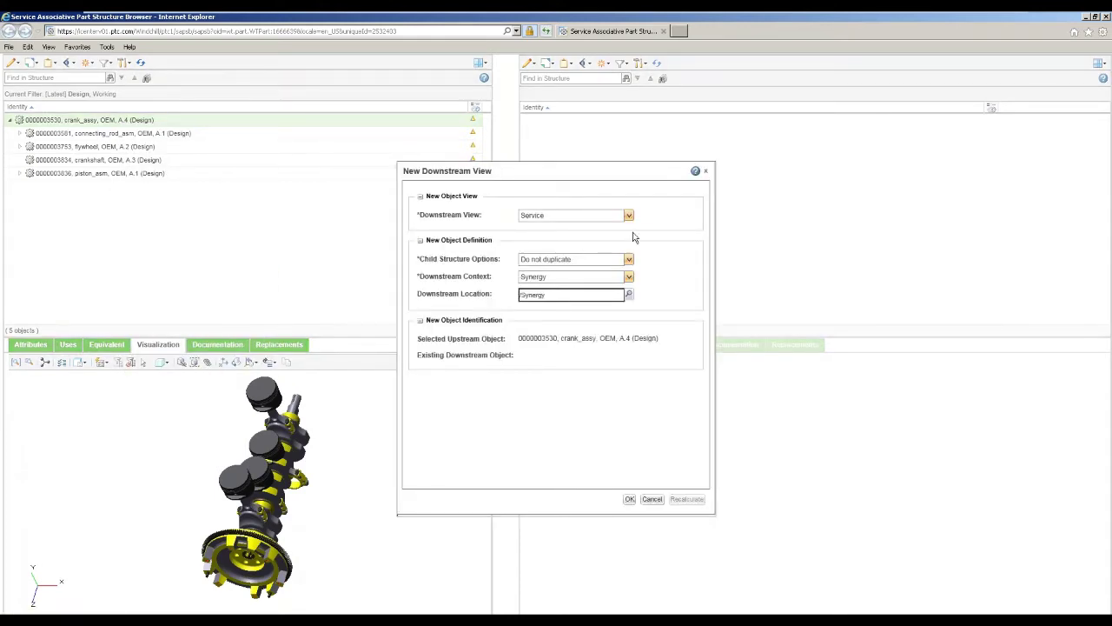
click(628, 216)
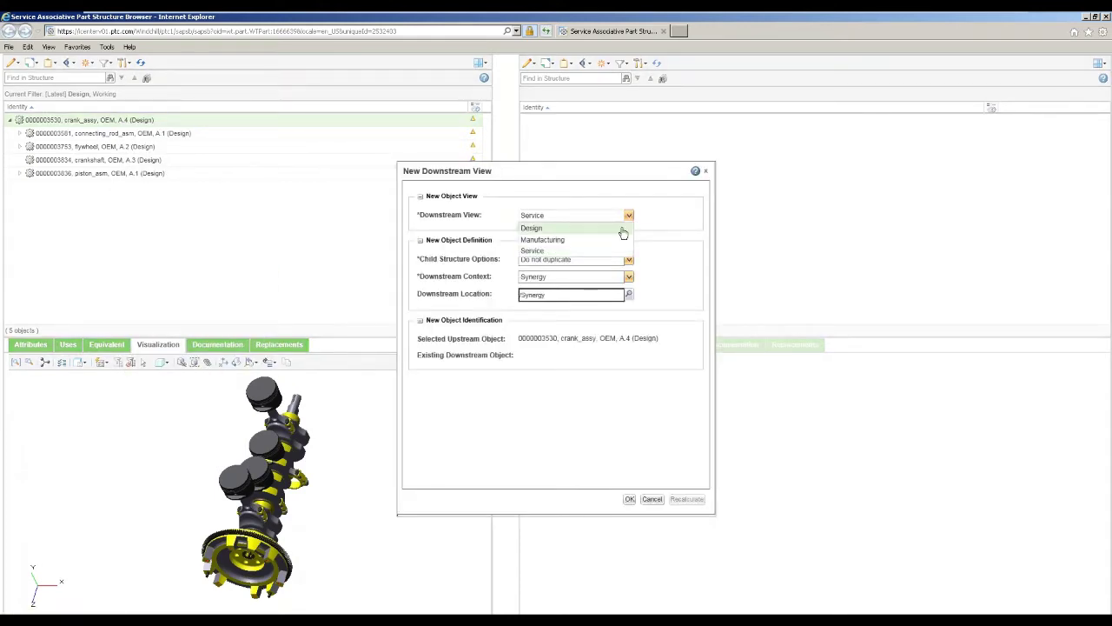
click(676, 233)
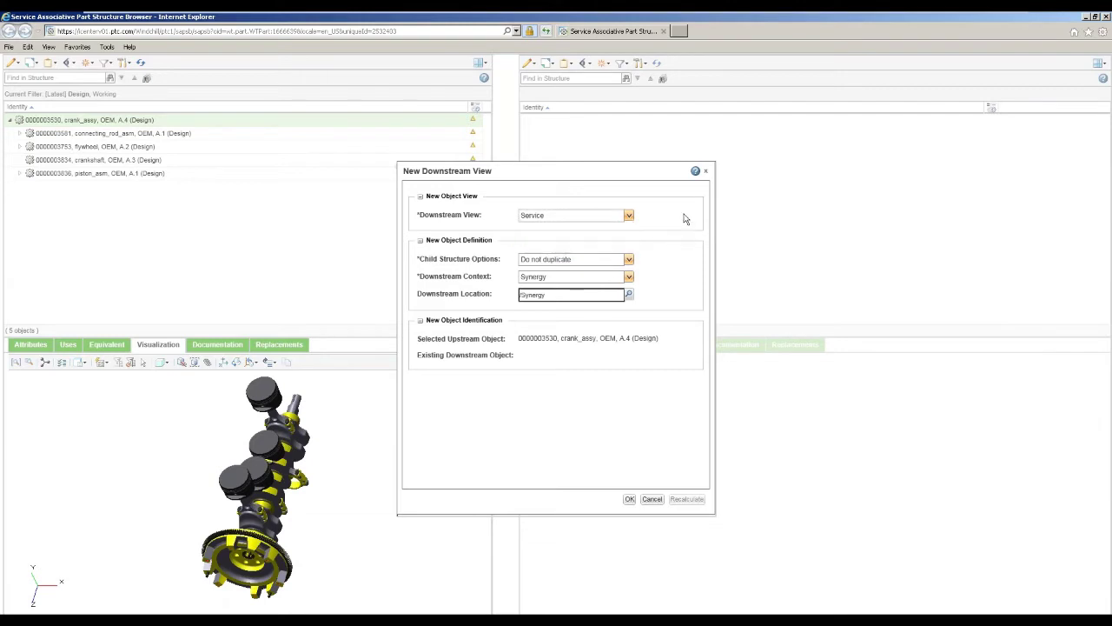
click(629, 499)
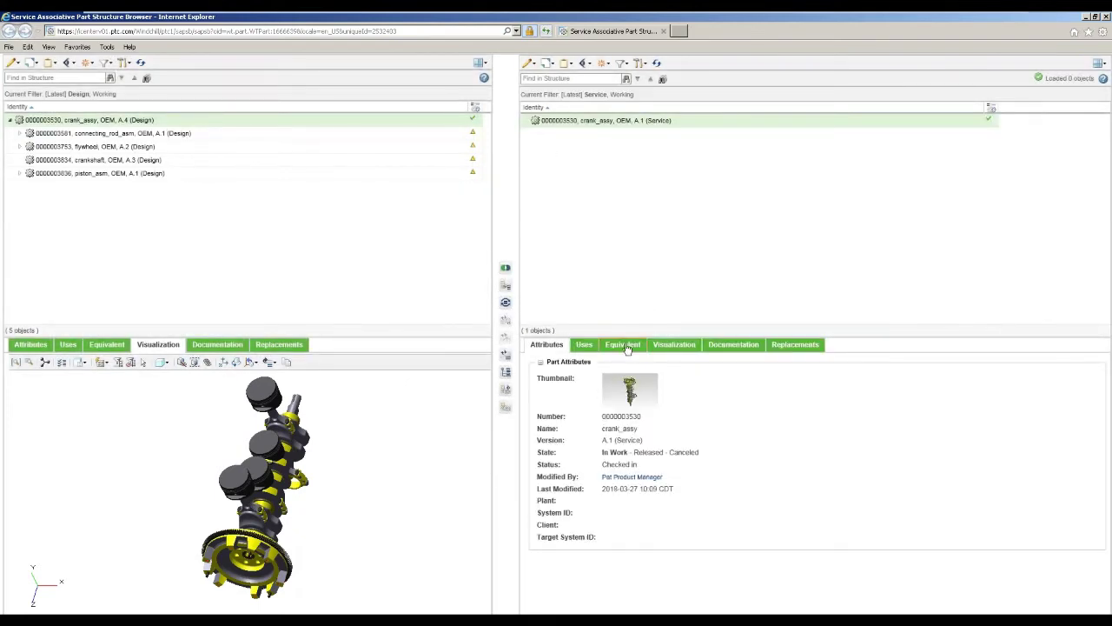
Show the Service view's 3D model and copy the design flywheel and crankshaft.
click(668, 344)
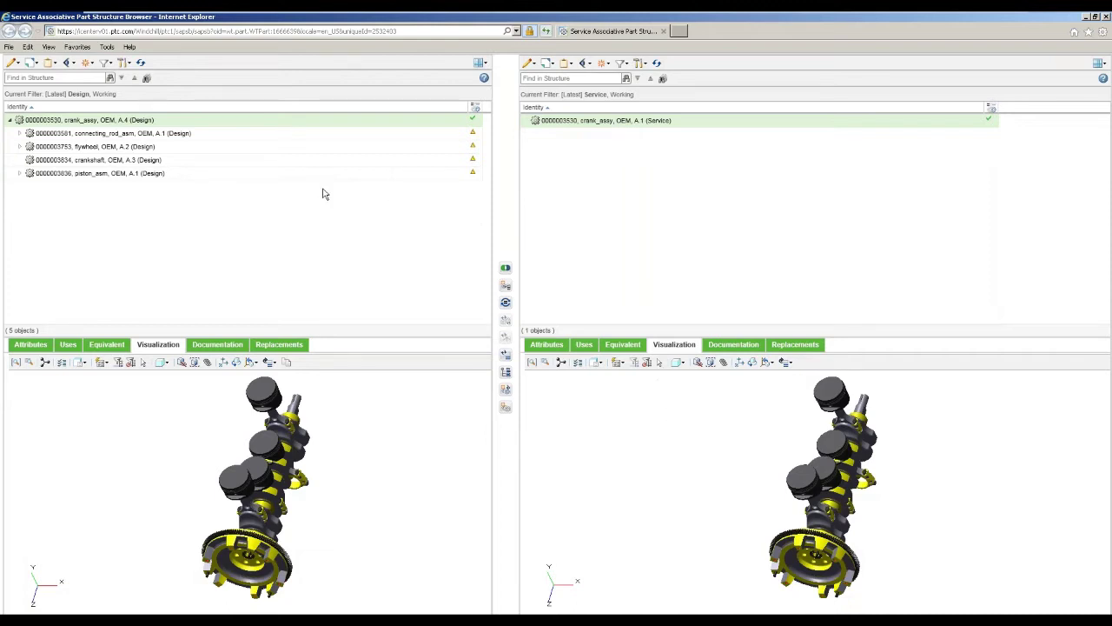
click(100, 147)
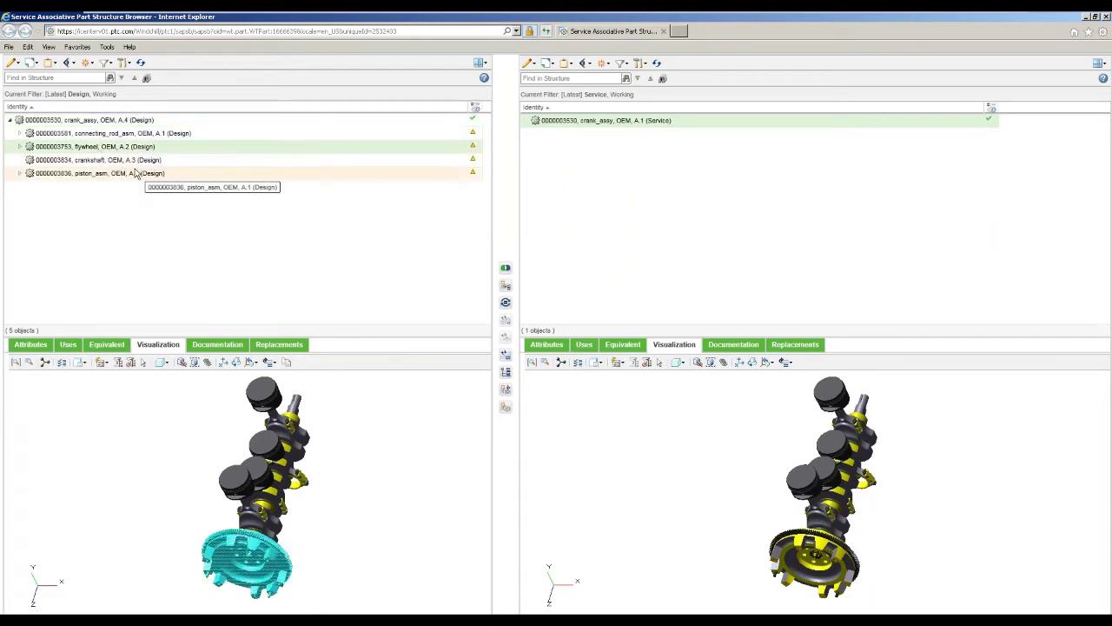
ctrl+click(78, 161)
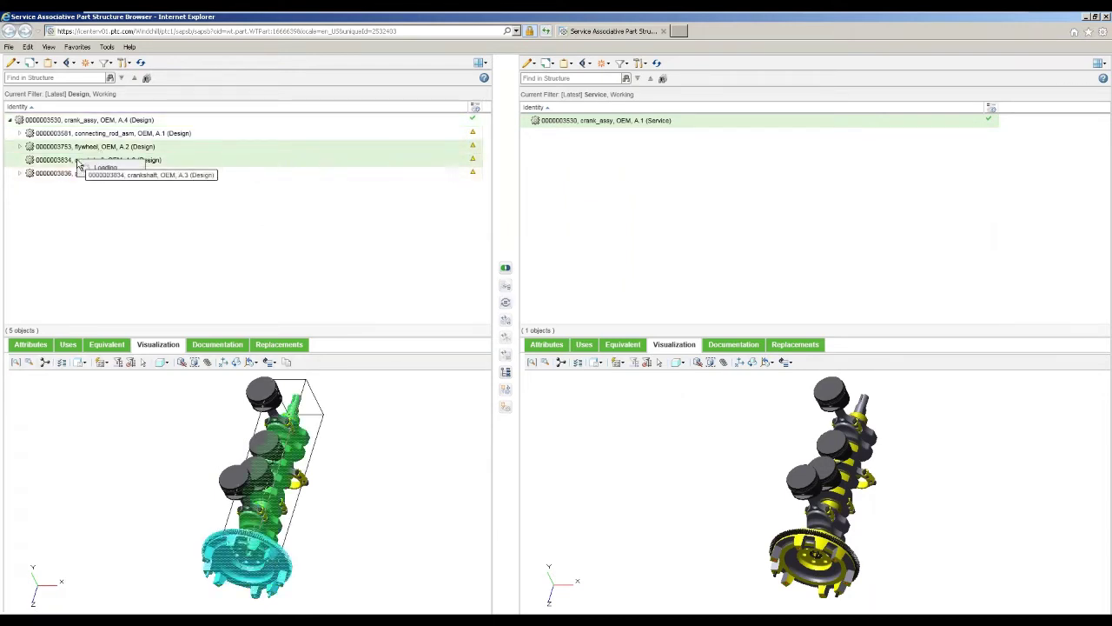
right_click(77, 160)
click(102, 257)
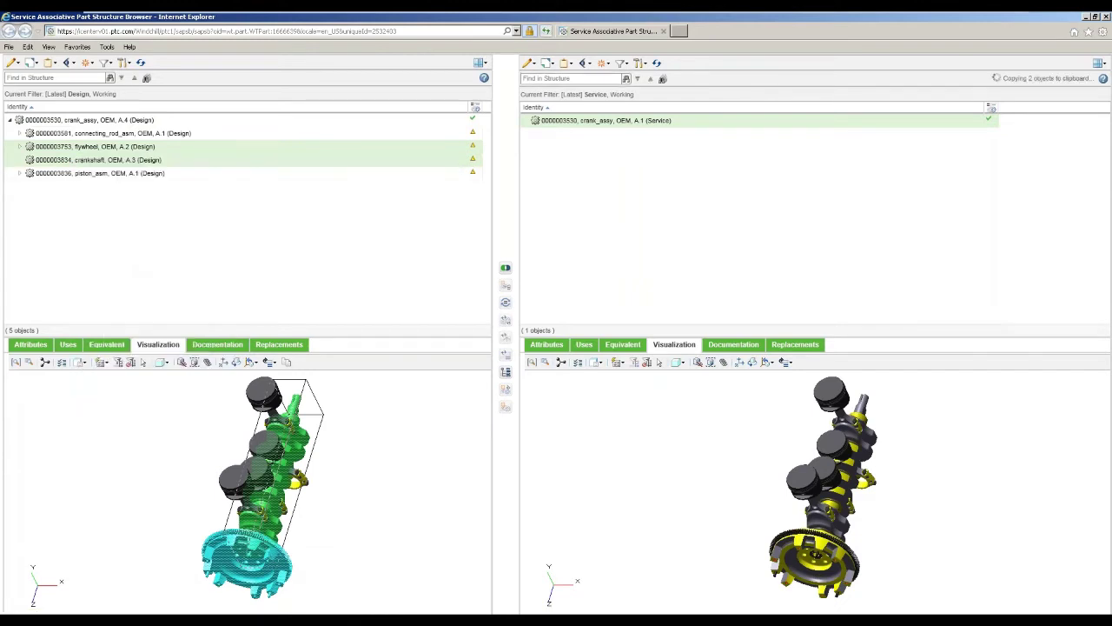
right_click(619, 123)
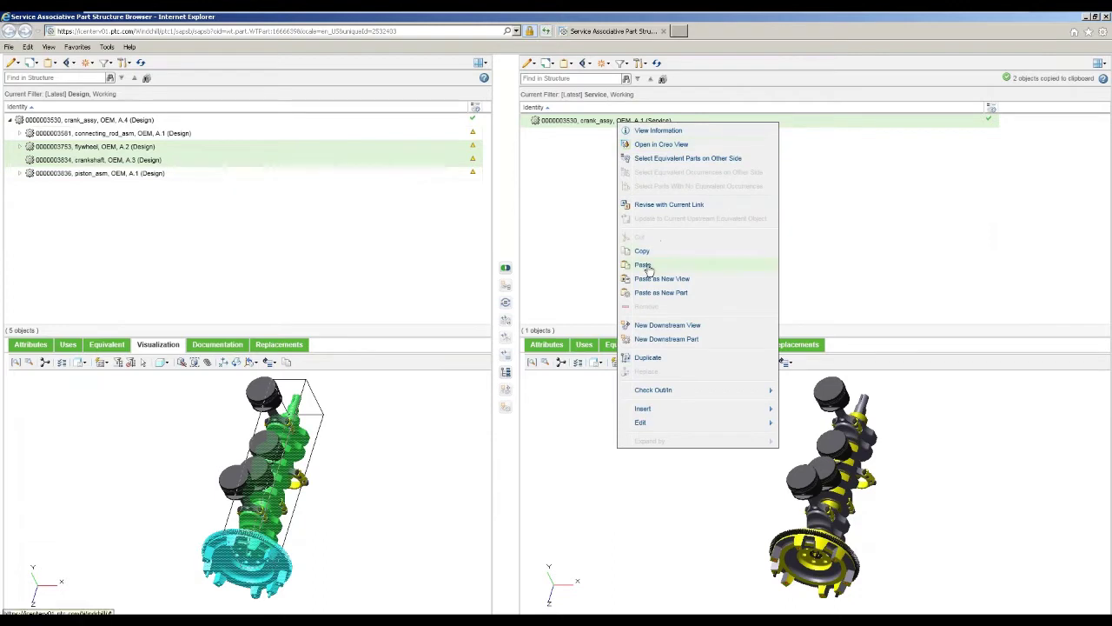
Paste flywheel and crankshaft under the service crank_assy and review the Equivalent tab.
click(643, 264)
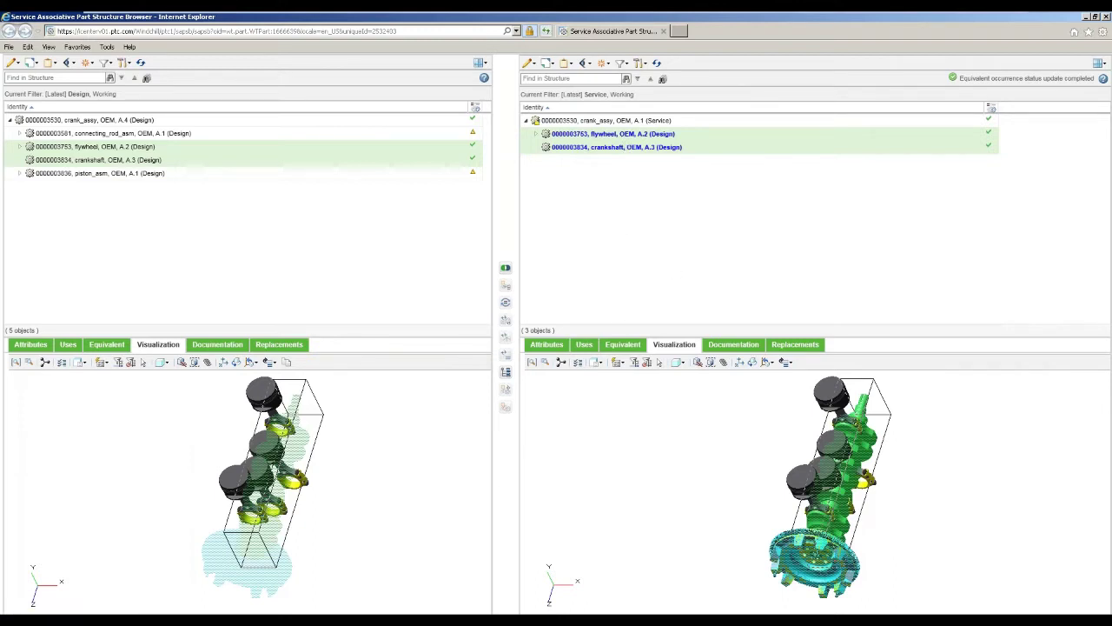
click(623, 344)
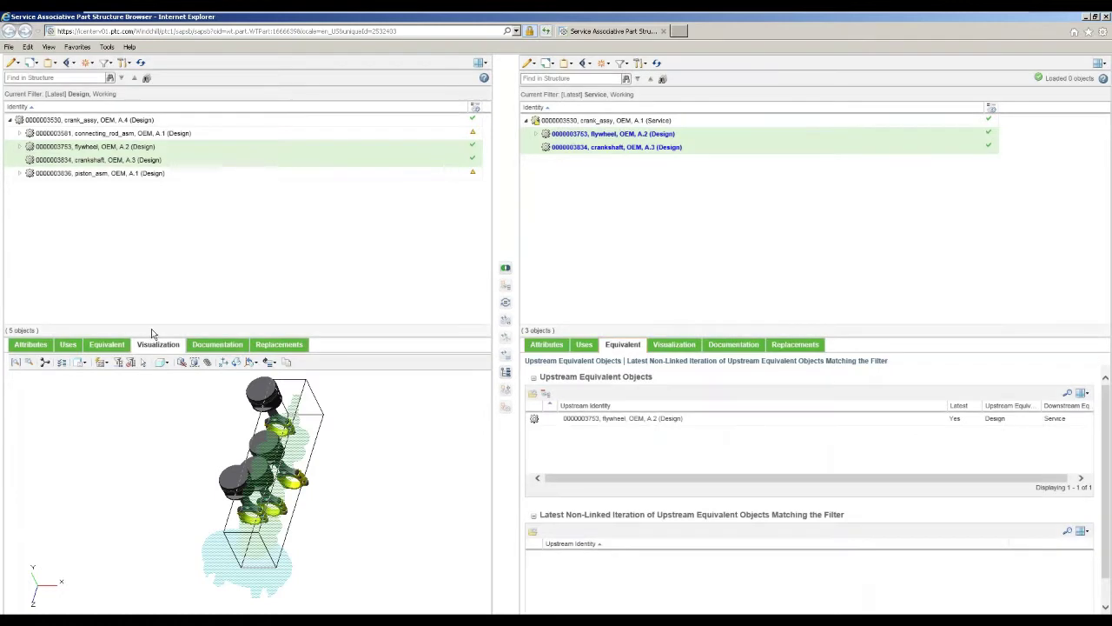
Check the crankshaft's equivalence links in both trees, then restore both Visualization views.
click(107, 345)
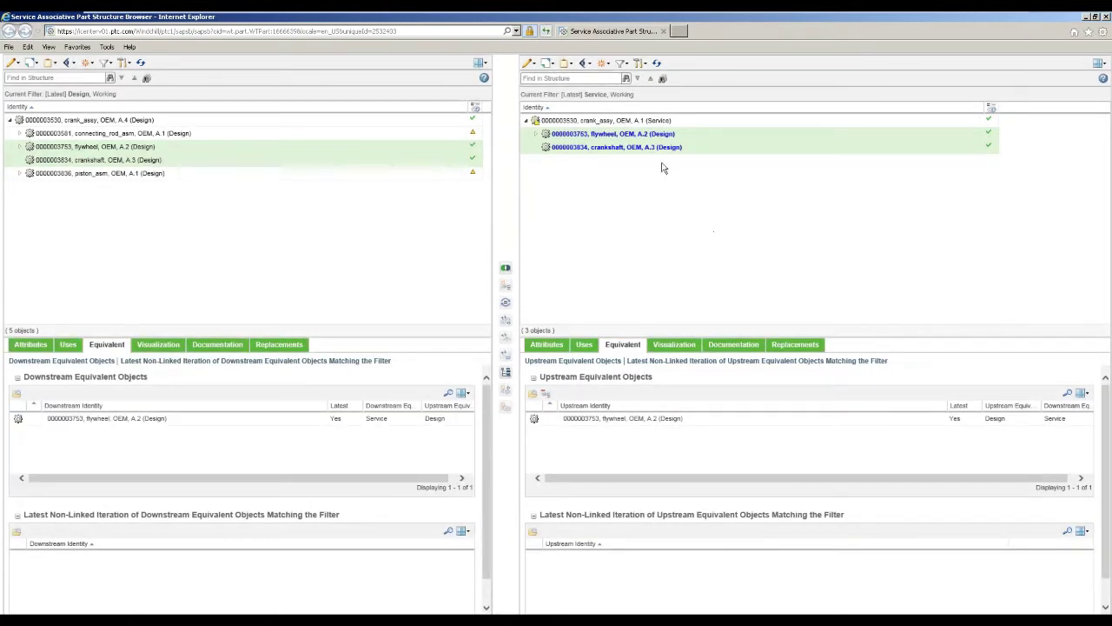
click(598, 147)
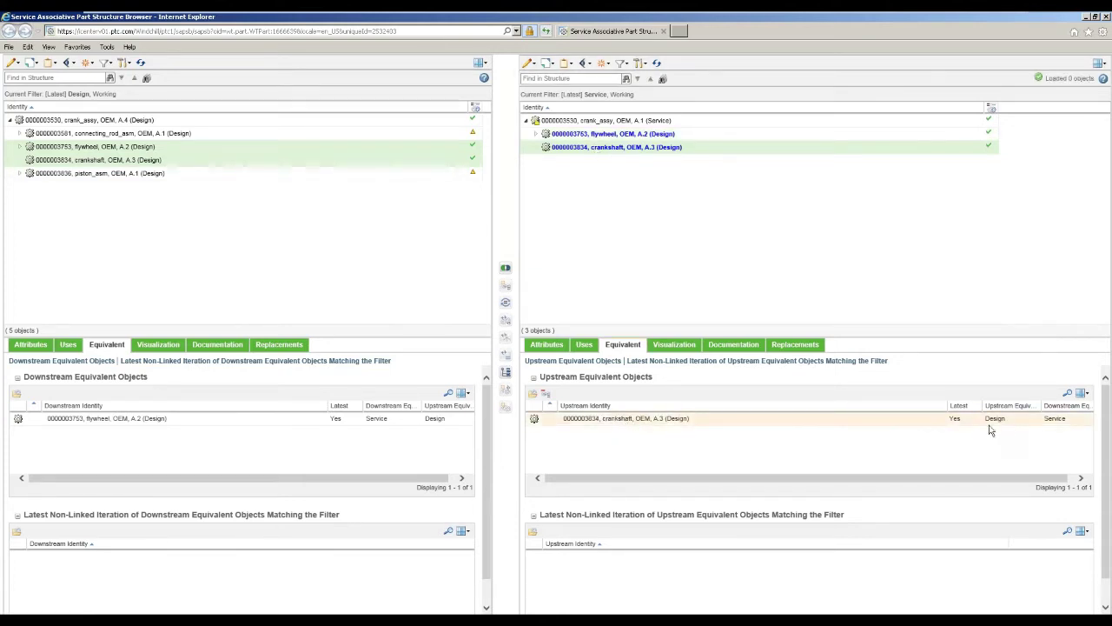
click(119, 161)
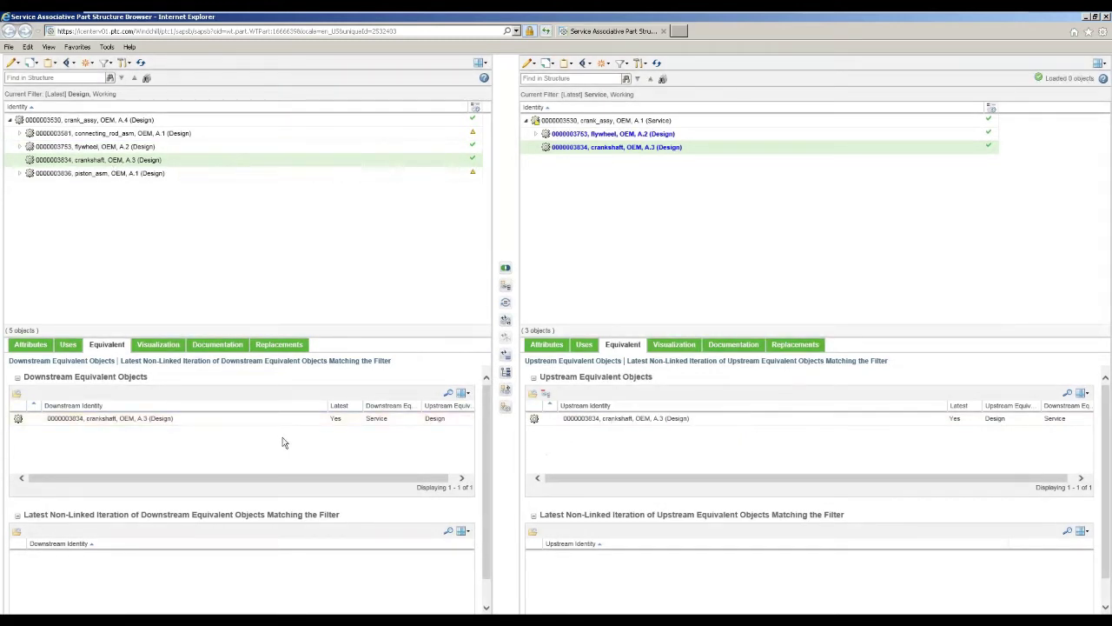
click(156, 345)
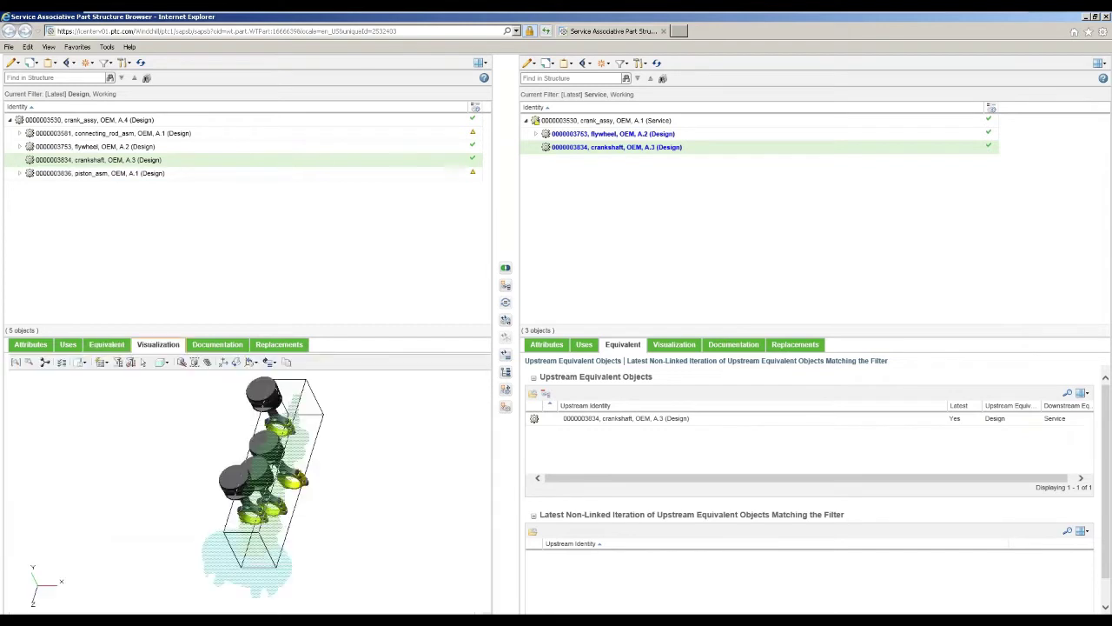
click(674, 345)
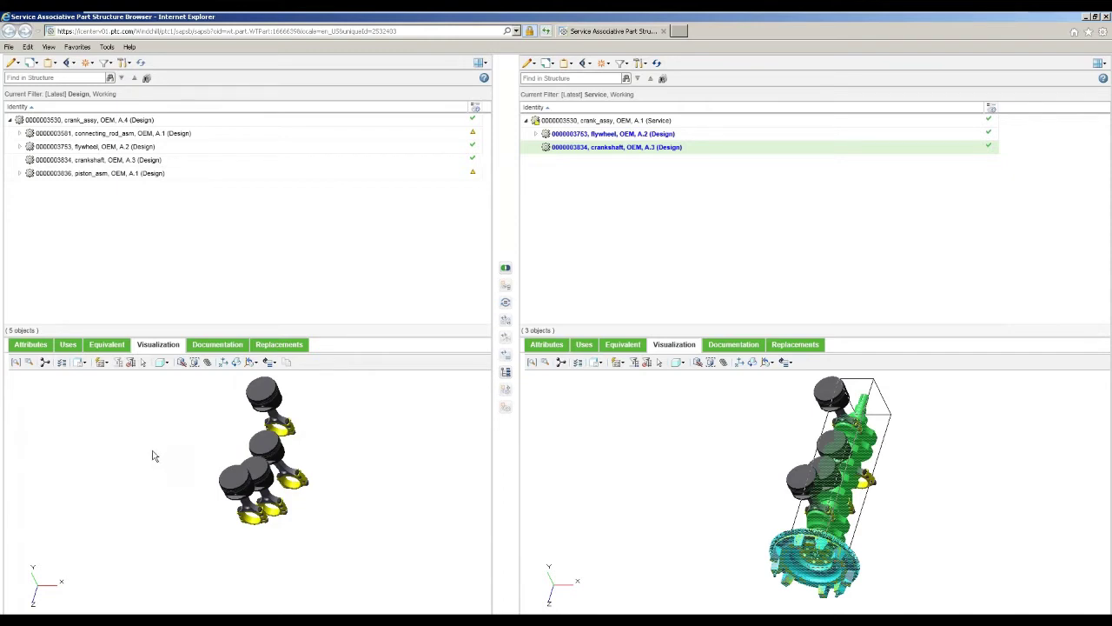
click(601, 469)
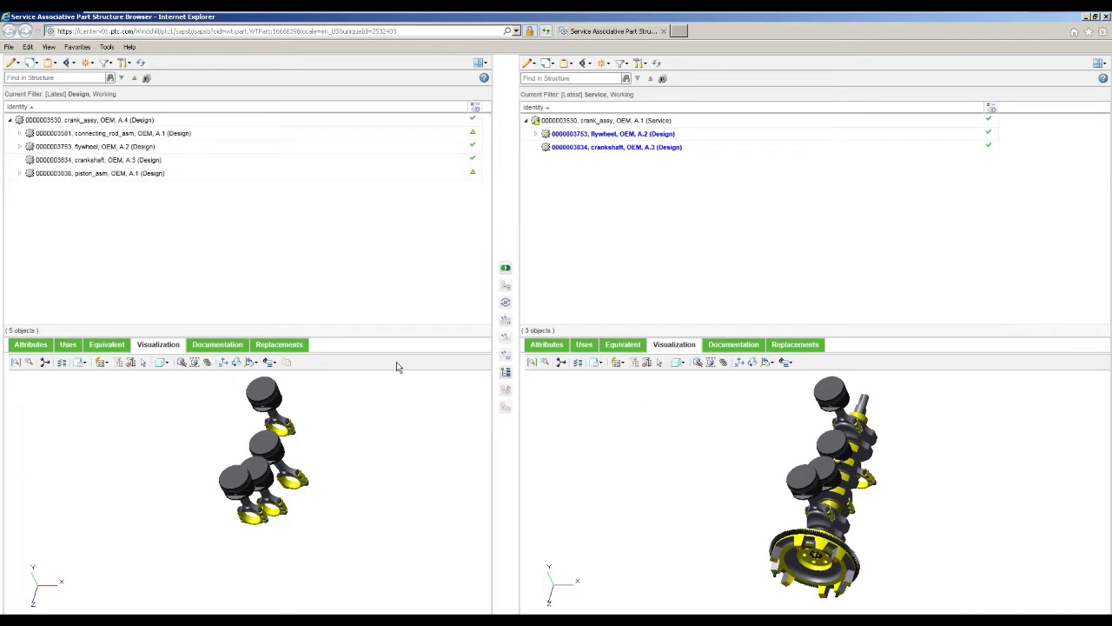
Clear the connecting rod picks and reload both structures listing each occurrence separately.
click(278, 419)
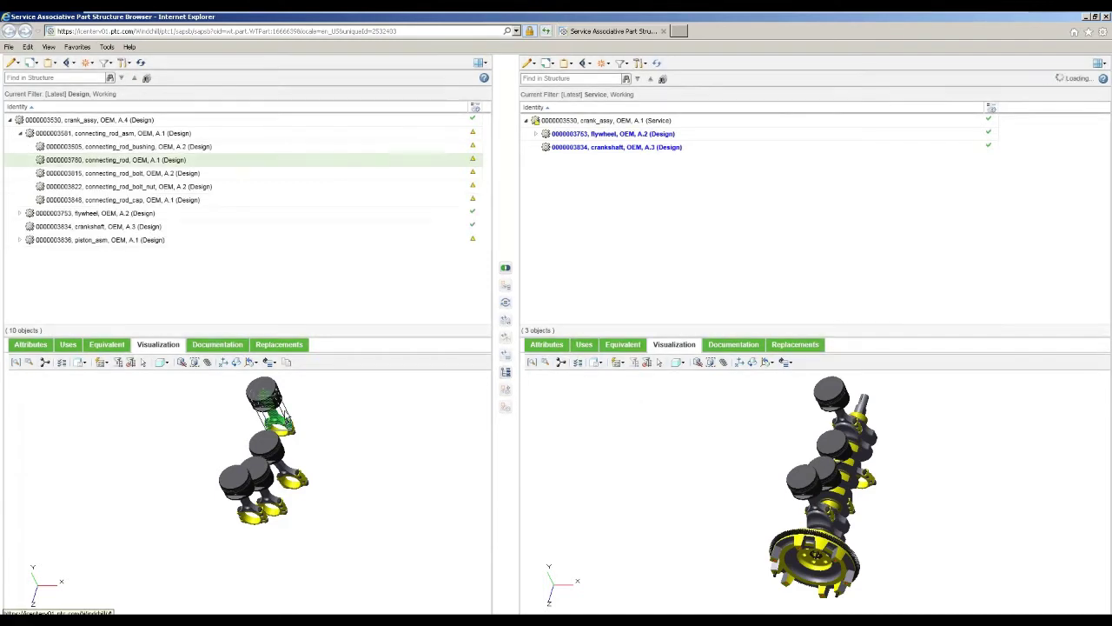
click(98, 135)
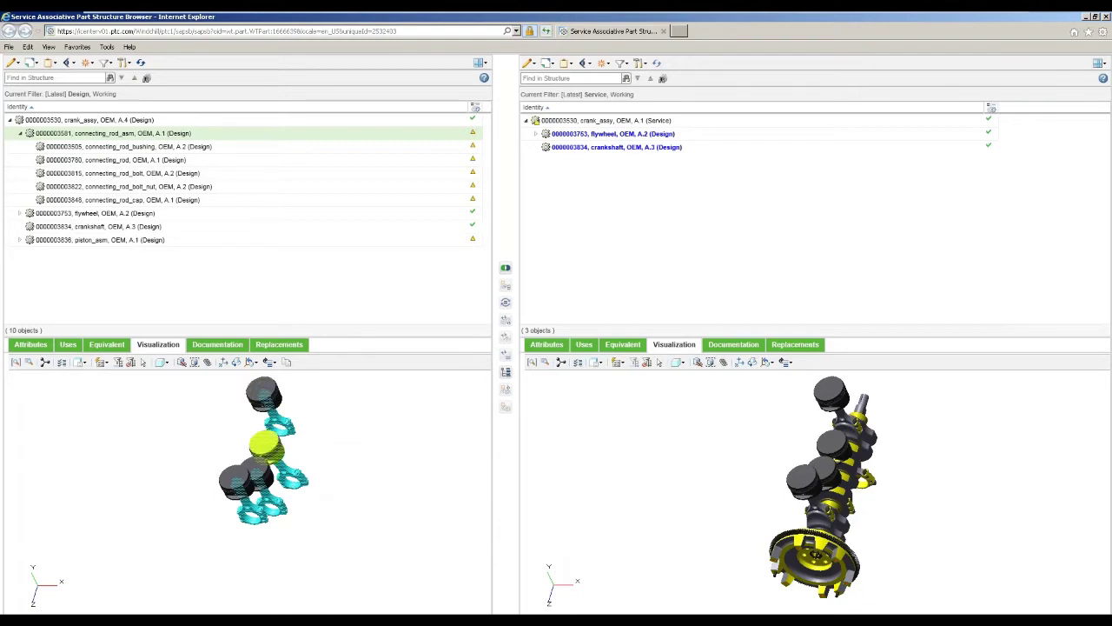
click(396, 452)
click(506, 372)
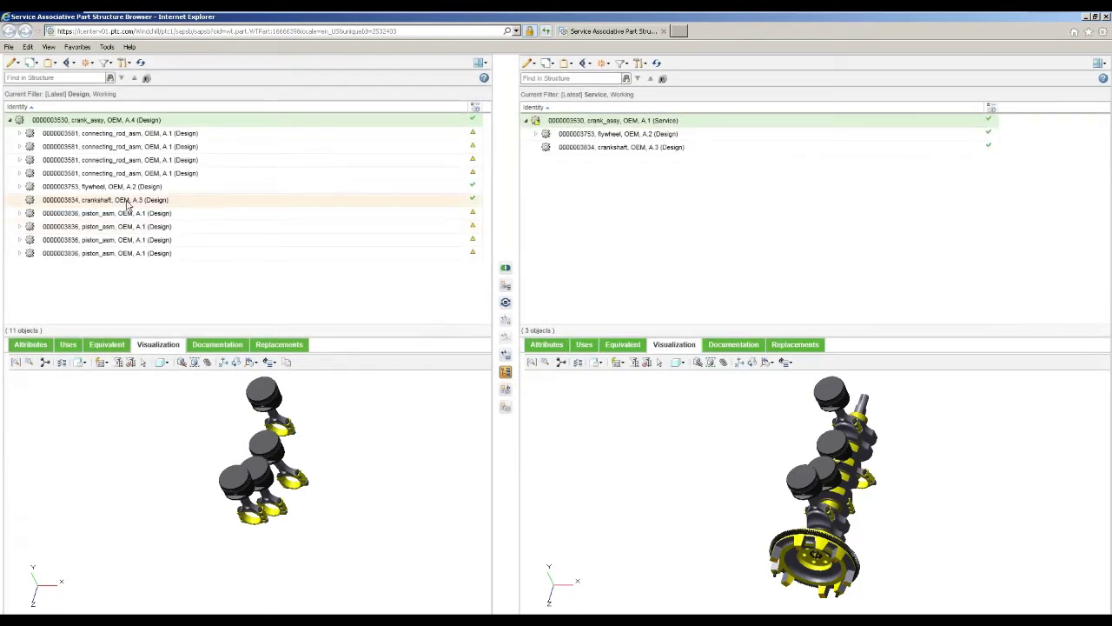
Select and expand the fourth connecting_rod_asm occurrence to show its seven parts.
click(96, 175)
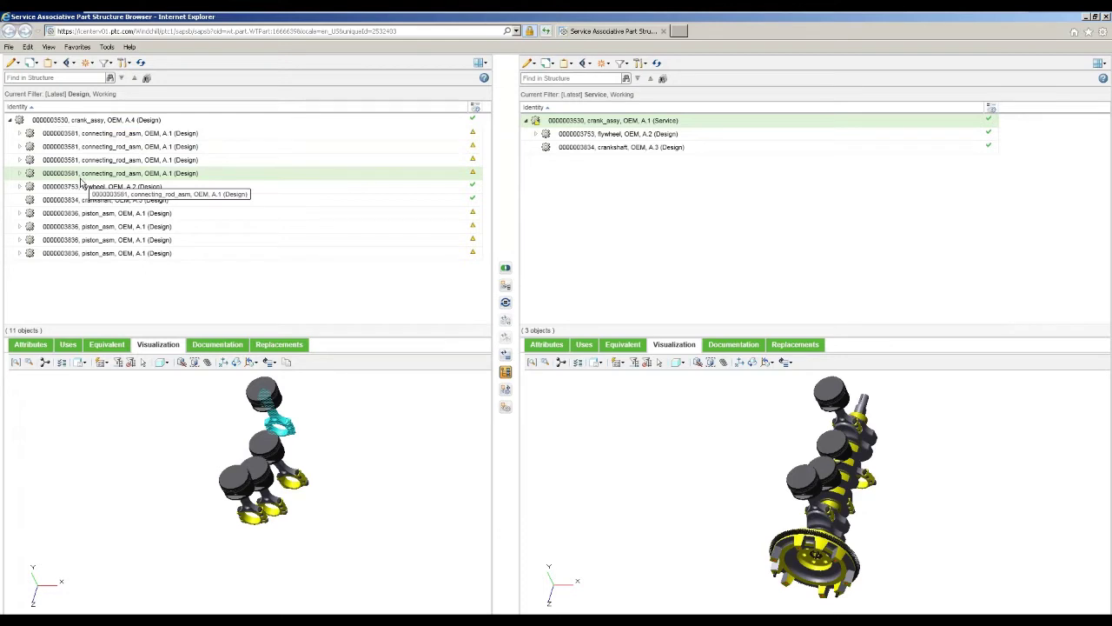
click(19, 174)
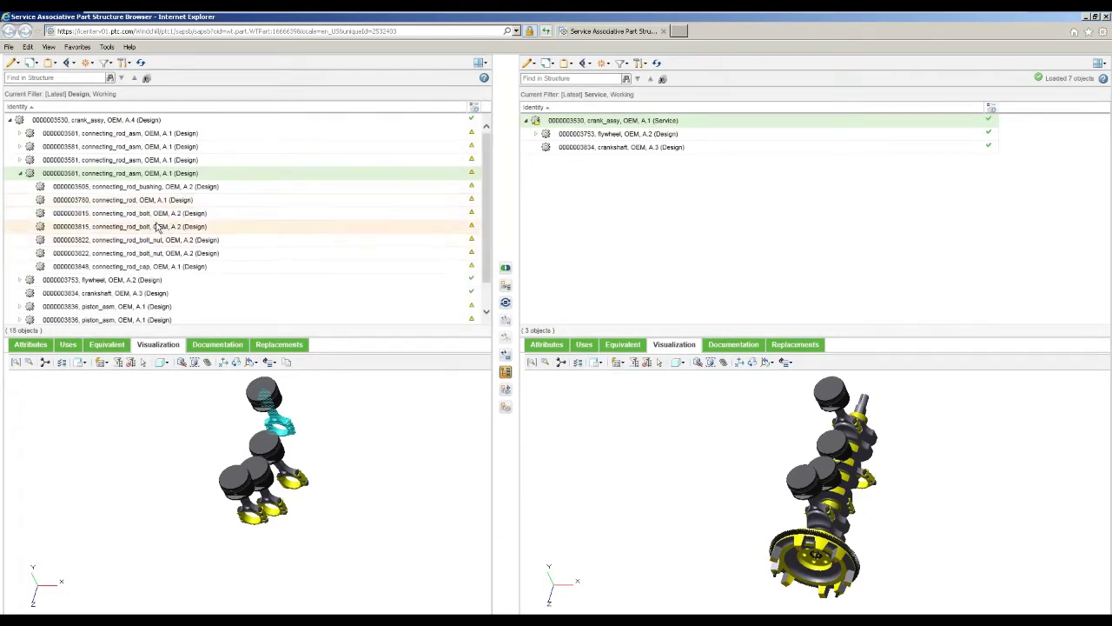
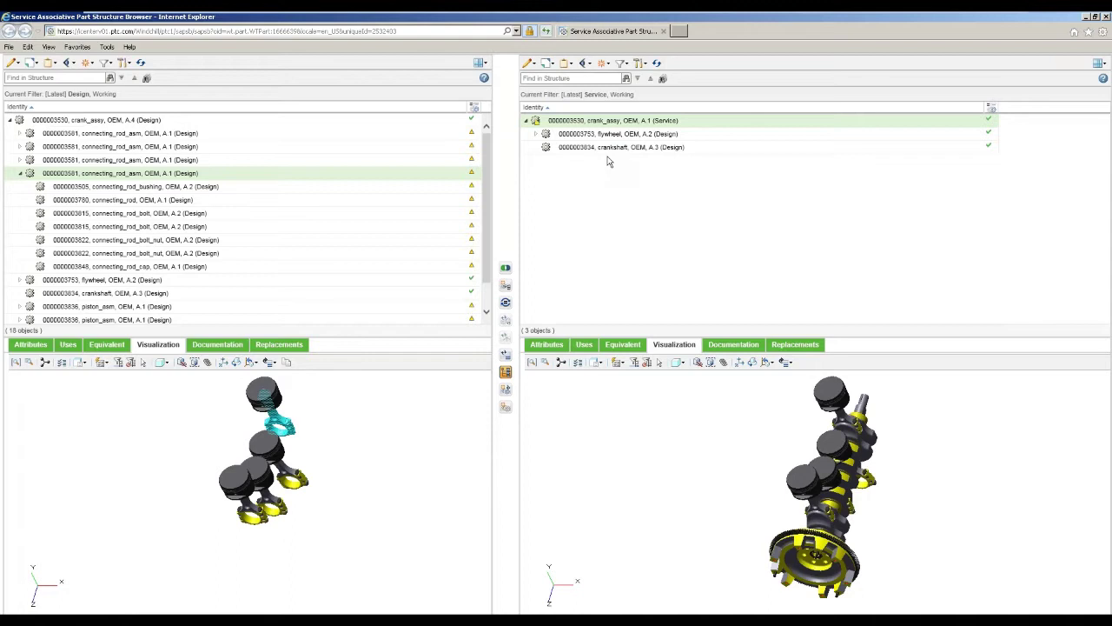
From crank_assy's Insert menu in the service tree, choose Insert New to start a part.
click(574, 150)
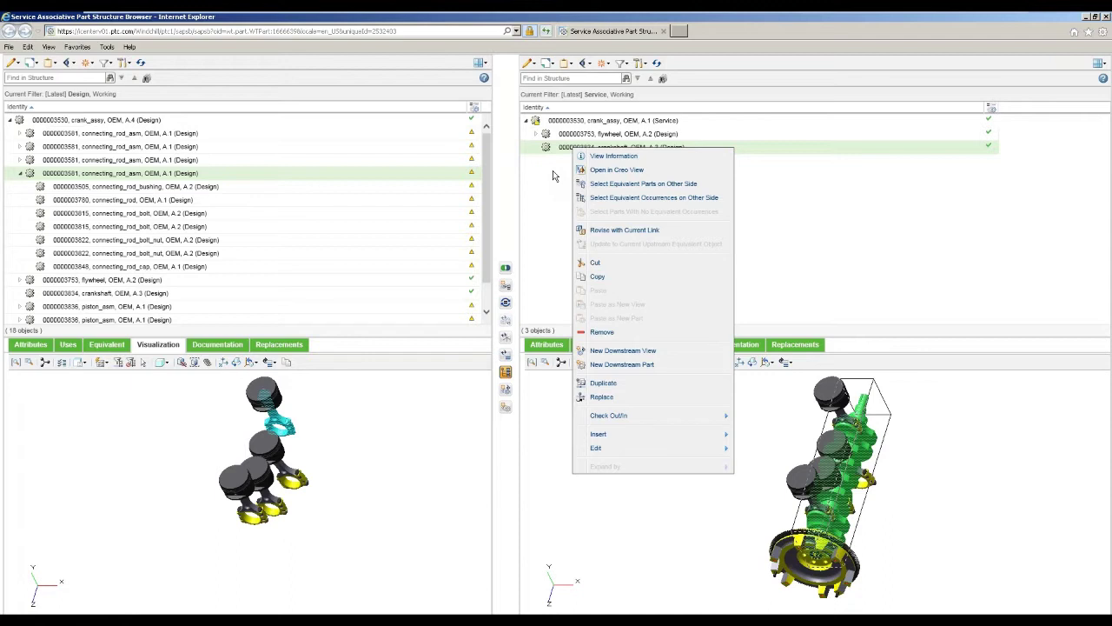
click(569, 122)
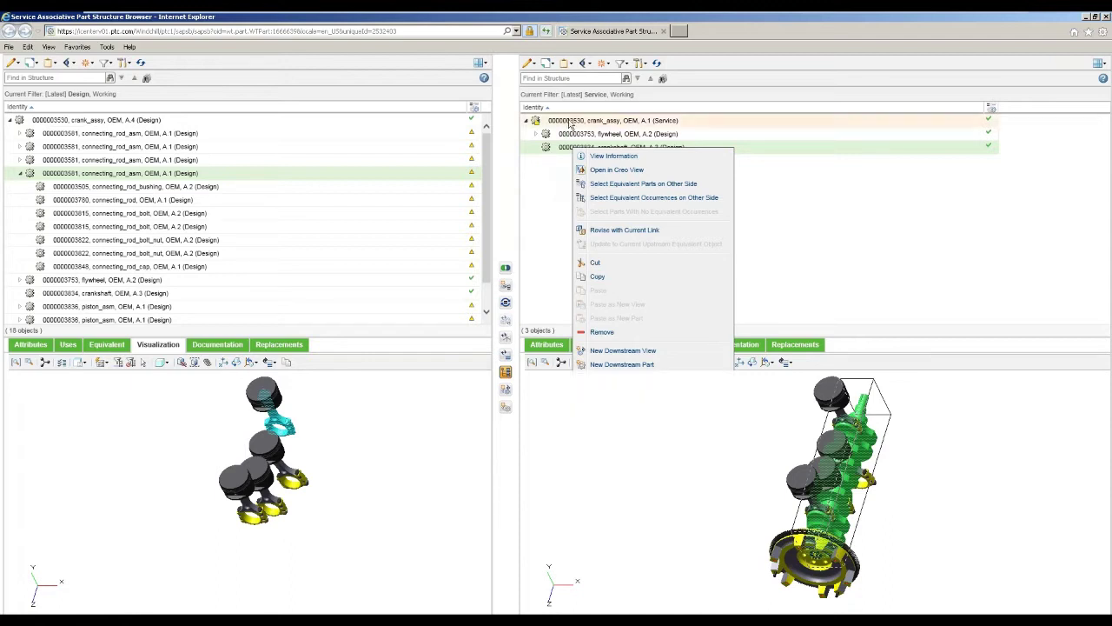
right_click(569, 122)
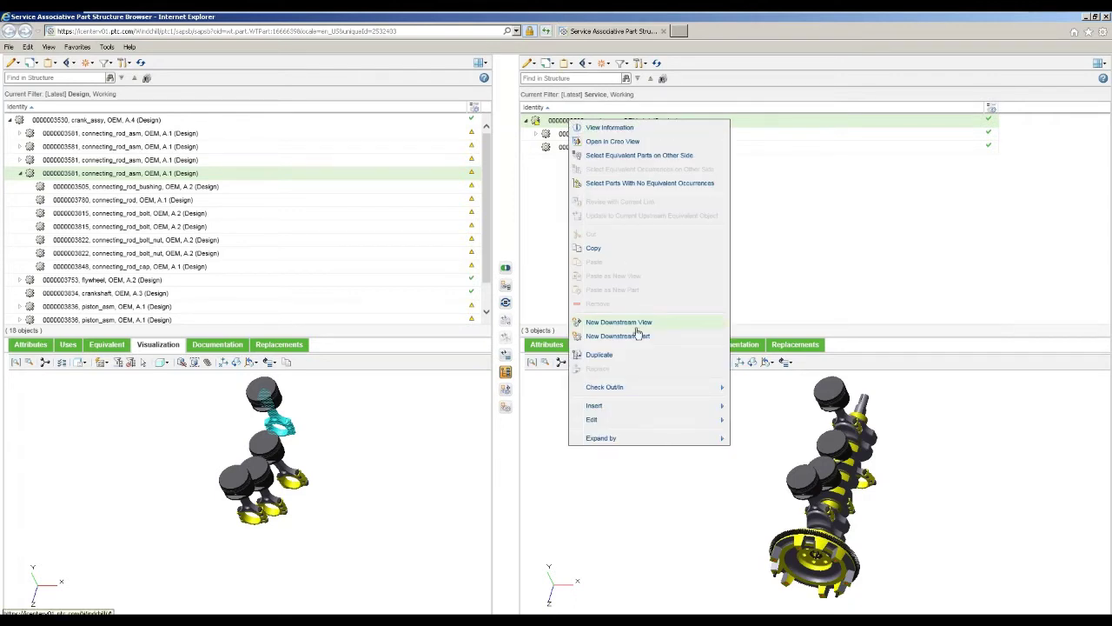
mouse_move(650, 406)
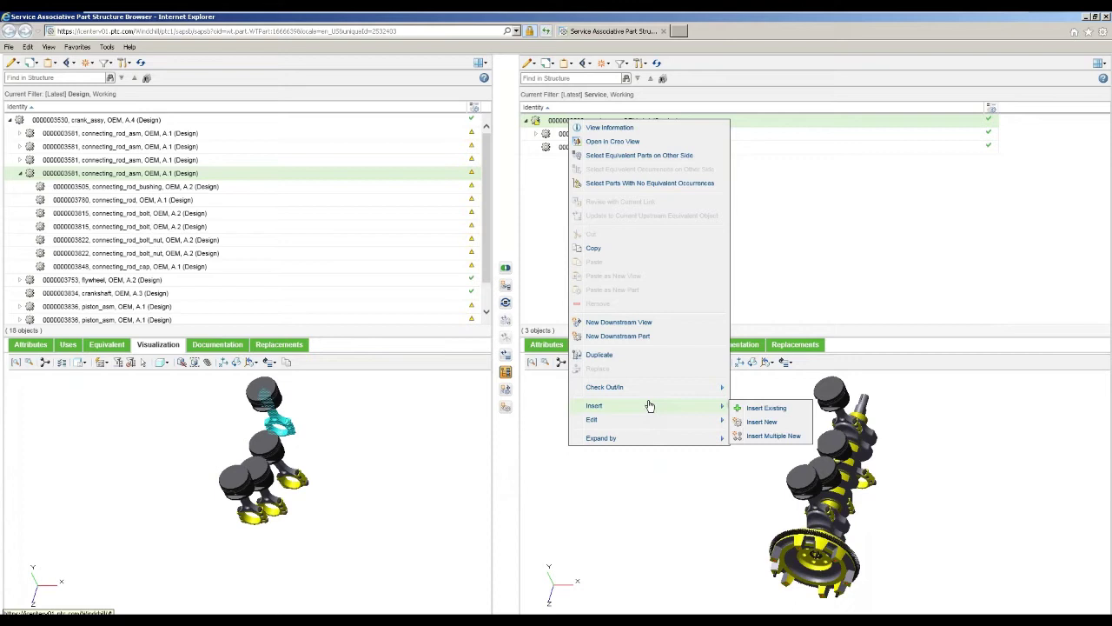
click(762, 421)
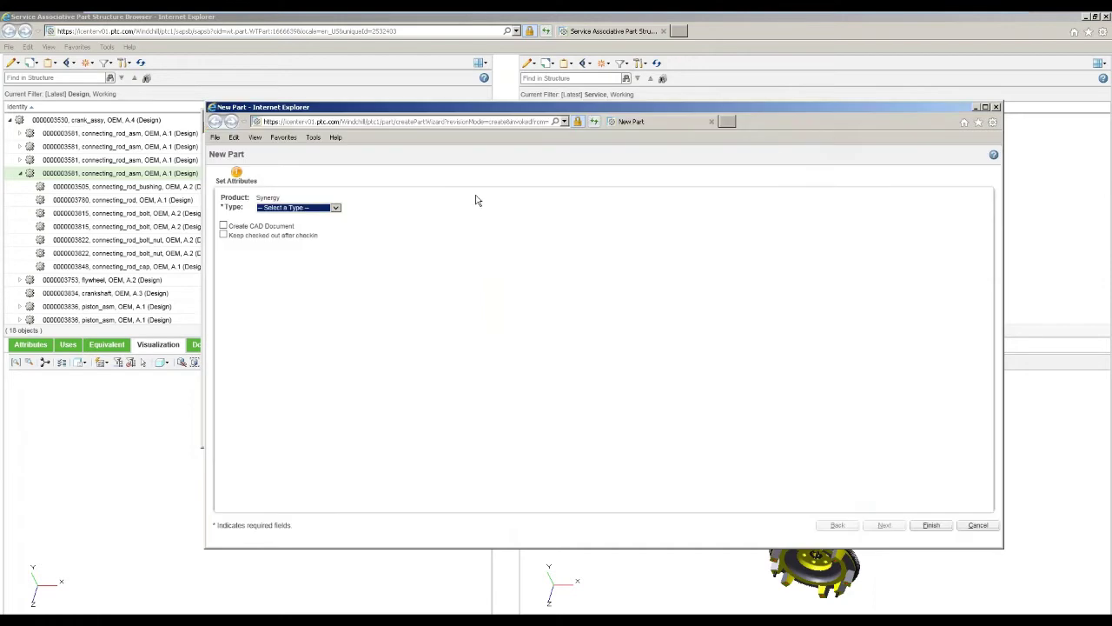
Create a Part named 'Piston and Connecting Rod' with Service Kit set to Yes.
click(335, 209)
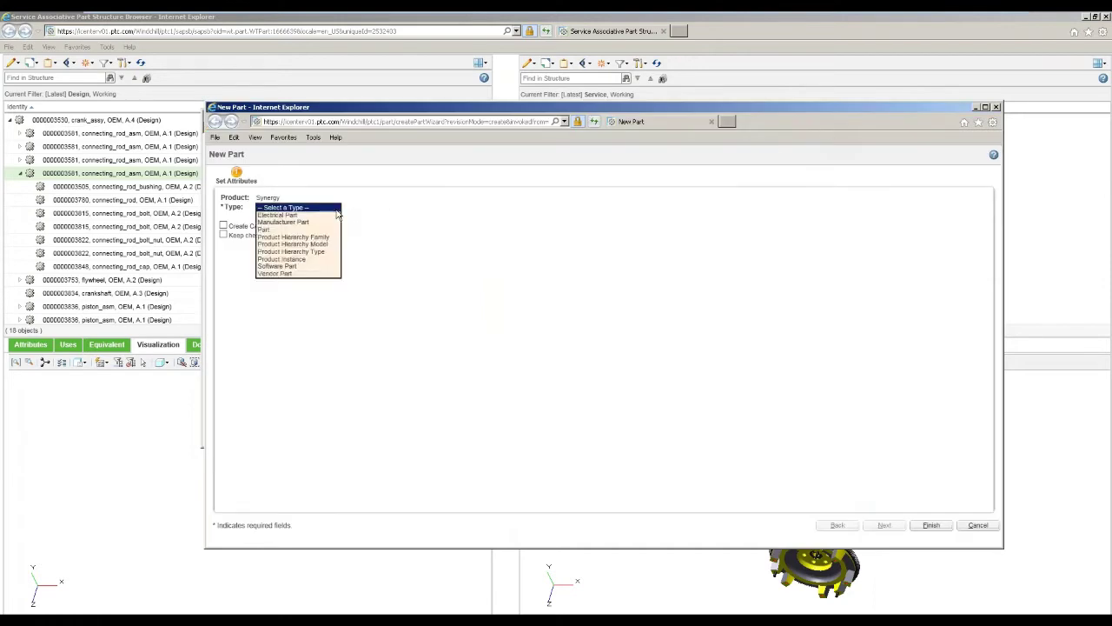
click(287, 229)
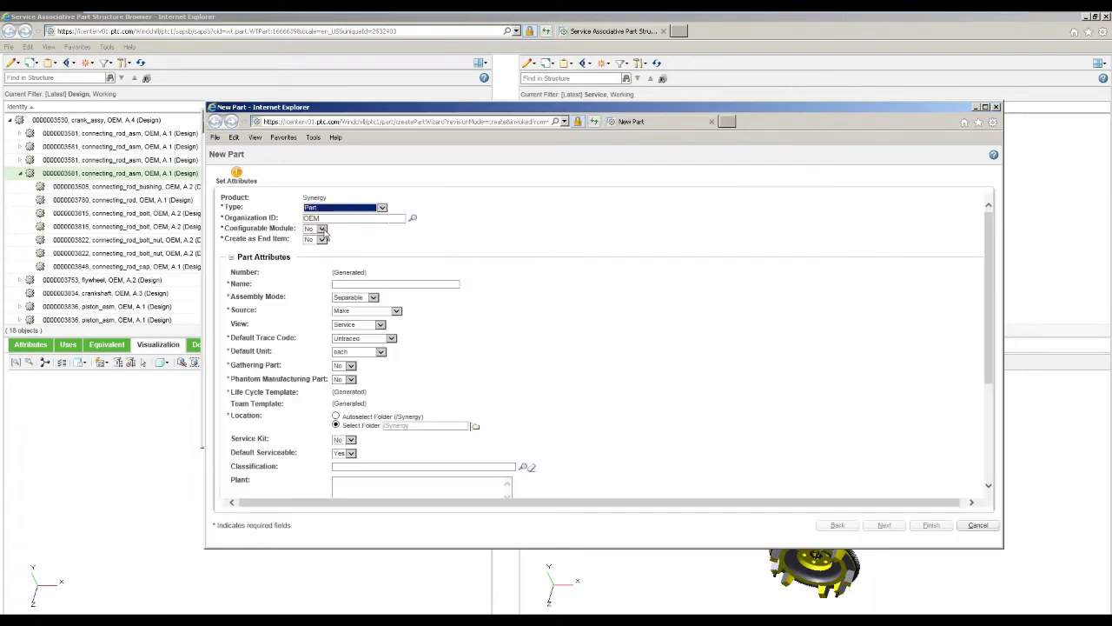
click(396, 285)
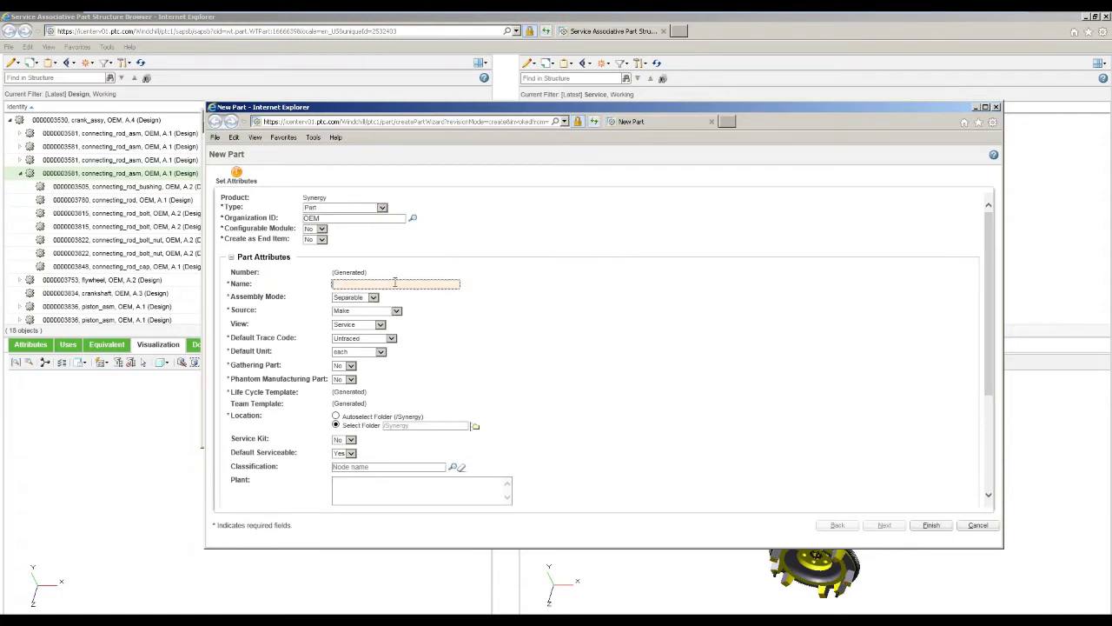
text(Piston and Connecting Rod)
click(350, 441)
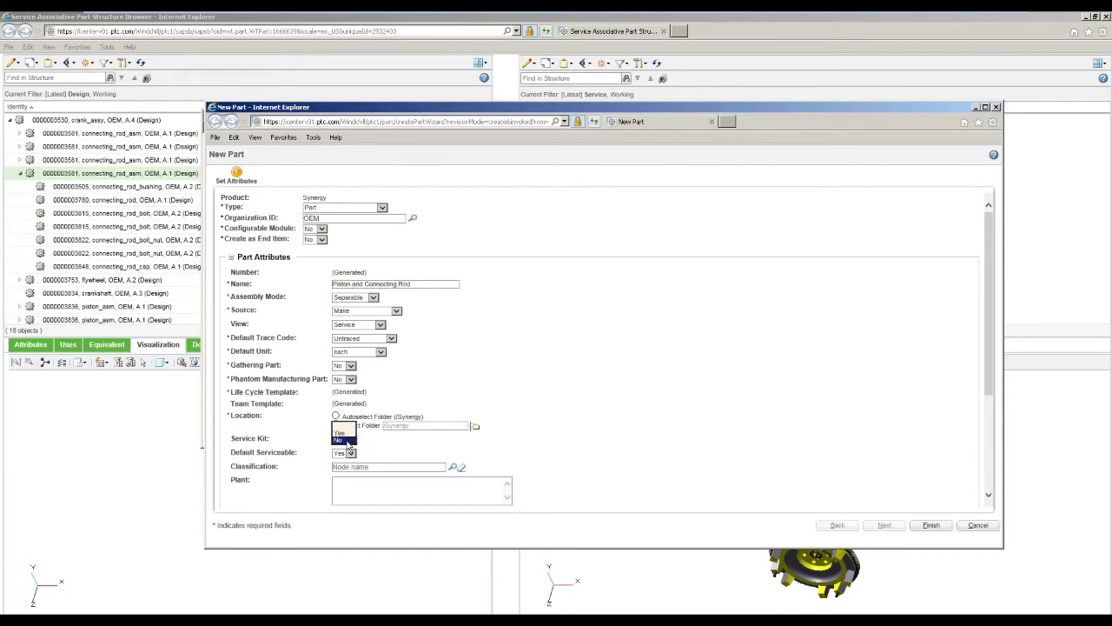
click(343, 430)
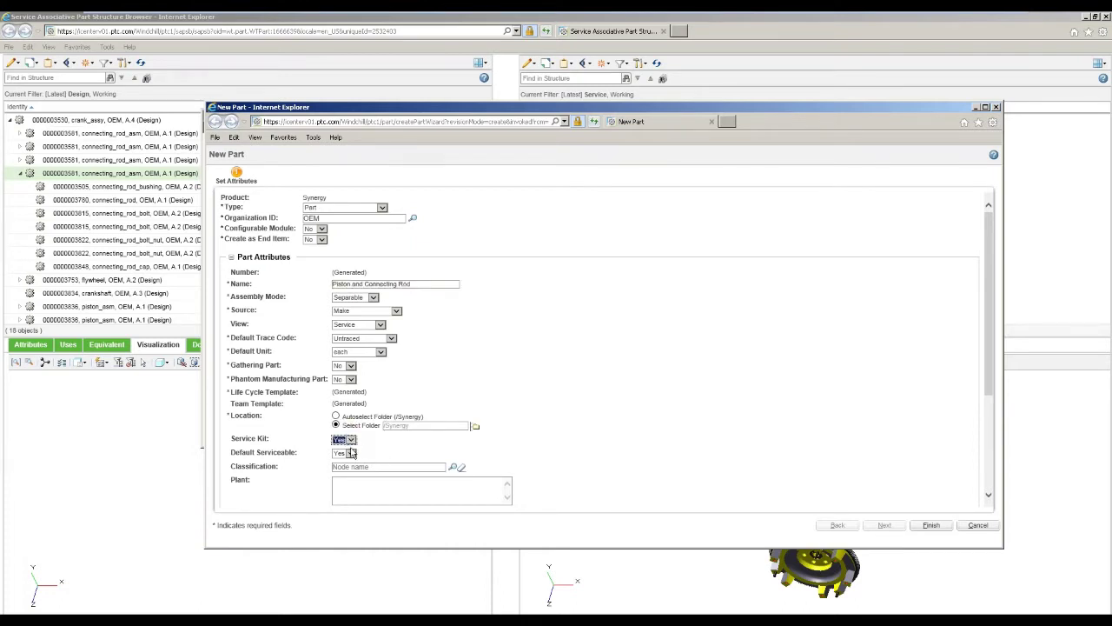
click(702, 397)
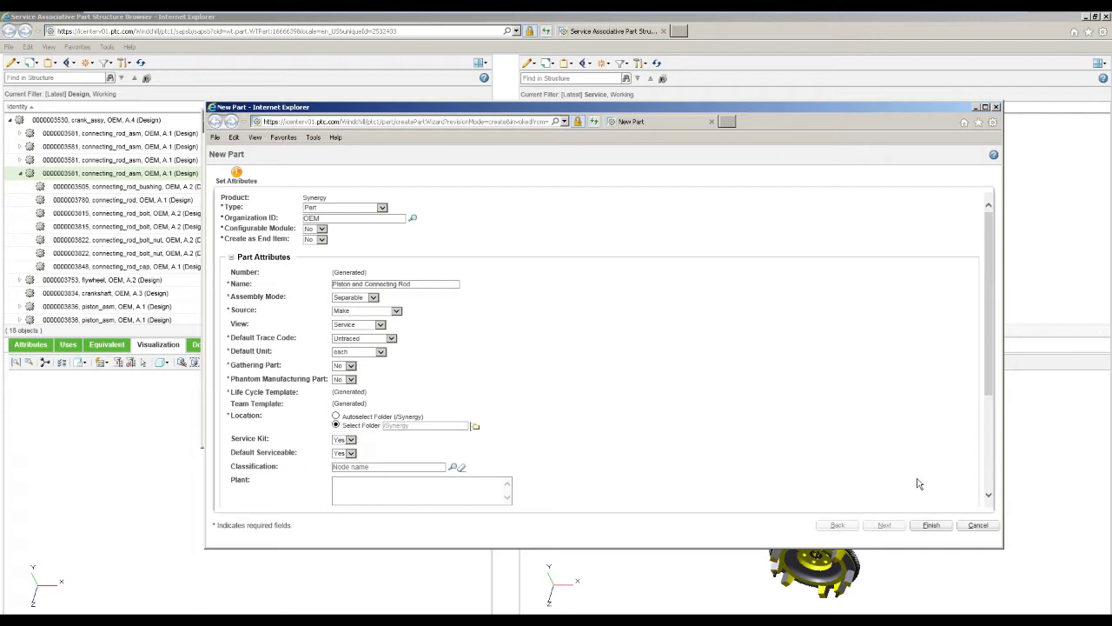
click(931, 525)
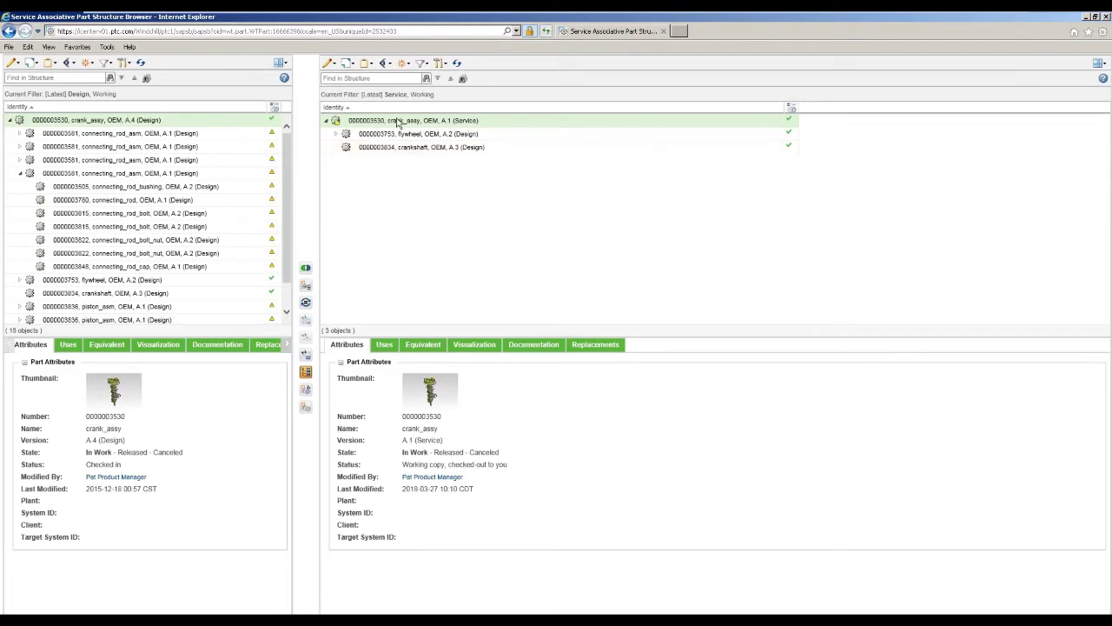
Search Insert Existing for 'piston and' and insert Piston and Connecting Rod under crank_assy.
right_click(396, 122)
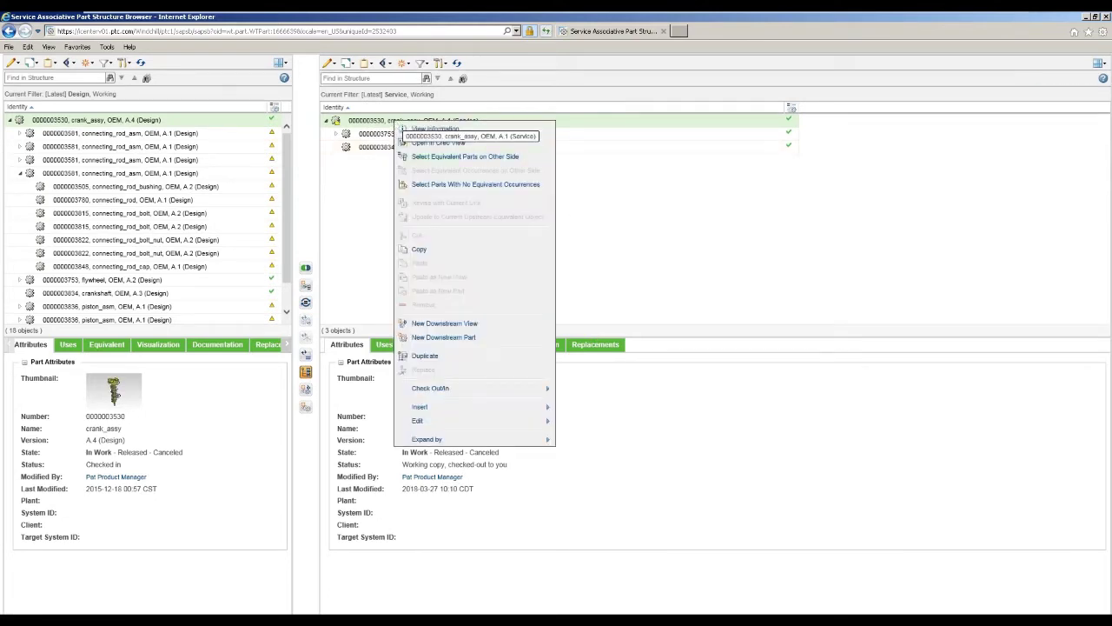
mouse_move(437, 410)
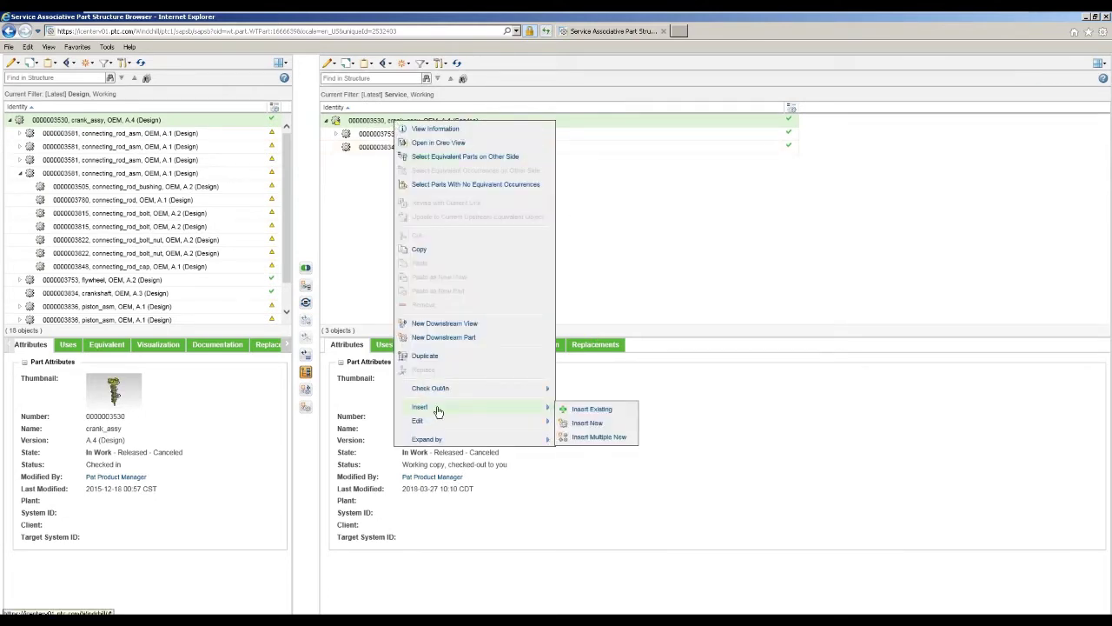
click(594, 409)
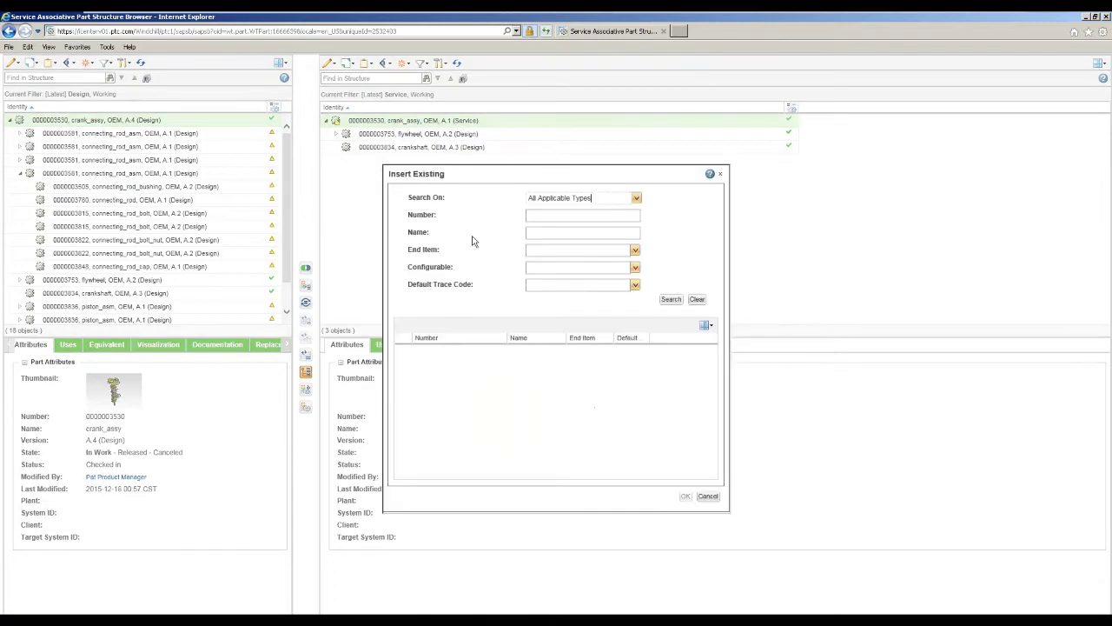
click(550, 231)
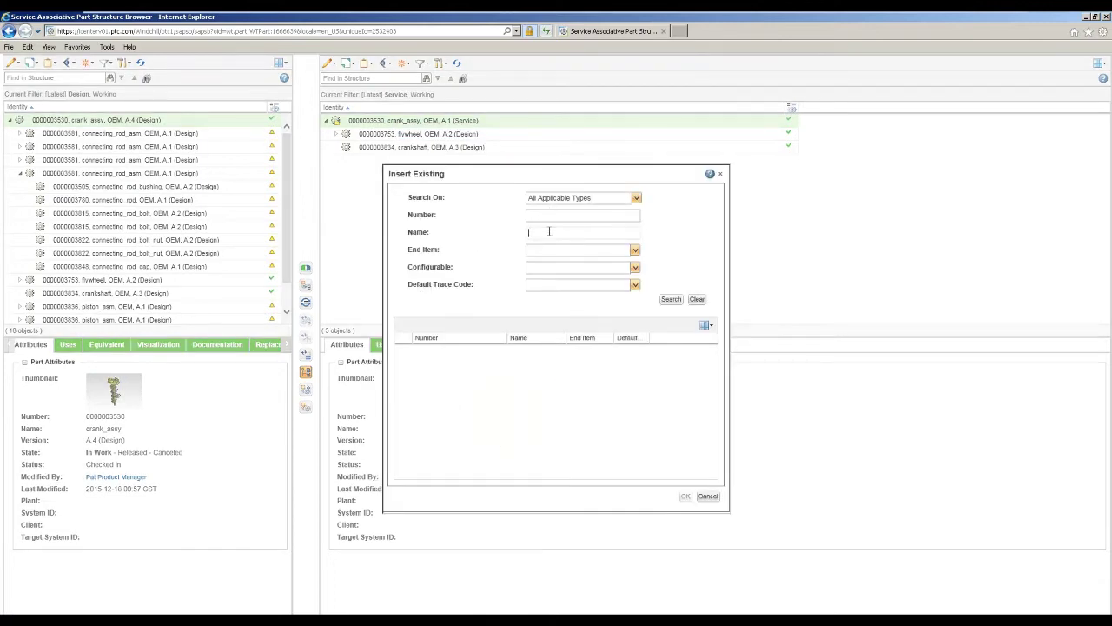
text(piston and)
click(670, 299)
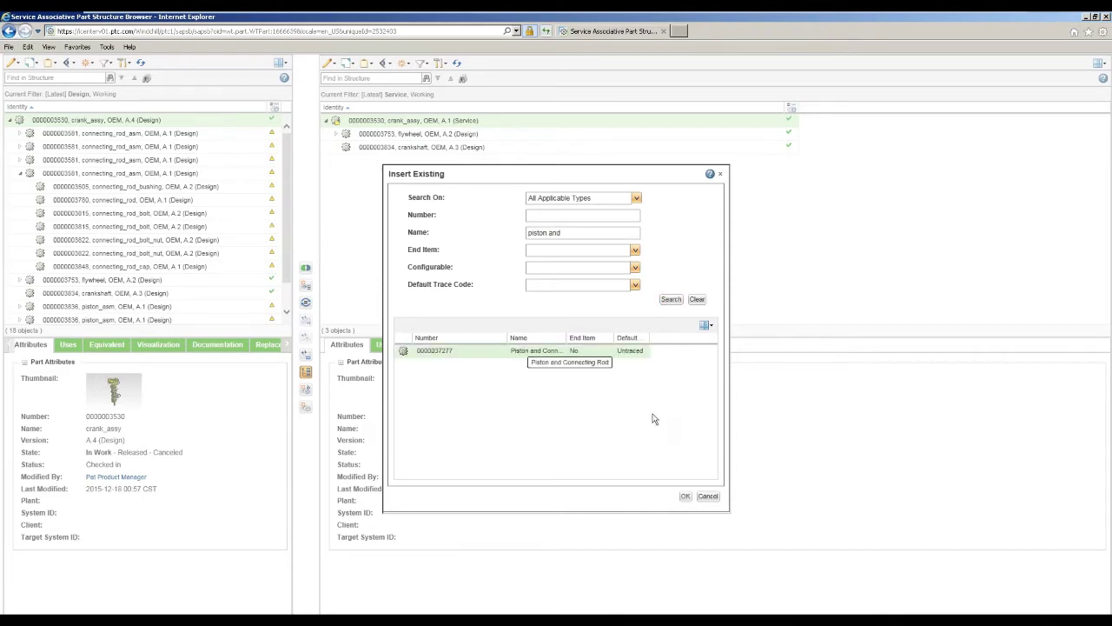
click(692, 497)
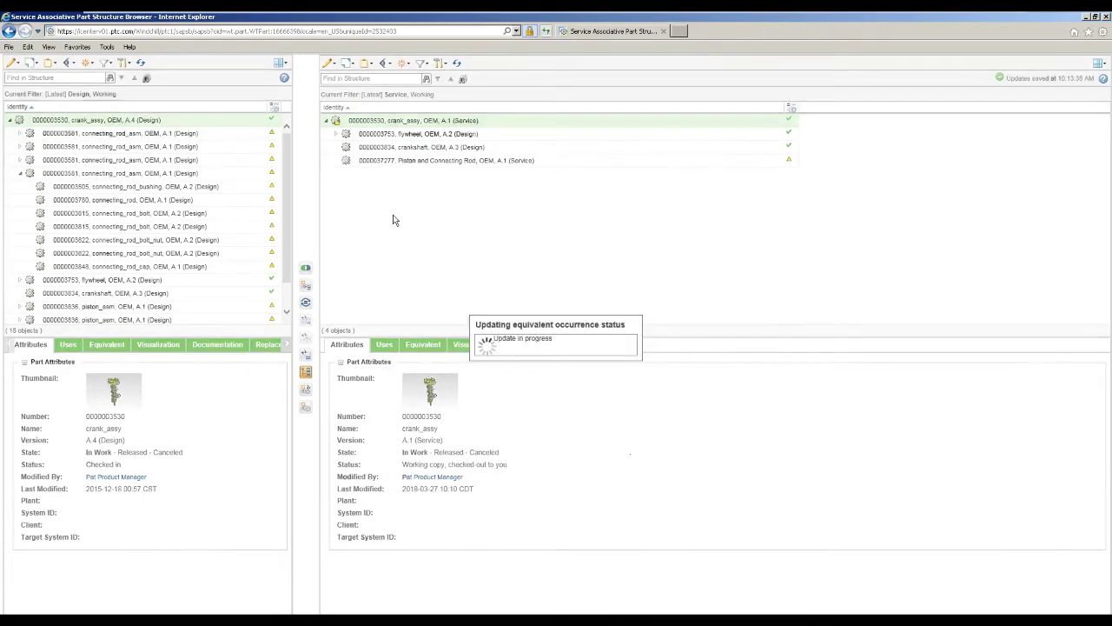
click(416, 162)
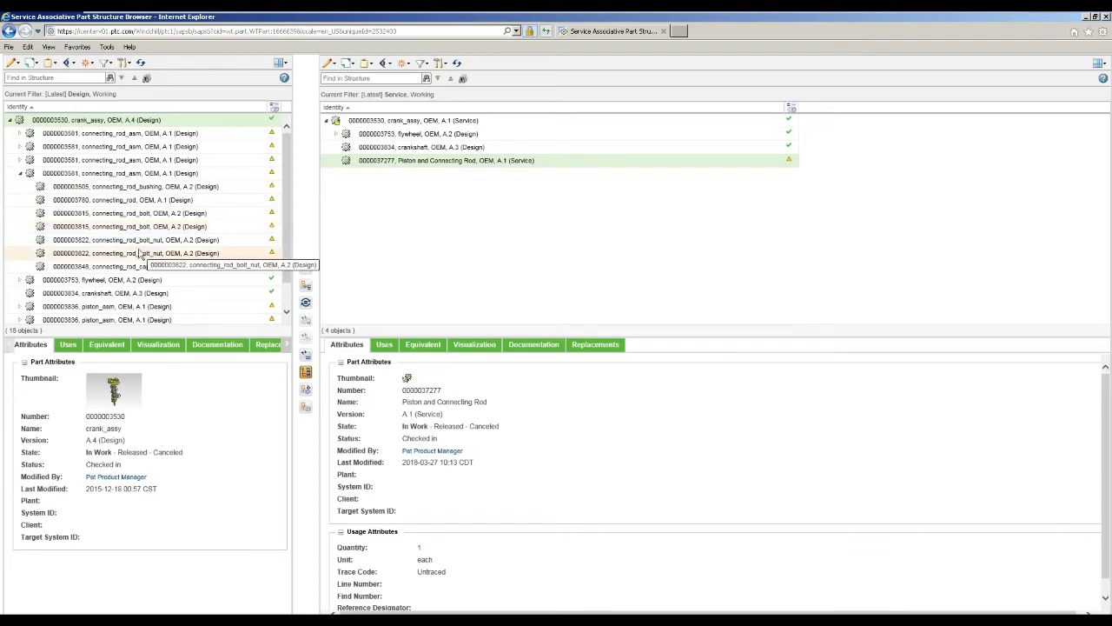
Start Insert Multiple New under Piston and Connecting Rod with type Part.
right_click(423, 166)
mouse_move(462, 454)
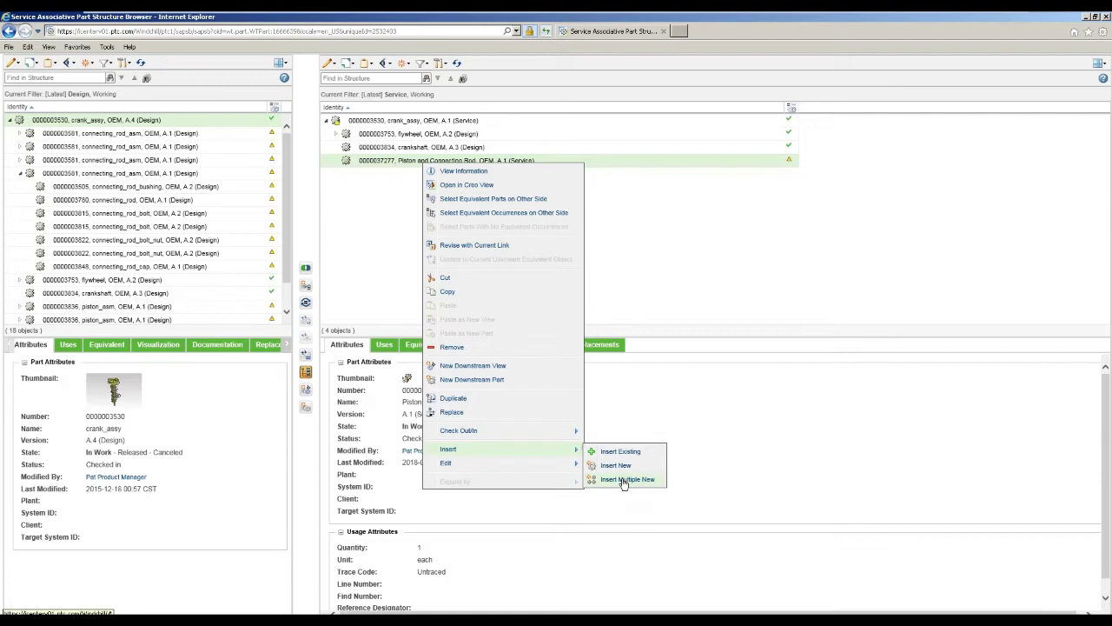
click(623, 480)
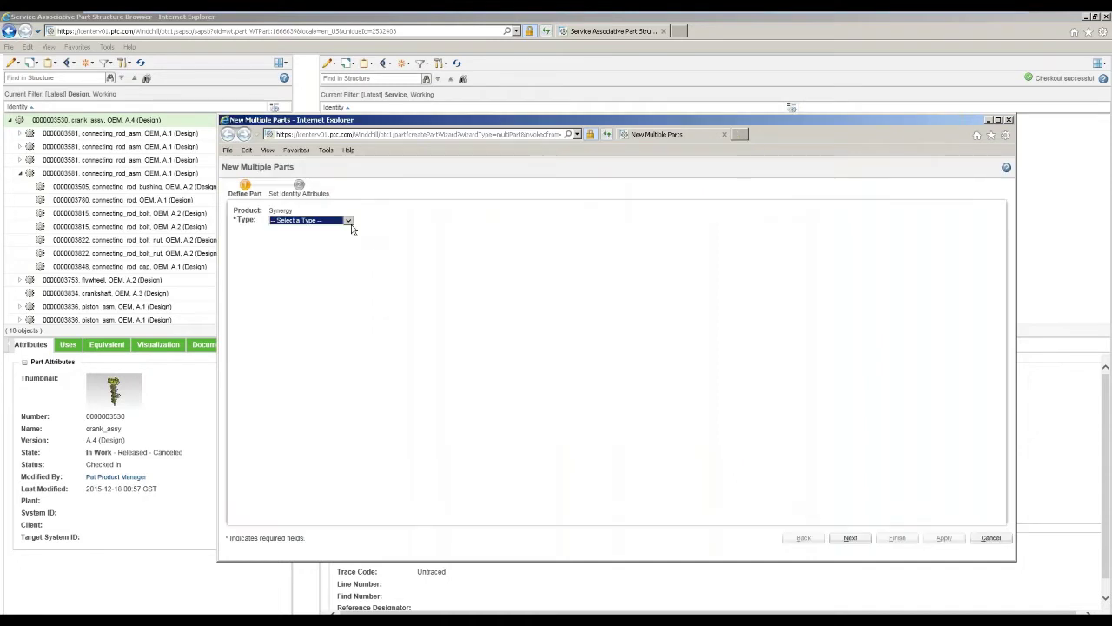
click(348, 222)
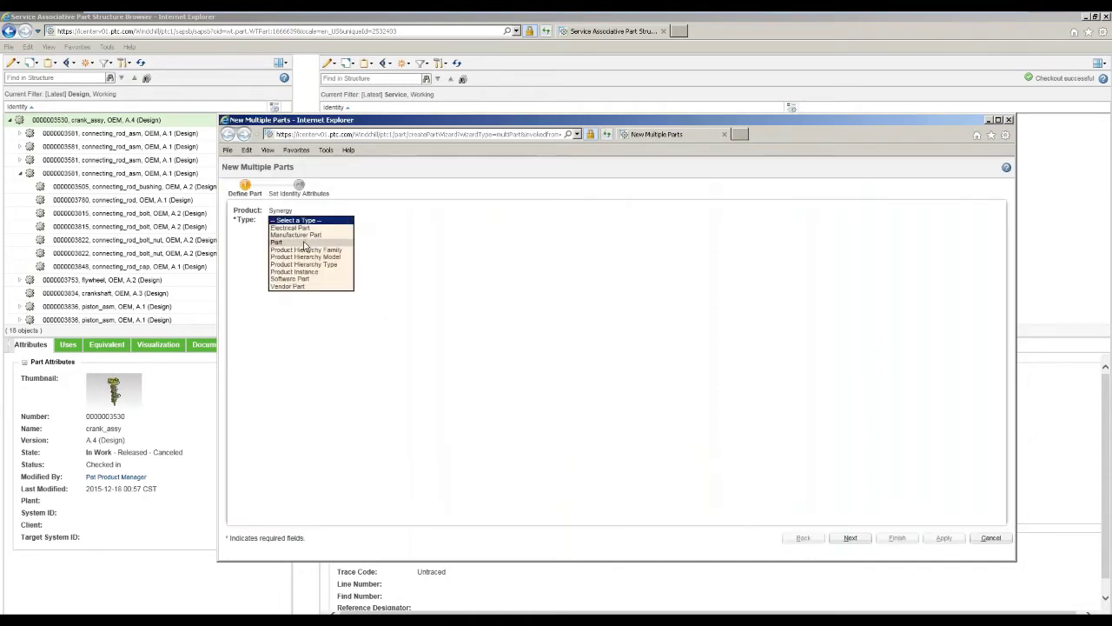
click(306, 242)
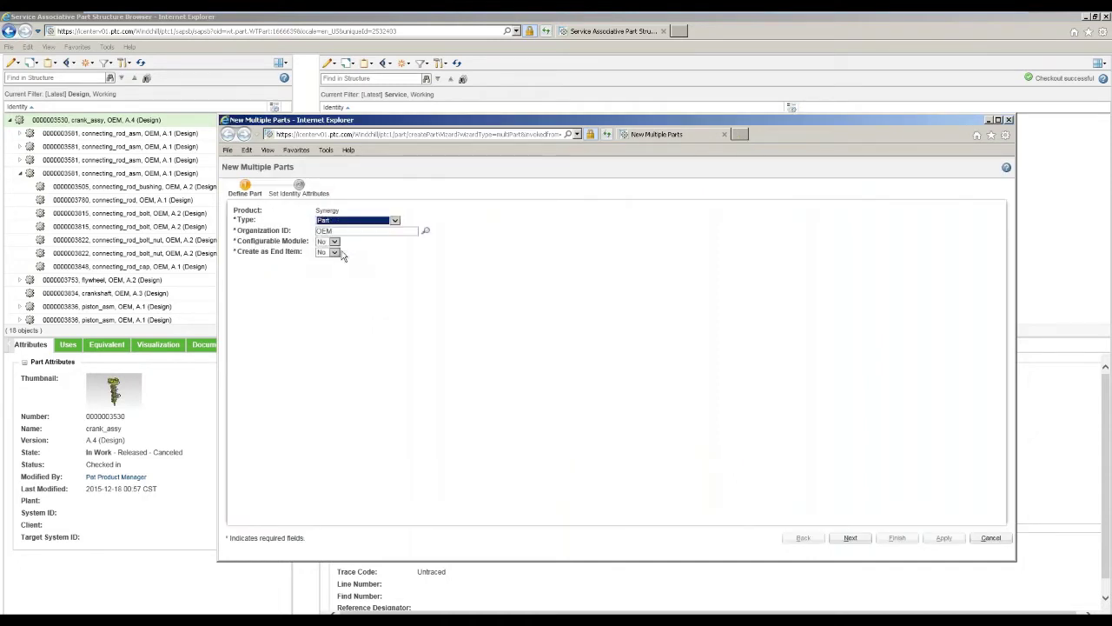
click(847, 537)
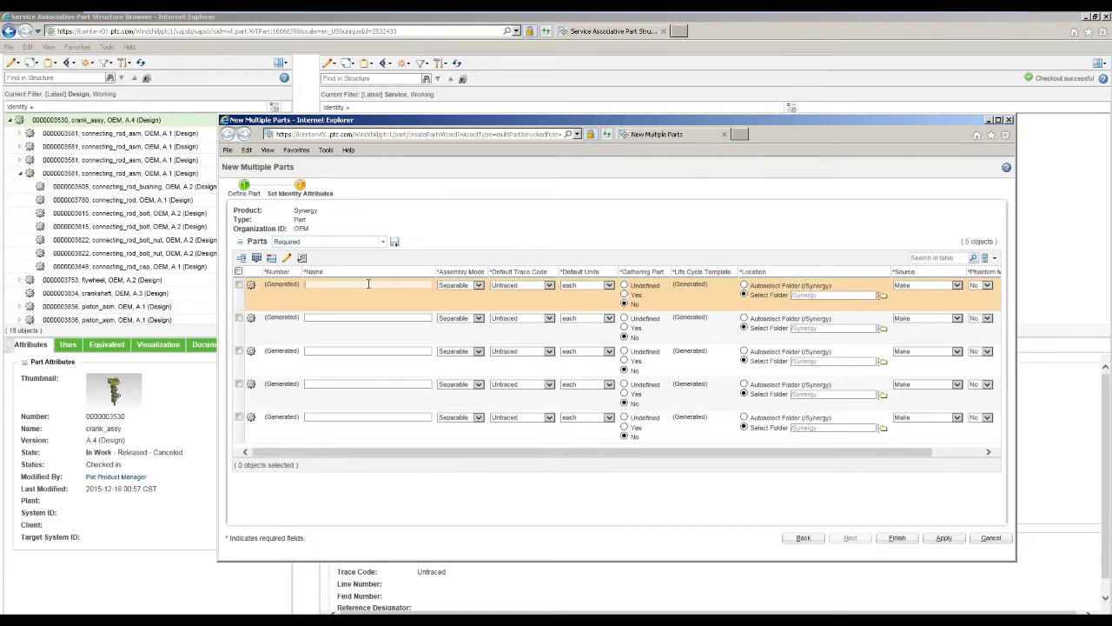
Name the new parts Connecting Rod Kit, Piston Head and Ring Set, then finish and confirm.
text(Connecting Rod Kit)
click(332, 317)
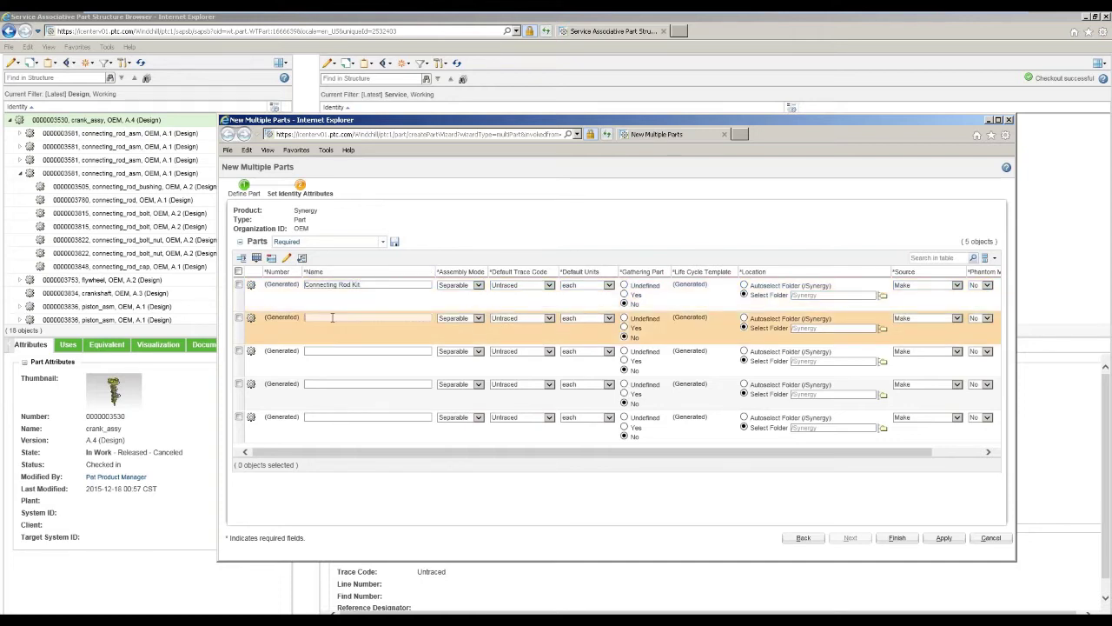
text(P)
key(BackSpace)
text(Piston Head)
click(329, 350)
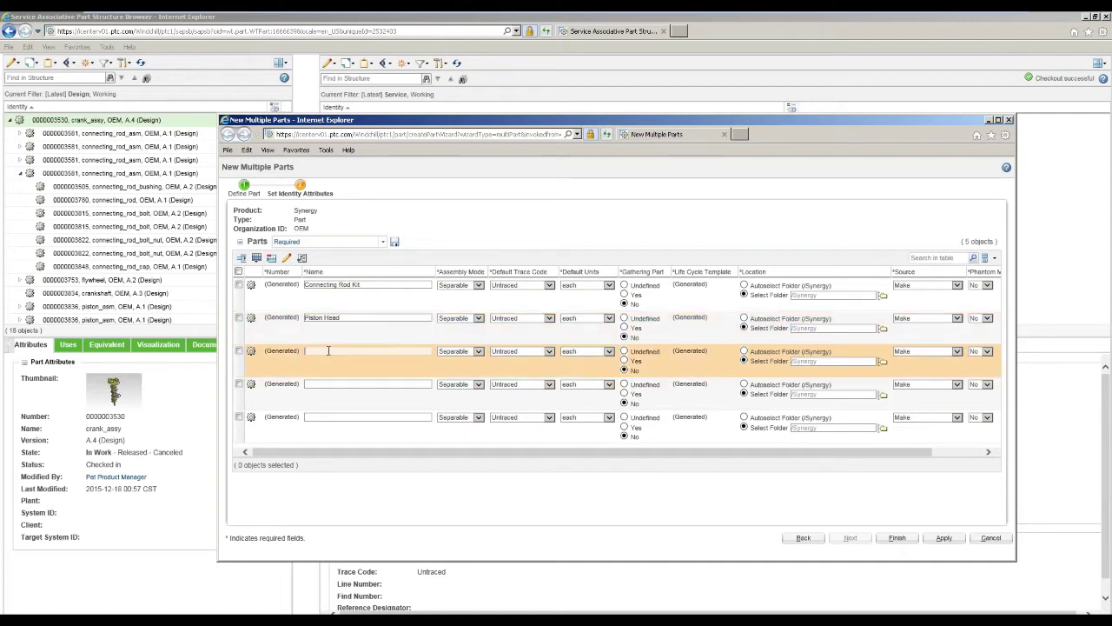
text(Ring Set)
click(900, 536)
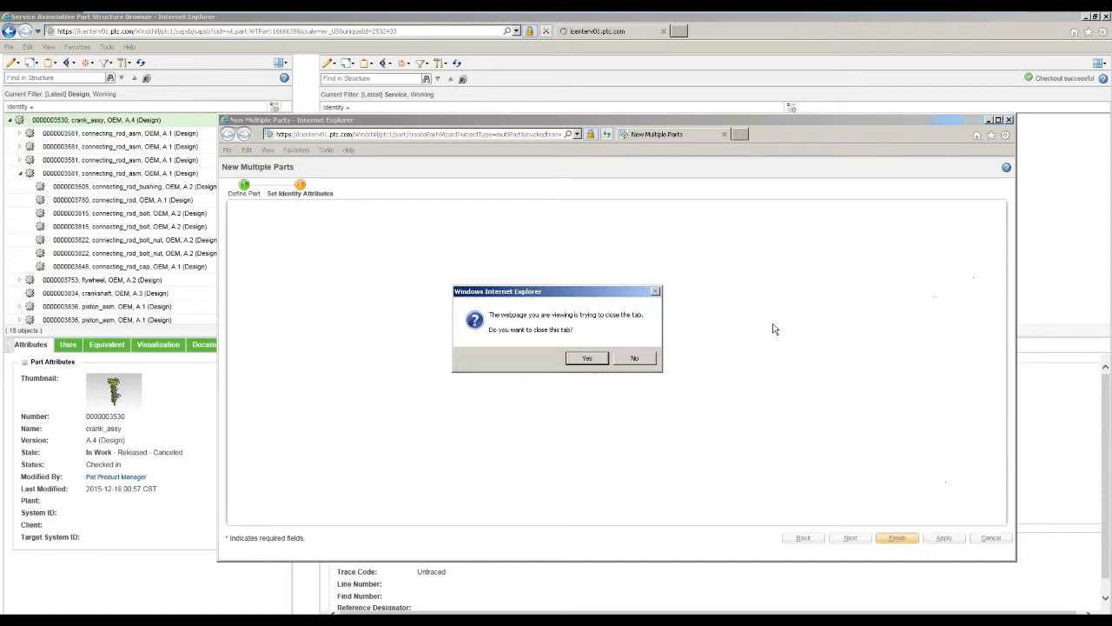
click(580, 358)
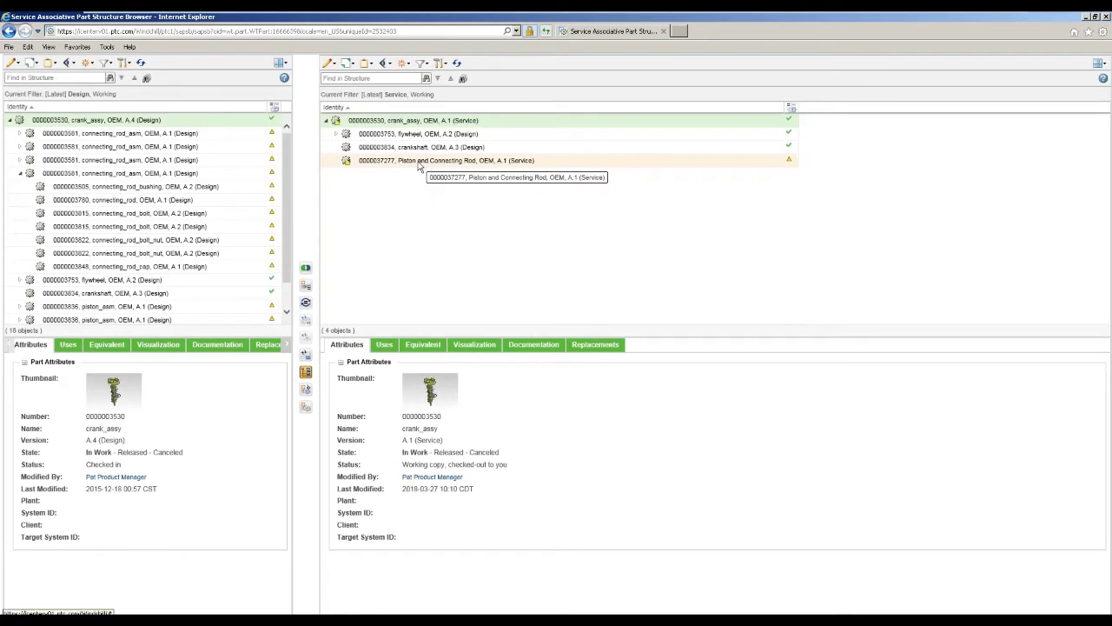
click(422, 162)
right_click(420, 165)
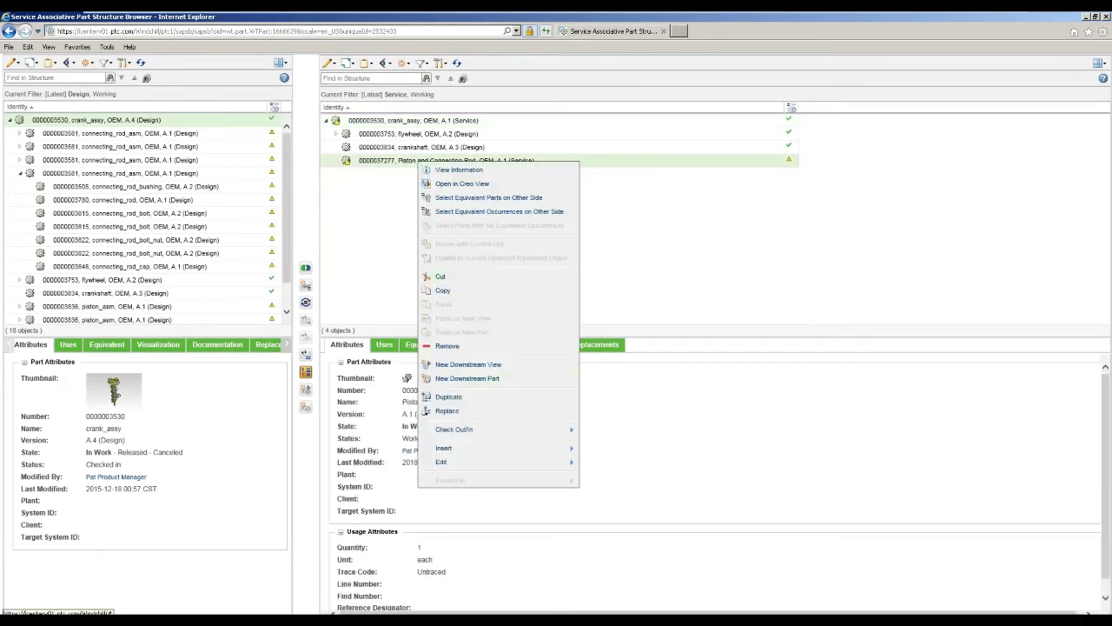
mouse_move(492, 448)
click(607, 454)
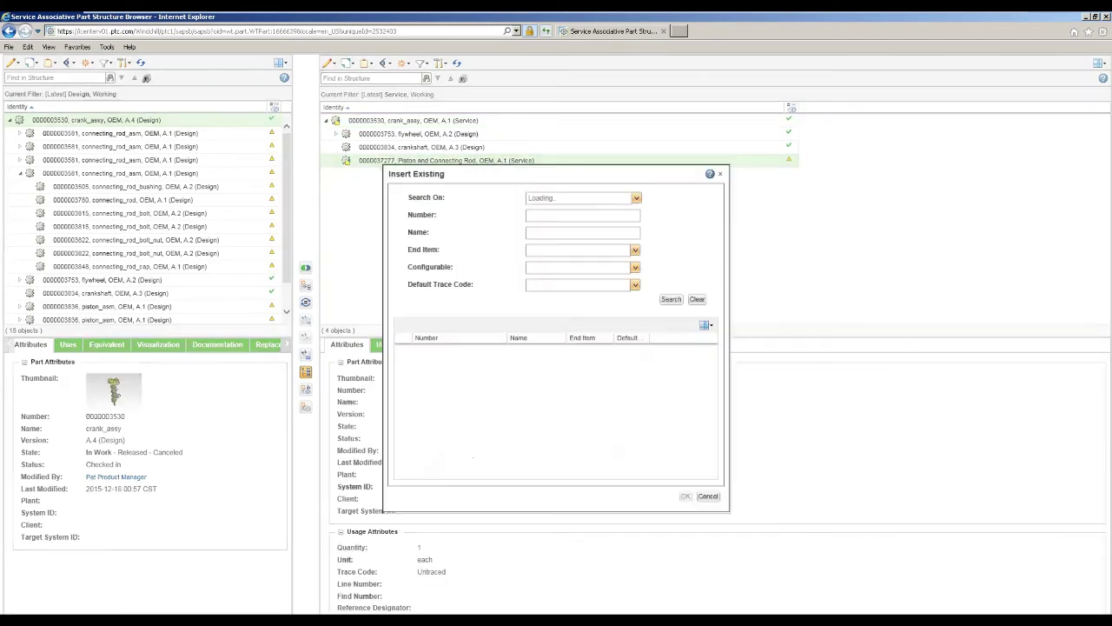
click(548, 231)
text(c)
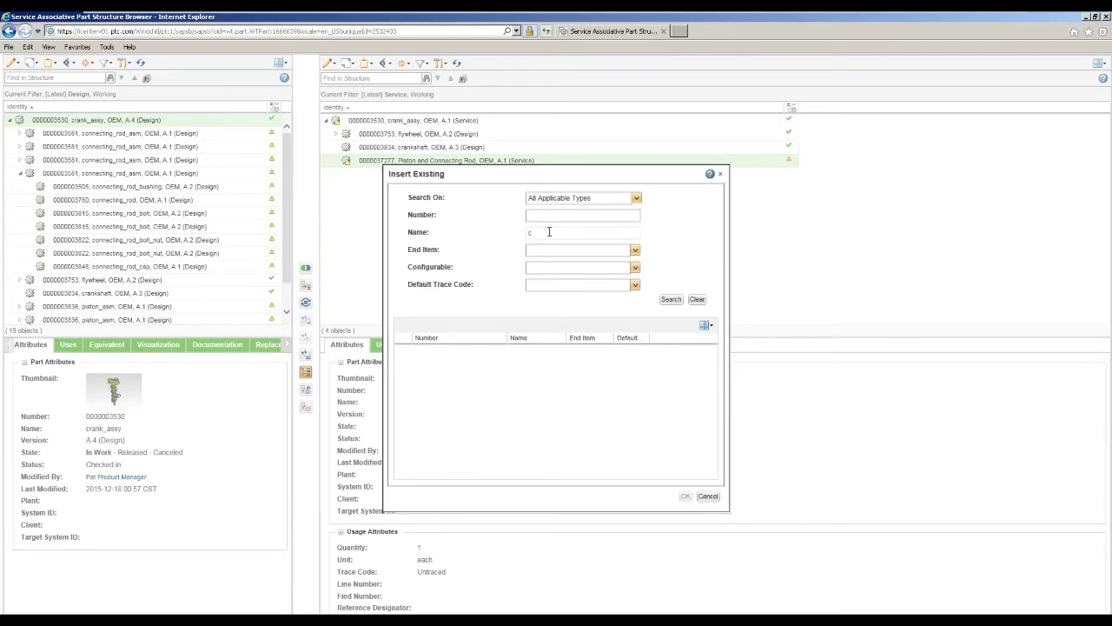
text(onnecting Rod)
click(671, 299)
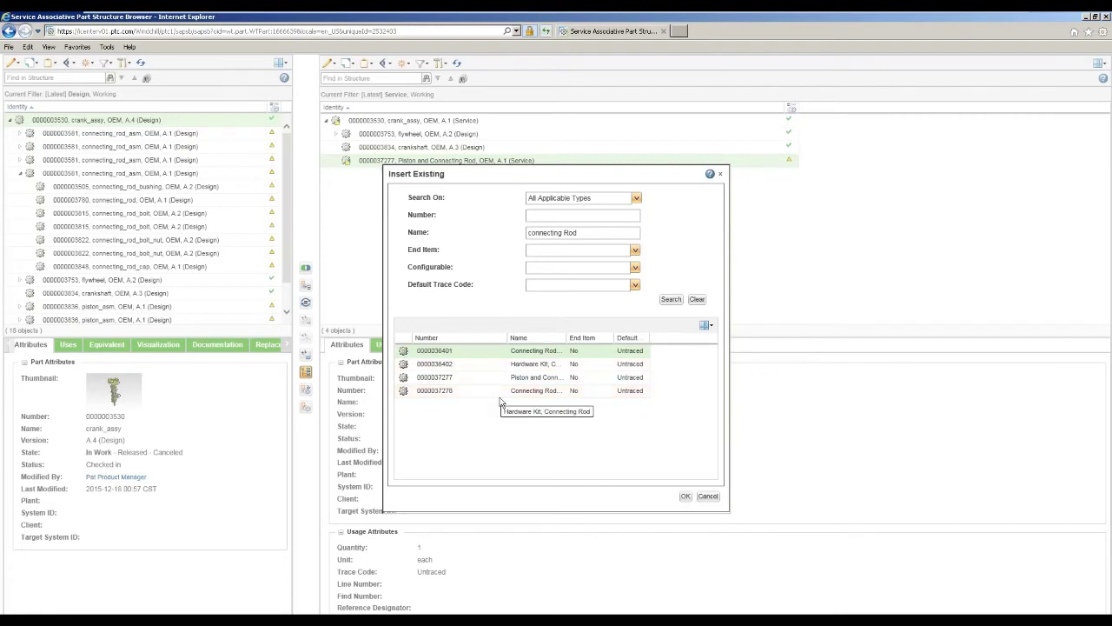
drag(565, 337, 613, 337)
click(444, 392)
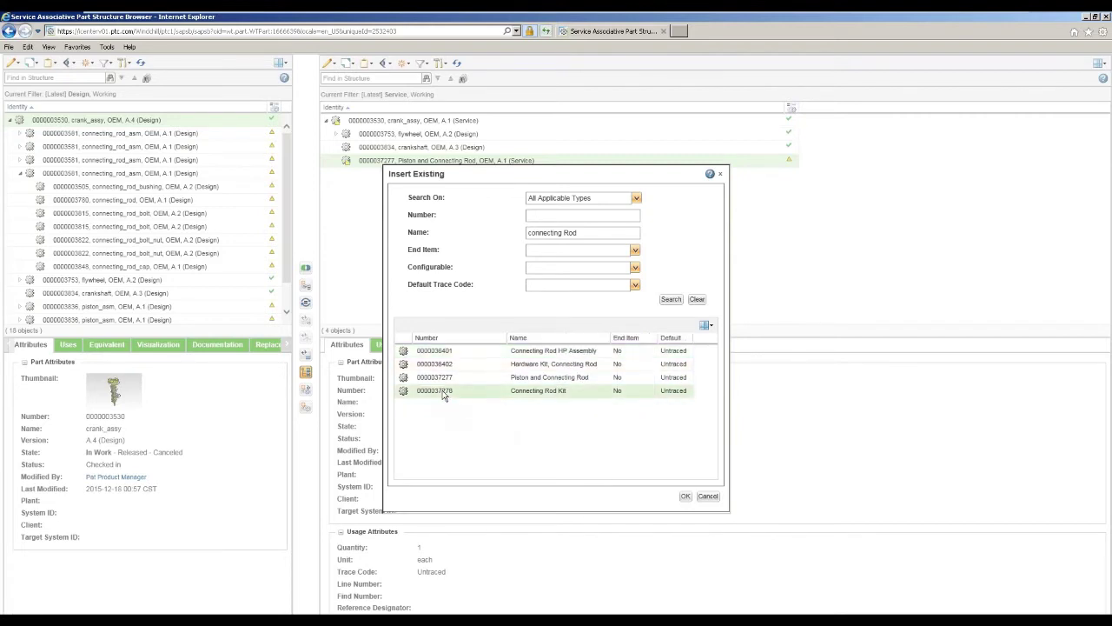
click(686, 496)
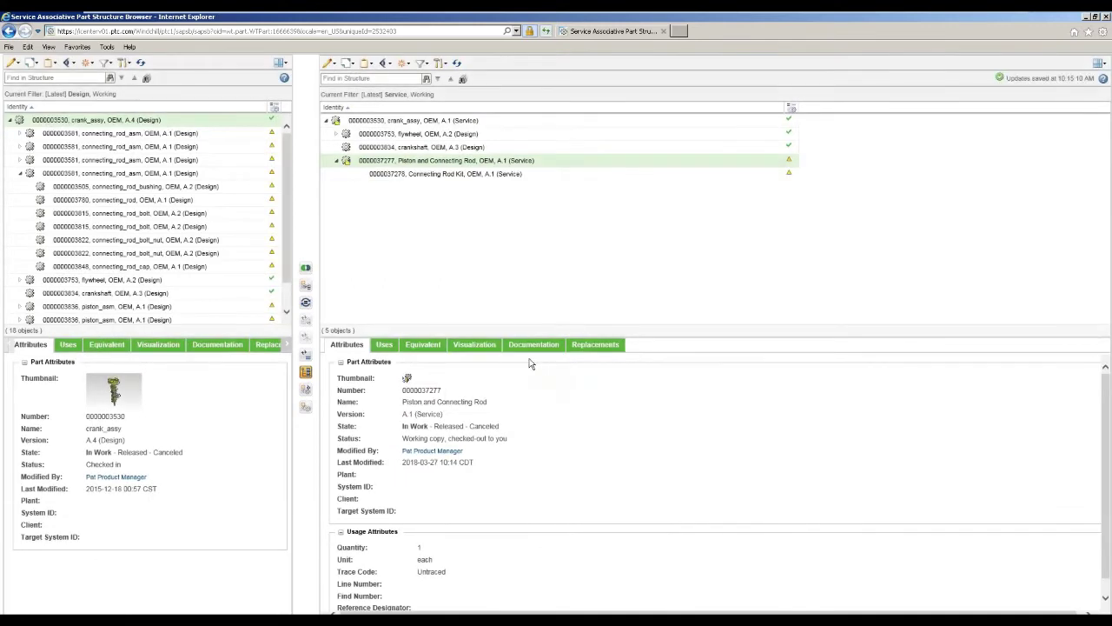
right_click(423, 162)
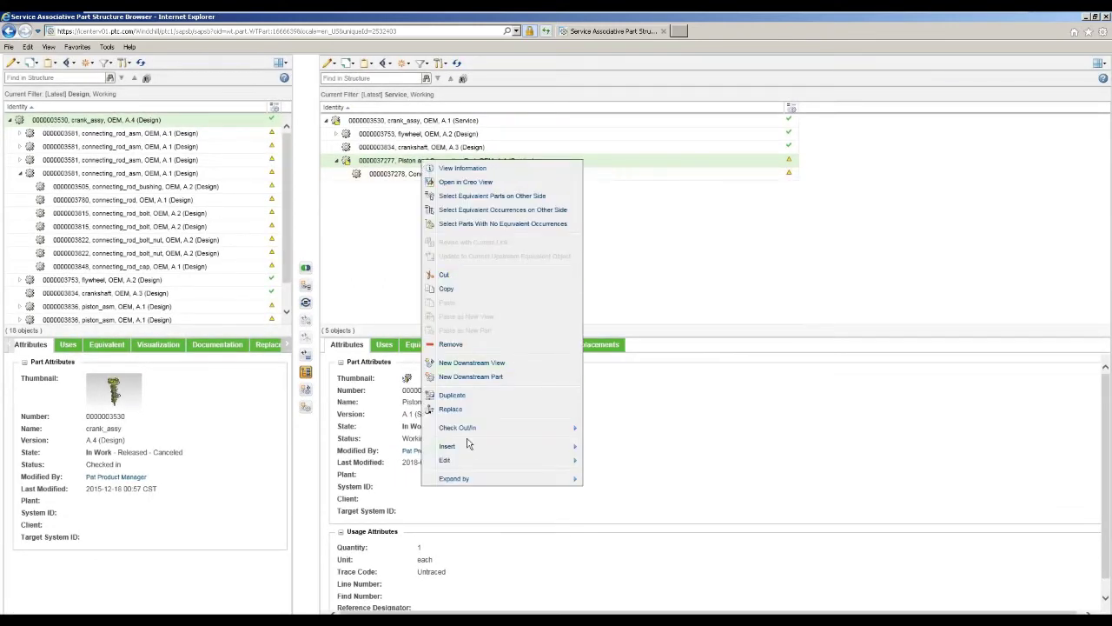
mouse_move(555, 447)
click(618, 450)
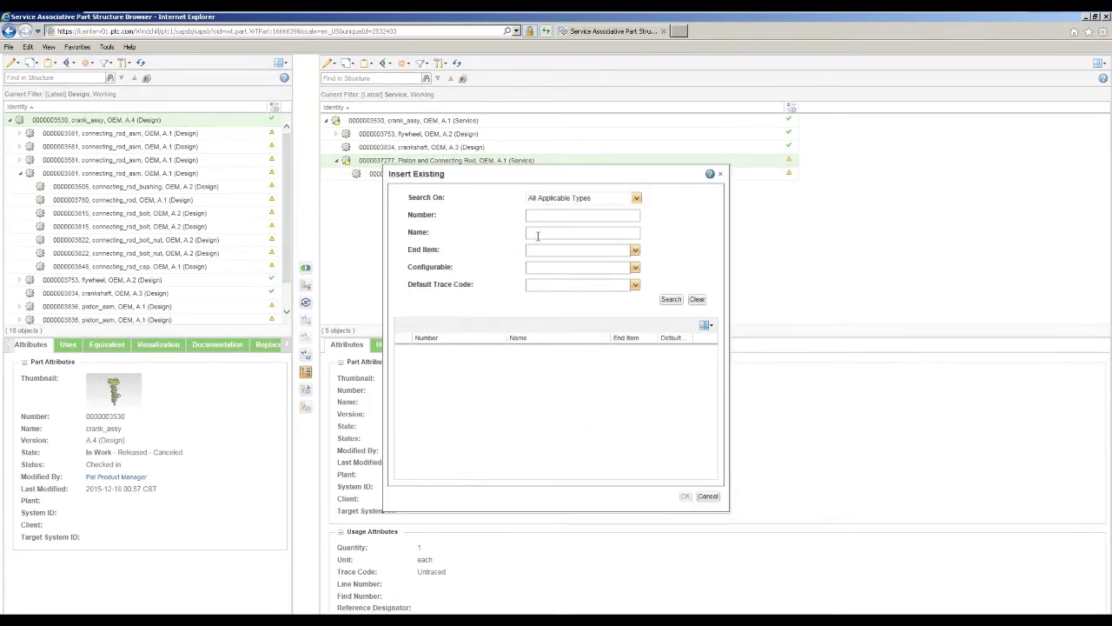
click(539, 235)
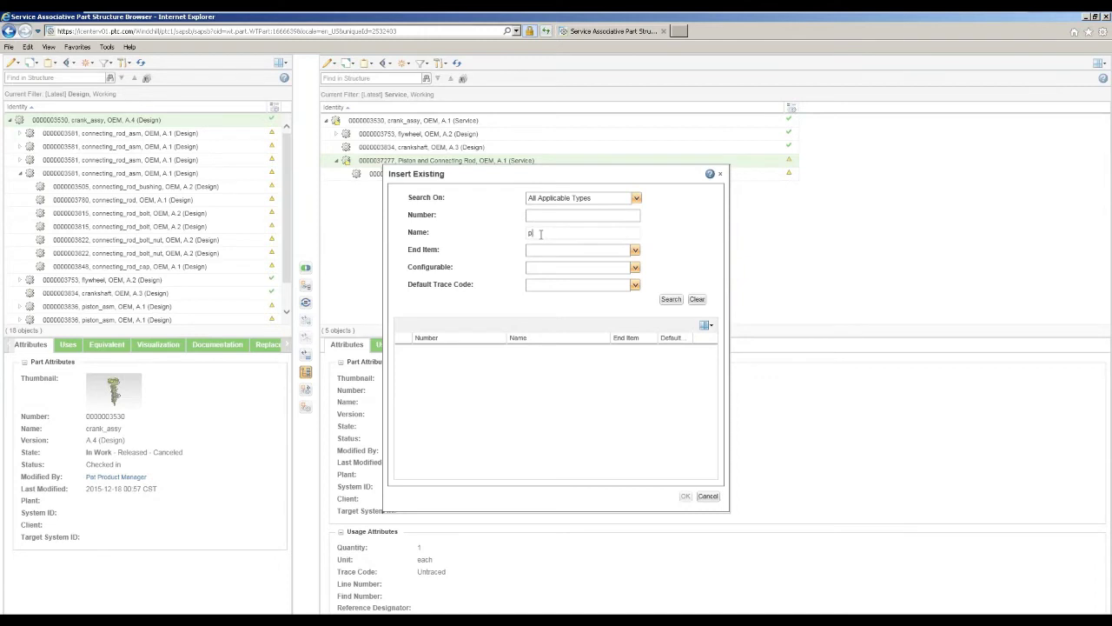
text(piston head)
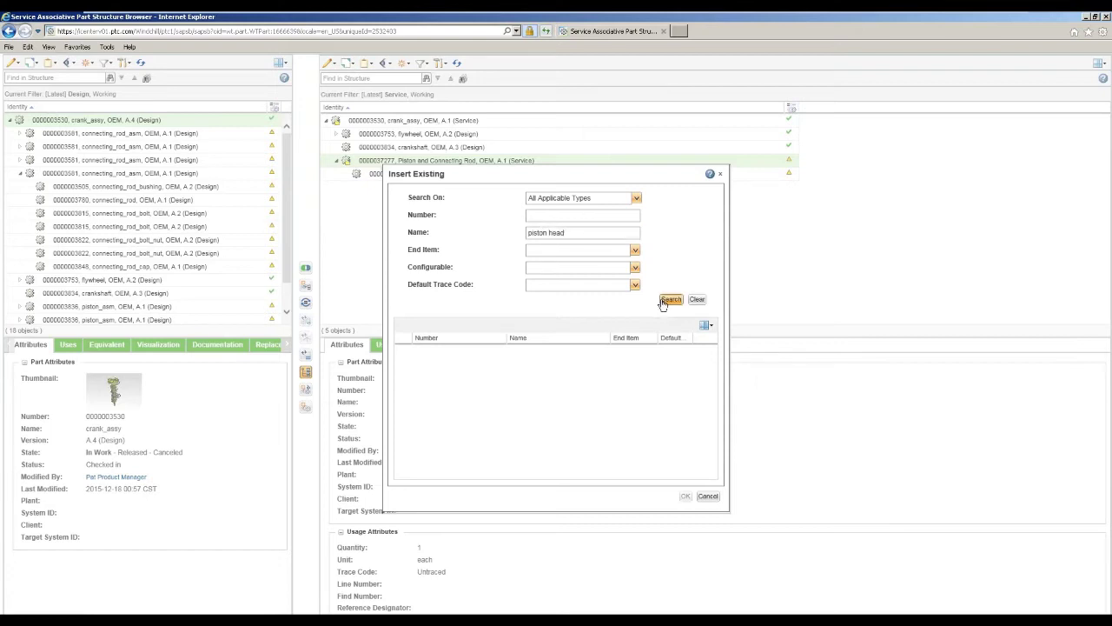
click(664, 301)
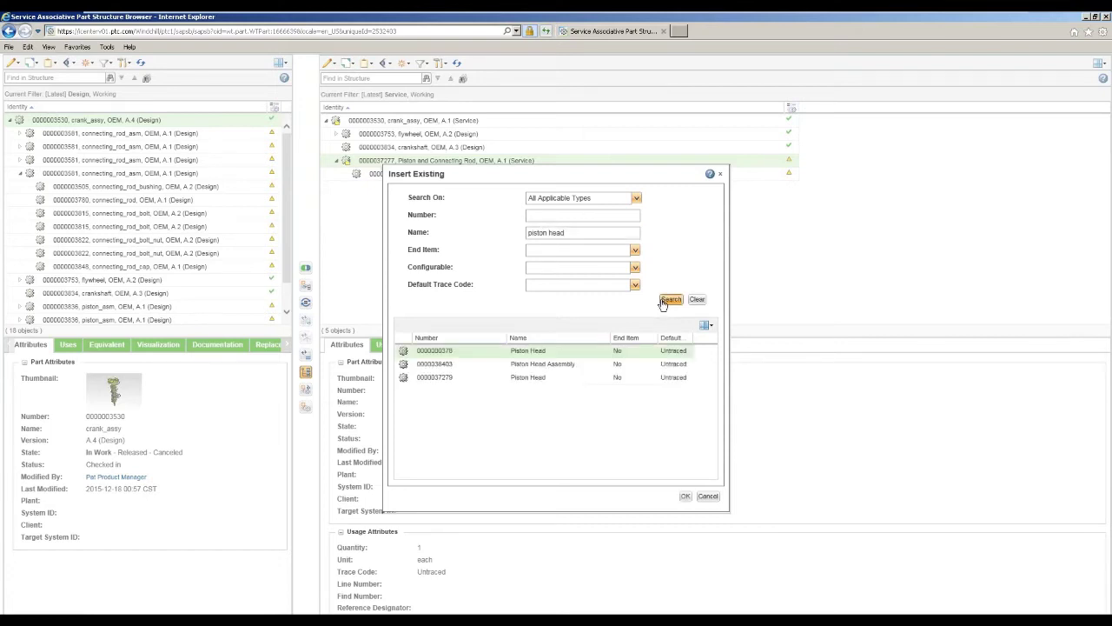
click(519, 379)
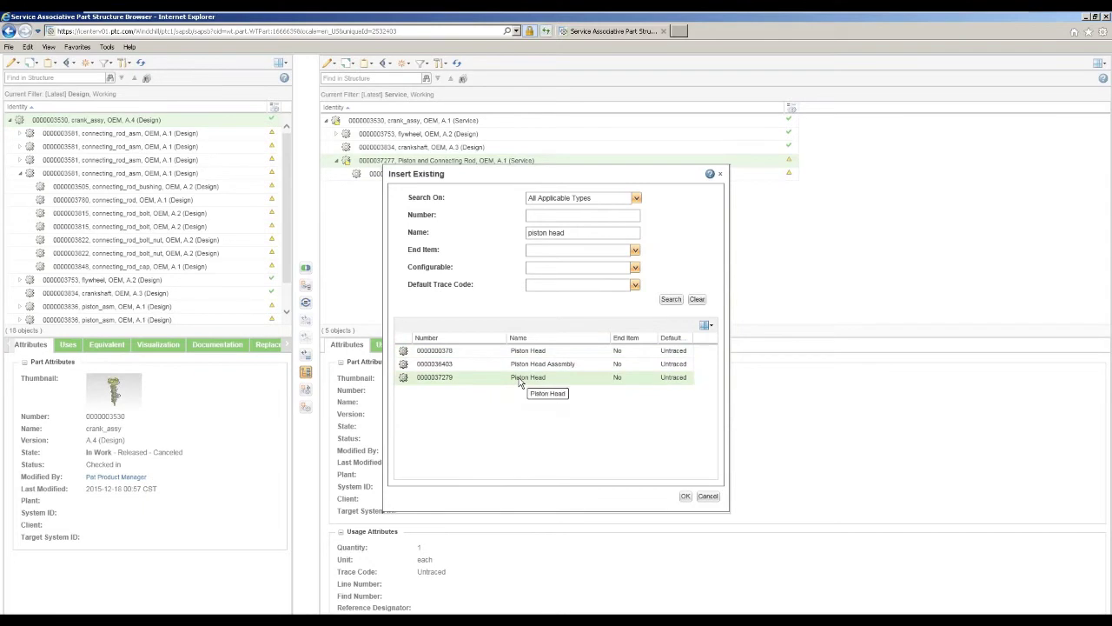
click(686, 495)
Bring up Insert Existing on Piston and Connecting Rod again for the third part.
right_click(445, 162)
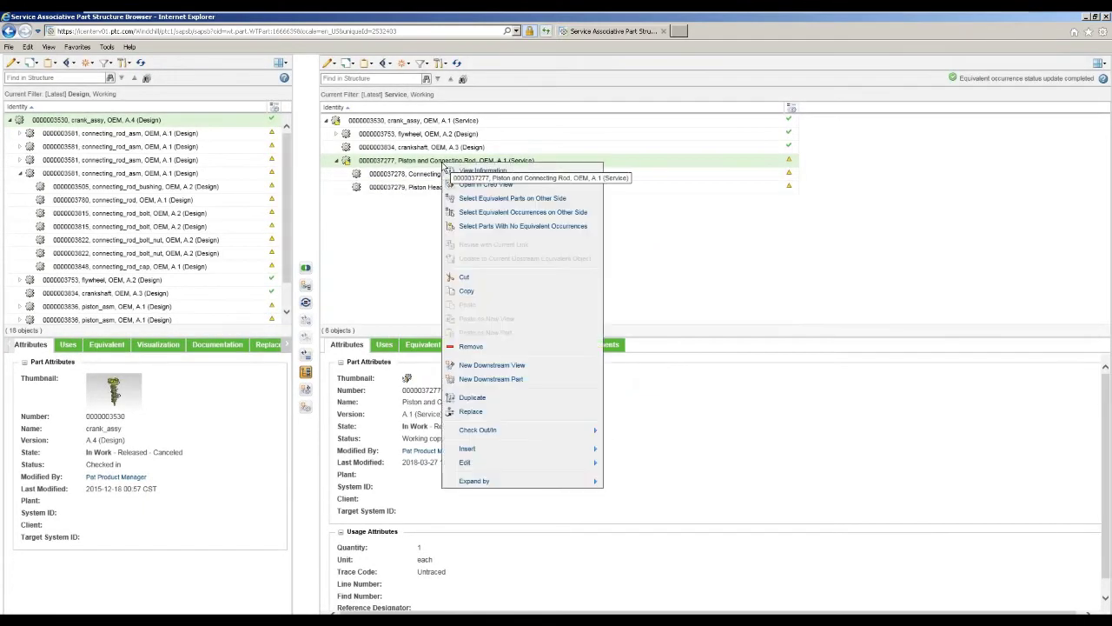
mouse_move(487, 448)
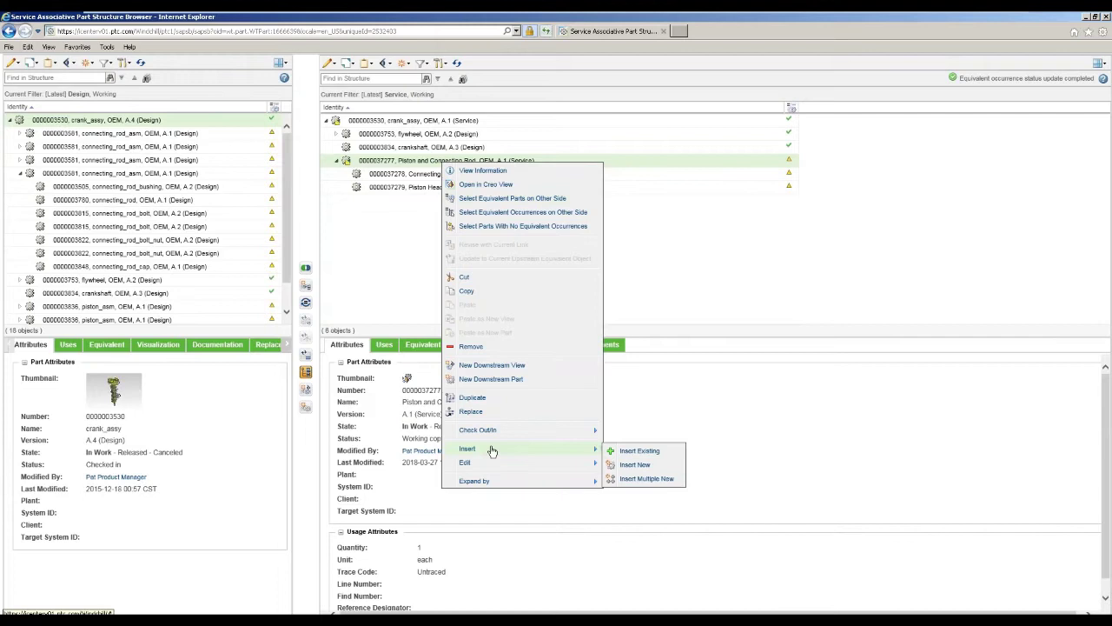
click(632, 452)
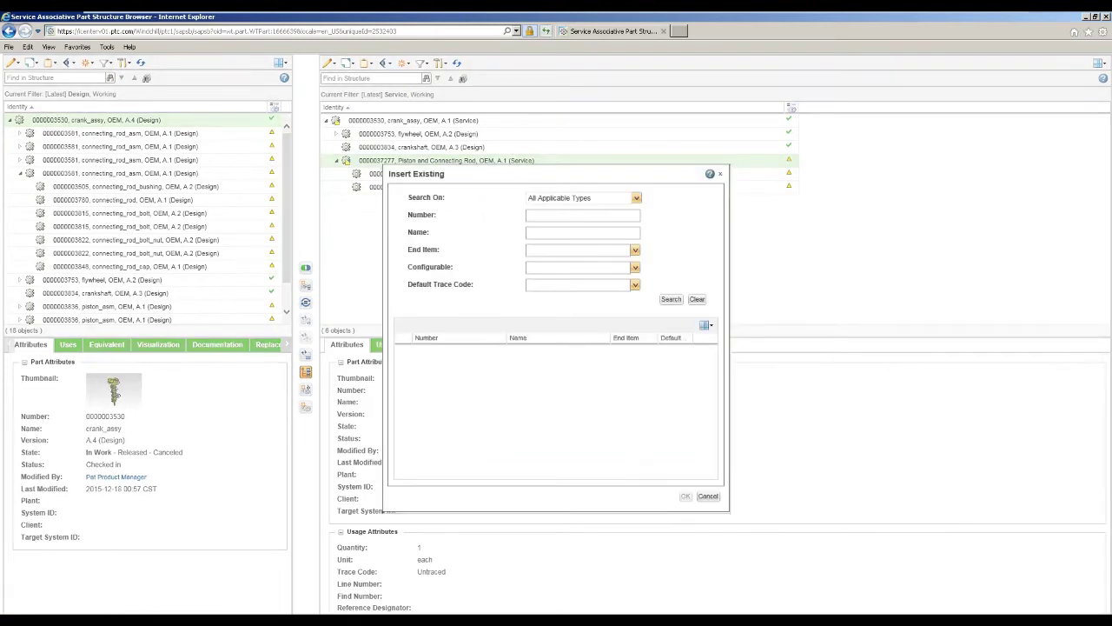
click(543, 233)
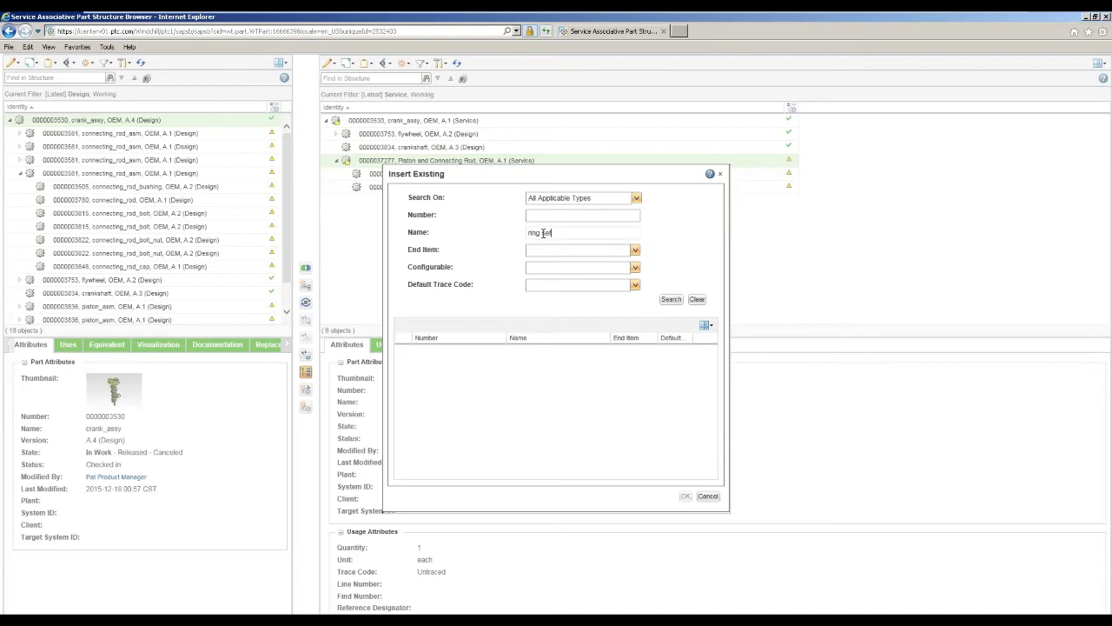
click(671, 300)
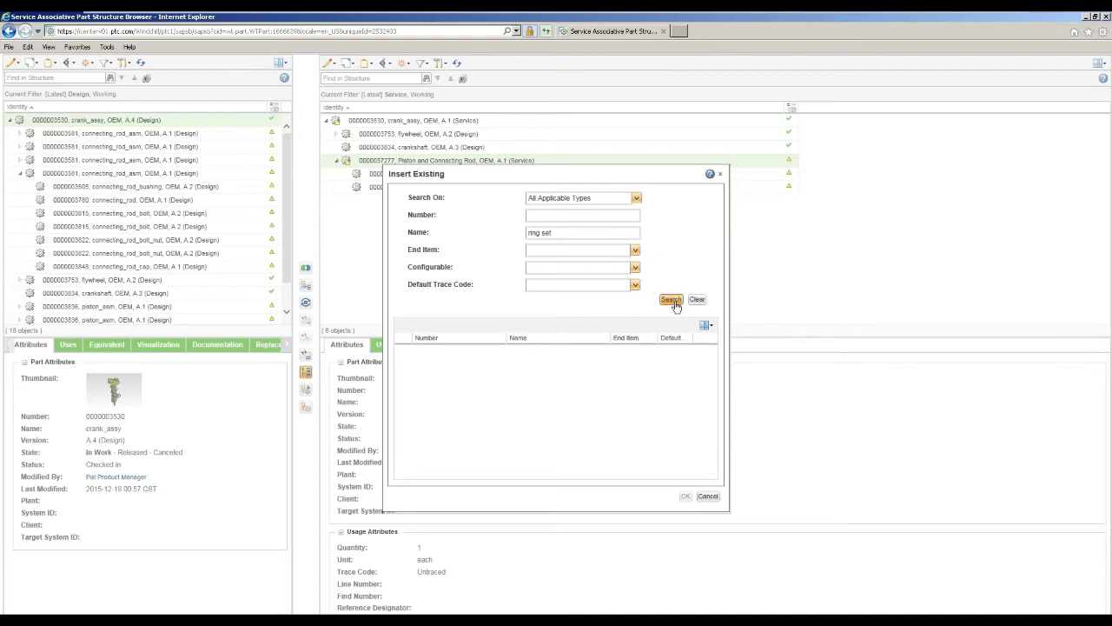
click(467, 364)
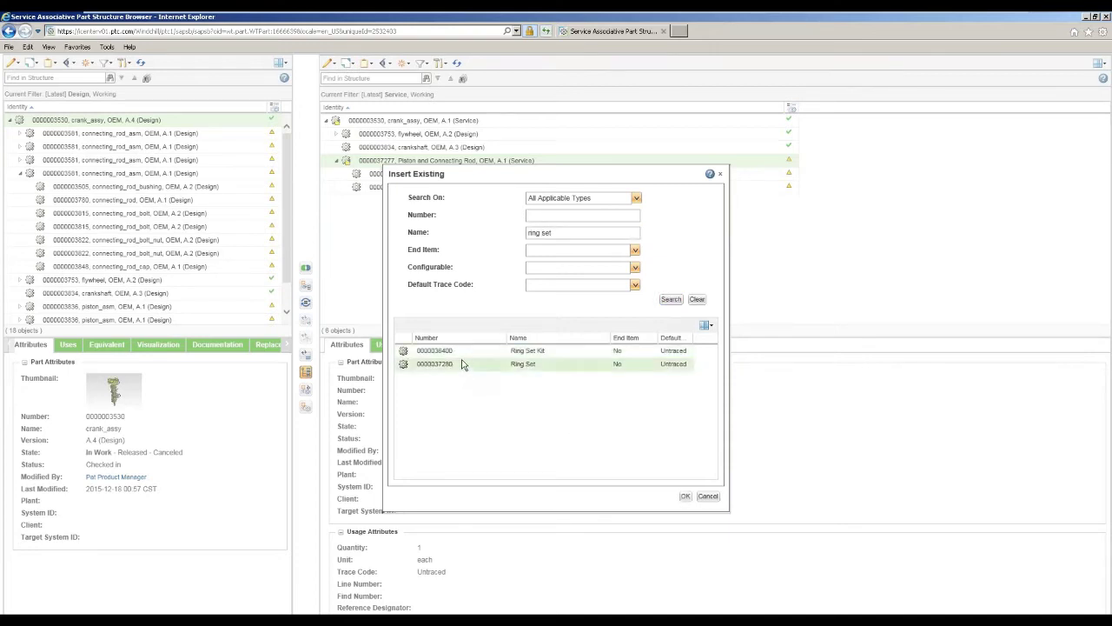
click(683, 497)
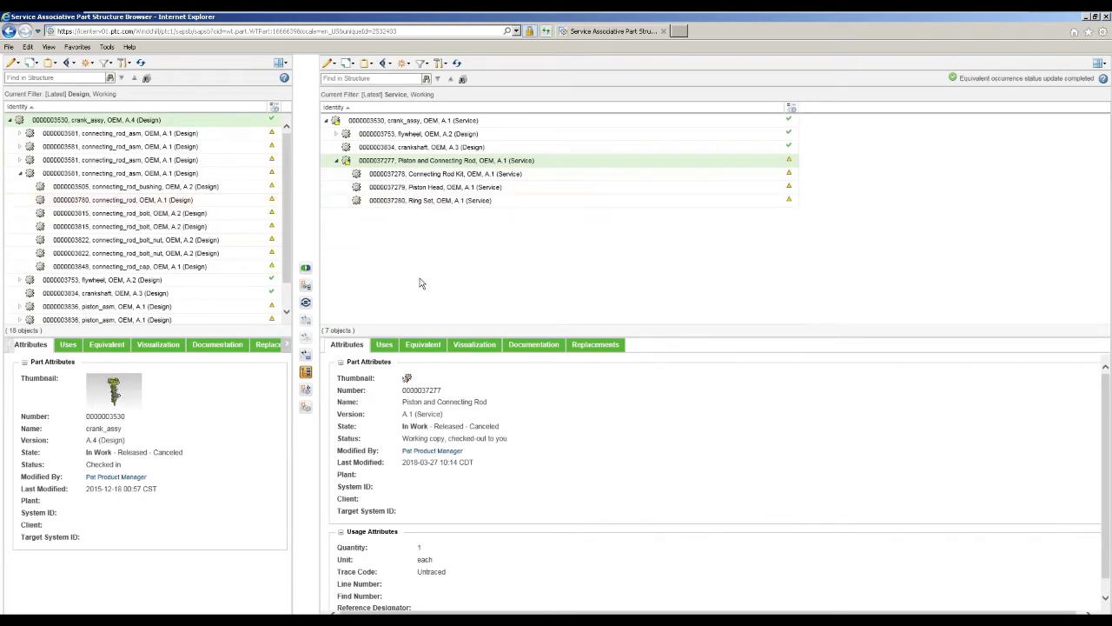
Show both 3D views and copy the seven connecting_rod_asm parts, connecting_rod_bushing through connecting_rod_cap.
click(475, 345)
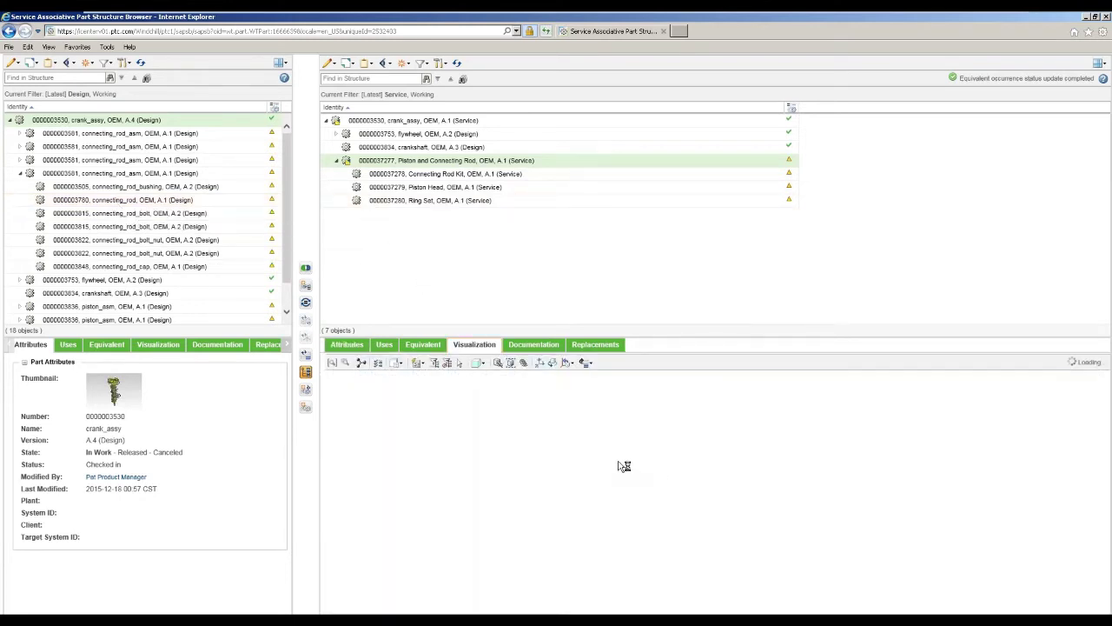
click(151, 345)
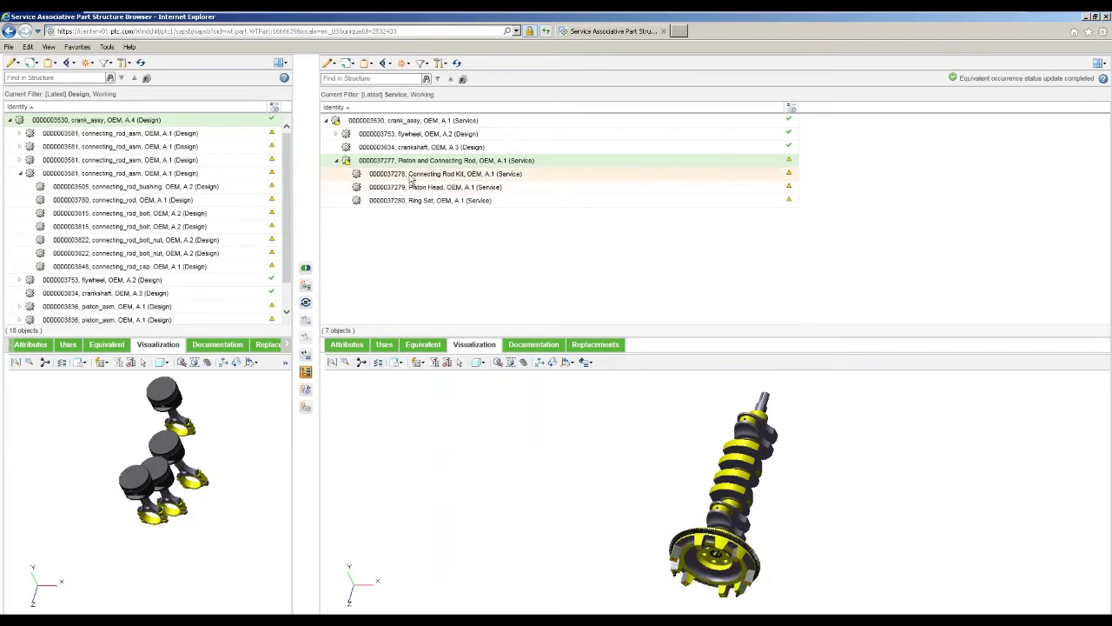
click(375, 173)
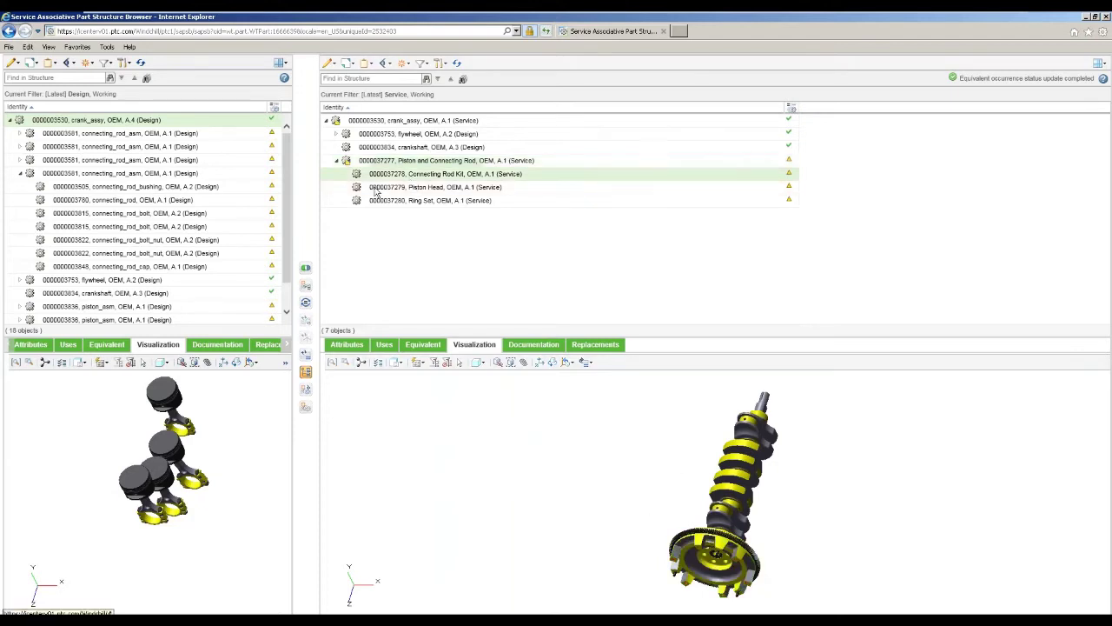
click(98, 188)
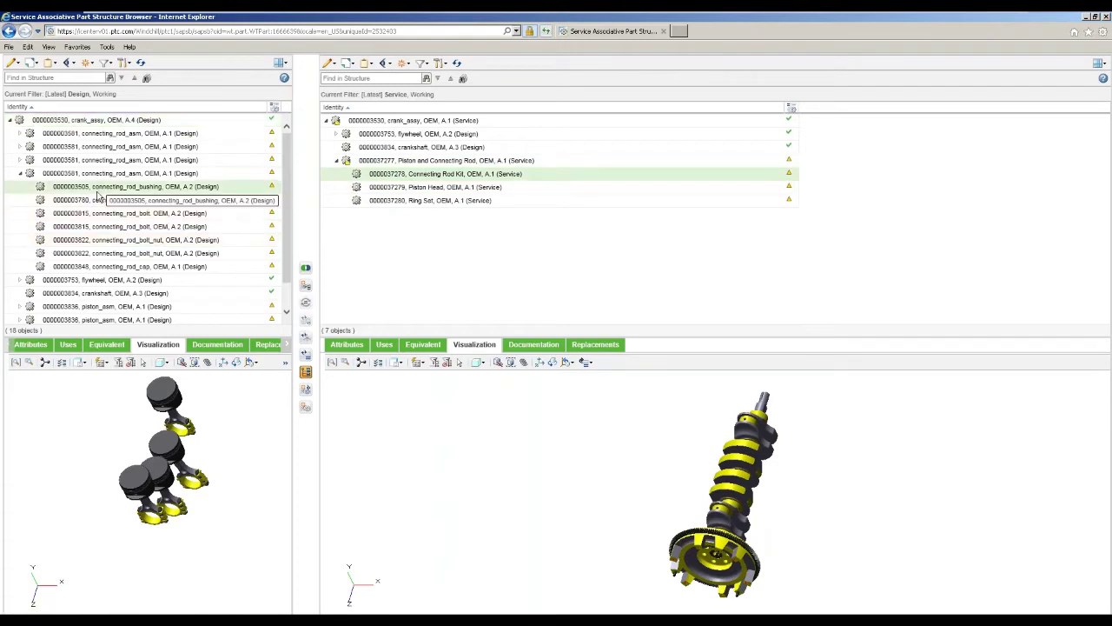
shift+click(116, 267)
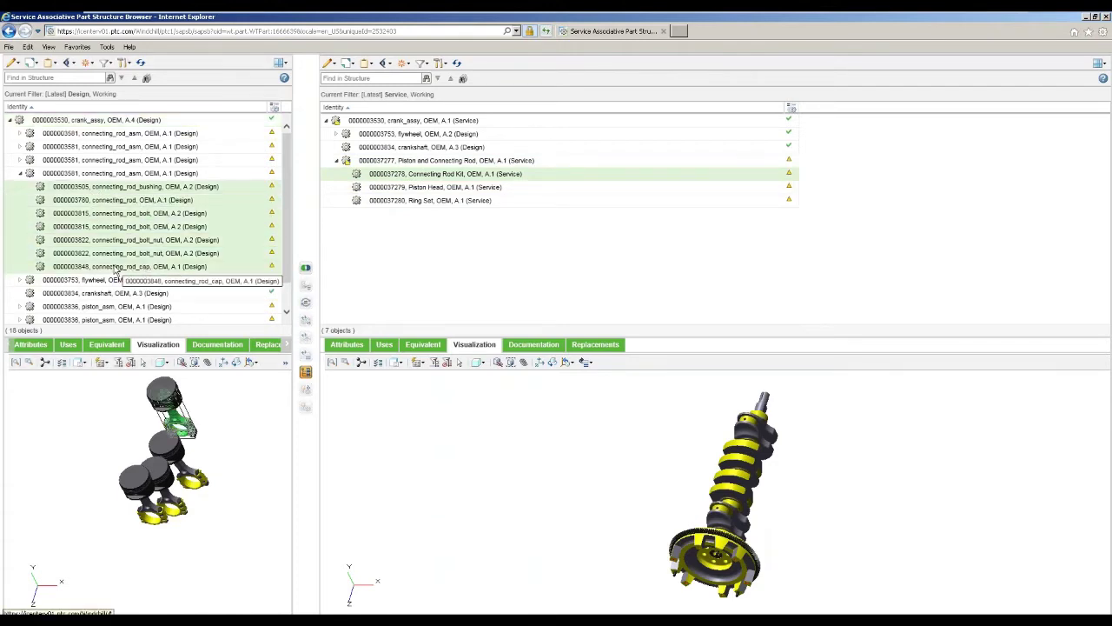
right_click(117, 242)
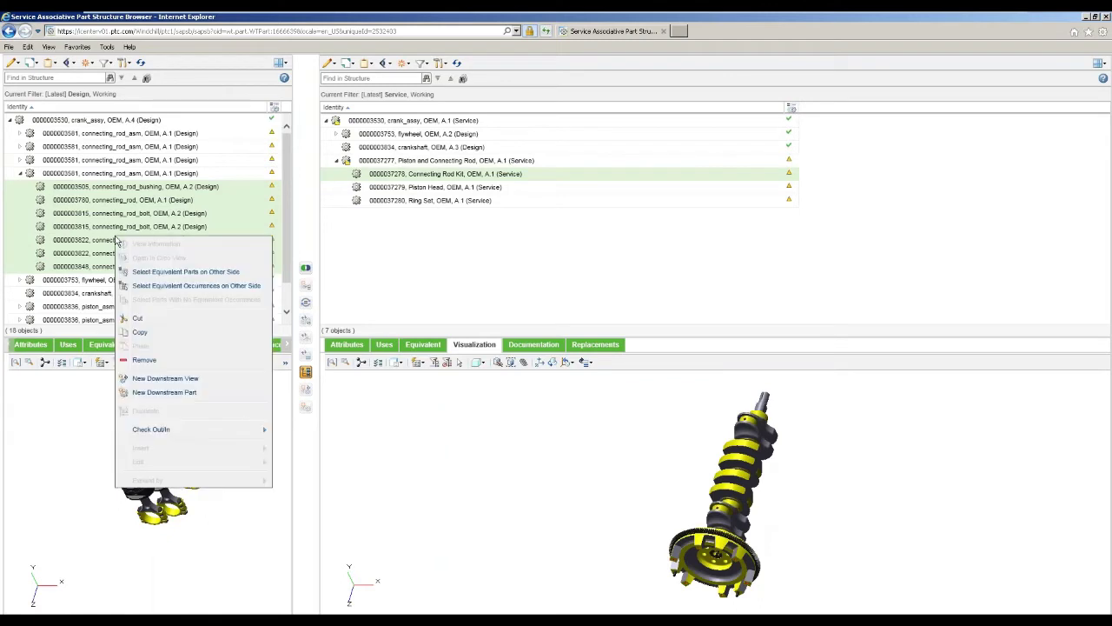
click(141, 334)
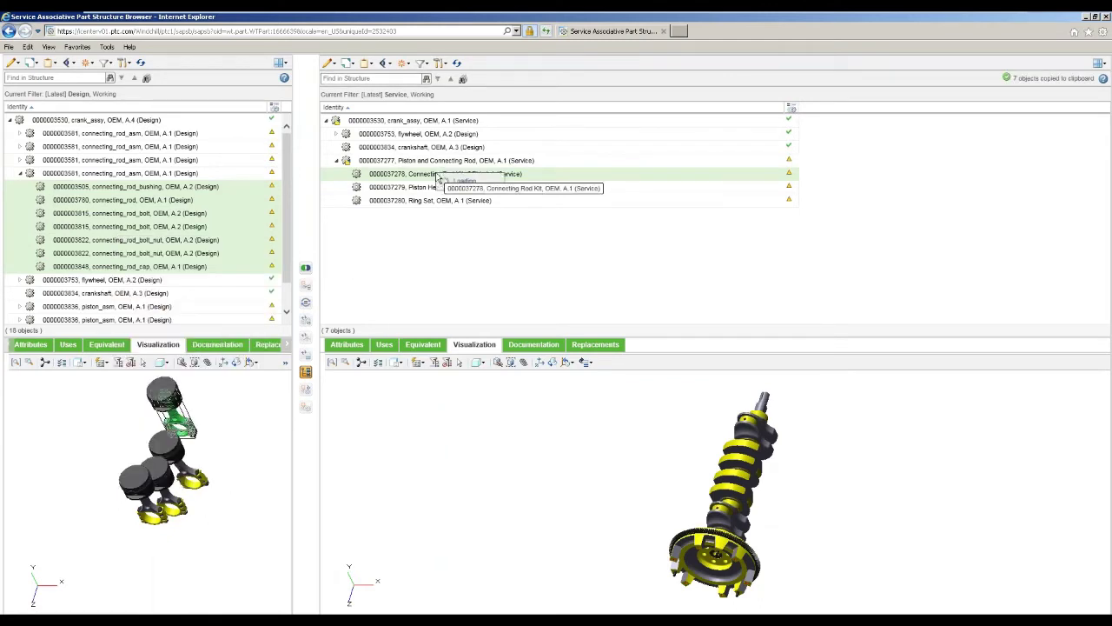
Paste the seven copied parts into Connecting Rod Kit and collapse its children.
right_click(437, 175)
click(463, 316)
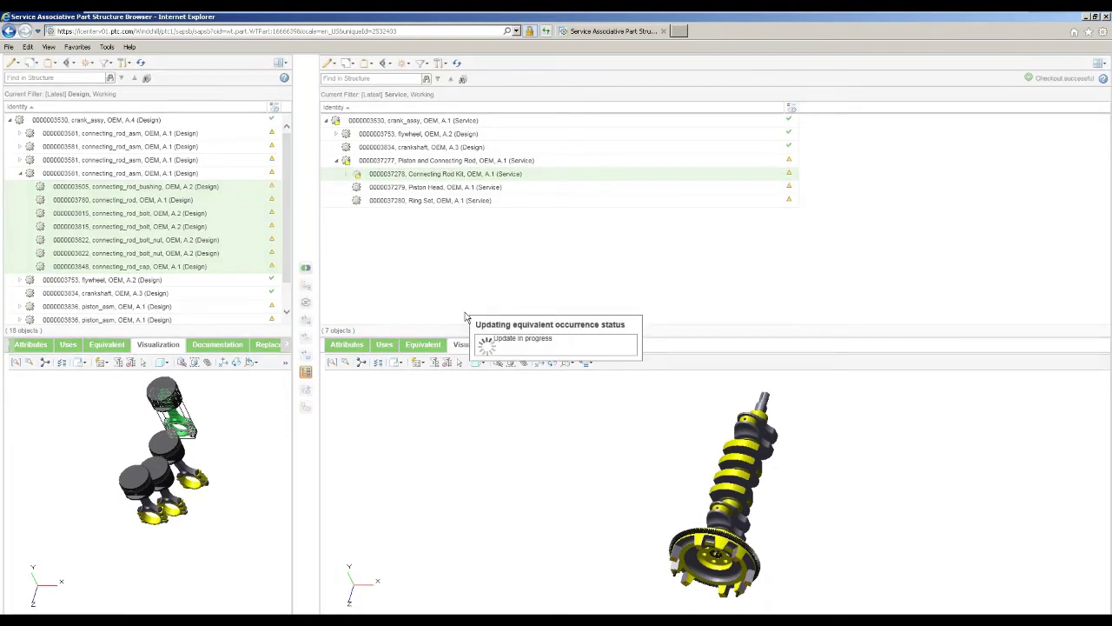
click(346, 175)
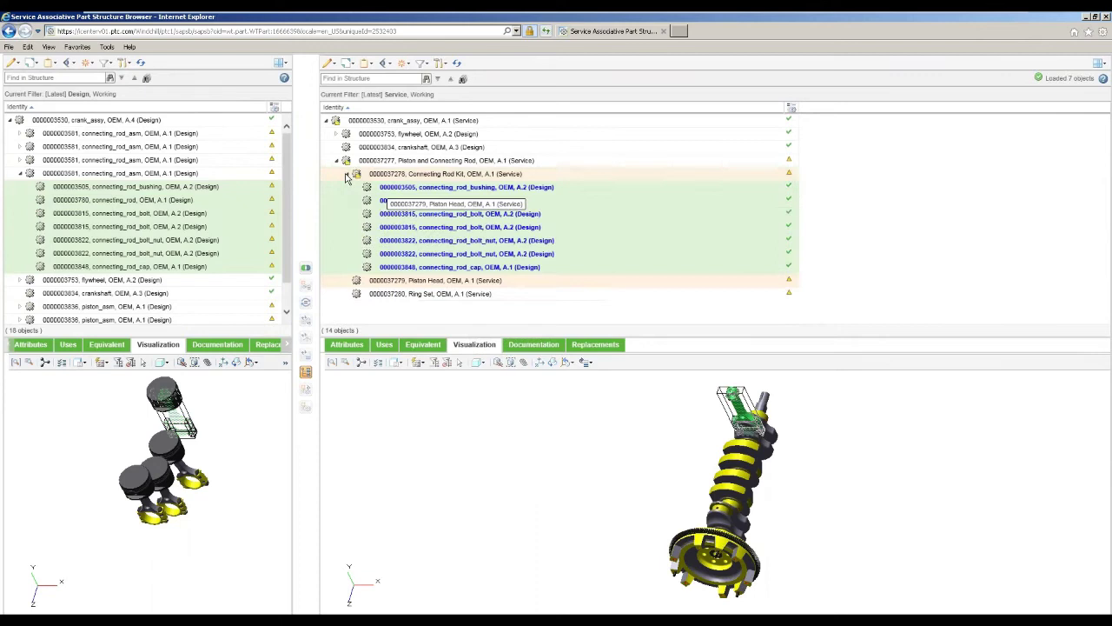
click(448, 311)
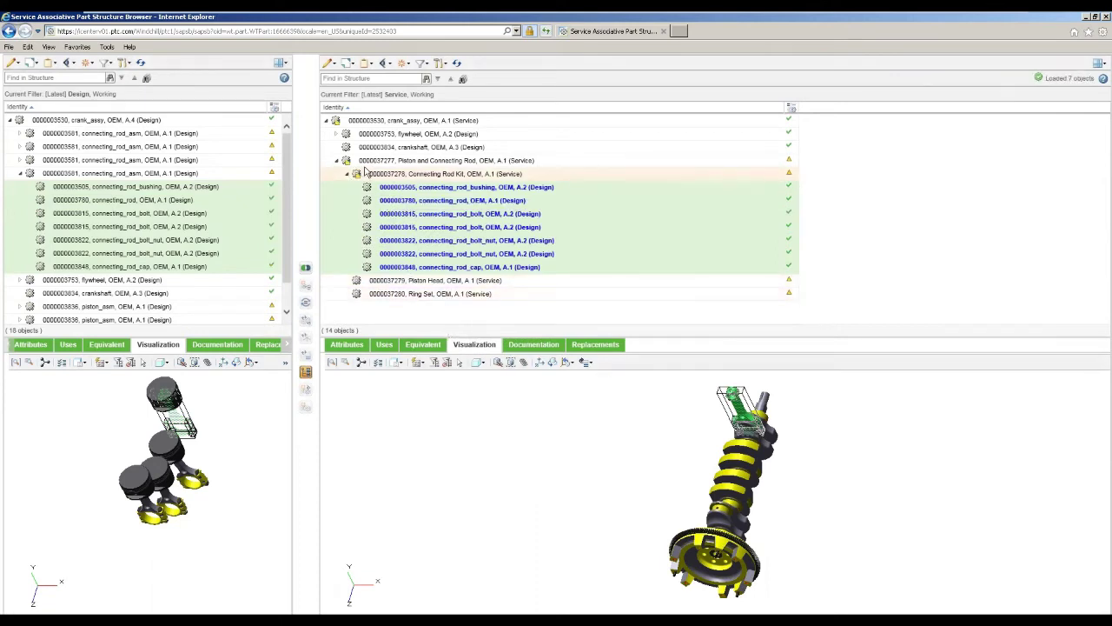
click(347, 173)
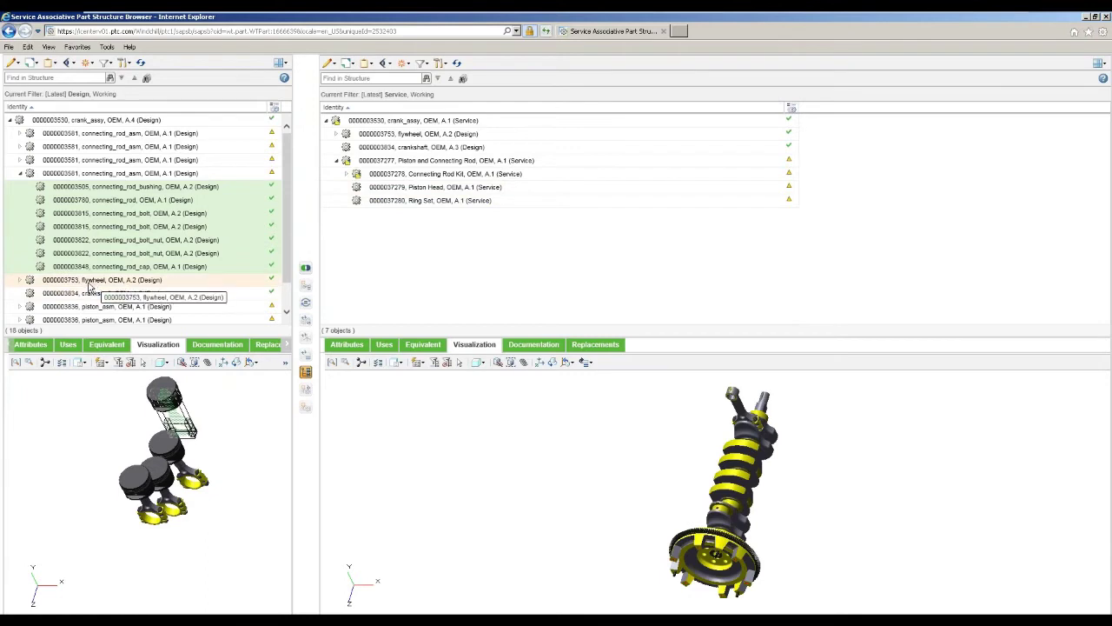
Expand piston_asm and copy piston_old, both piston_retainers and piston_pin.
click(21, 174)
click(20, 226)
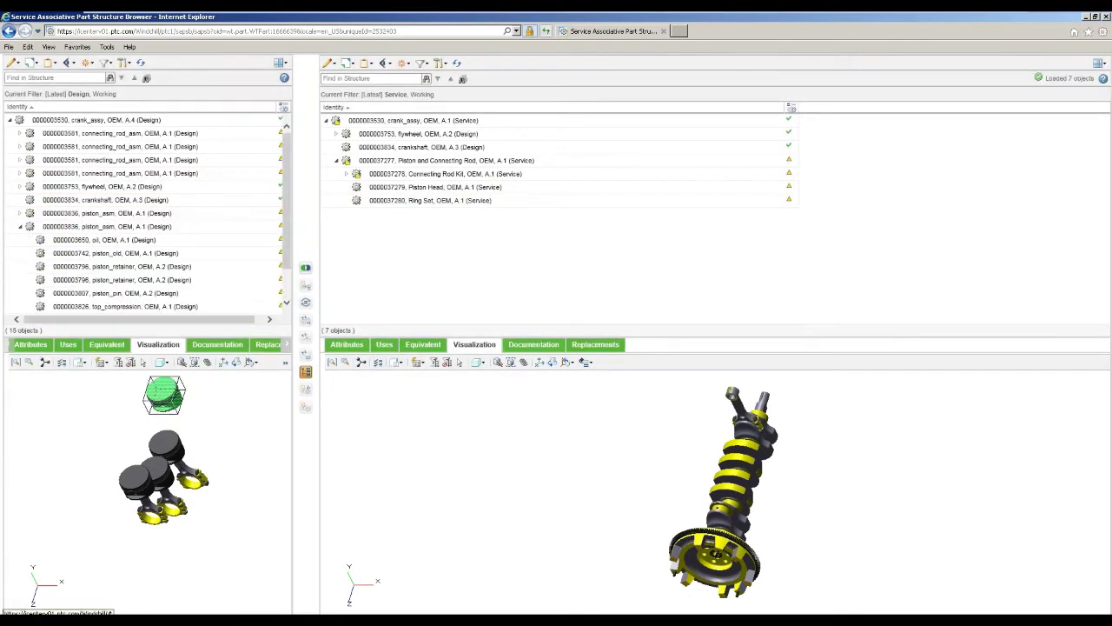
scroll(200, 272, down, 1)
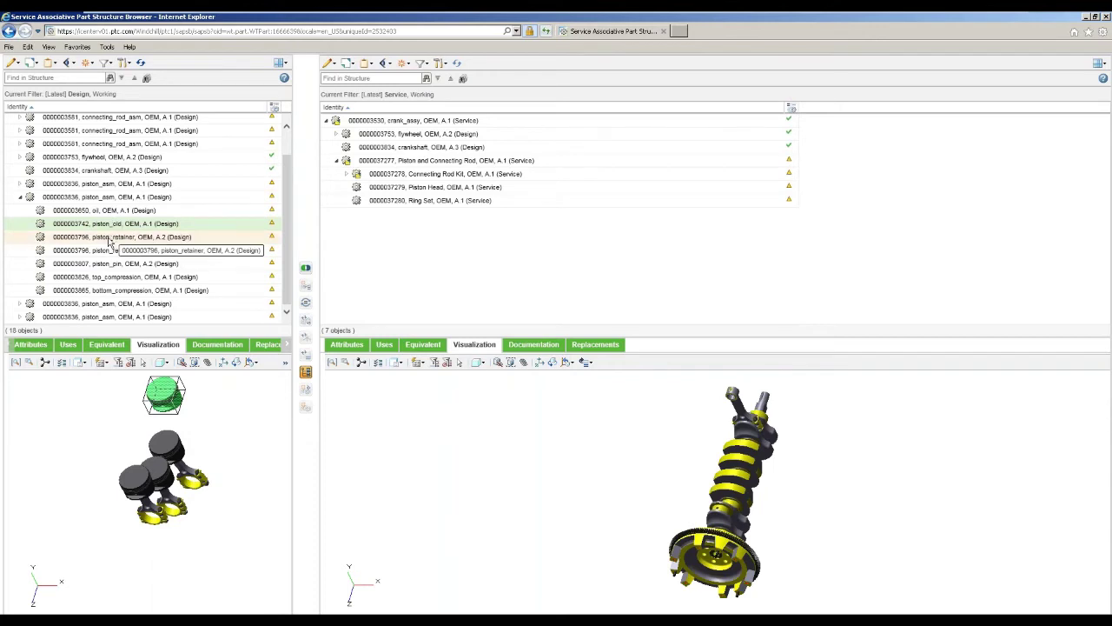
ctrl+click(111, 238)
ctrl+click(109, 250)
ctrl+click(96, 266)
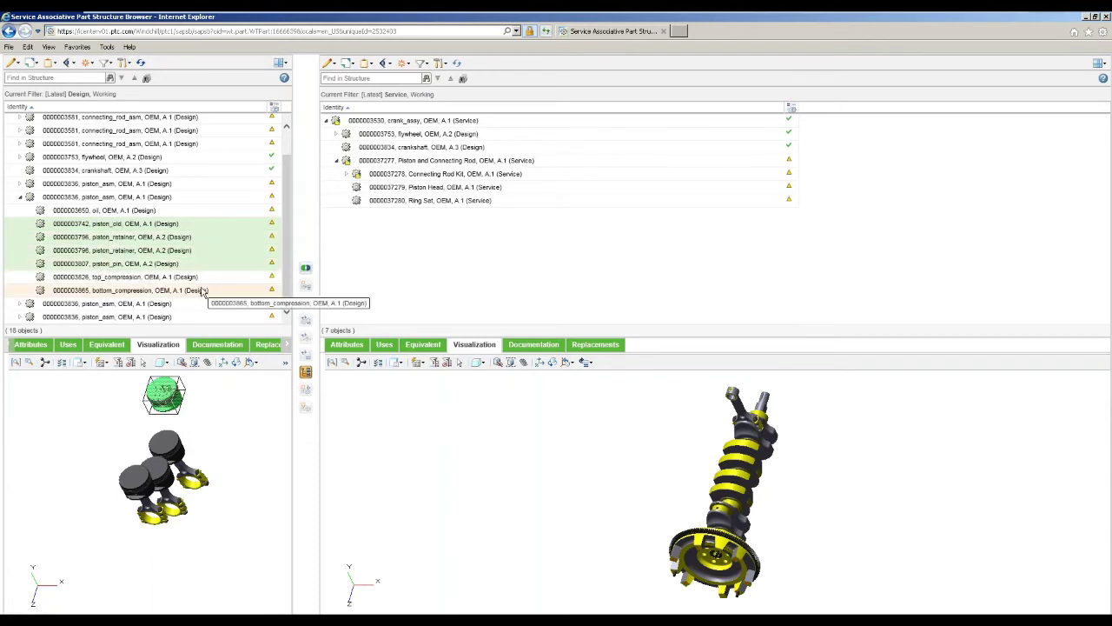
right_click(191, 253)
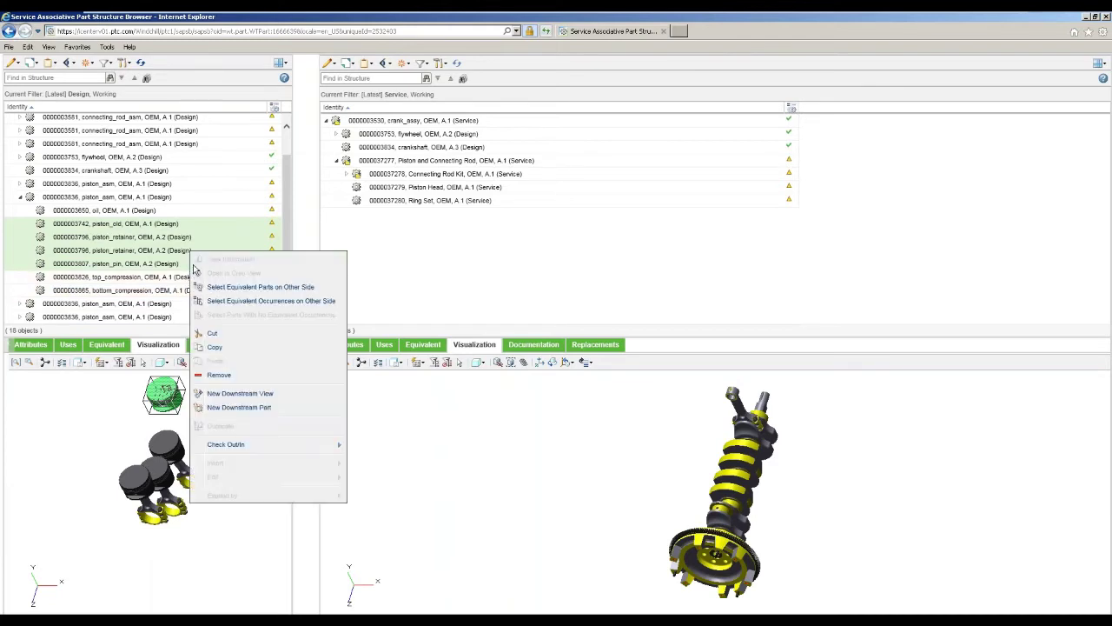
click(210, 348)
Paste the piston parts under Piston Head, then select the top_compression and bottom_compression rings.
click(413, 189)
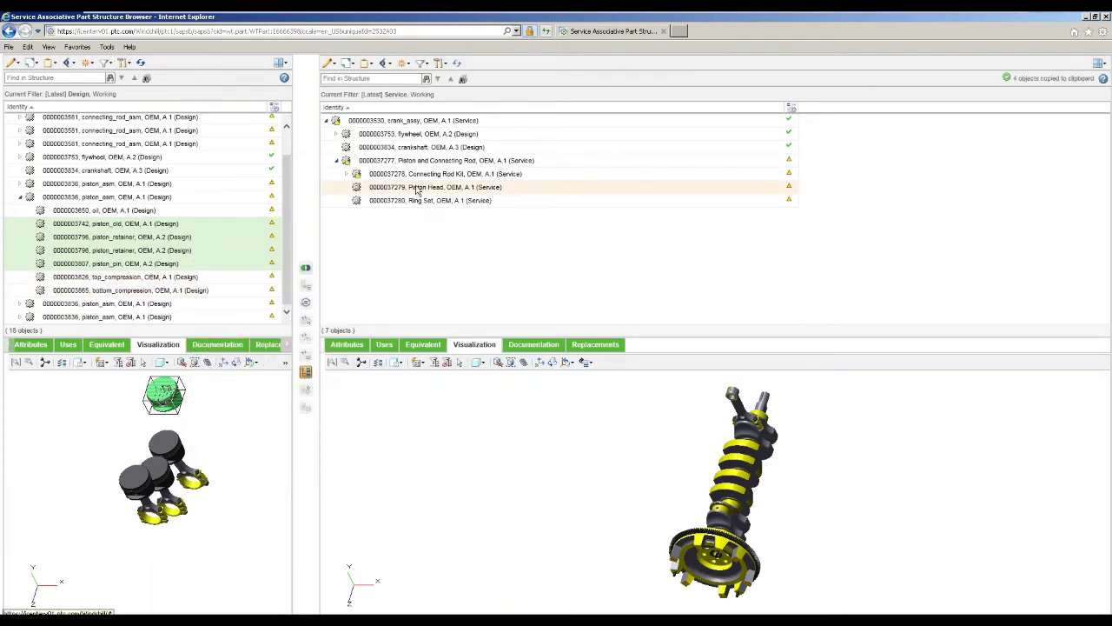
right_click(417, 189)
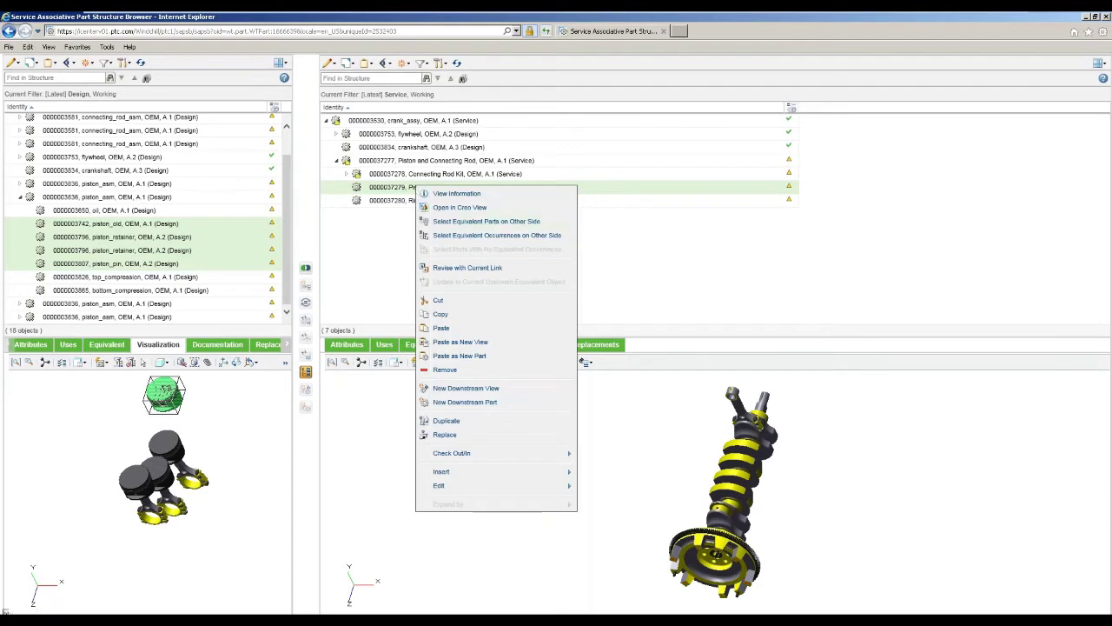
click(455, 342)
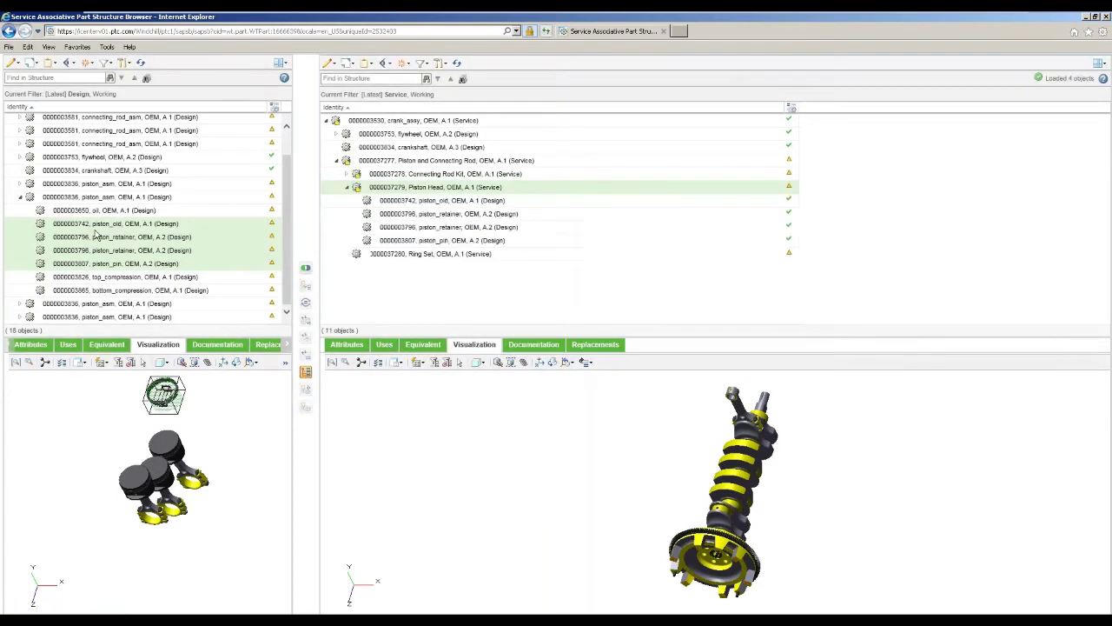
click(104, 278)
ctrl+click(112, 291)
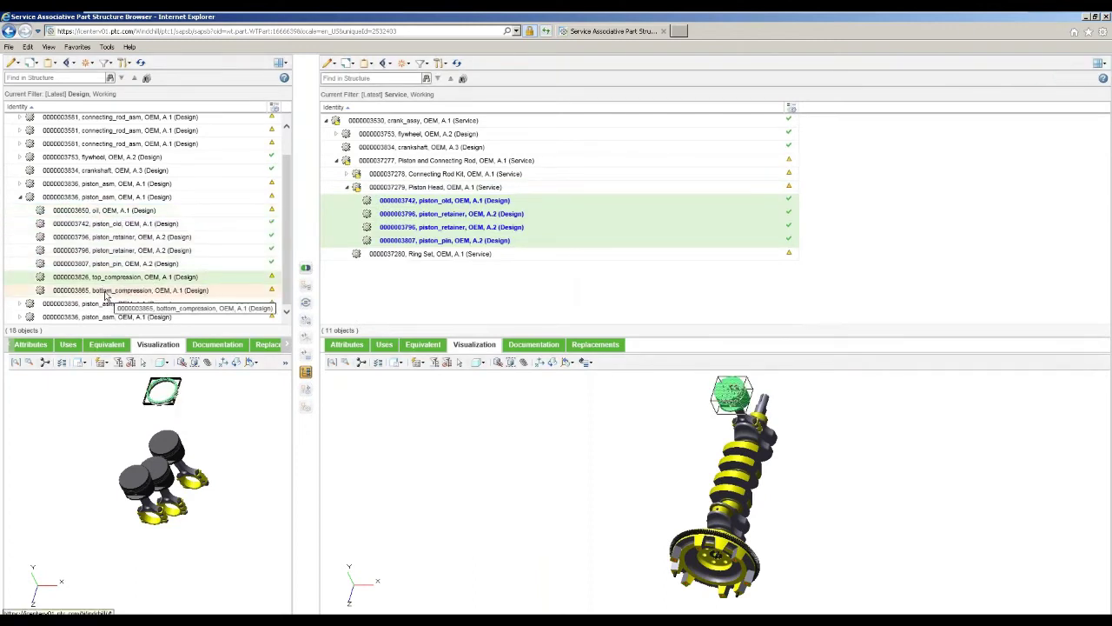
Copy top_compression and bottom_compression, paste them under Ring Set, and clear the selection.
right_click(203, 283)
click(244, 380)
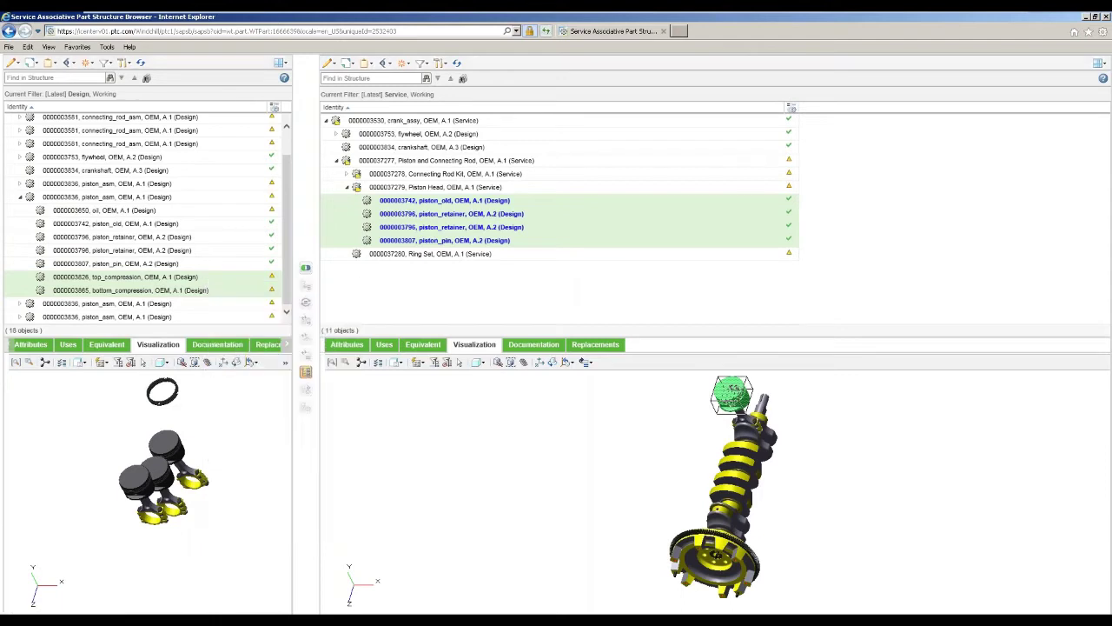
click(432, 254)
right_click(432, 257)
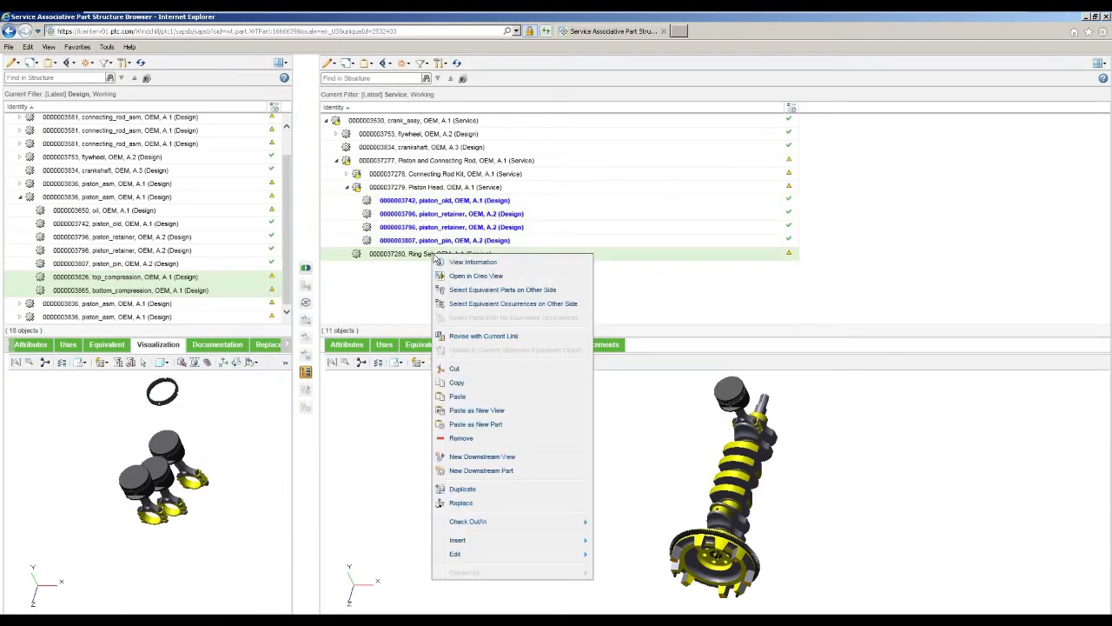
click(460, 397)
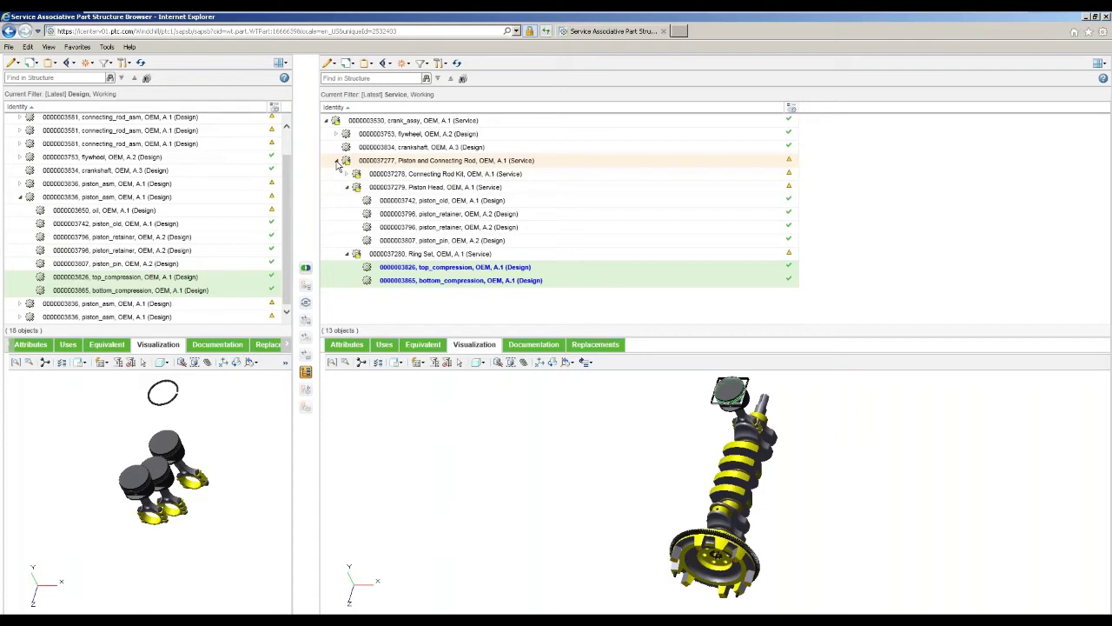
click(392, 439)
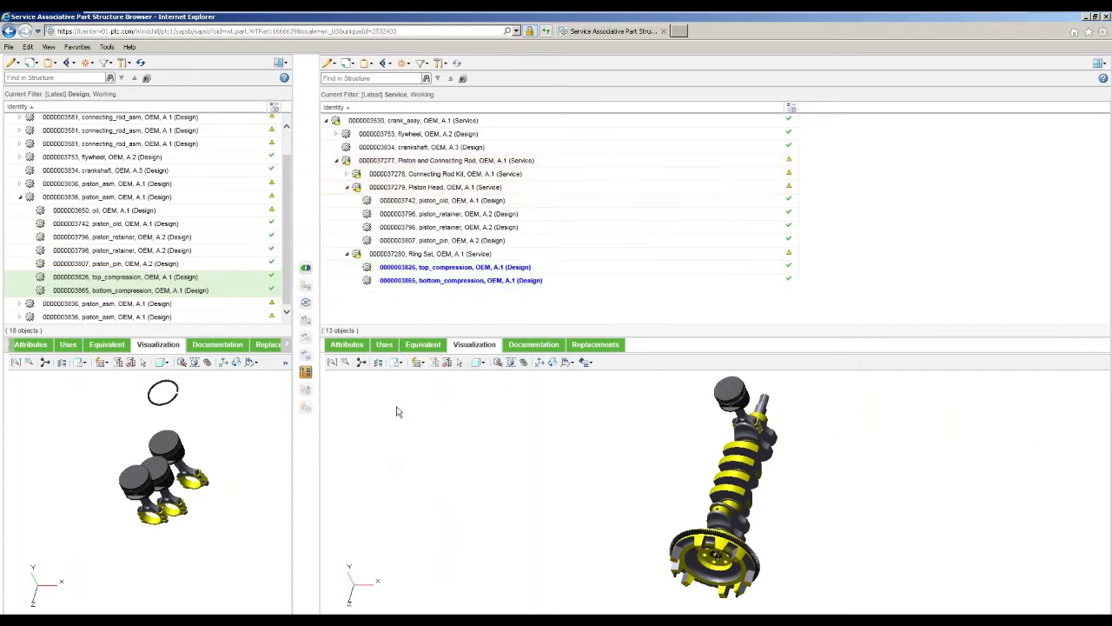
Show all design crank assembly parts in the left 3D view, then select the service crank_assy.
click(207, 362)
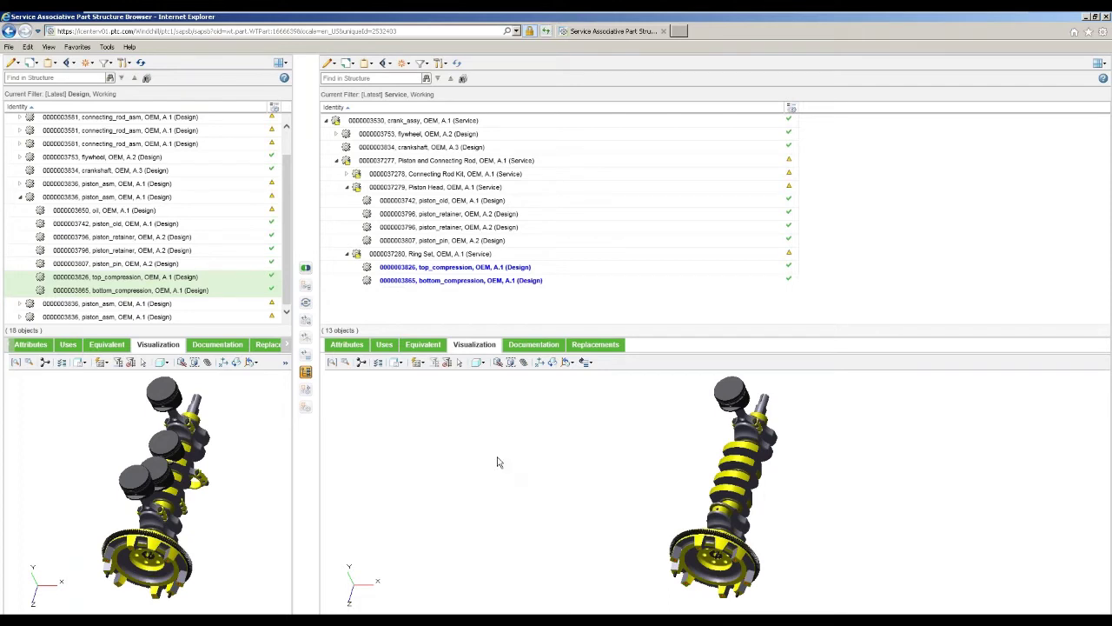
click(423, 126)
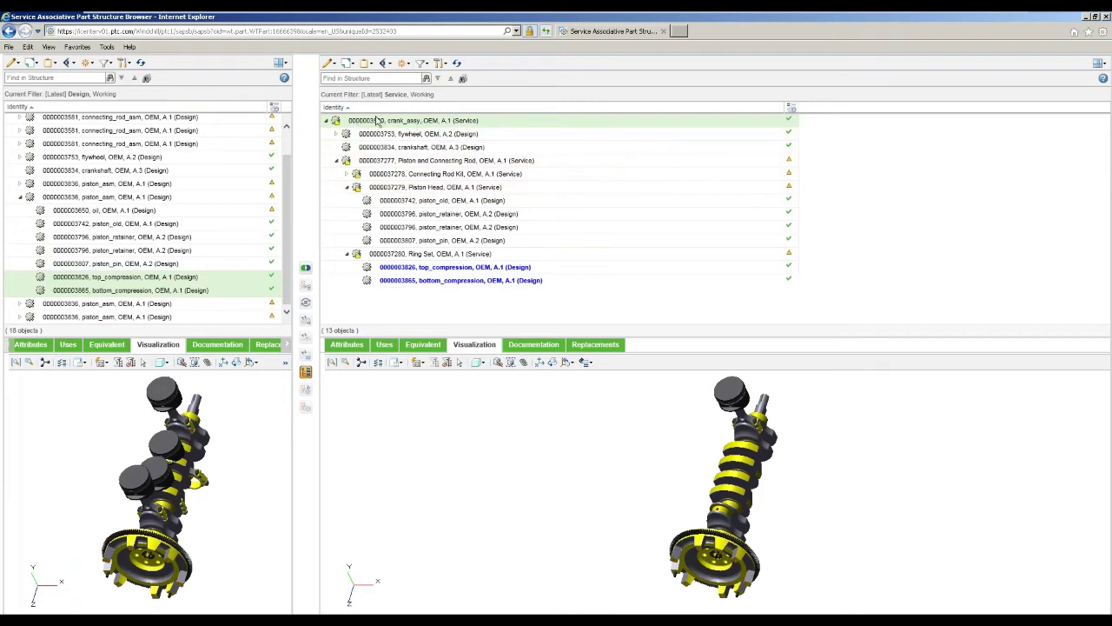
Select Piston and Connecting Rod, Connecting Rod Kit, Piston Head and Ring Set, then check in all five checkouts with Apply to All.
click(378, 161)
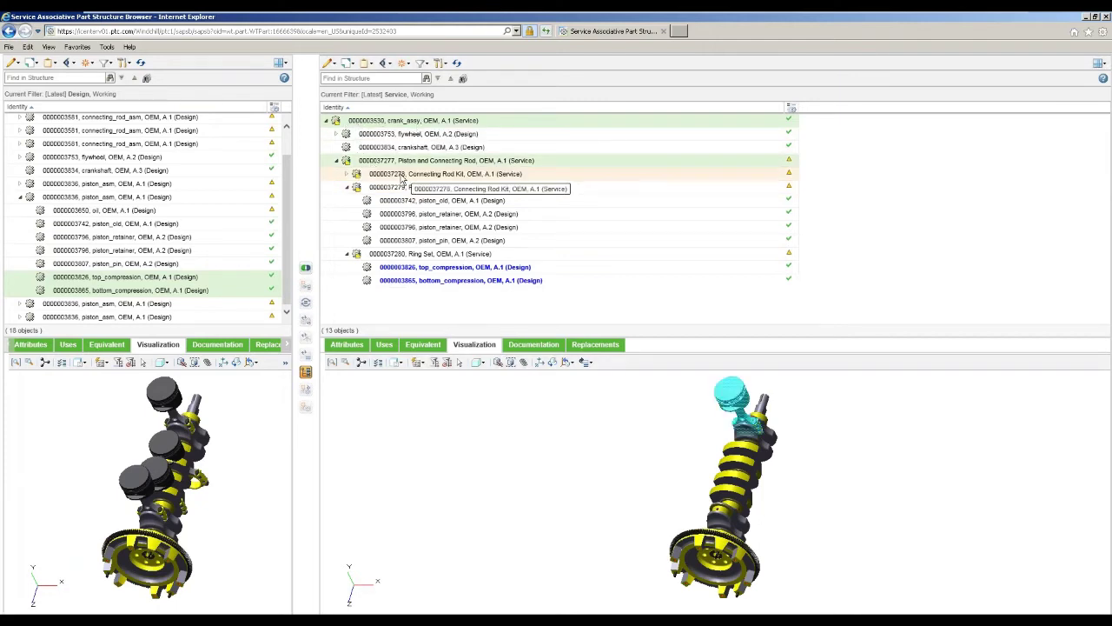
ctrl+click(402, 176)
ctrl+click(392, 187)
ctrl+click(388, 255)
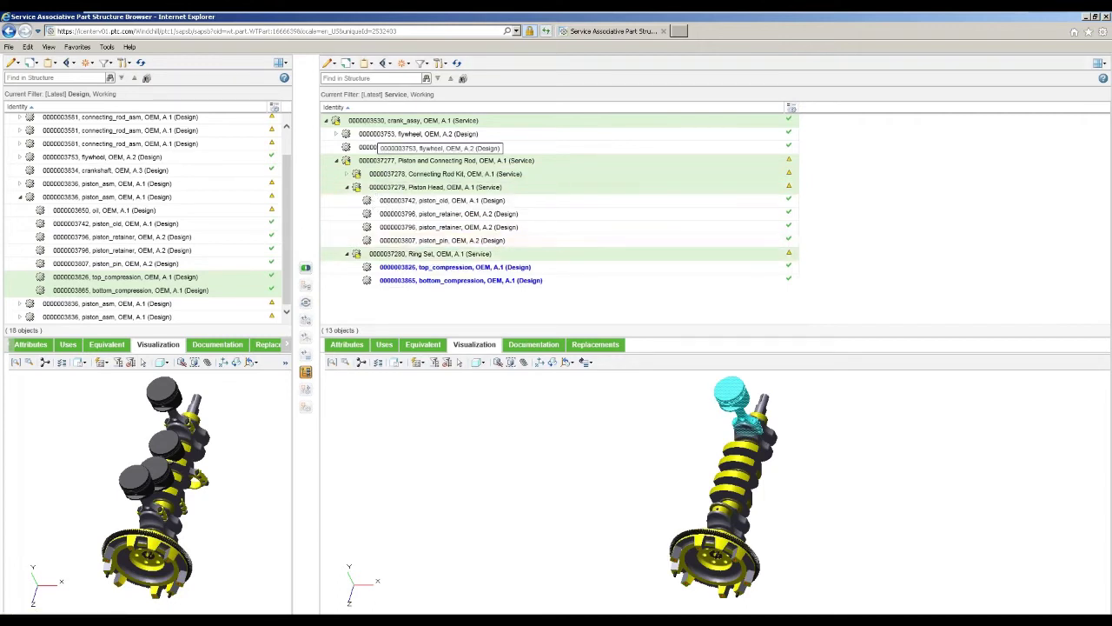
click(347, 63)
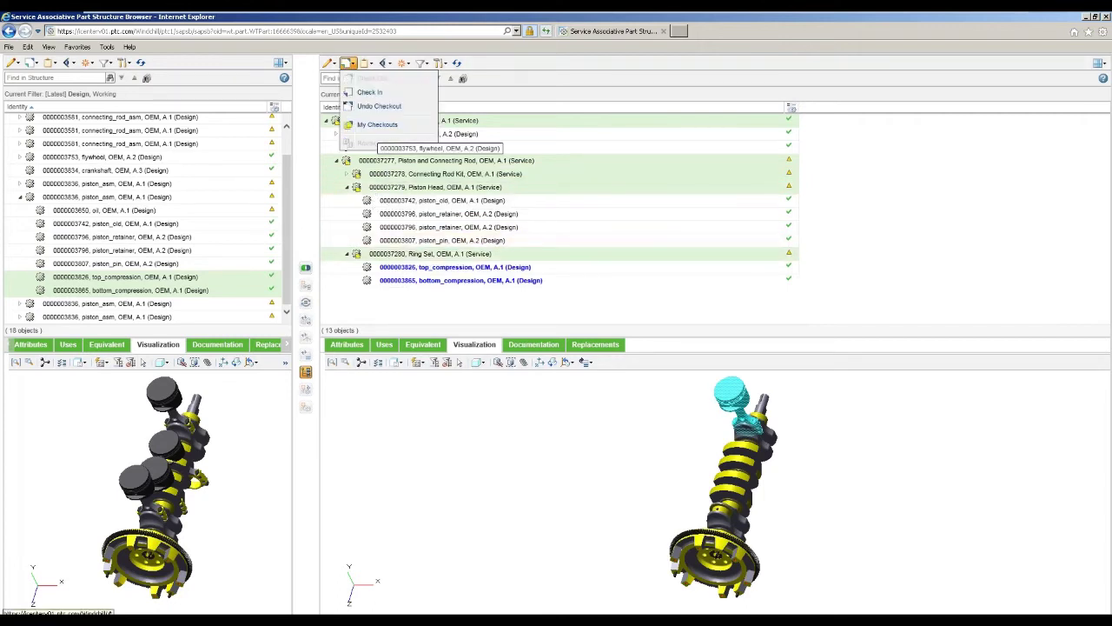
click(373, 124)
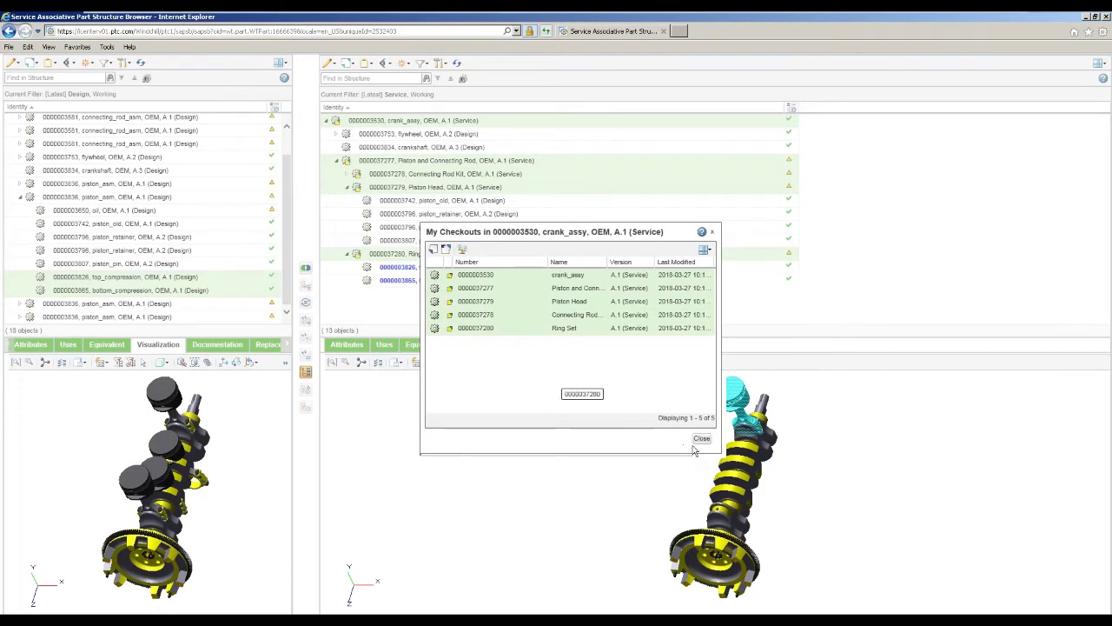
click(434, 249)
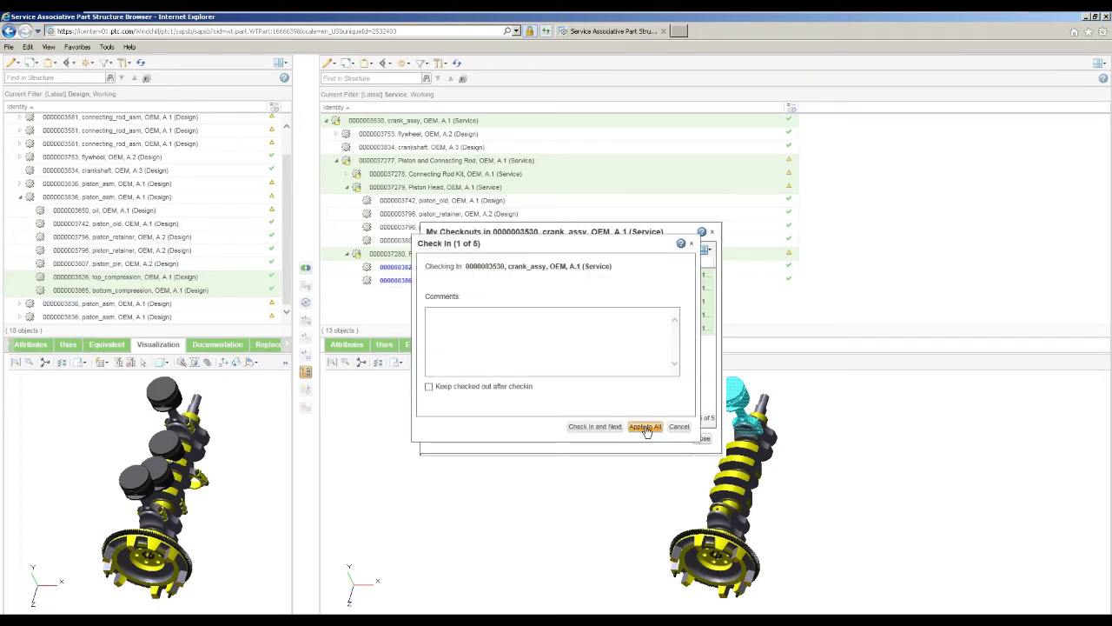
click(645, 426)
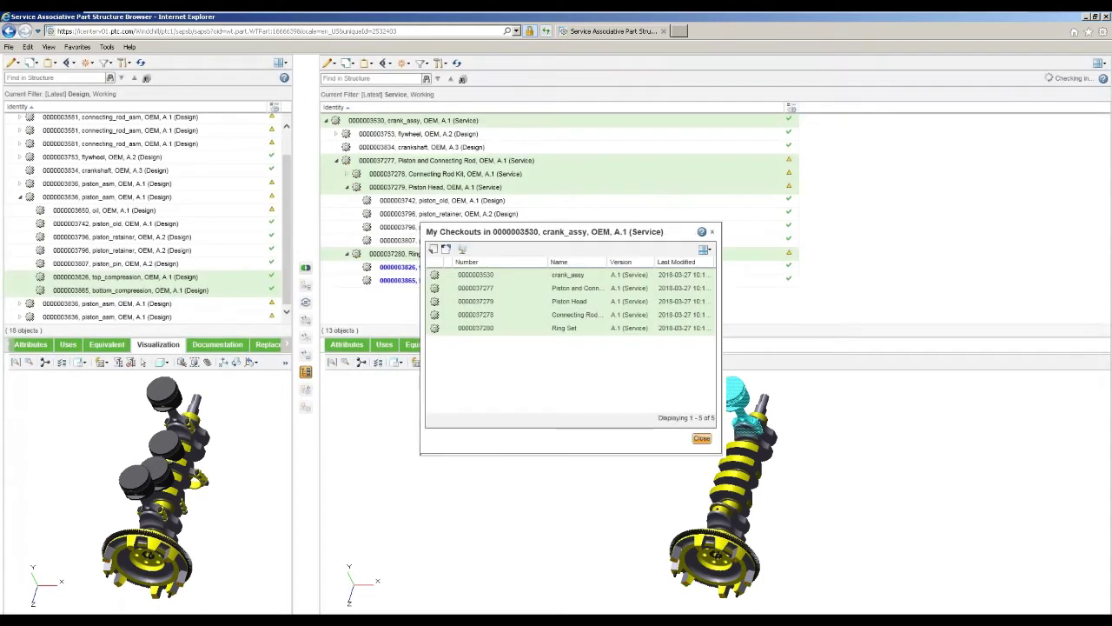
click(701, 440)
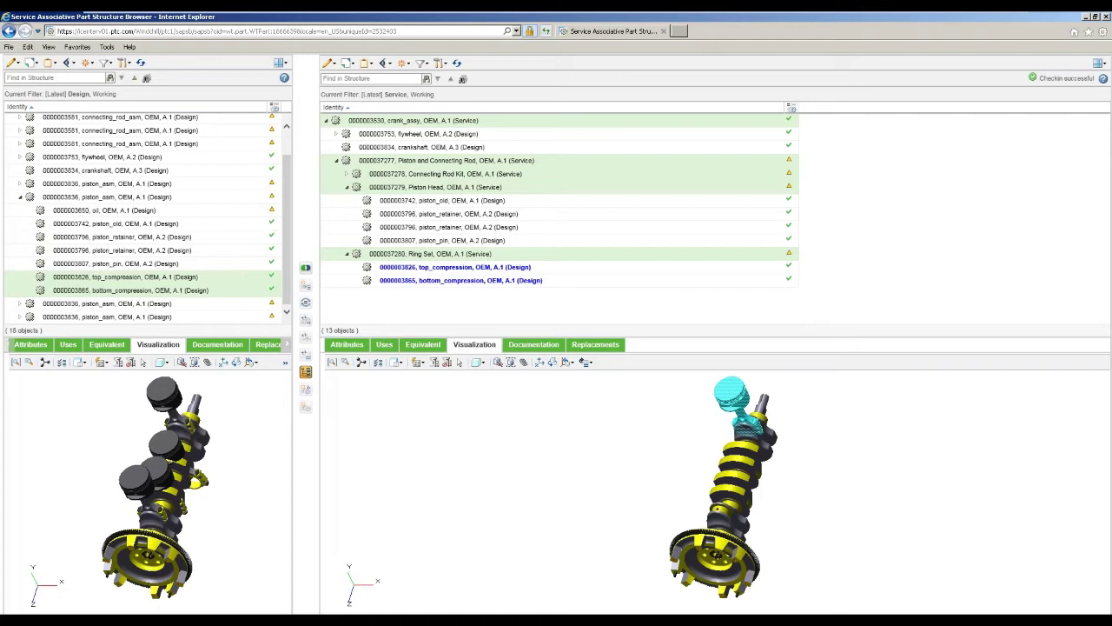
Close the structure browser and leftover popups, then apply the Service saved filter to crank_assy.
click(637, 457)
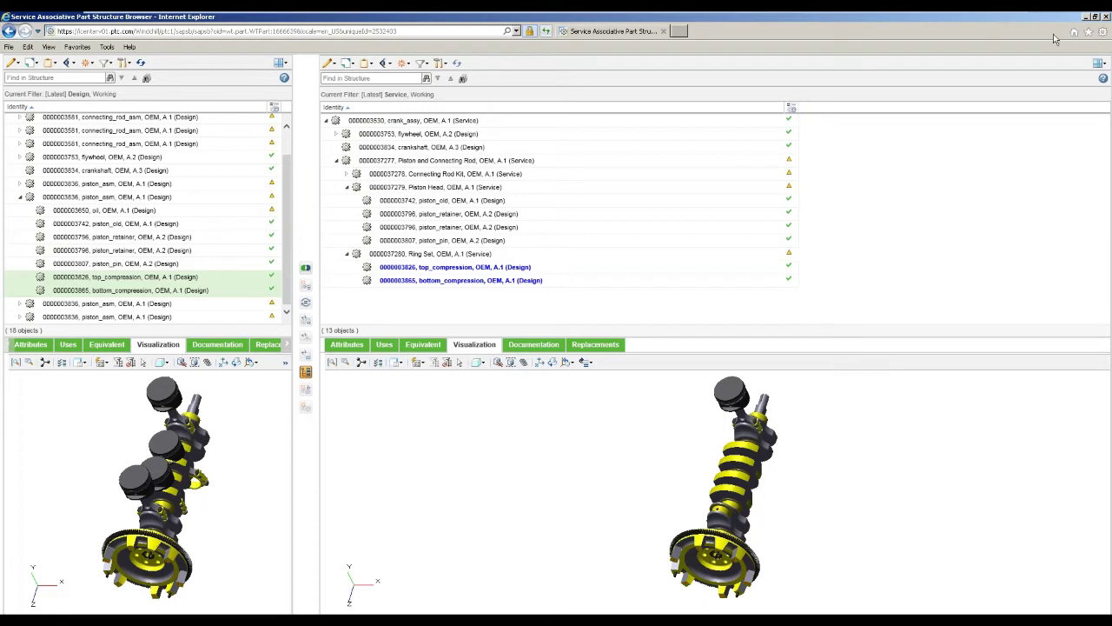
click(1107, 17)
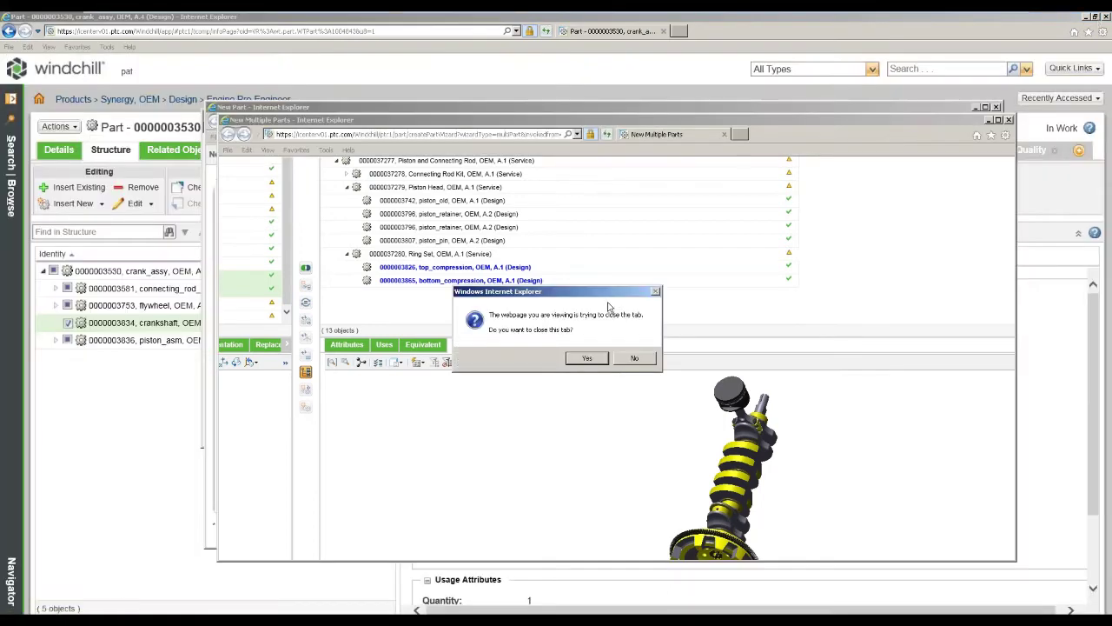
click(583, 358)
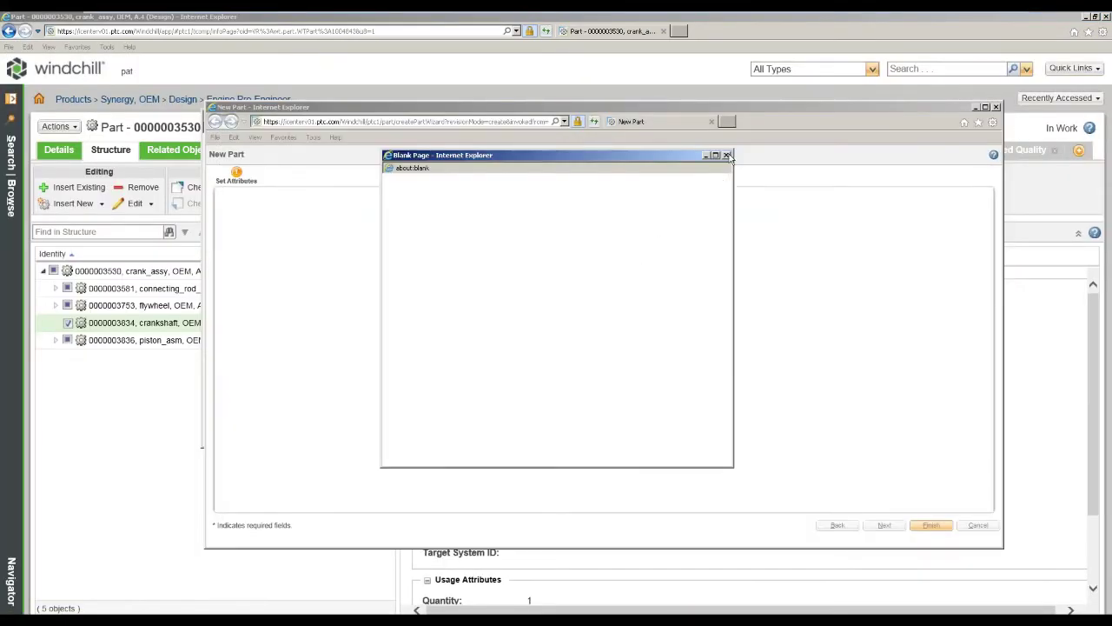
click(728, 156)
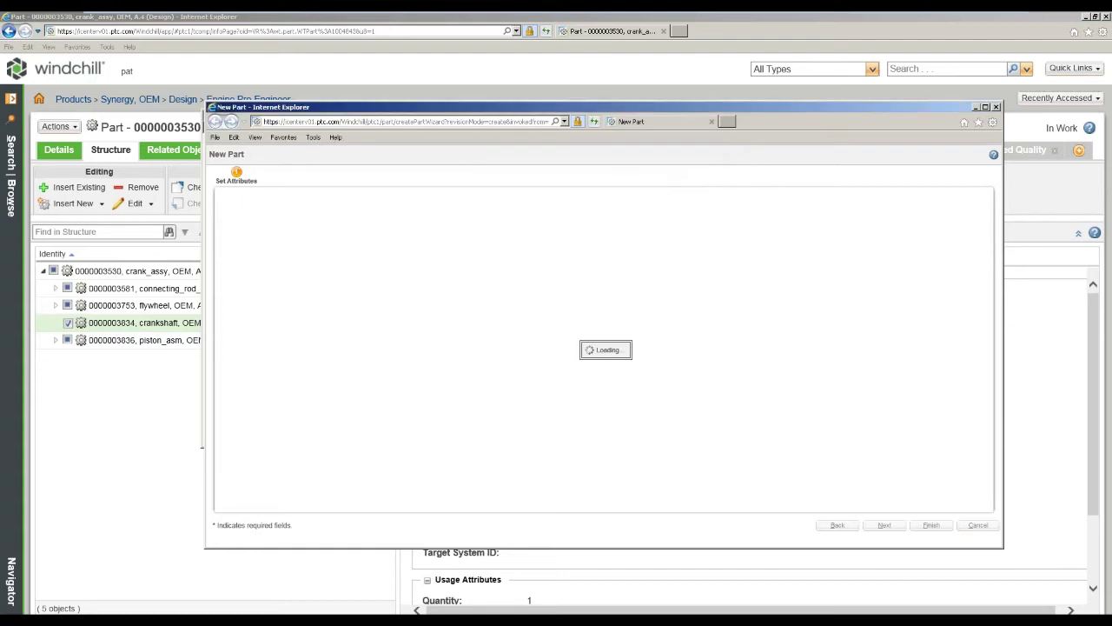
click(998, 106)
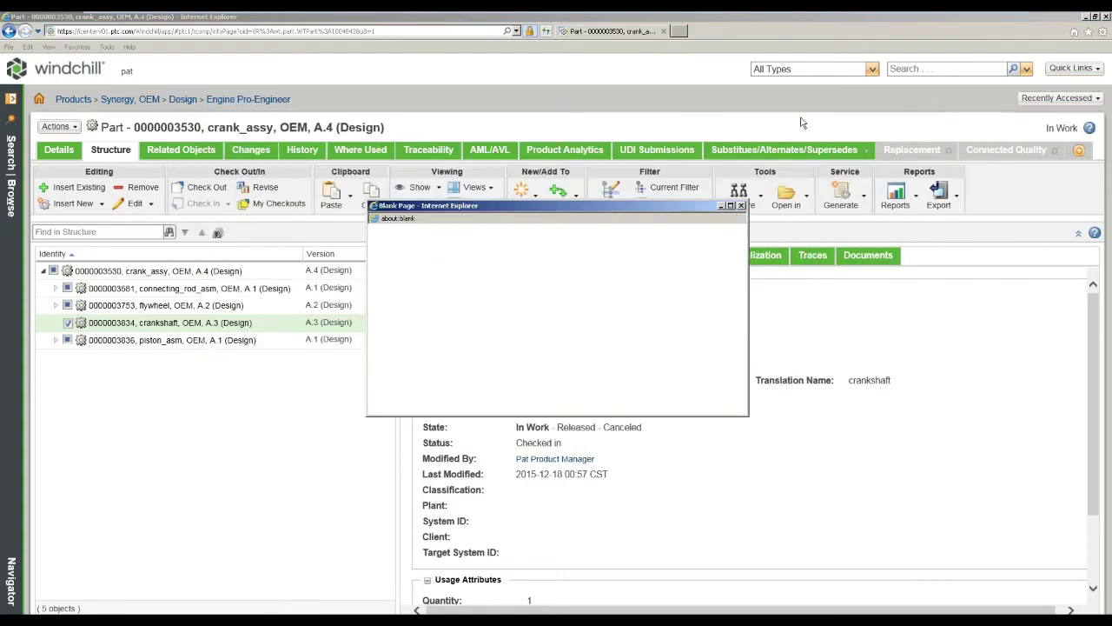
click(743, 206)
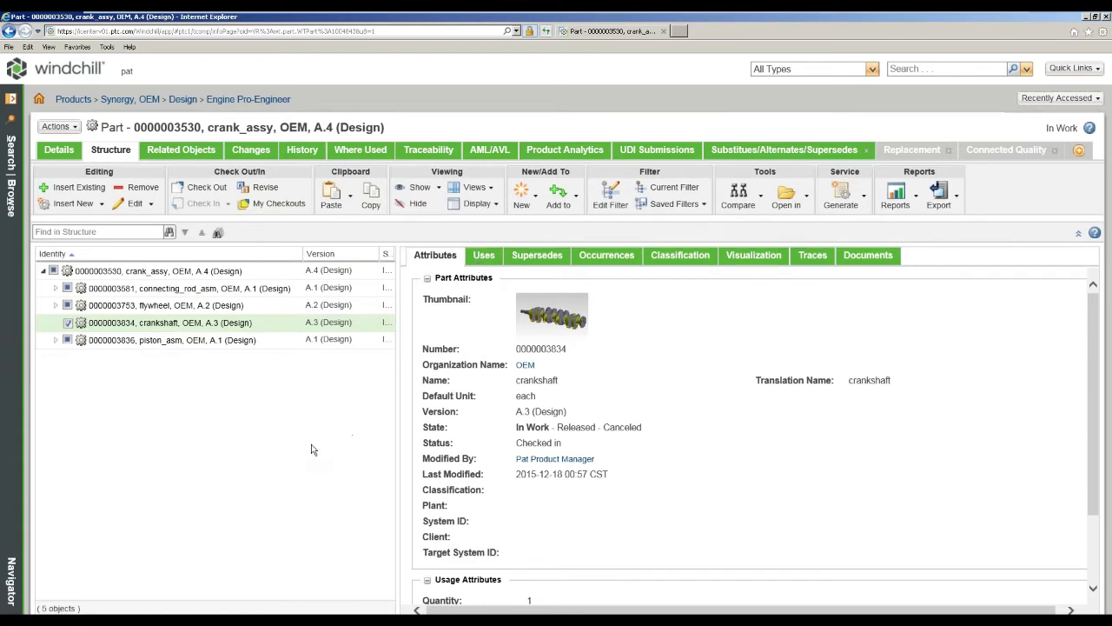
click(674, 203)
click(668, 334)
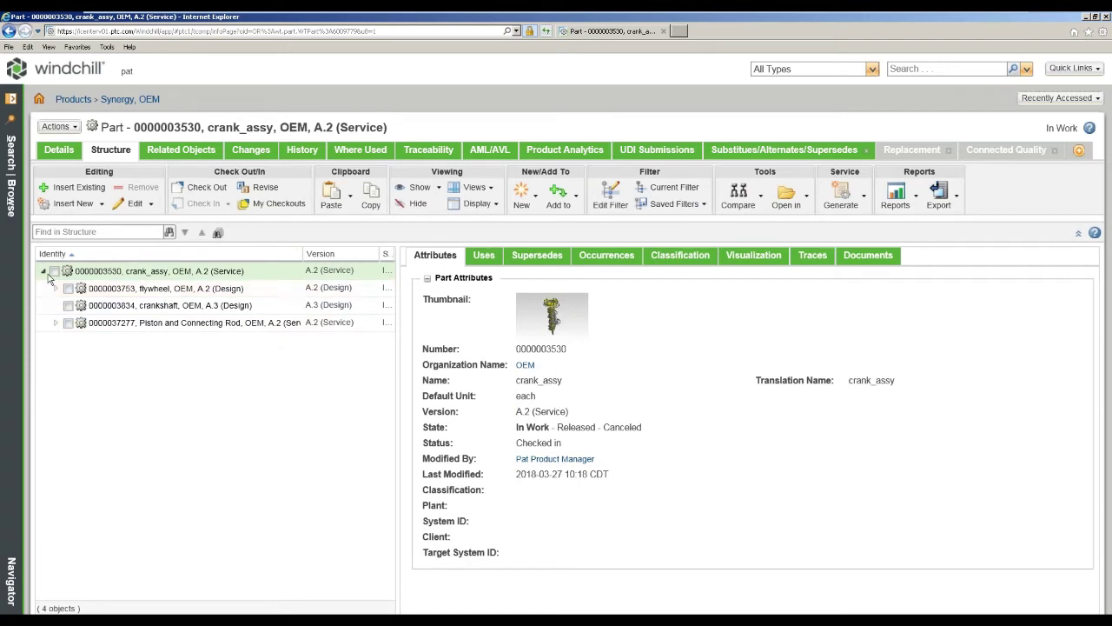
Display the service assembly in 3D, then expand and select Piston and Connecting Rod.
click(750, 256)
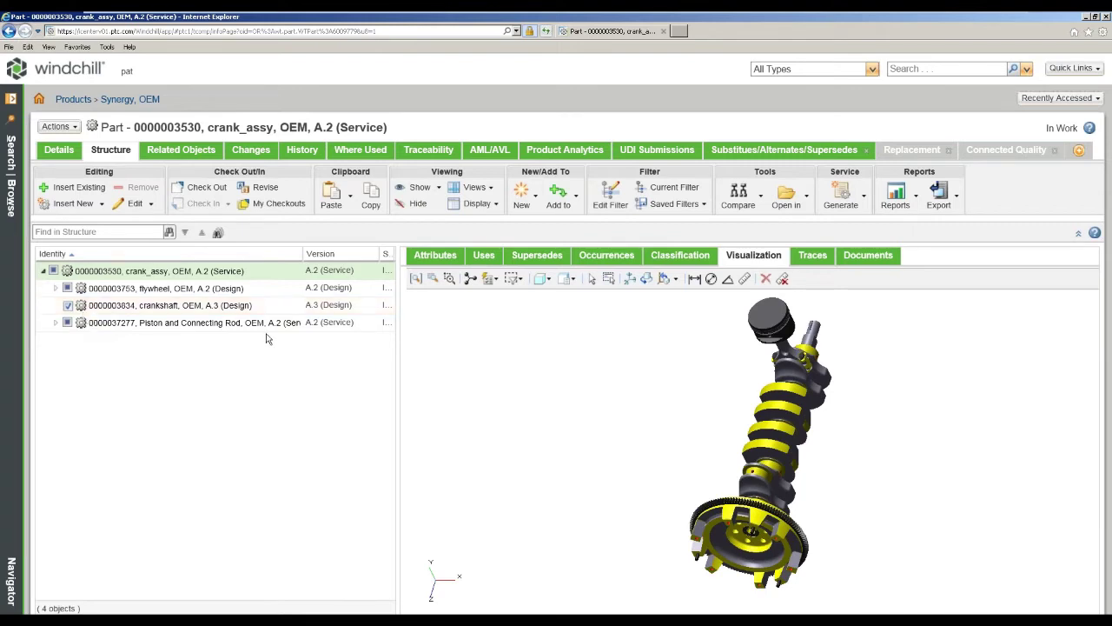
click(55, 322)
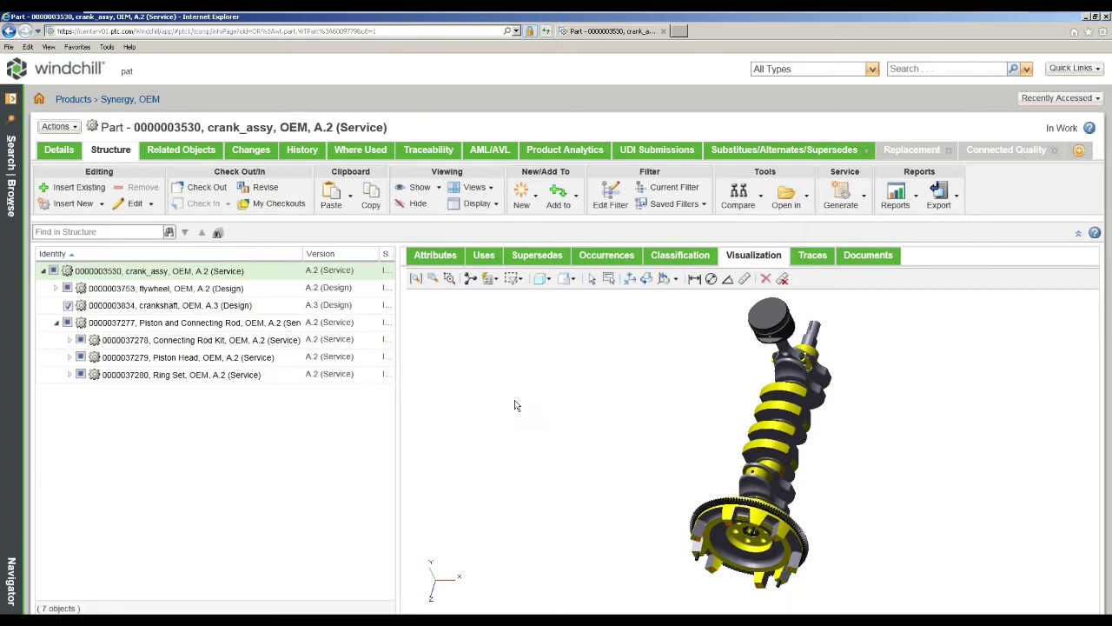
click(141, 324)
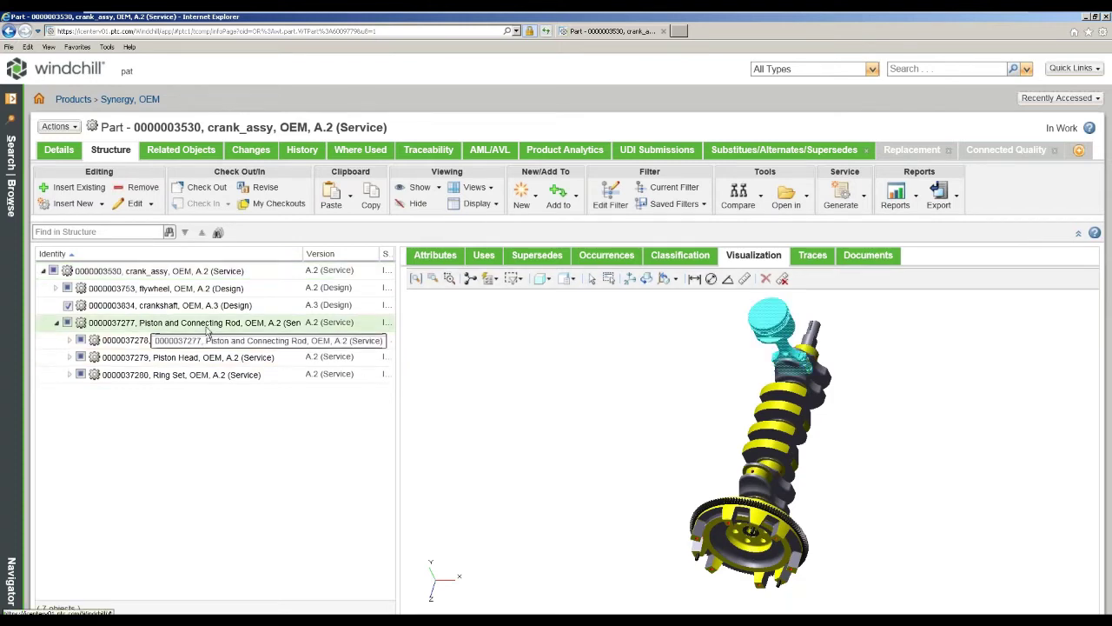
click(857, 198)
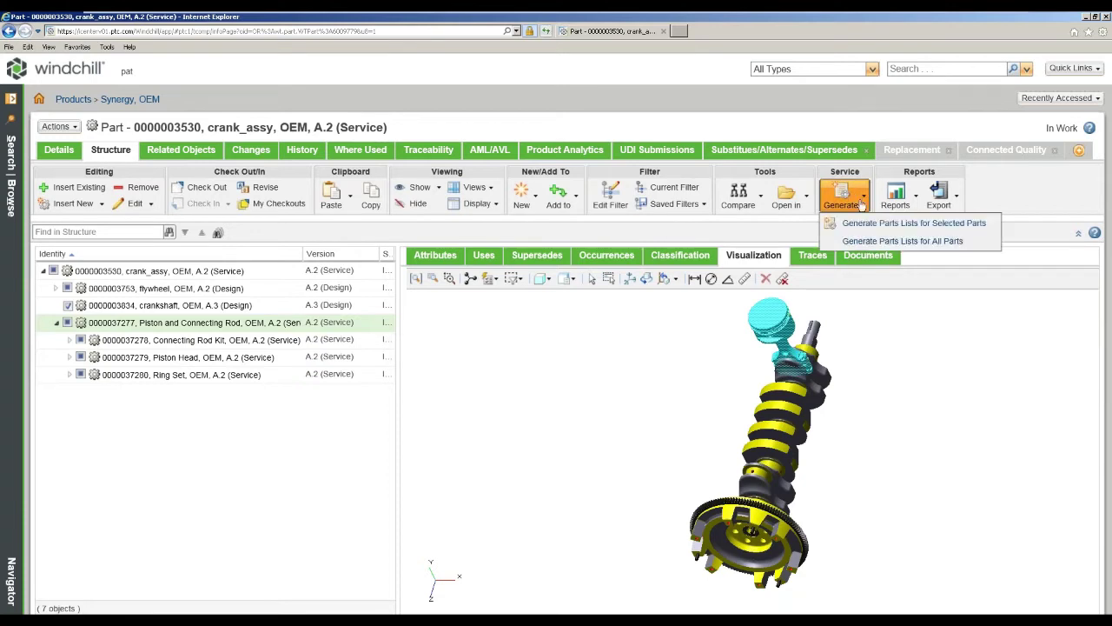
click(867, 225)
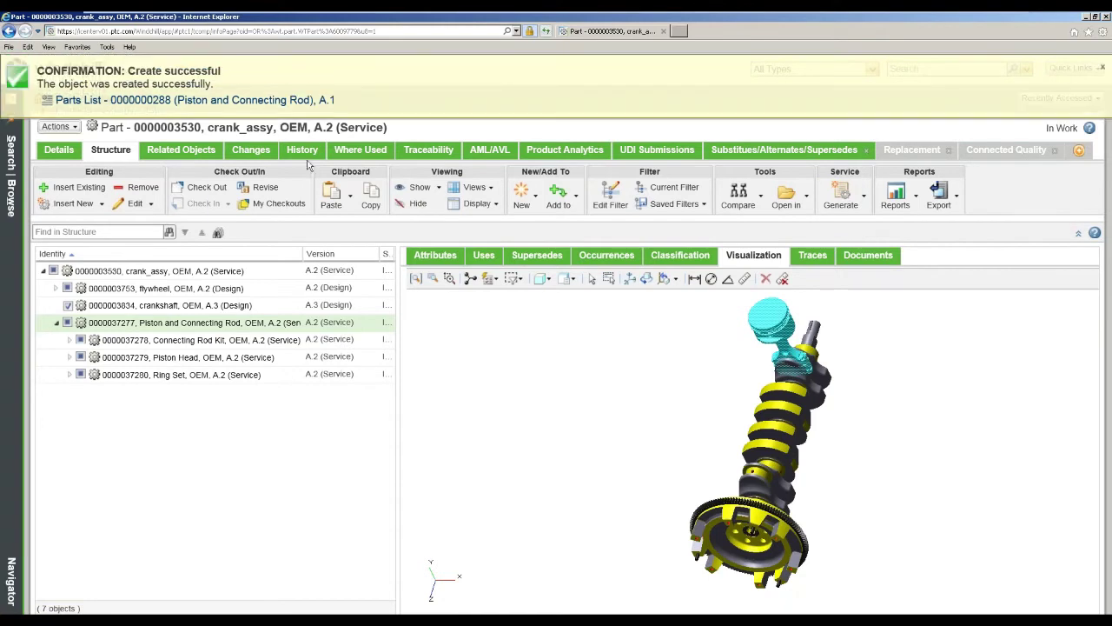
click(270, 100)
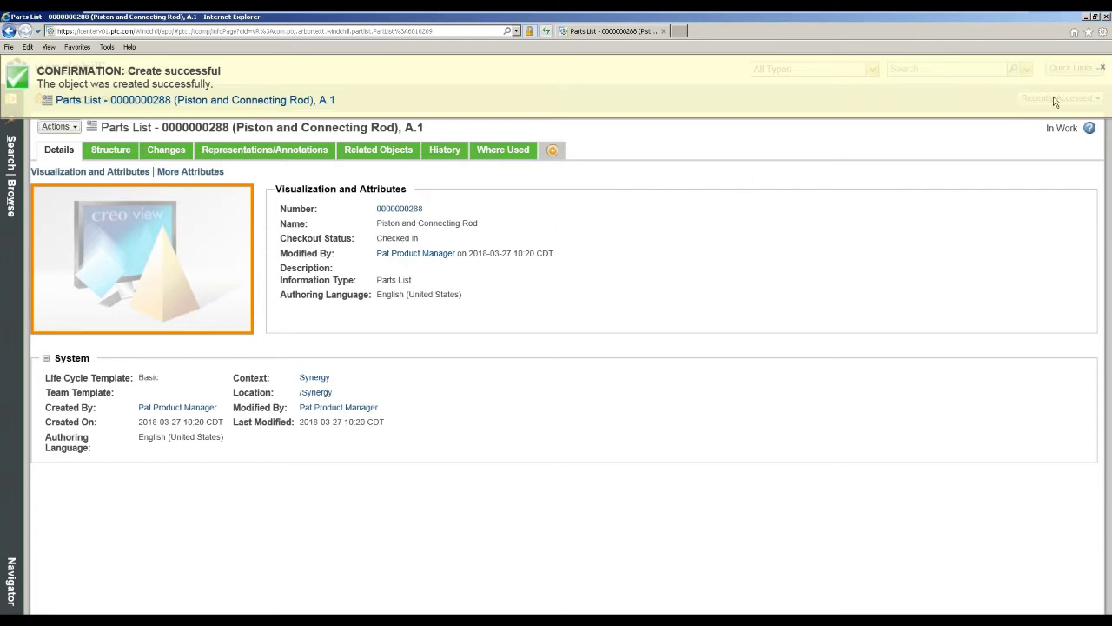
click(1098, 73)
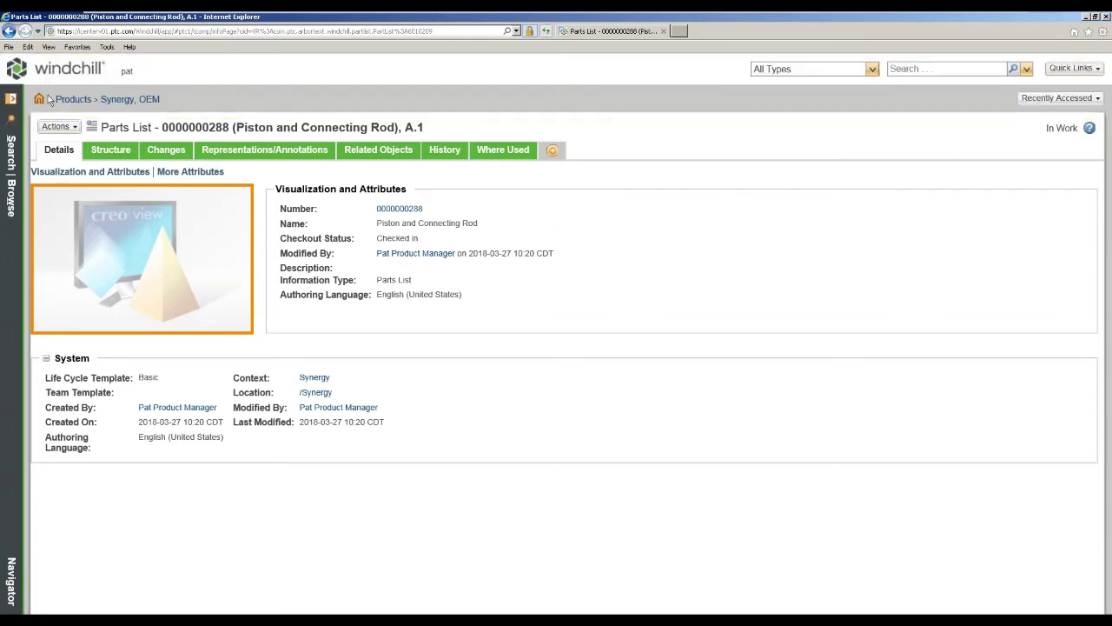
click(108, 151)
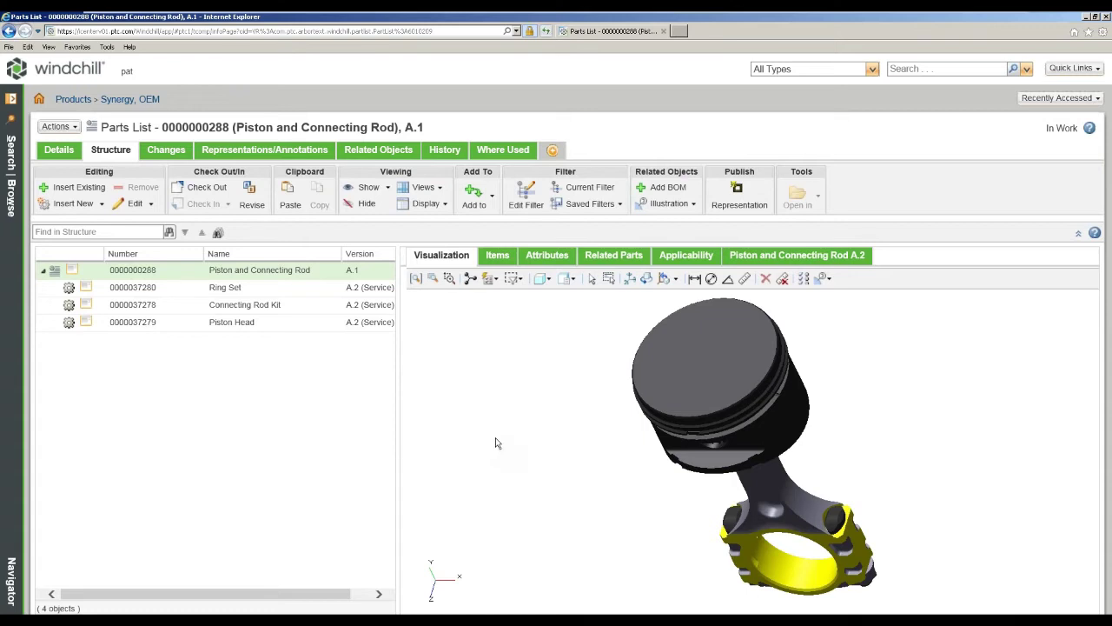
Review the parts list's Attributes, Related Parts and source Piston and Connecting Rod A.2 structure, ending on Items.
click(532, 255)
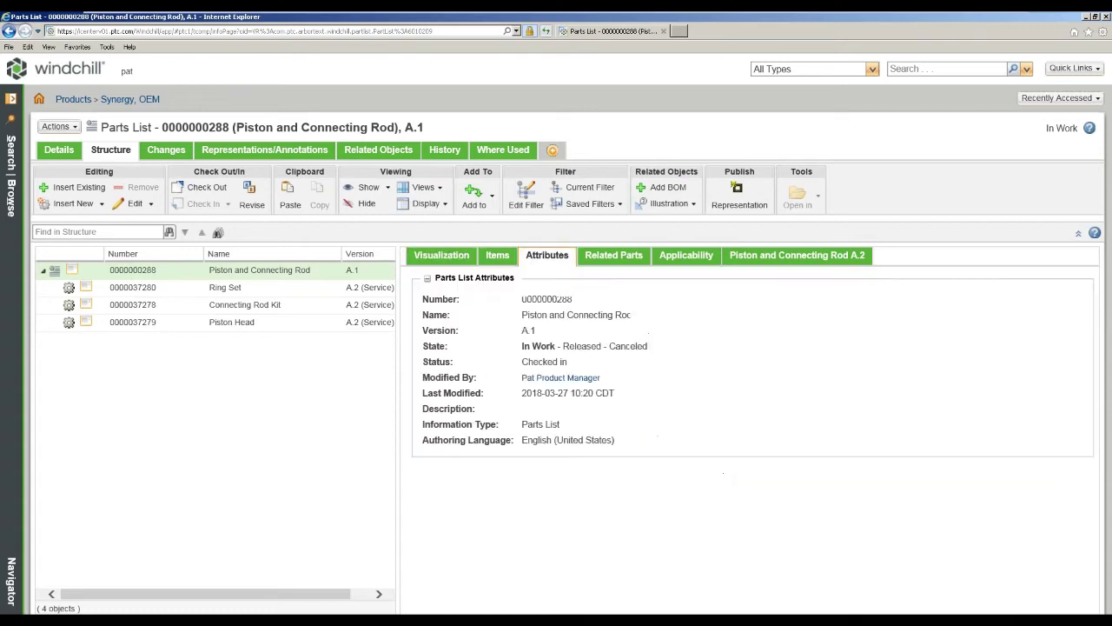
click(498, 255)
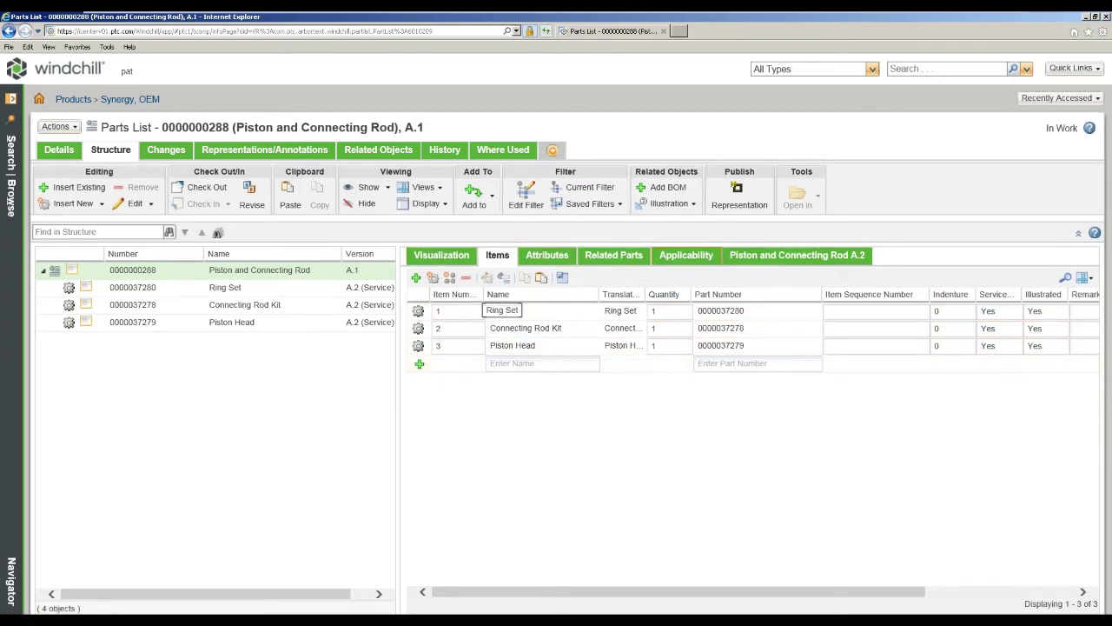
click(737, 255)
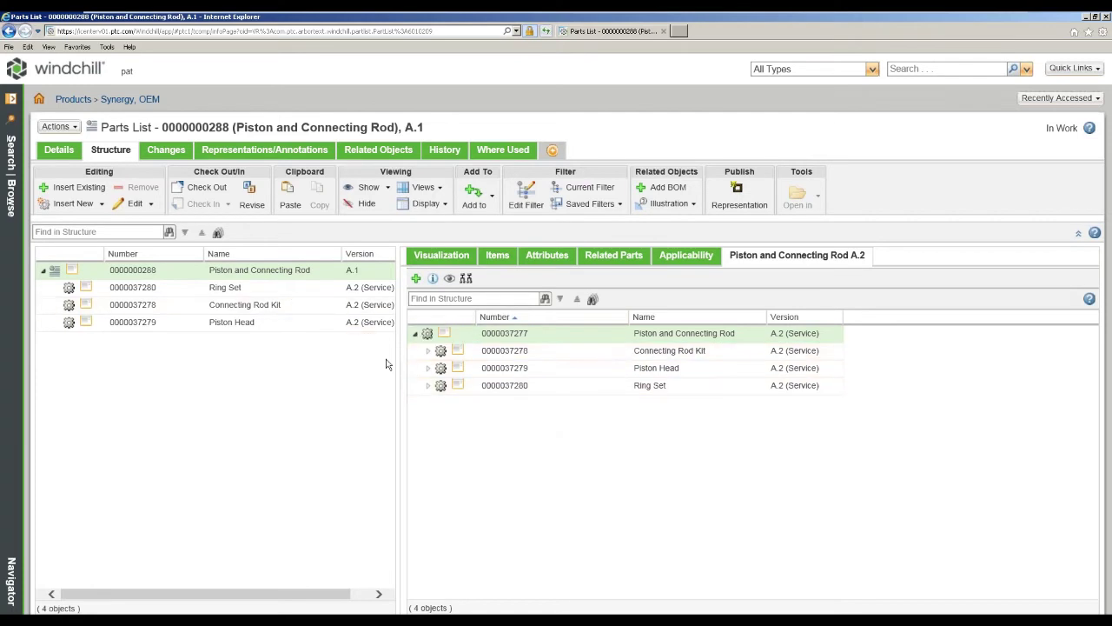
click(615, 257)
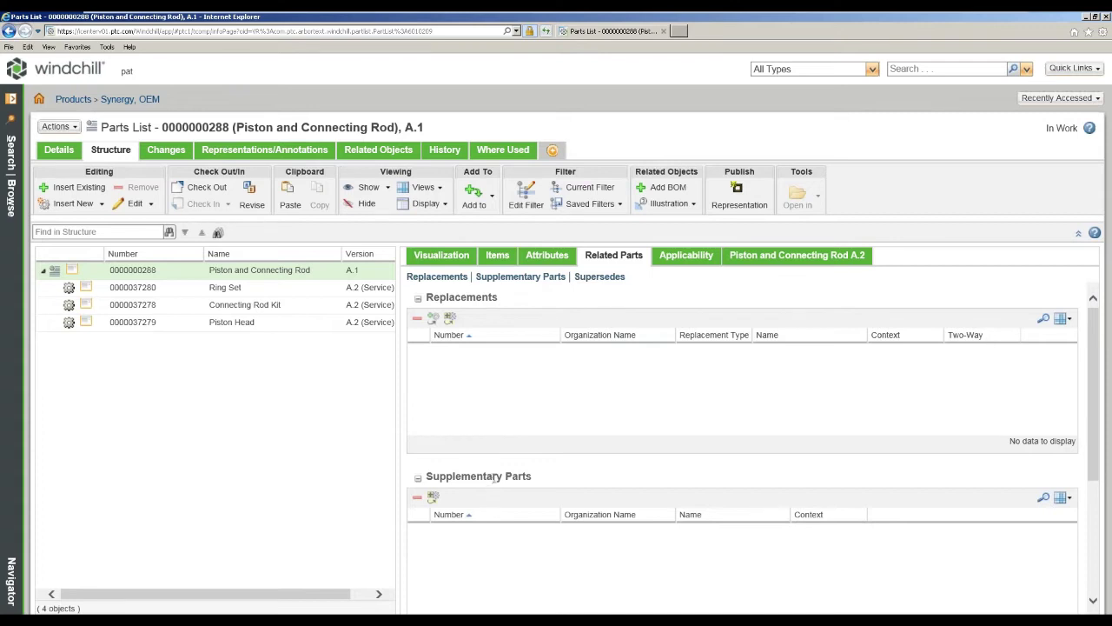
click(547, 257)
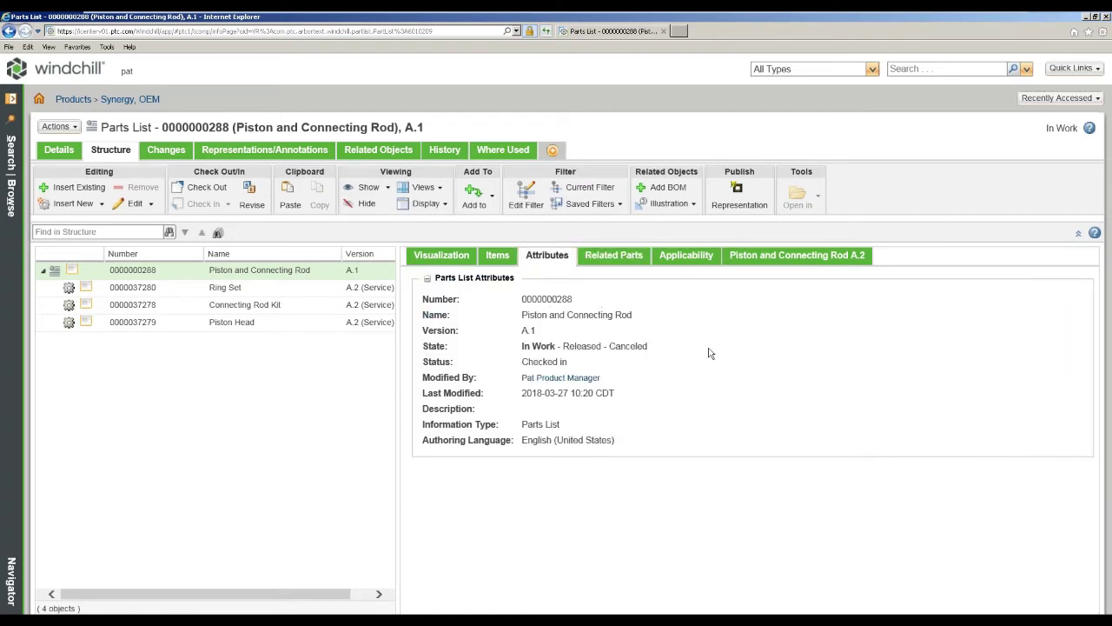
click(498, 256)
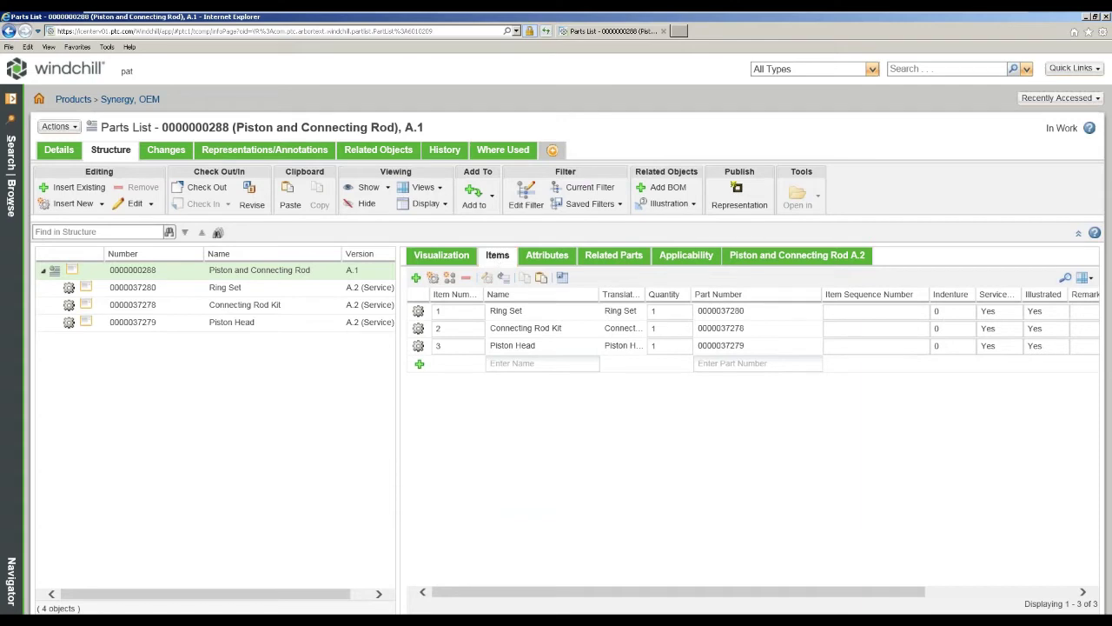
Renumber items to Ring Set 2, Connecting Rod Kit 4 and Piston Head 6, then refresh.
drag(438, 329, 439, 335)
click(448, 311)
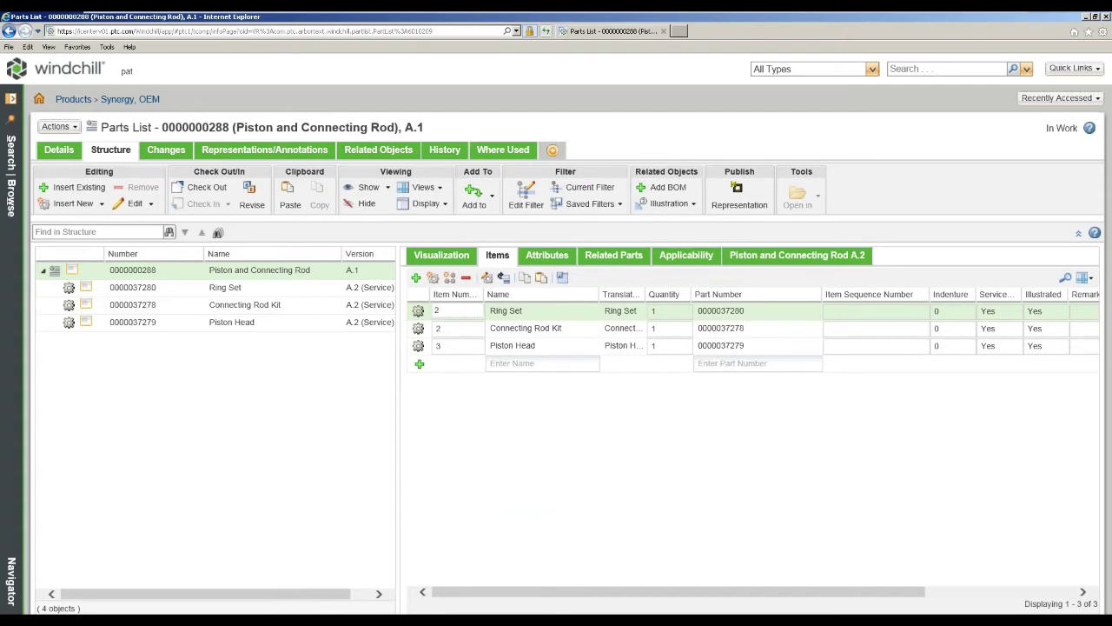
click(449, 329)
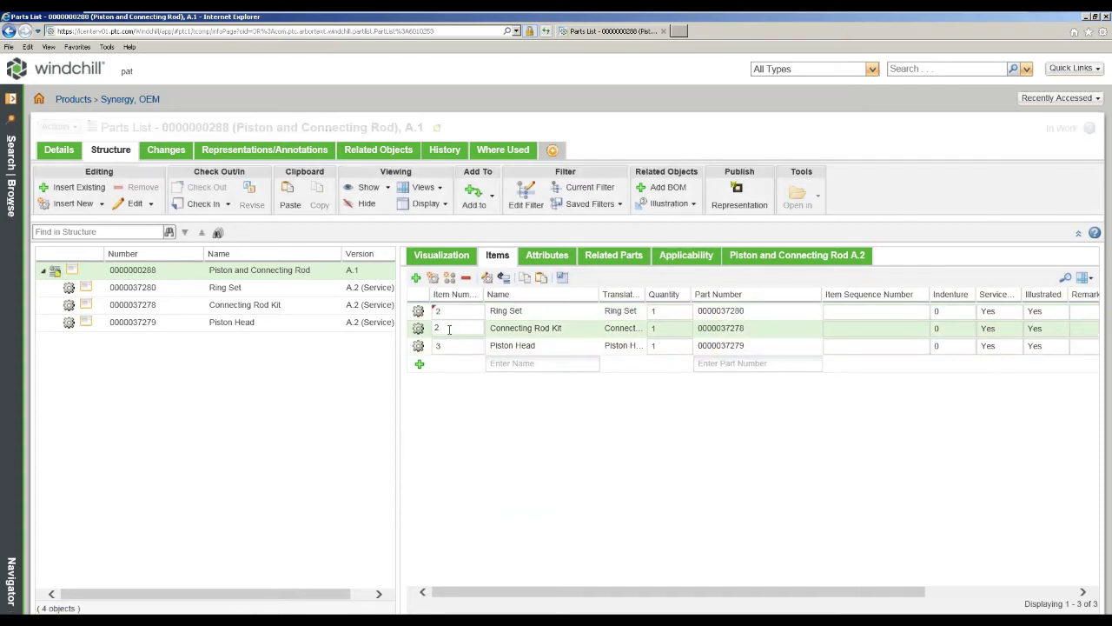
key(BackSpace)
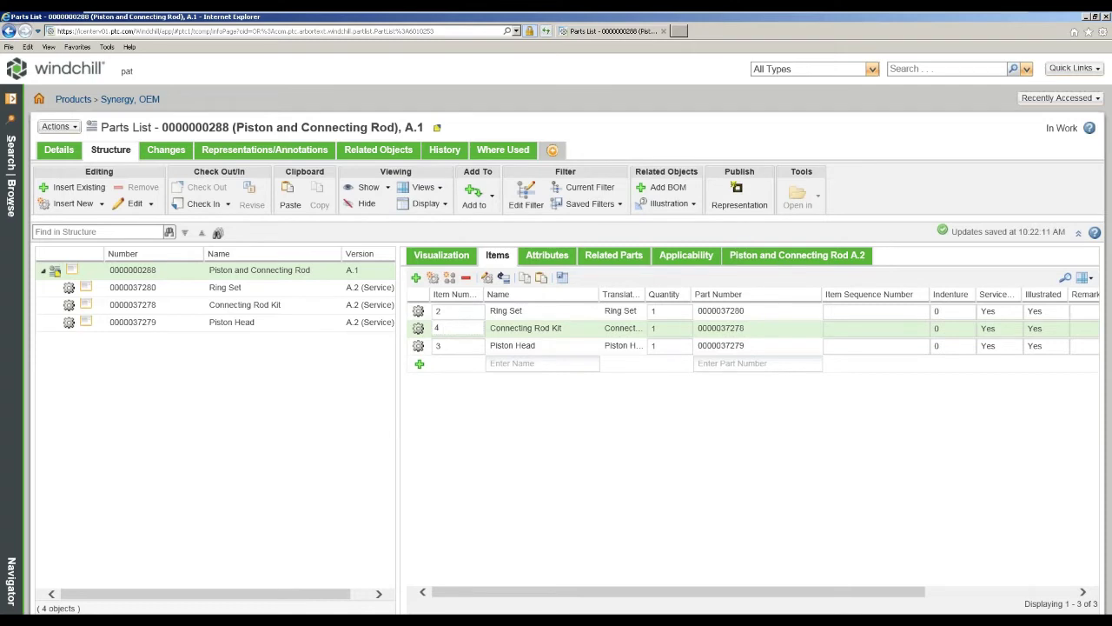
click(451, 345)
text(6)
click(448, 311)
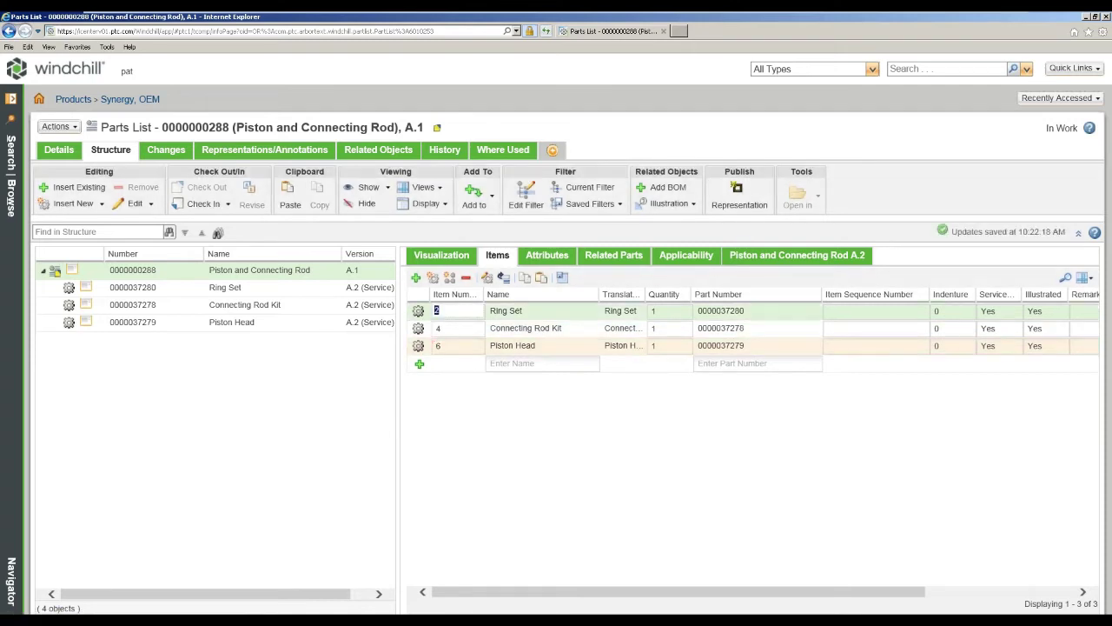
click(562, 278)
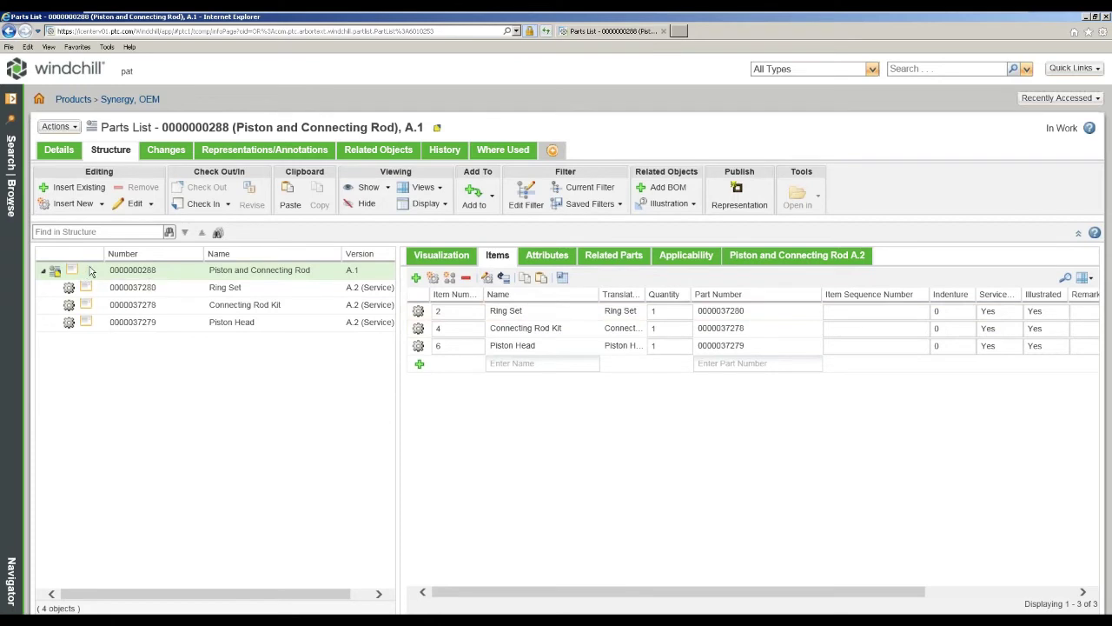
click(60, 127)
click(69, 147)
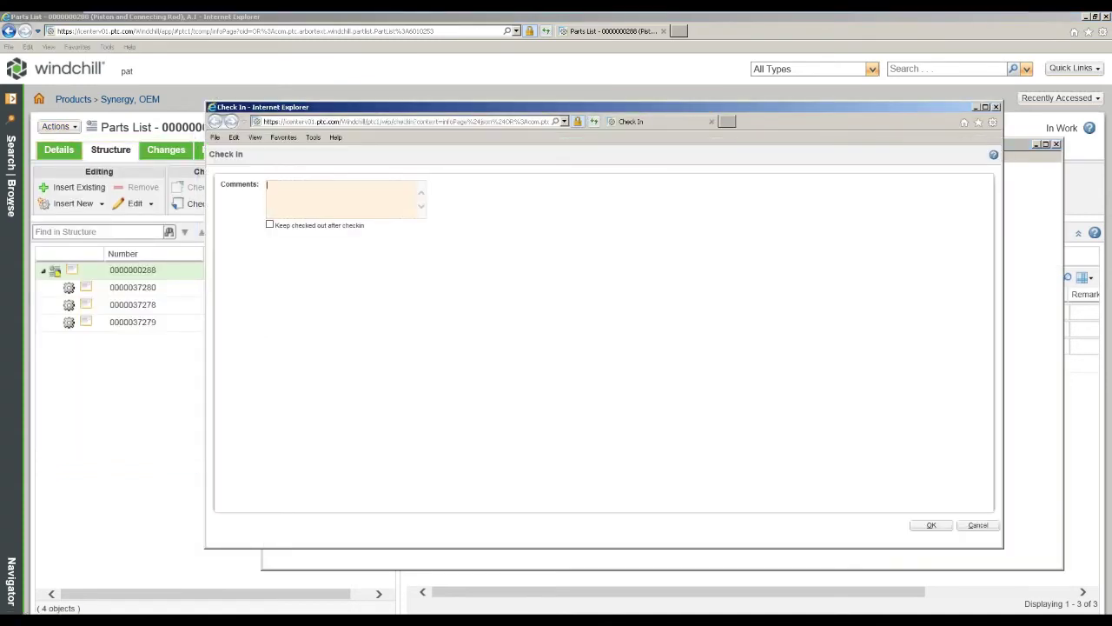
click(932, 526)
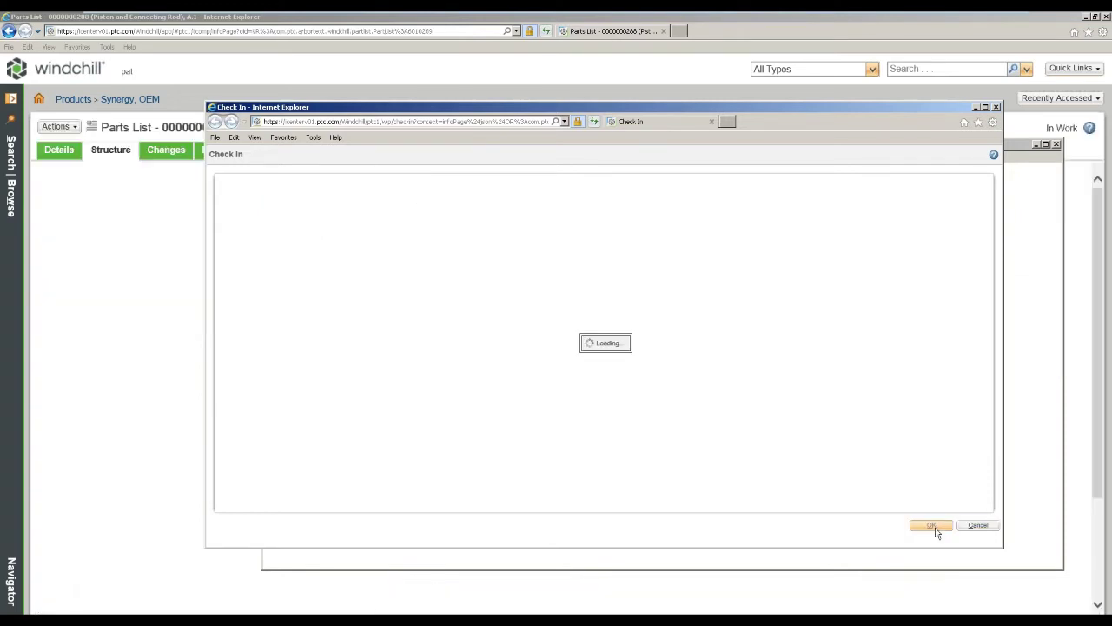
click(588, 359)
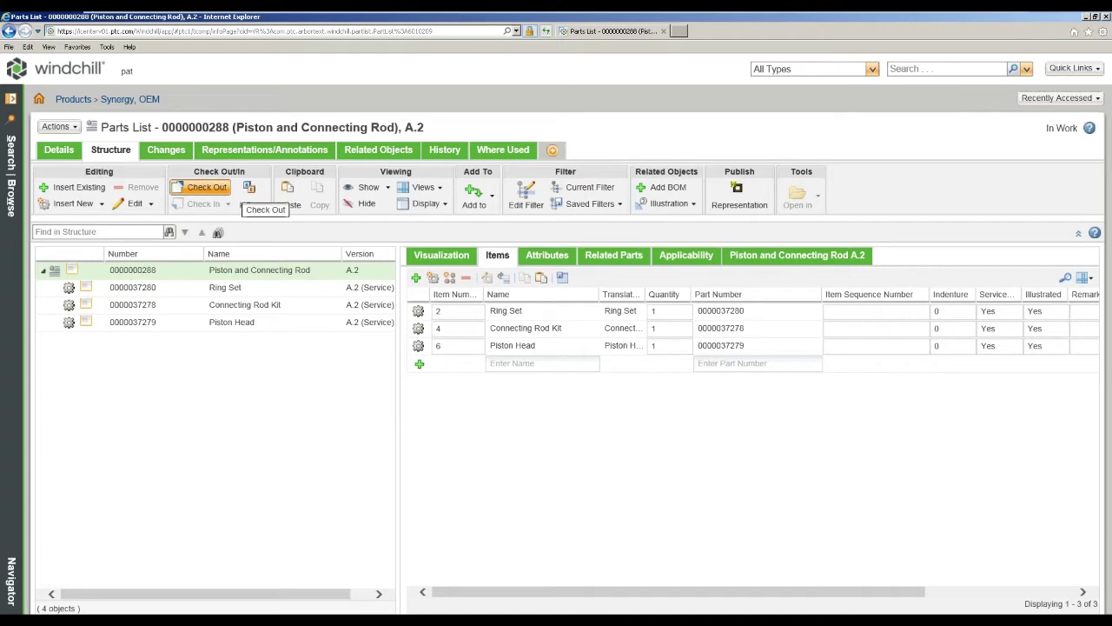
Inspect the parts list's related objects and its source Piston and Connecting Rod part in 3D, then return.
click(371, 153)
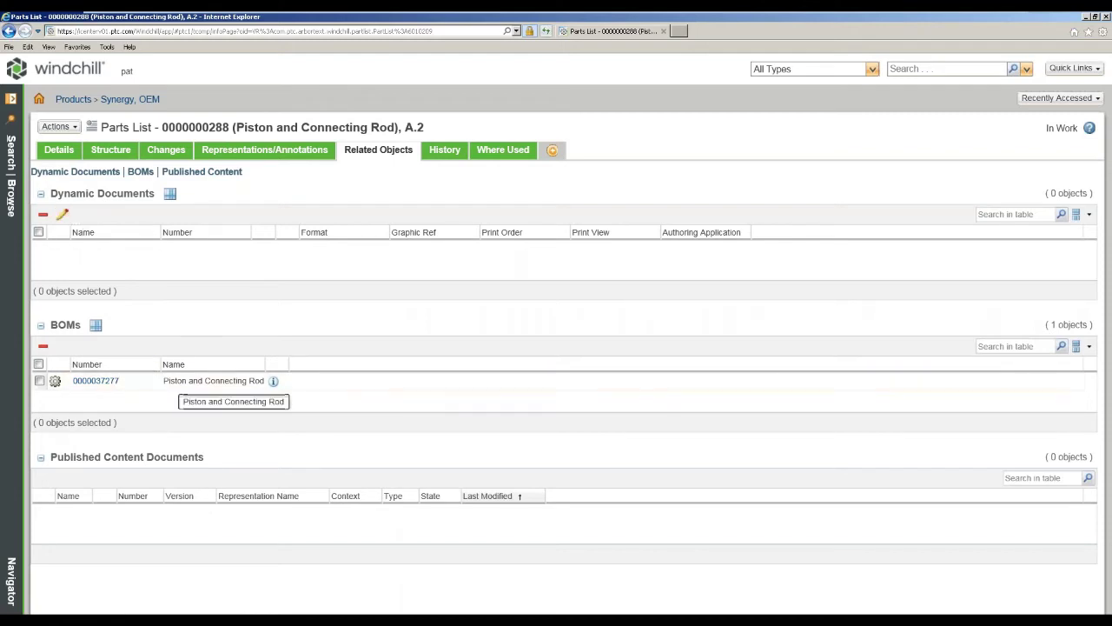
click(273, 382)
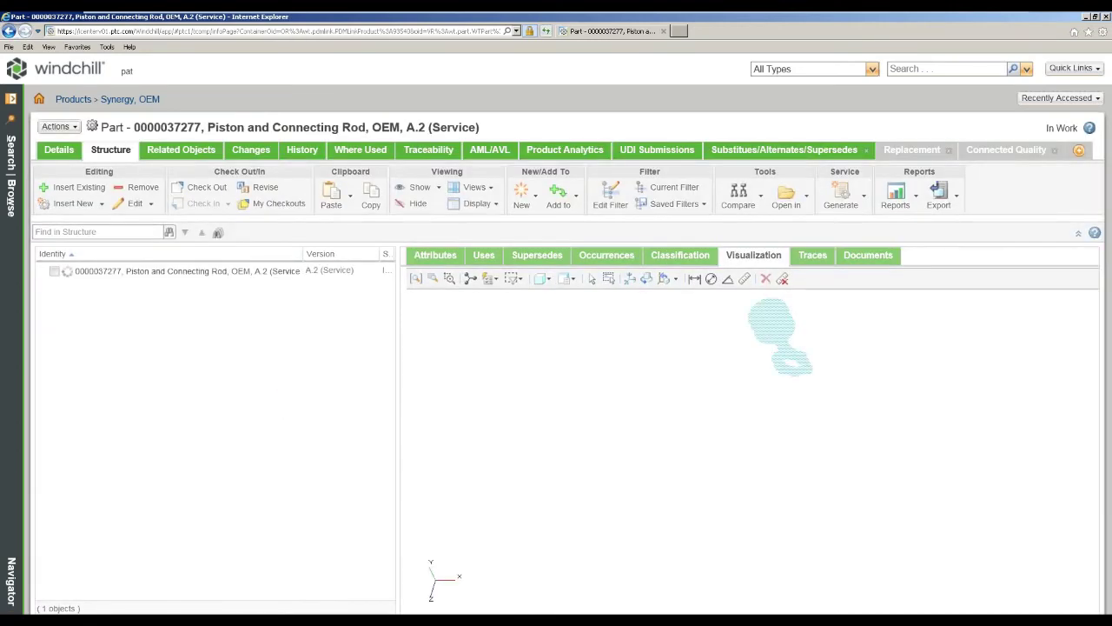
click(54, 271)
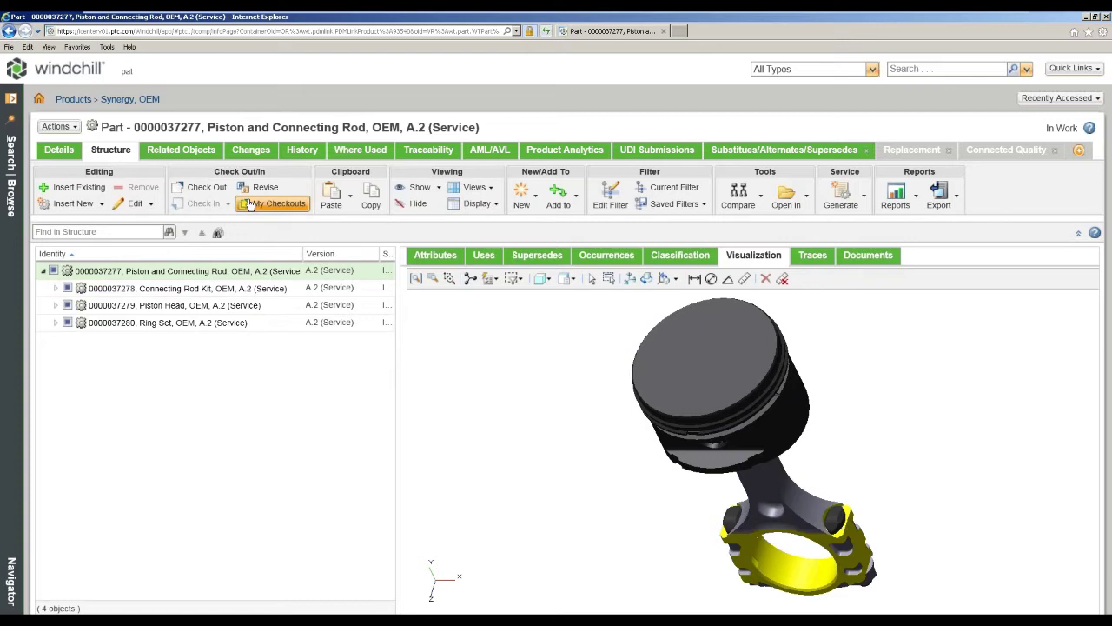
click(251, 205)
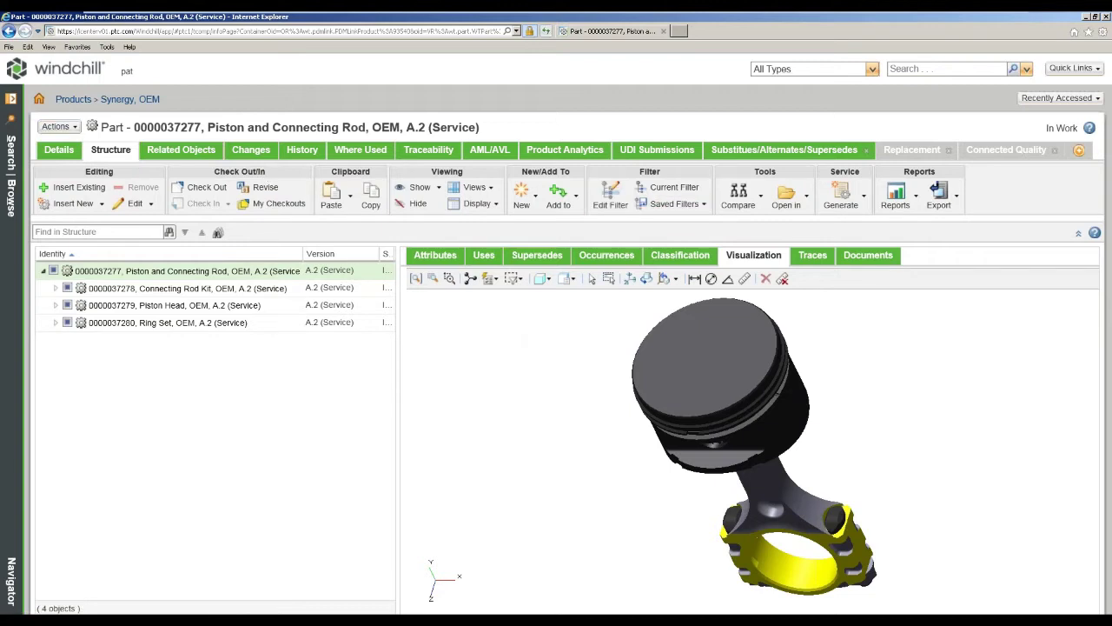
click(8, 31)
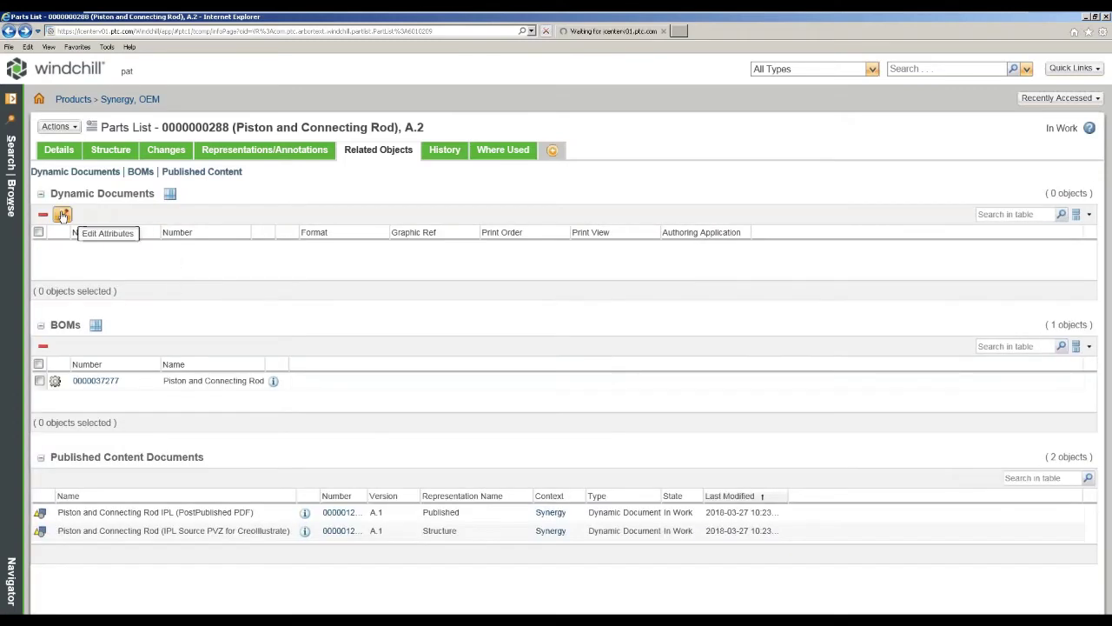
click(62, 214)
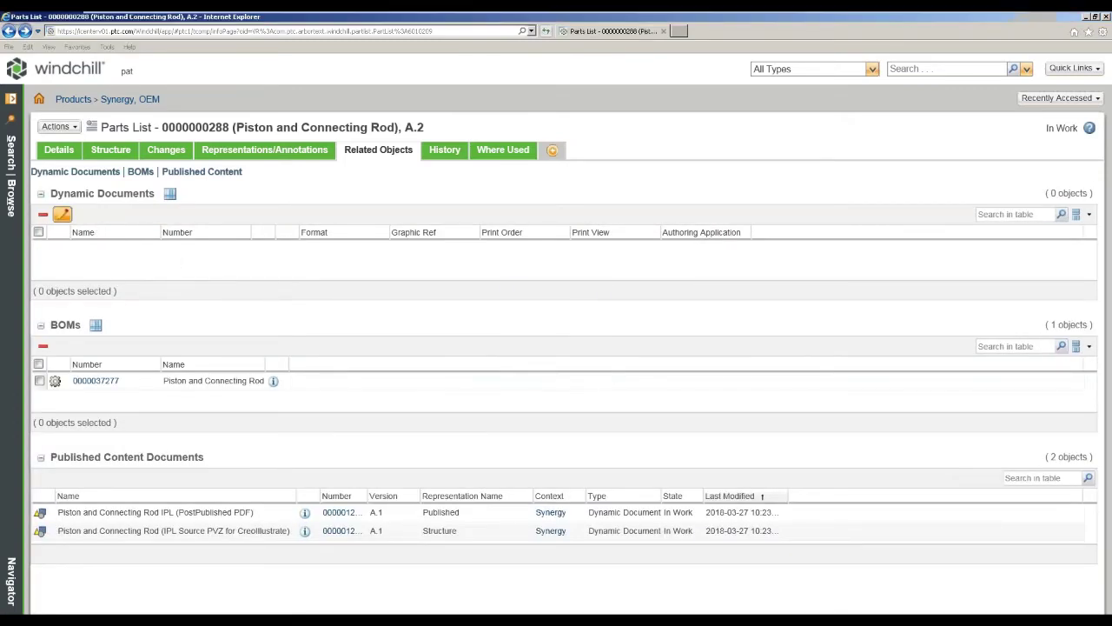
click(573, 358)
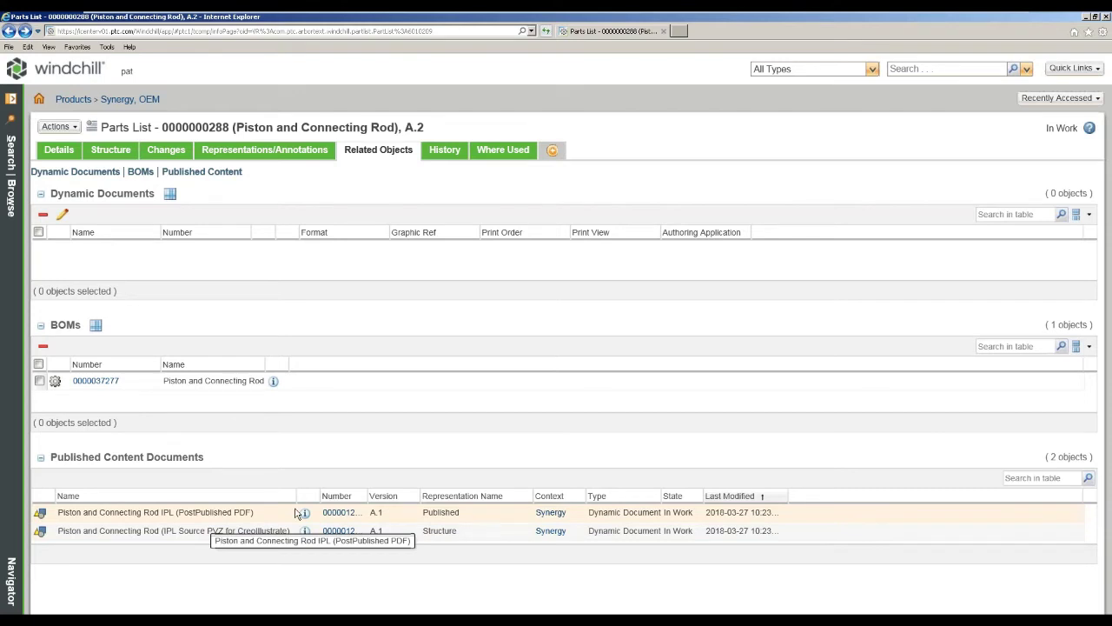
click(340, 512)
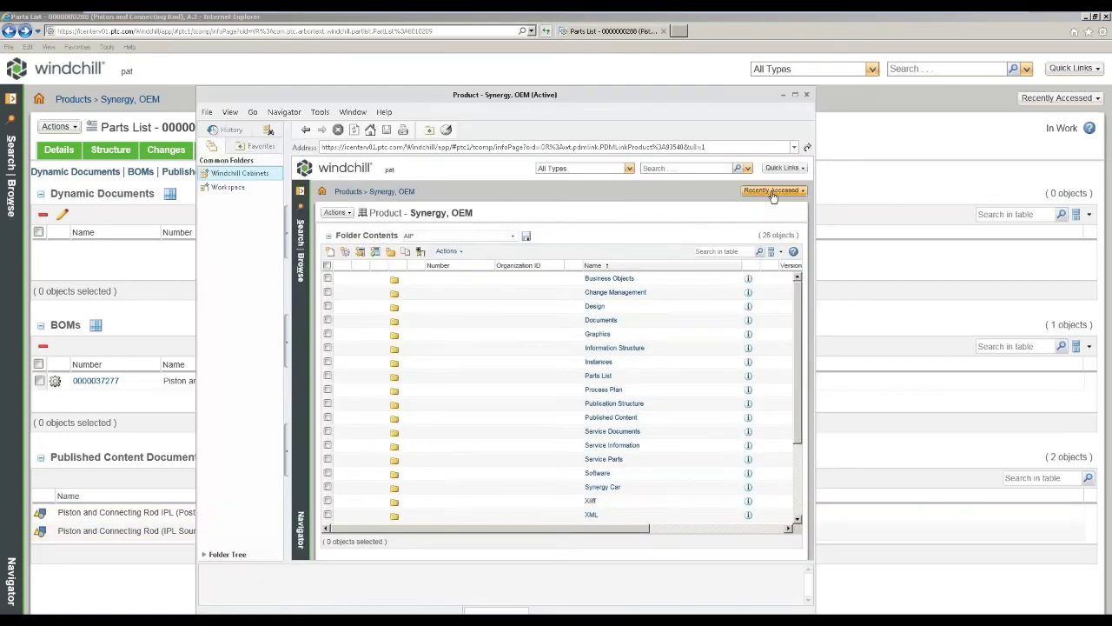
Maximize Windchill, reopen the Piston and Connecting Rod parts list, and right-click its PDF representation.
click(773, 191)
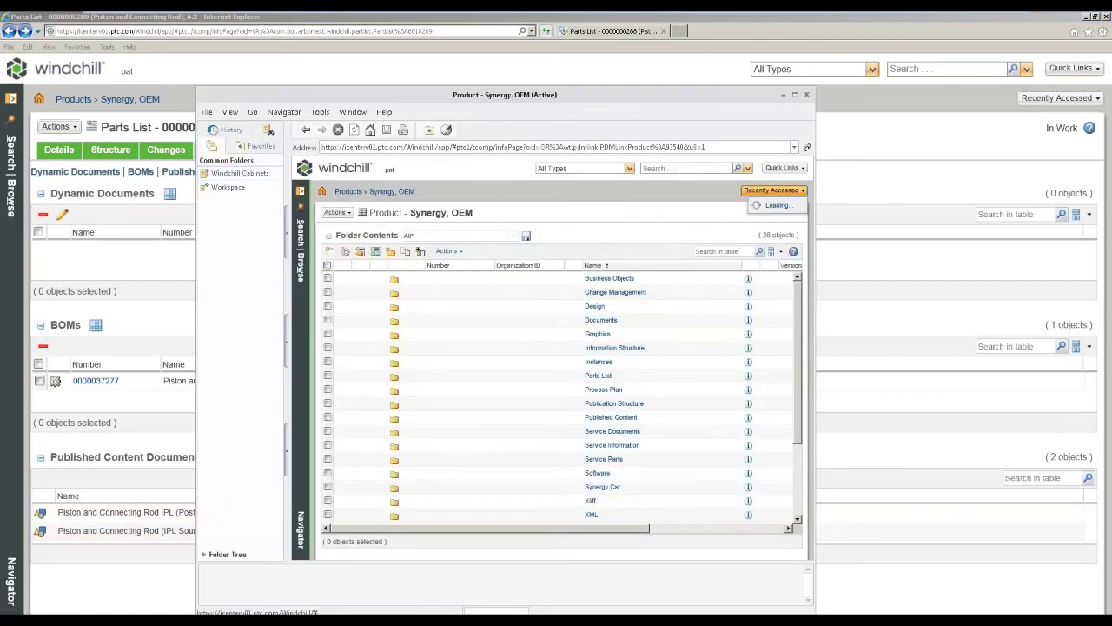
click(797, 96)
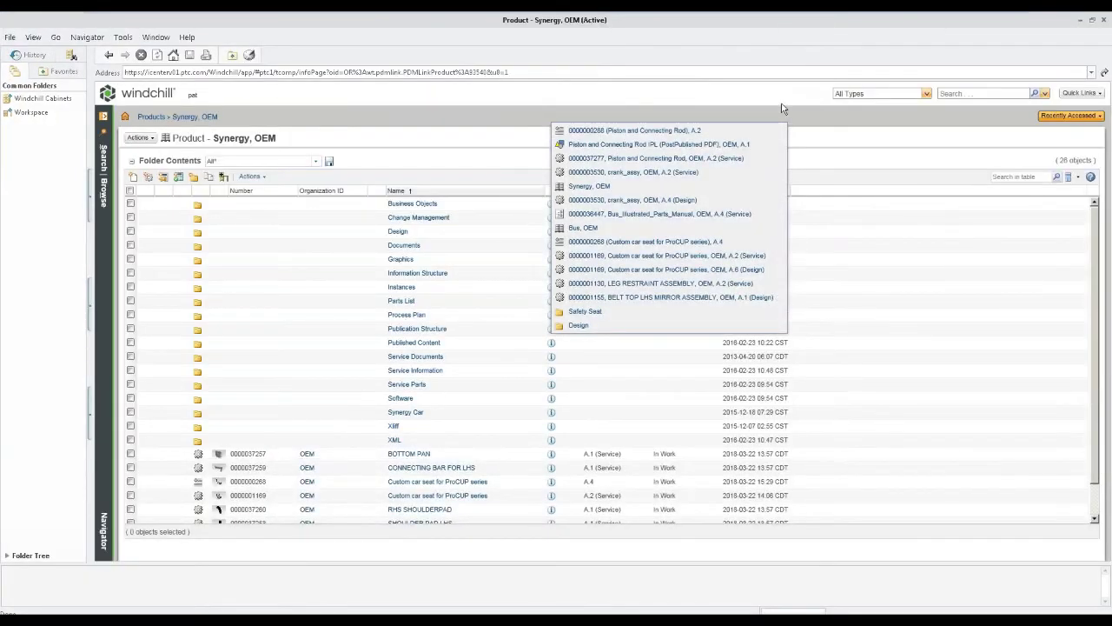
click(635, 131)
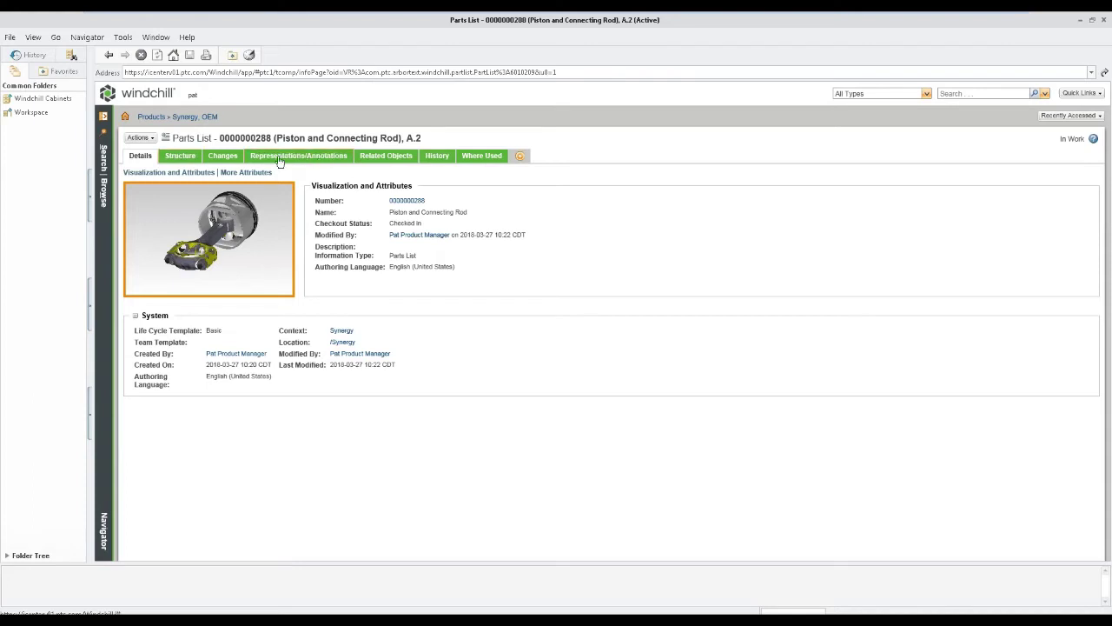
click(173, 157)
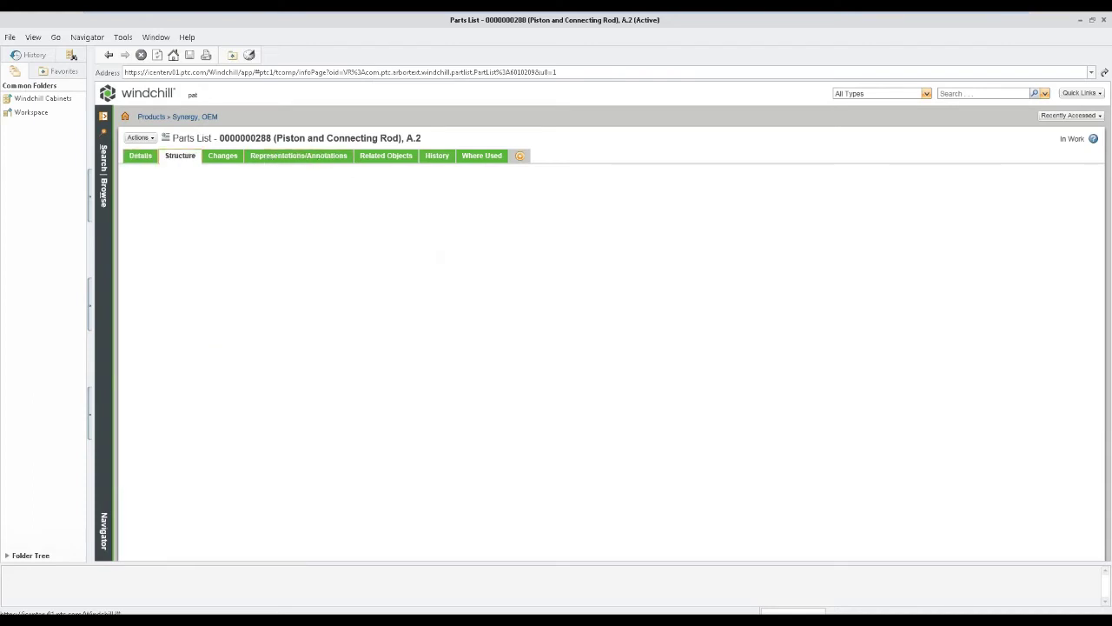
click(298, 161)
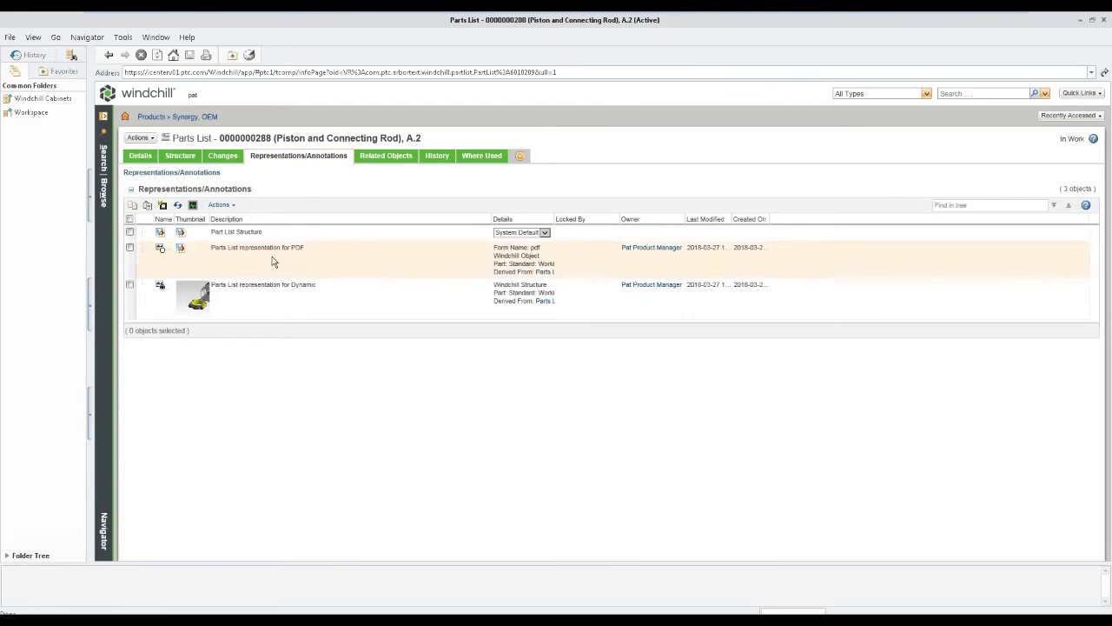
right_click(183, 247)
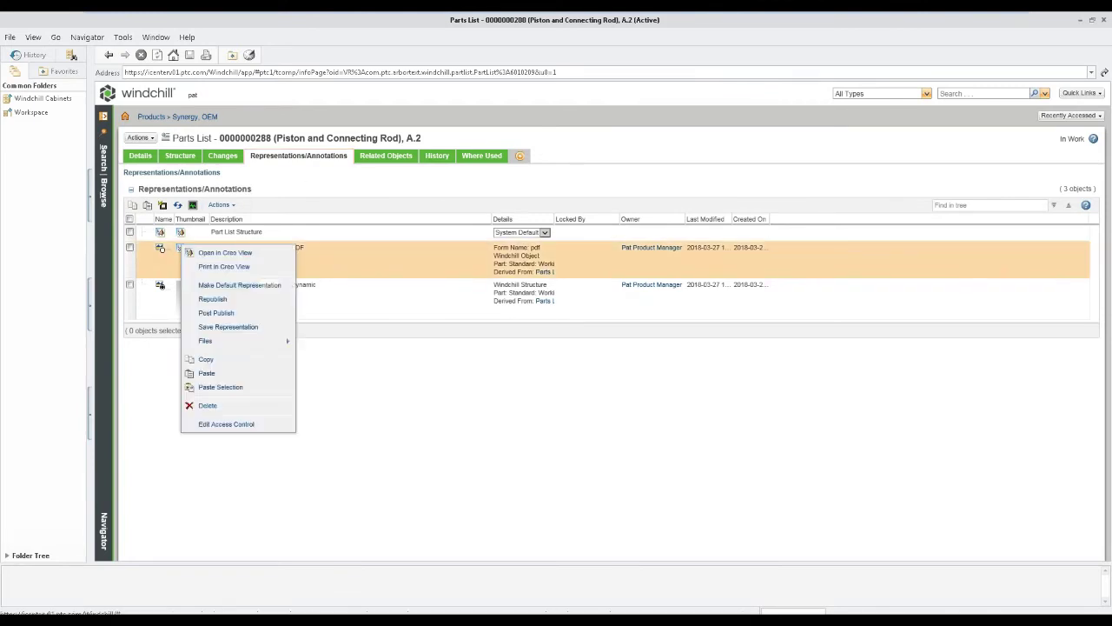
Open the downloaded 0000000288.pdf parts list in Acrobat, review it, then close Acrobat.
mouse_move(287, 341)
click(326, 344)
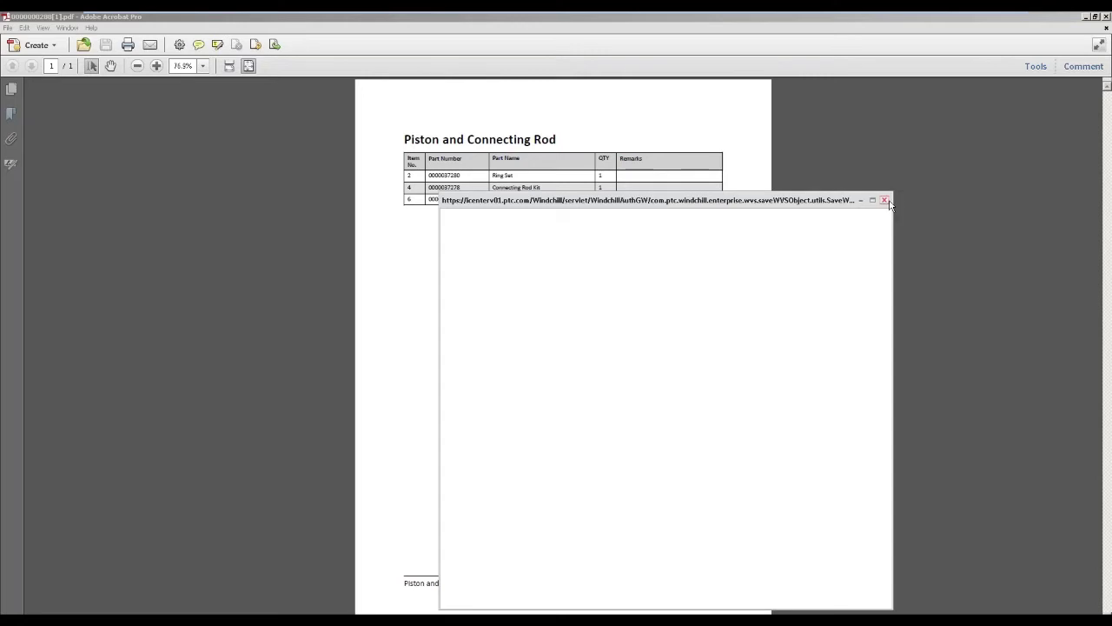
click(885, 201)
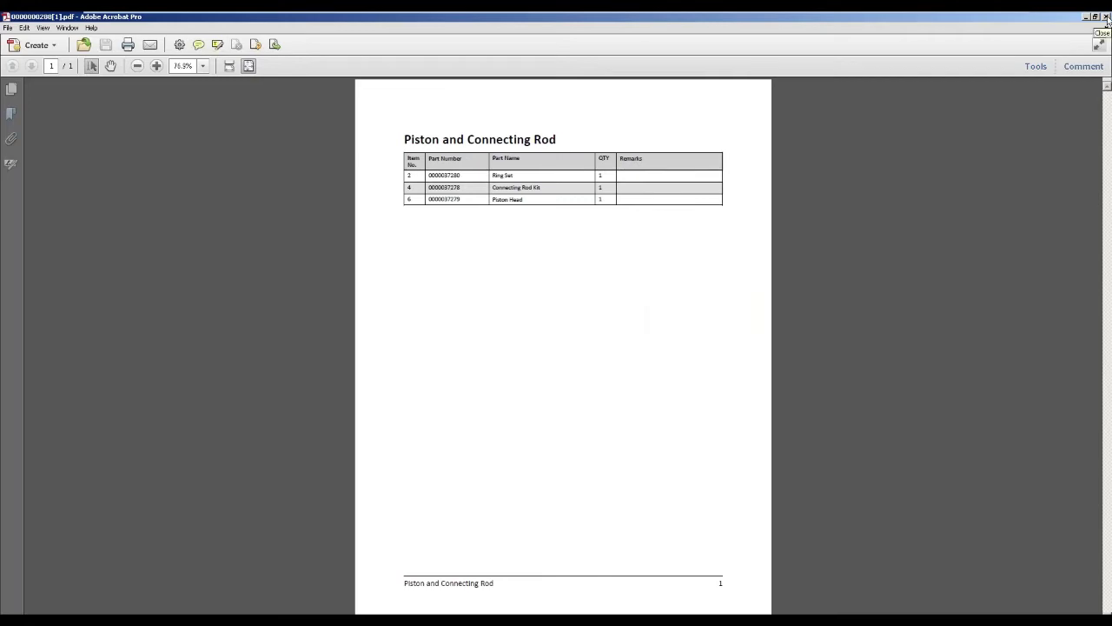
click(1106, 17)
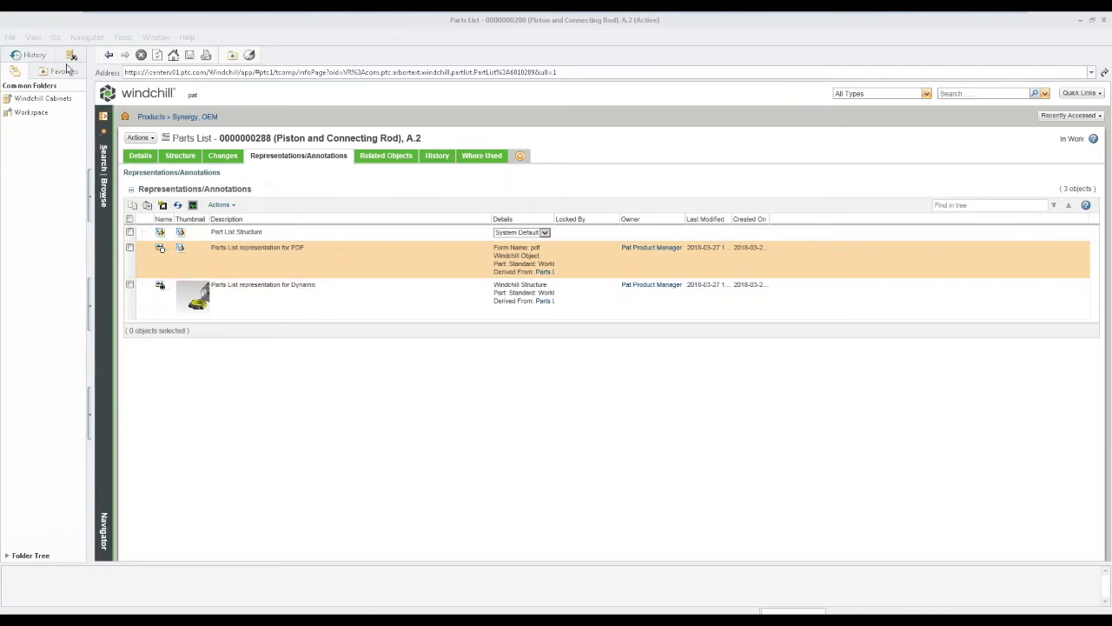
click(109, 56)
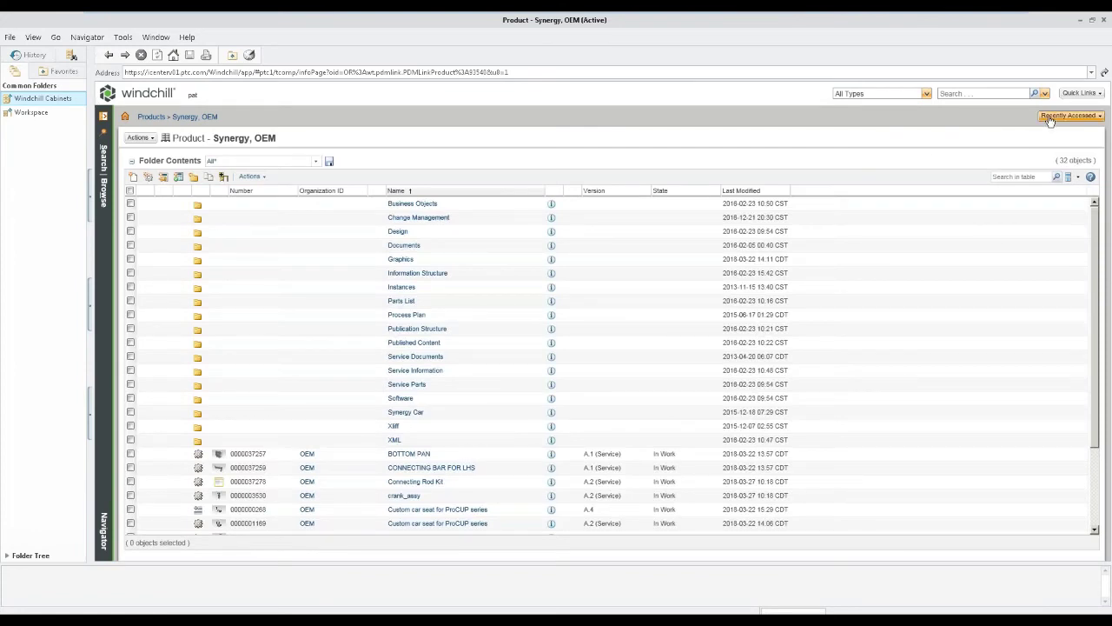
click(1050, 118)
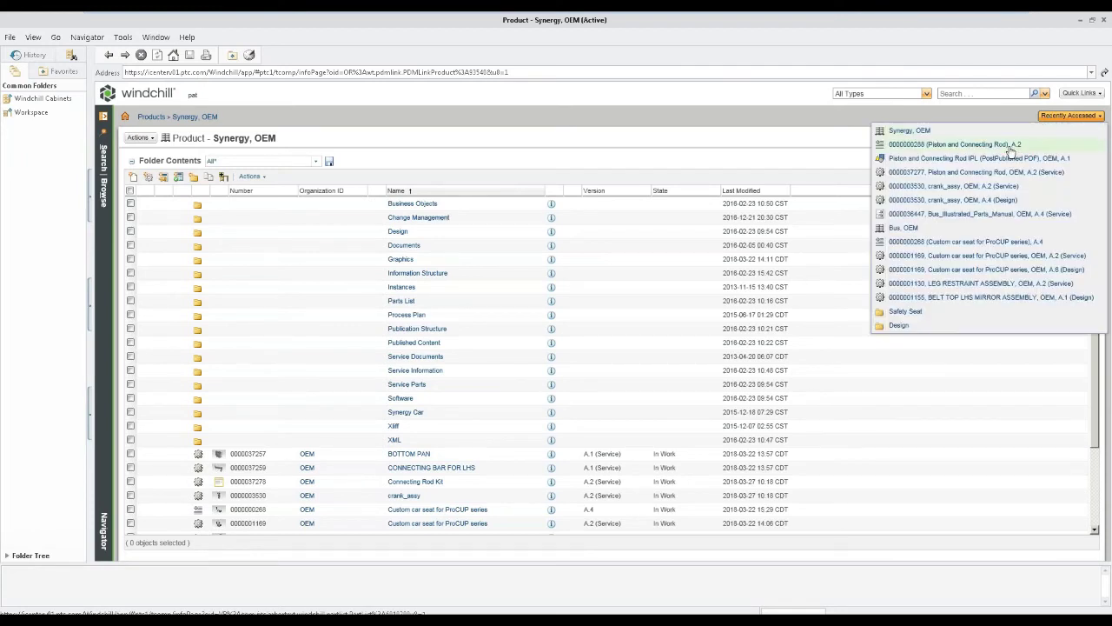
click(991, 145)
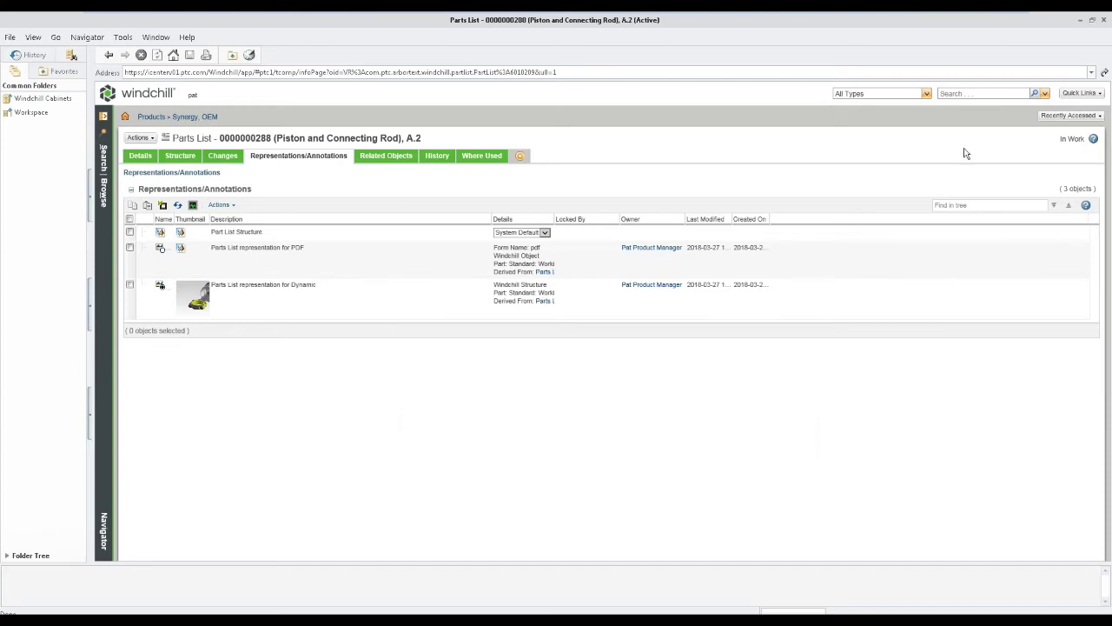
Show the parts list's Related Objects: one BOM and two published content documents.
click(386, 156)
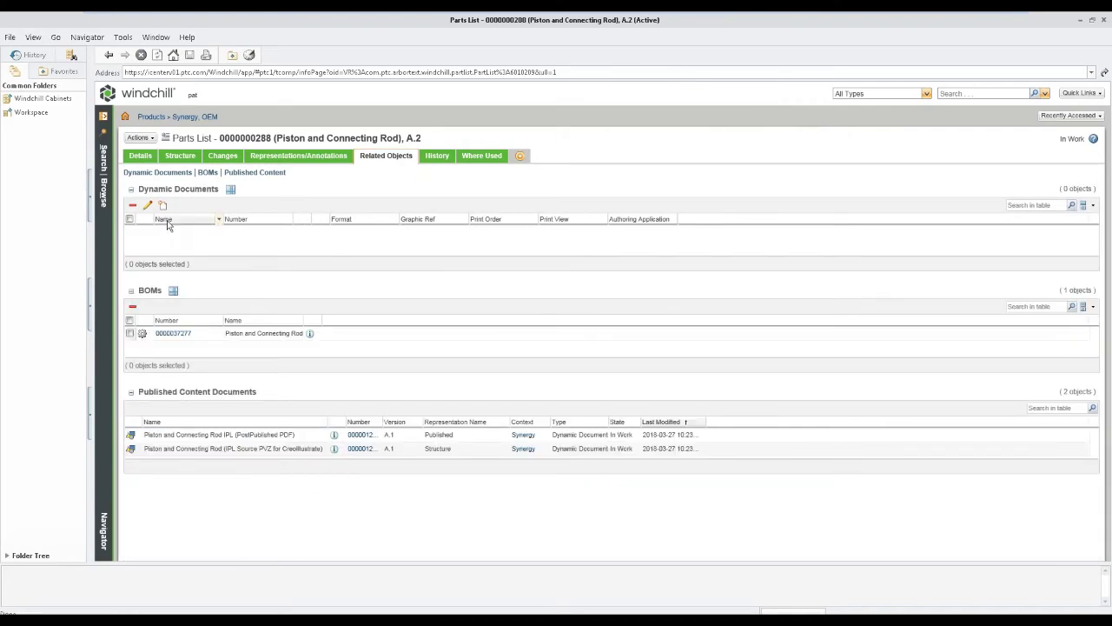
Start a new Creo Illustrate illustration from the Dynamic Documents table.
click(163, 206)
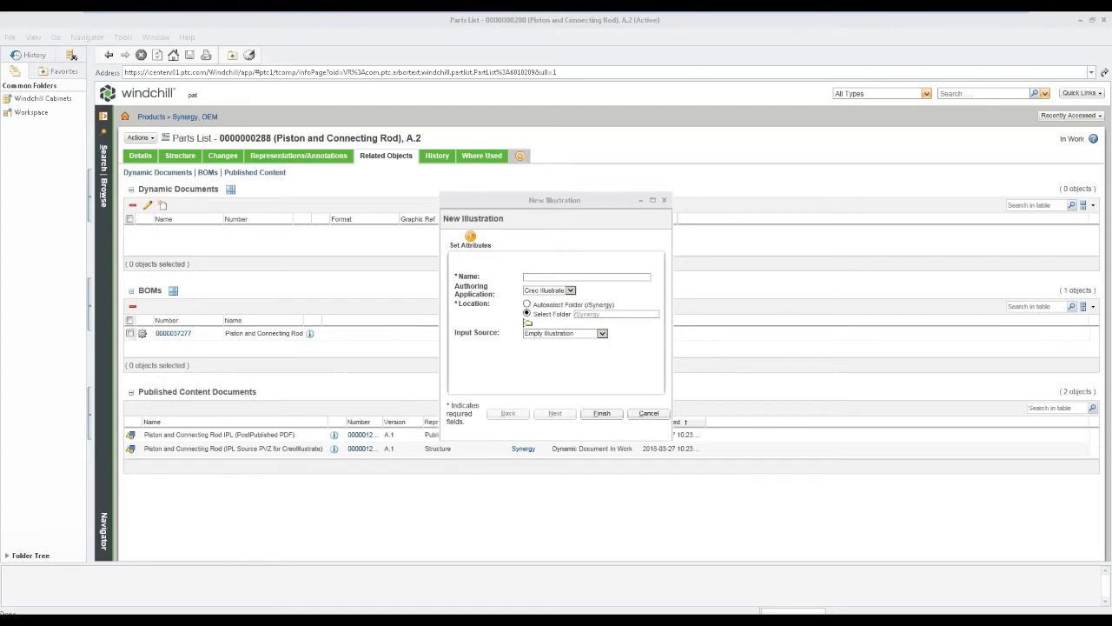
Name the illustration 'Piston and Connecting Rod Illustration' with Parts List Representation as its input source.
click(552, 276)
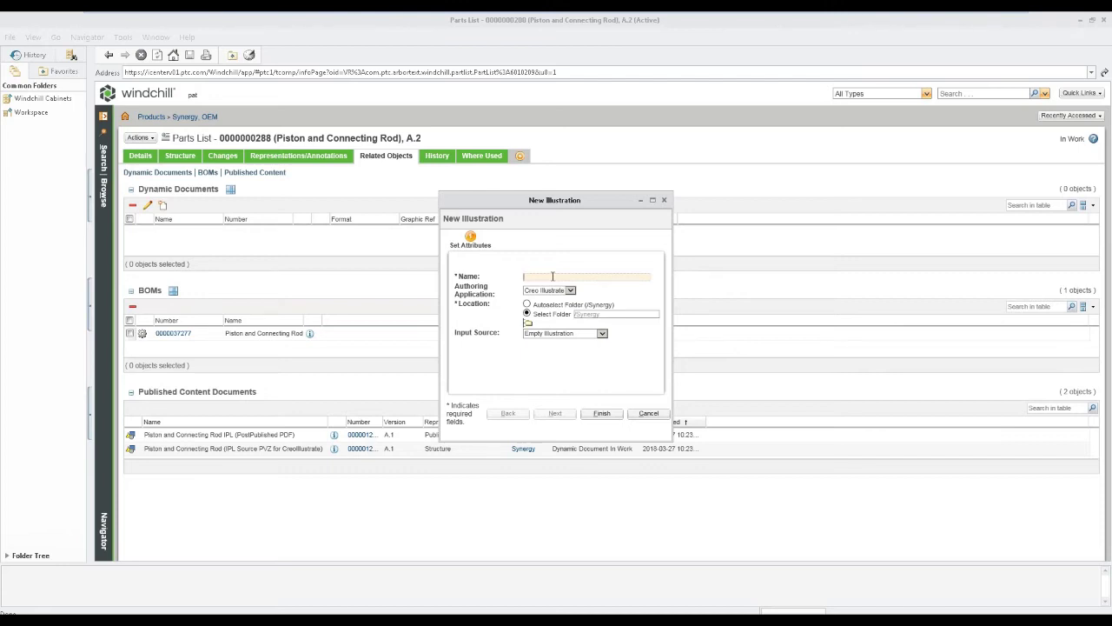
text(Piston and Connecting Rod Illustration)
click(601, 333)
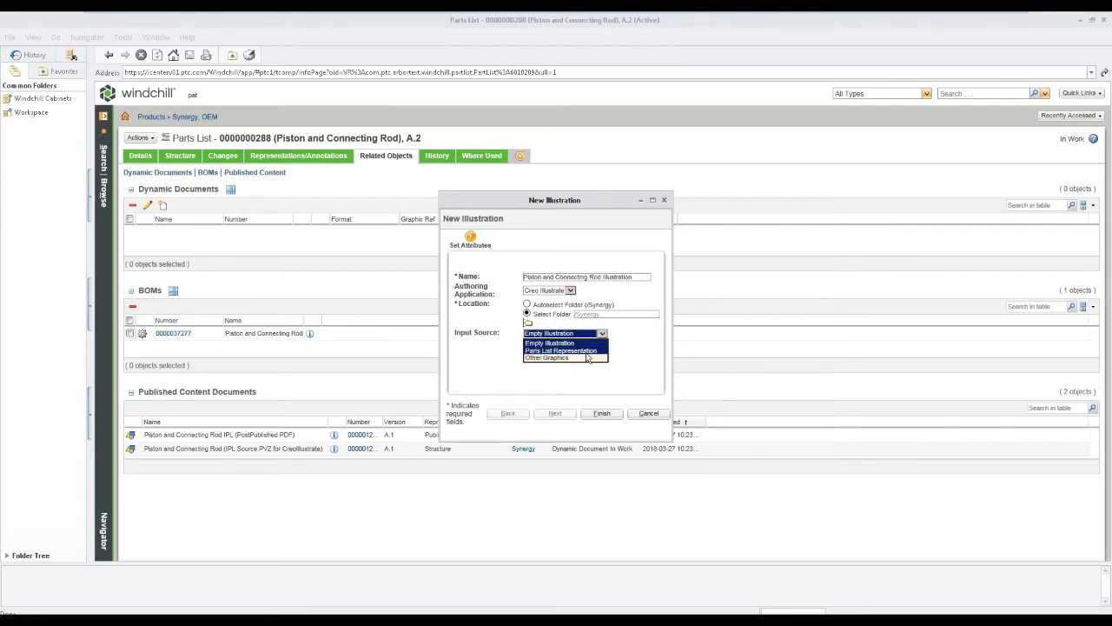
click(586, 351)
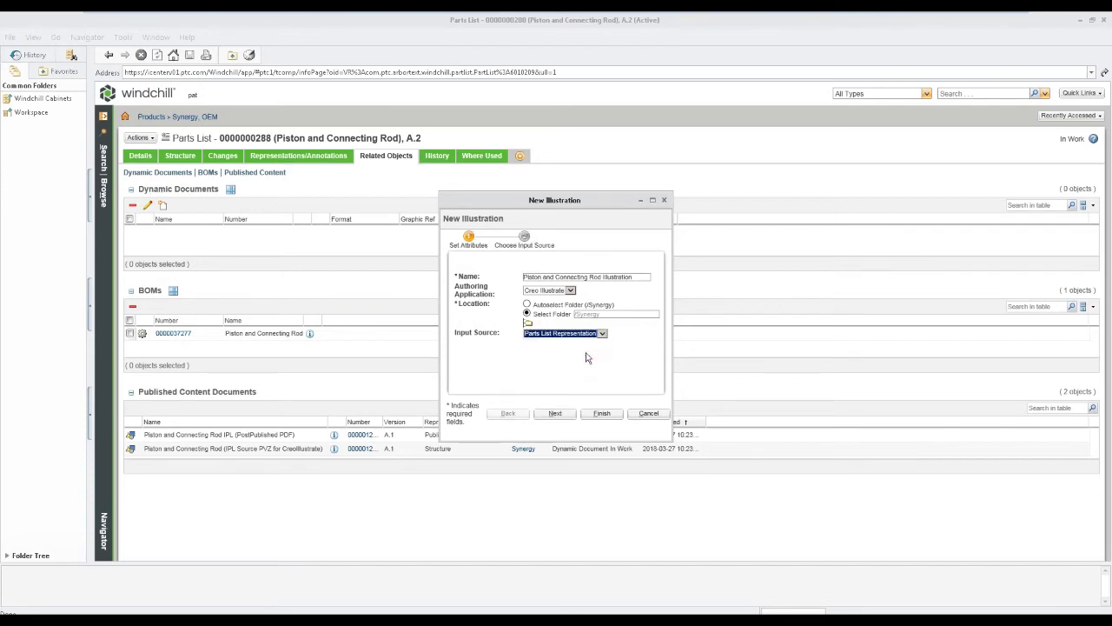
click(556, 415)
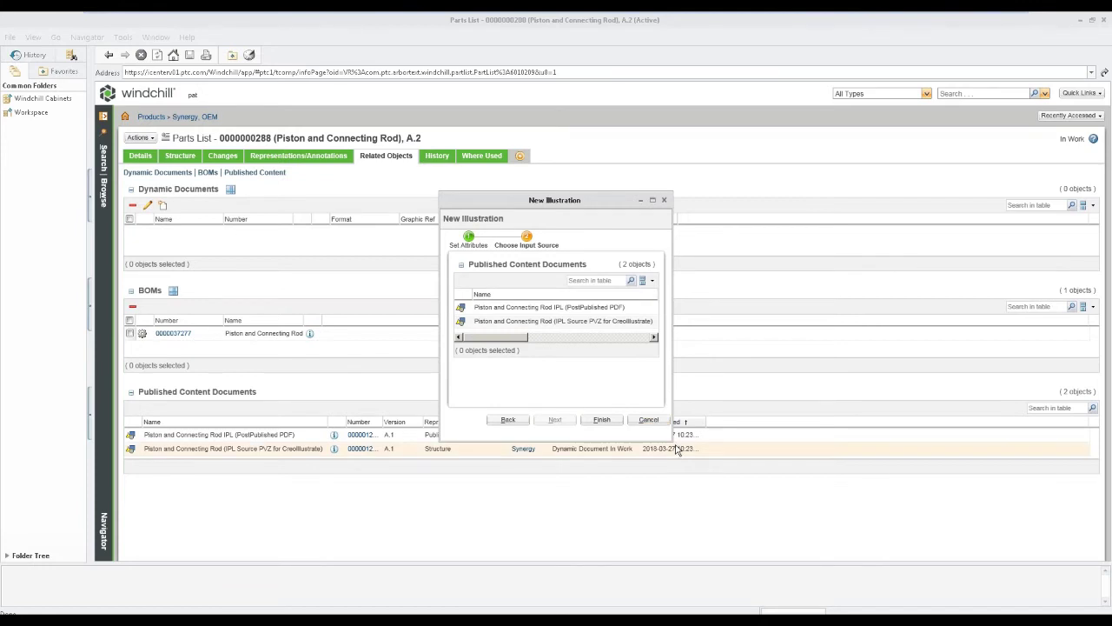
Create the illustration from the IPL Source PVZ for CreoIllustrate document.
drag(674, 444, 963, 544)
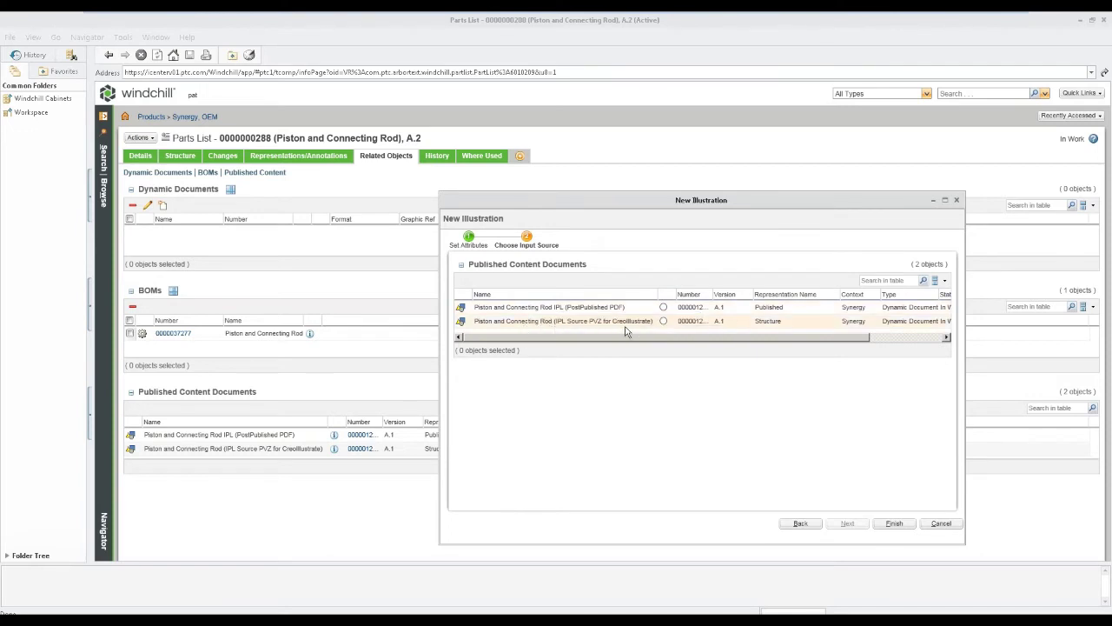
click(664, 322)
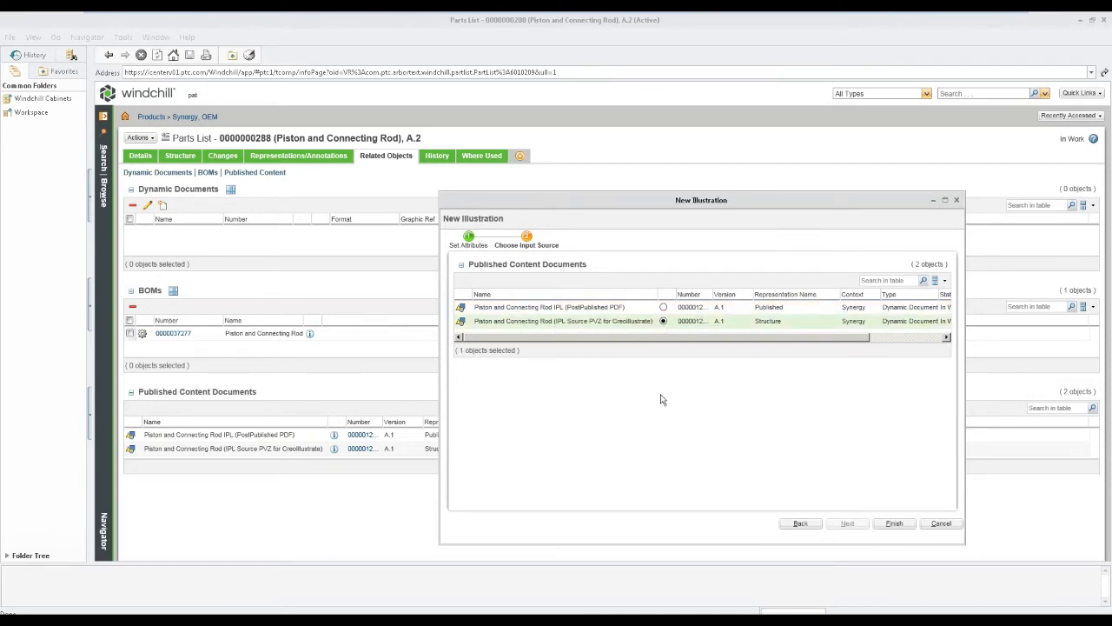
click(894, 523)
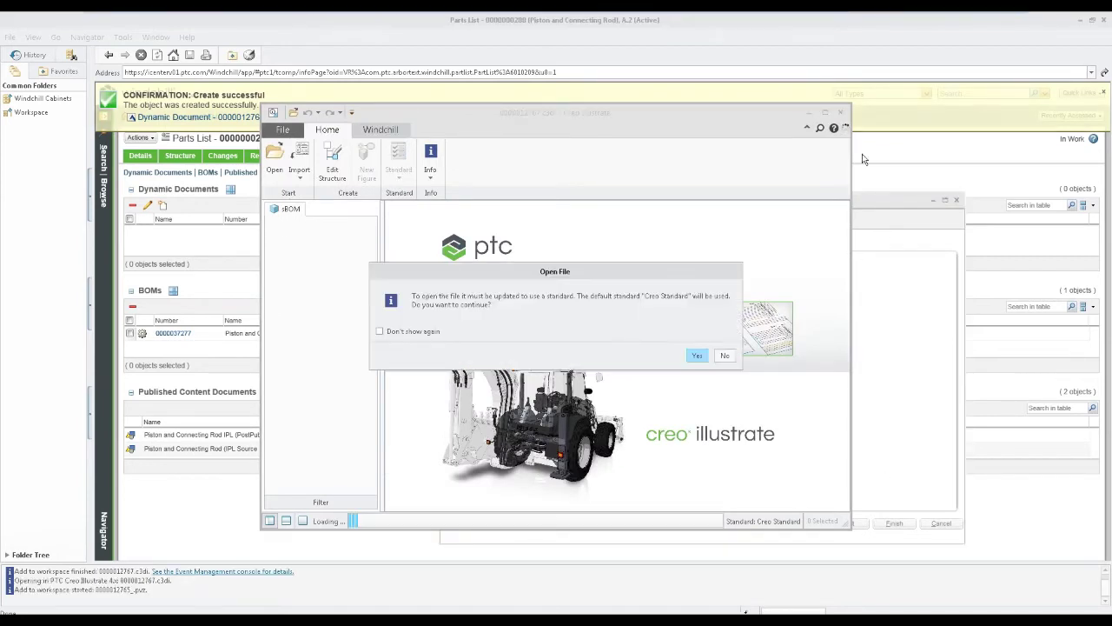
Accept updating 0000012767.c3di to Creo Standard when opening it.
click(701, 356)
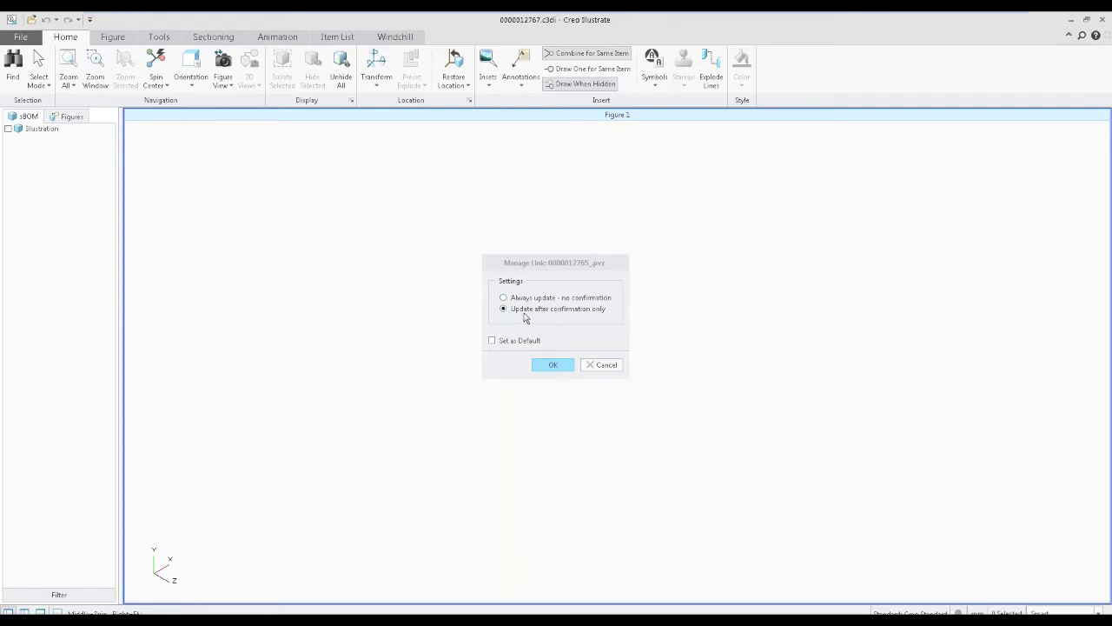
Confirm the Manage Link settings to load the piston model and expand its three parts.
click(549, 365)
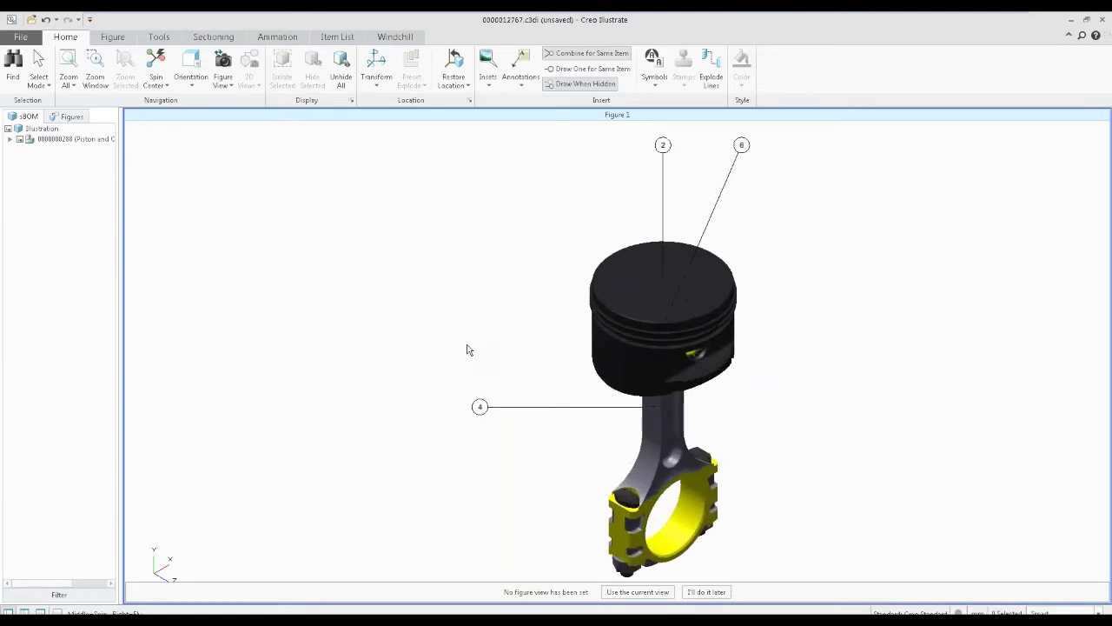
scroll(493, 296, down, 2)
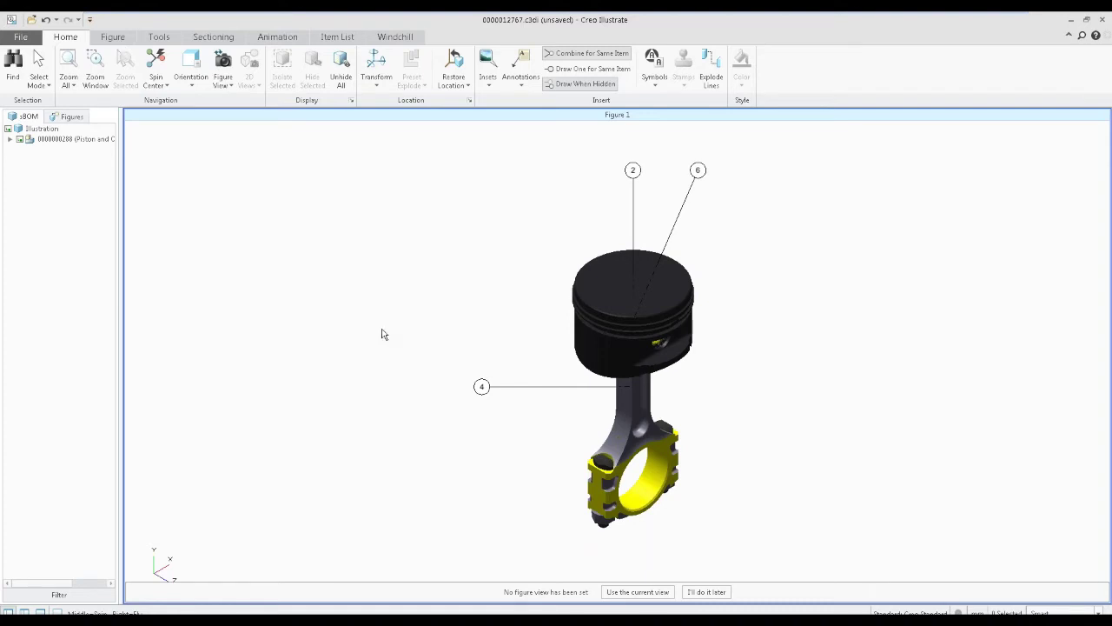
scroll(480, 385, down, 4)
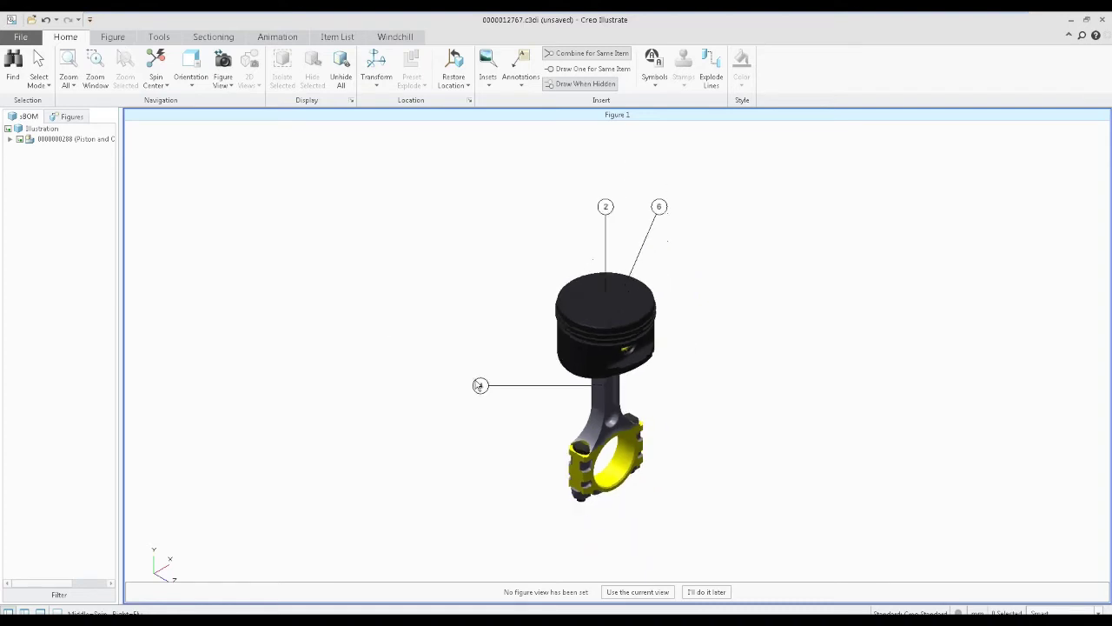
click(19, 139)
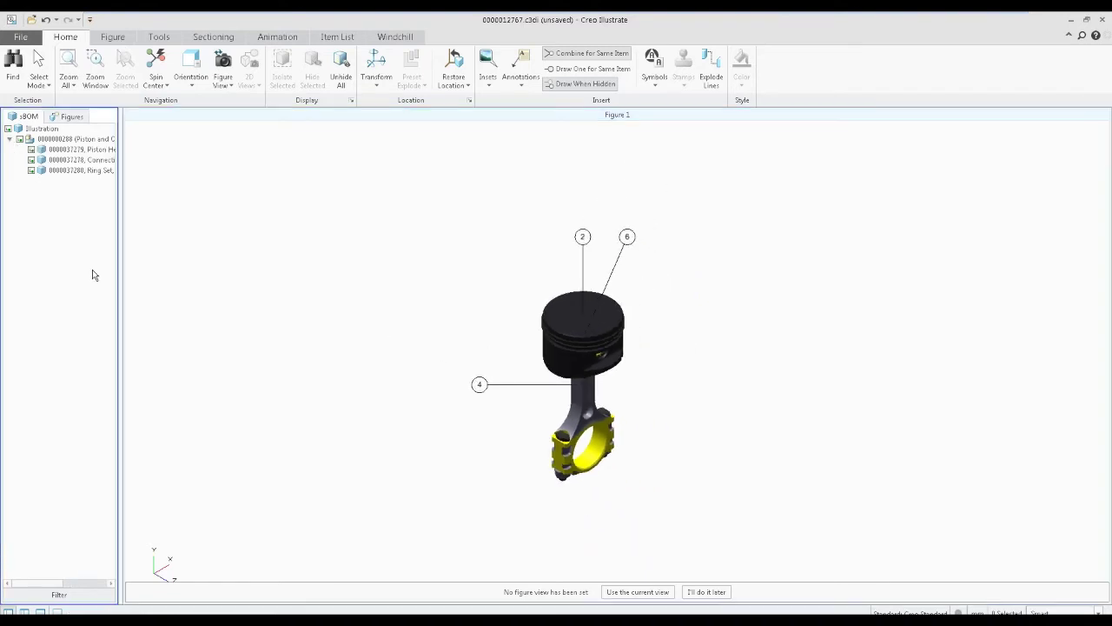
Raise the Ring Set and Piston Head together about 92 mm above the connecting rod.
click(66, 171)
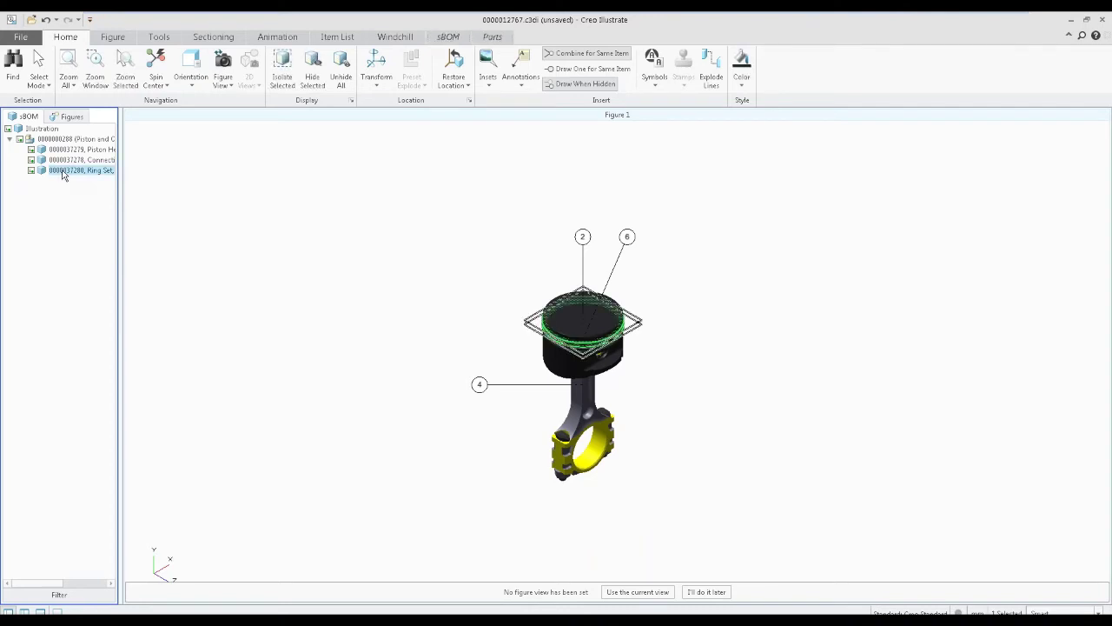
click(377, 63)
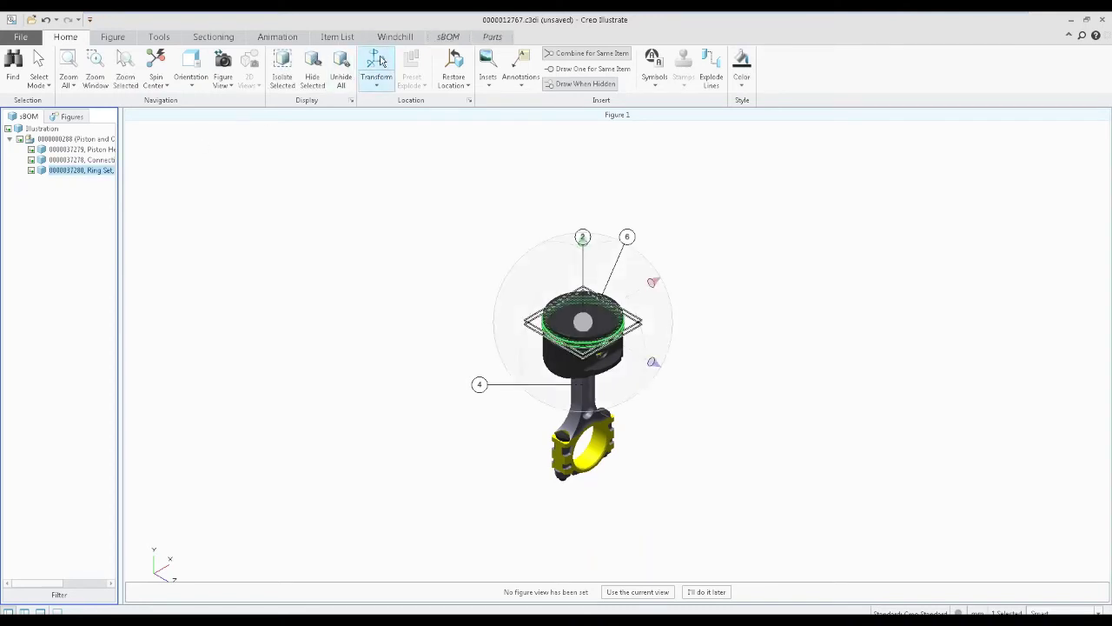
drag(584, 265, 581, 186)
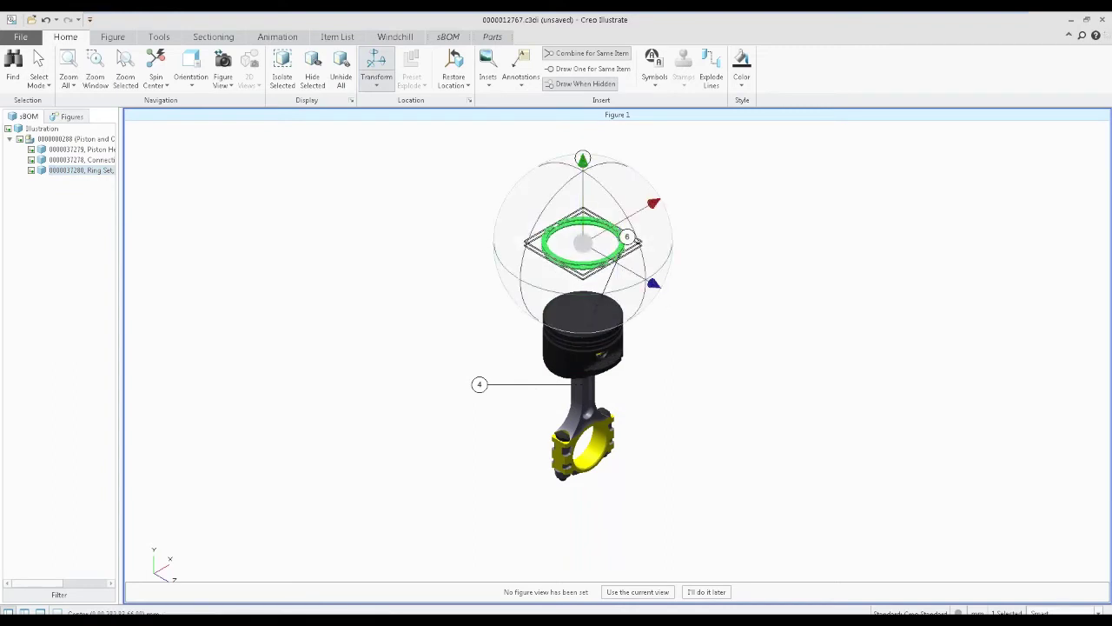
ctrl+click(82, 149)
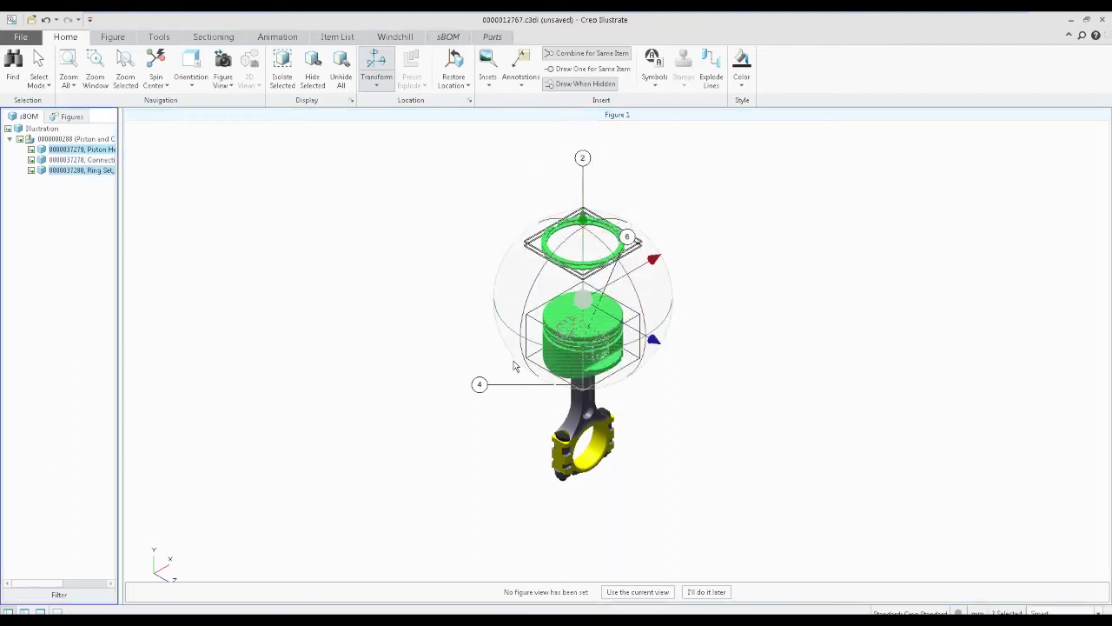
drag(586, 256, 578, 174)
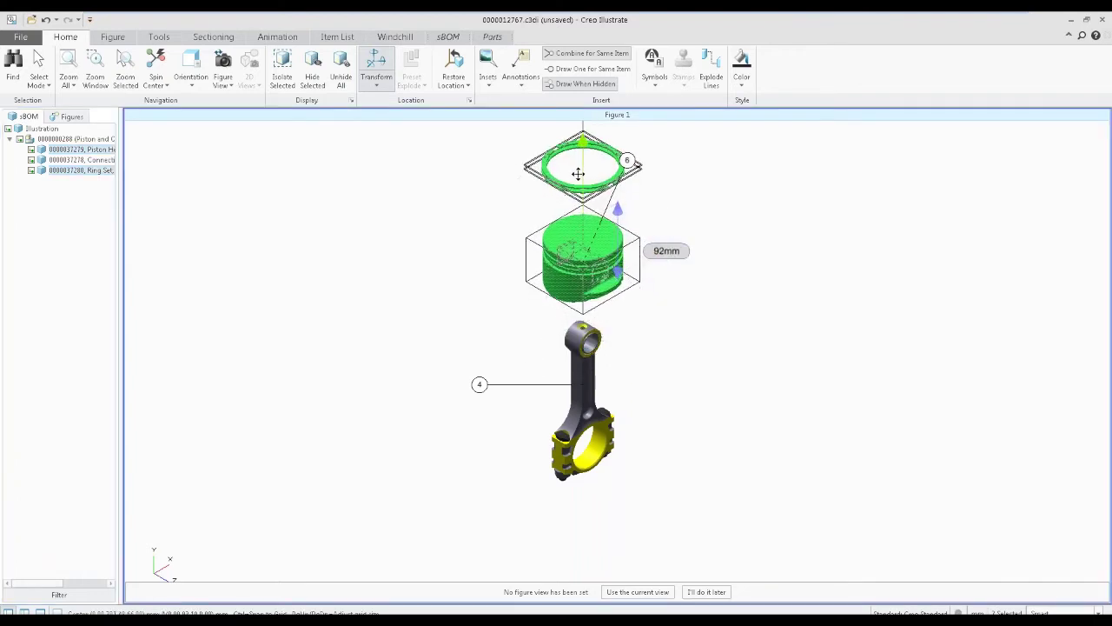
click(390, 337)
scroll(425, 438, down, 1)
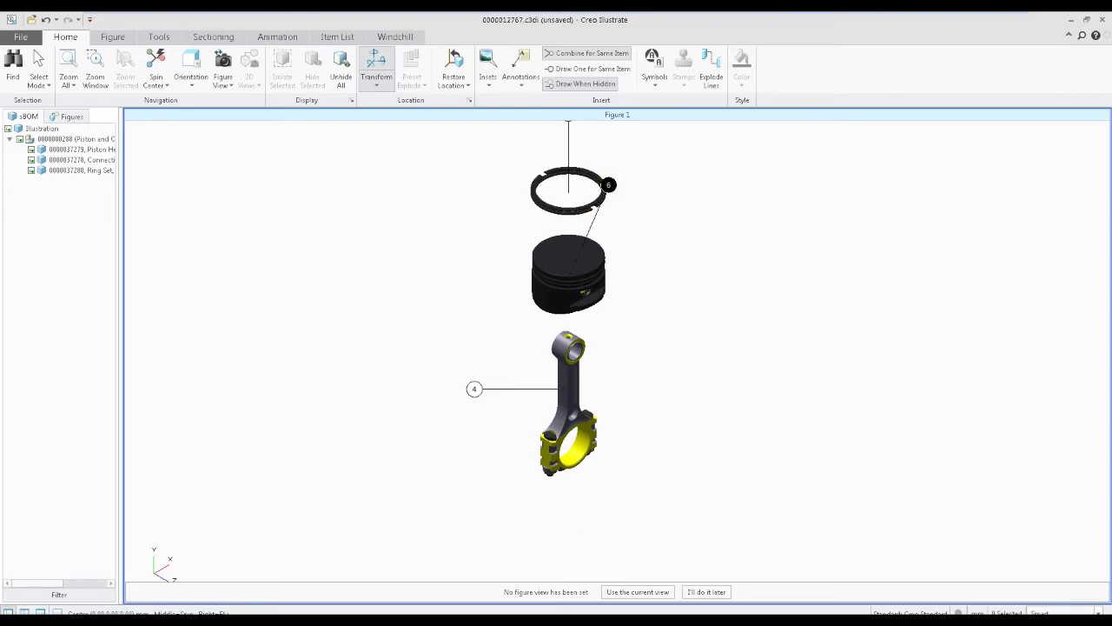
Move balloons 6, 4 and 2 to the right of the piston, connecting rod and ring.
double_click(608, 185)
click(1033, 393)
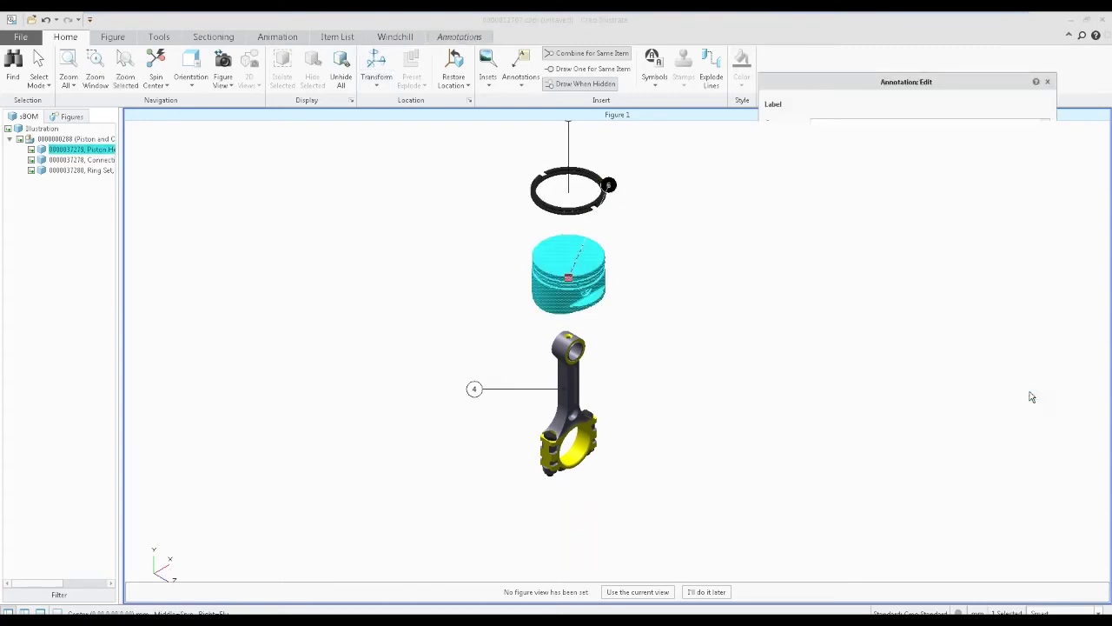
drag(612, 187, 701, 269)
drag(475, 388, 707, 402)
scroll(670, 392, down, 3)
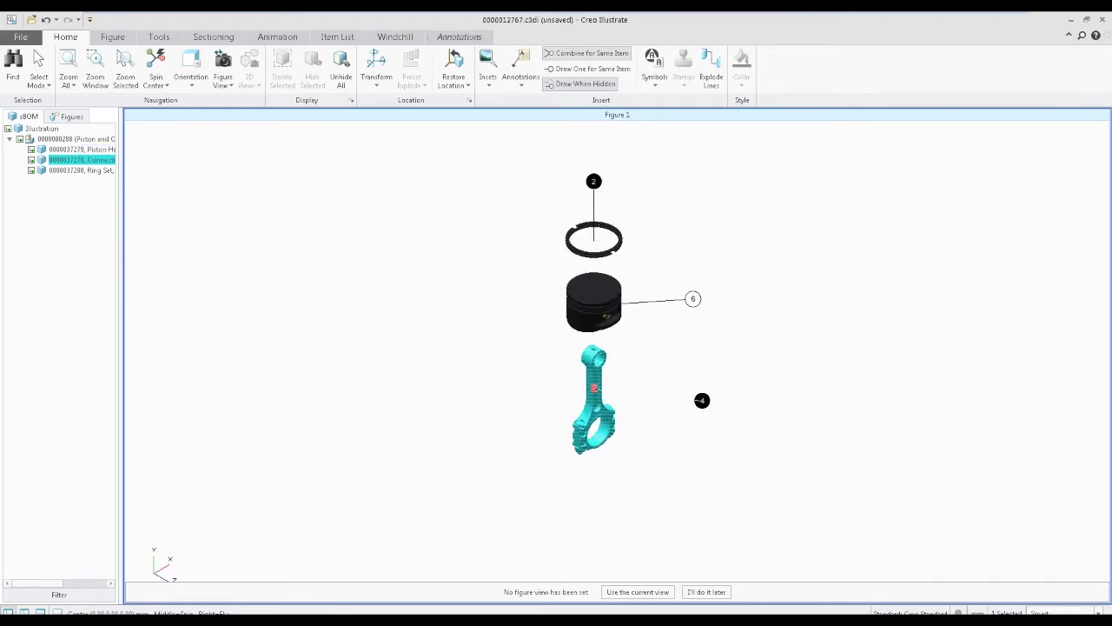
drag(593, 181, 683, 223)
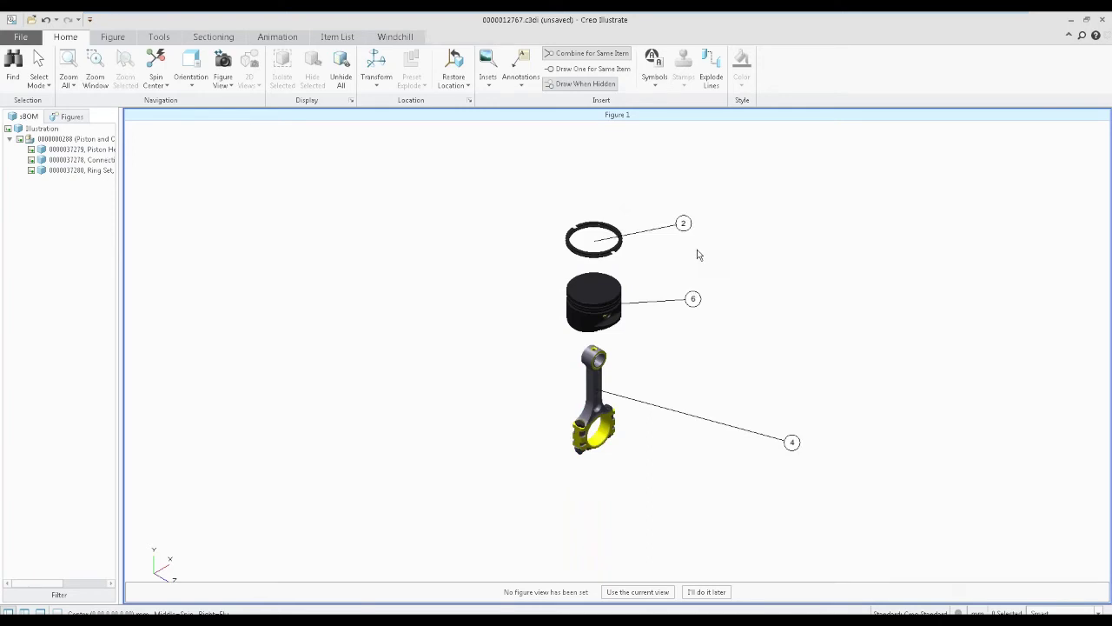
Nudge balloon 4 closer to the connecting rod and rotate the view slightly.
click(791, 443)
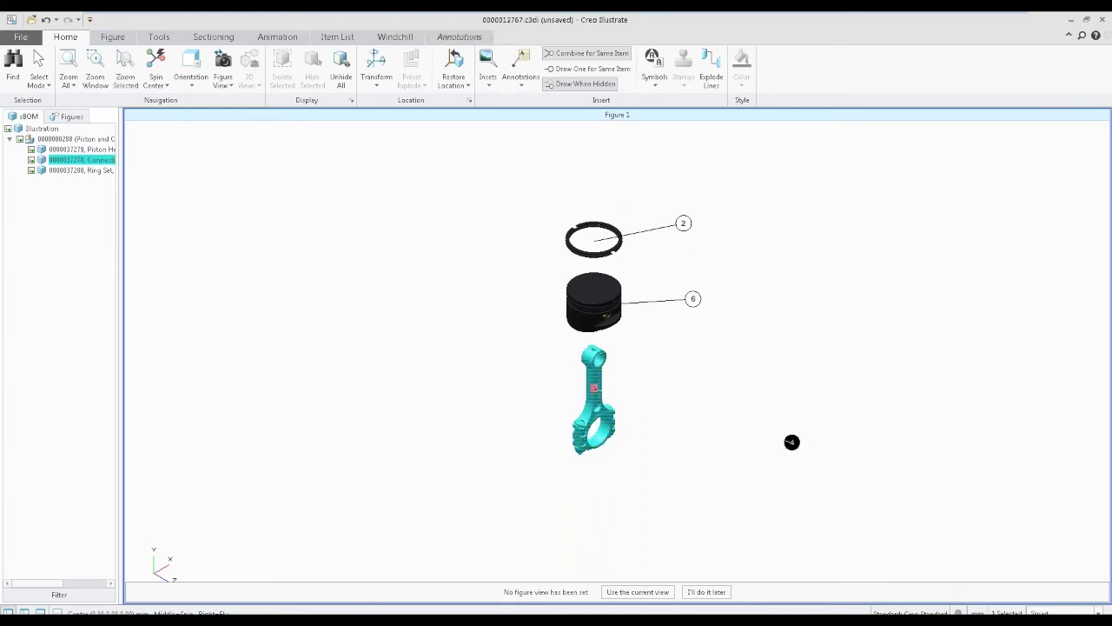
drag(791, 443, 707, 405)
click(796, 233)
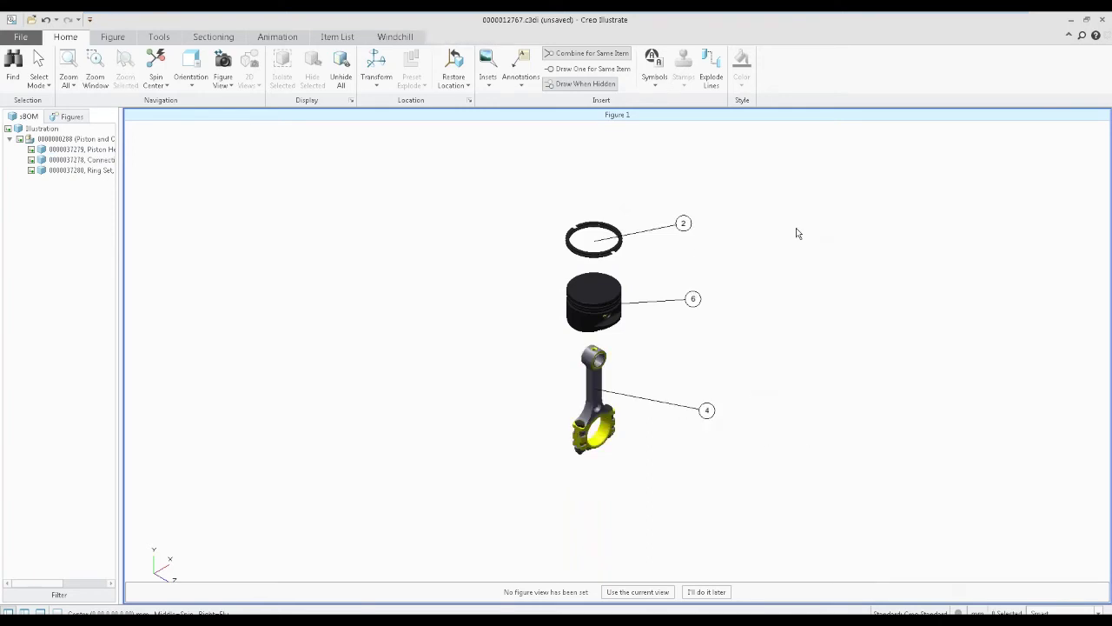
middle_drag(693, 321, 706, 319)
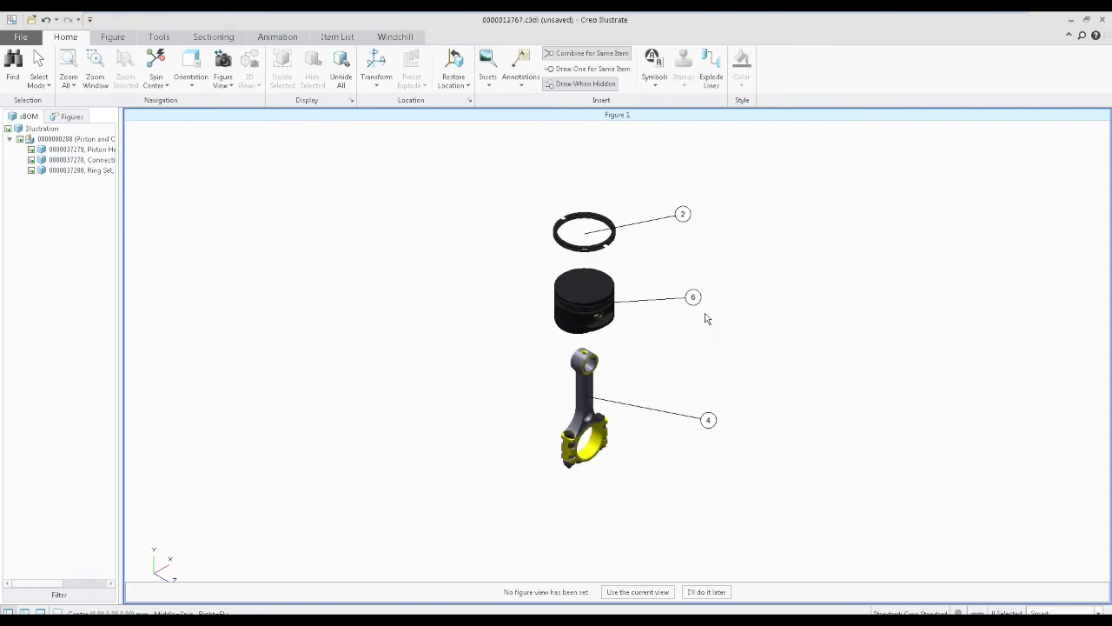
click(585, 305)
Colour the piston grey using Edit Figure Color.
click(502, 38)
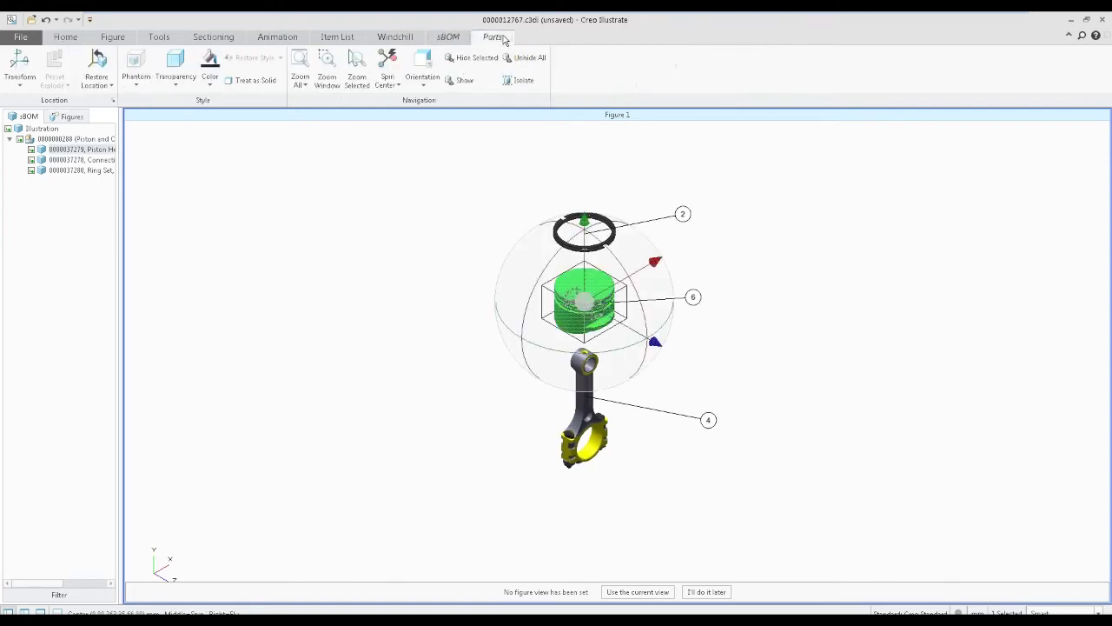
click(209, 80)
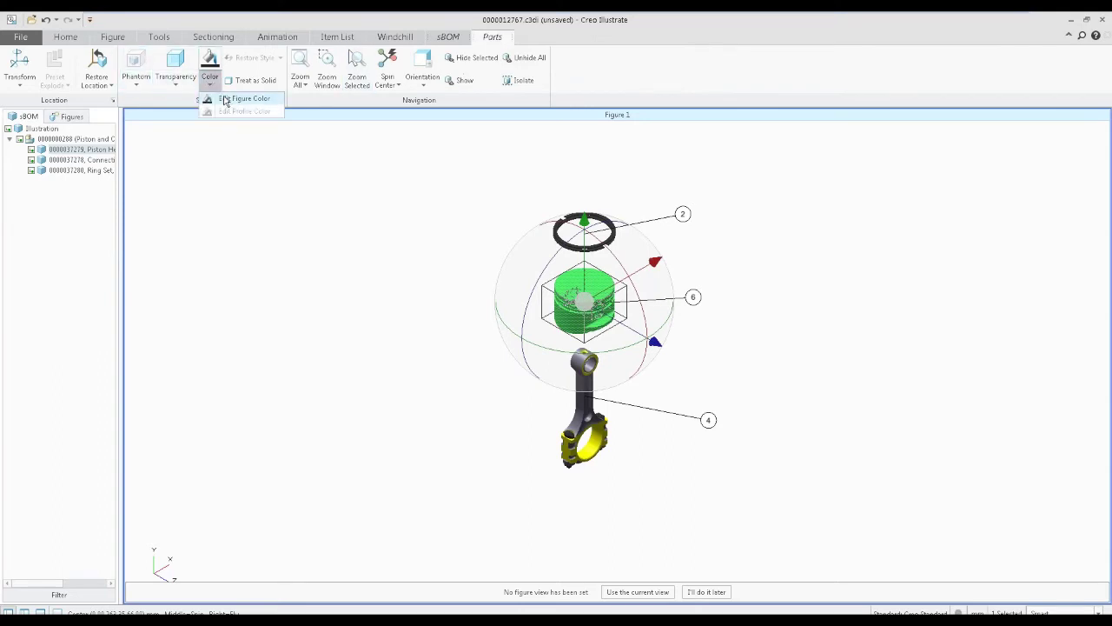
click(225, 101)
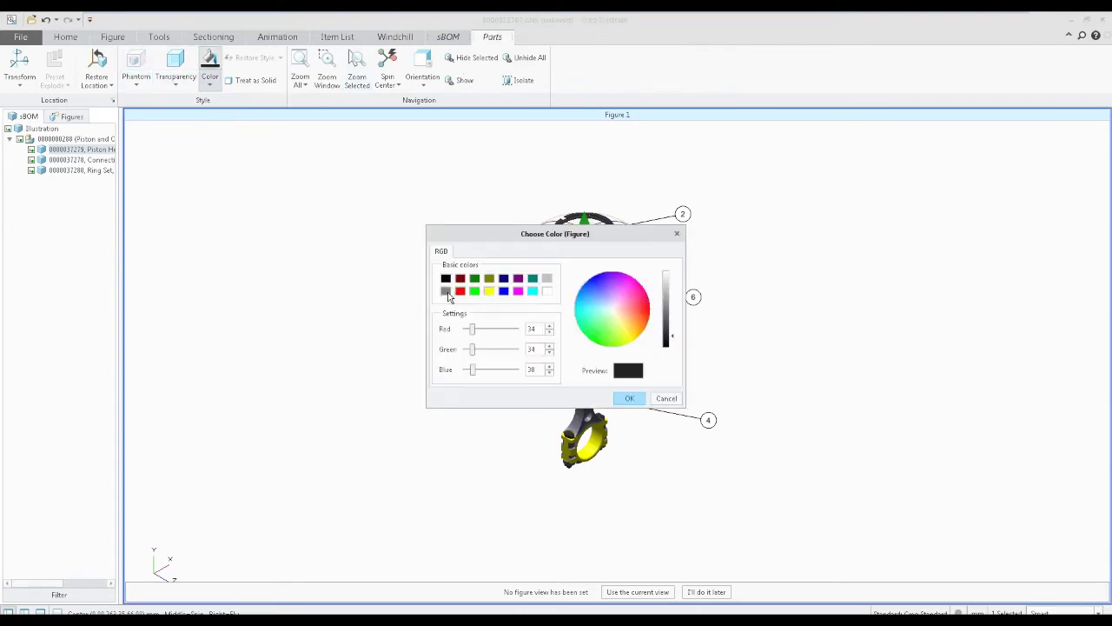
click(447, 292)
click(631, 398)
click(465, 379)
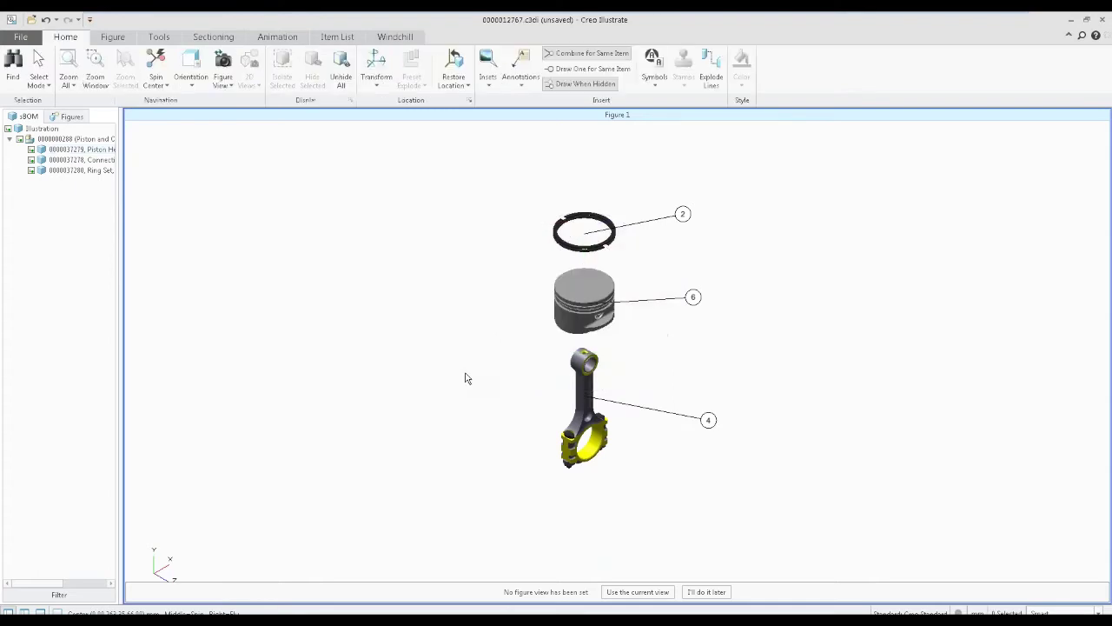
Colour the piston ring yellow.
click(583, 244)
click(209, 80)
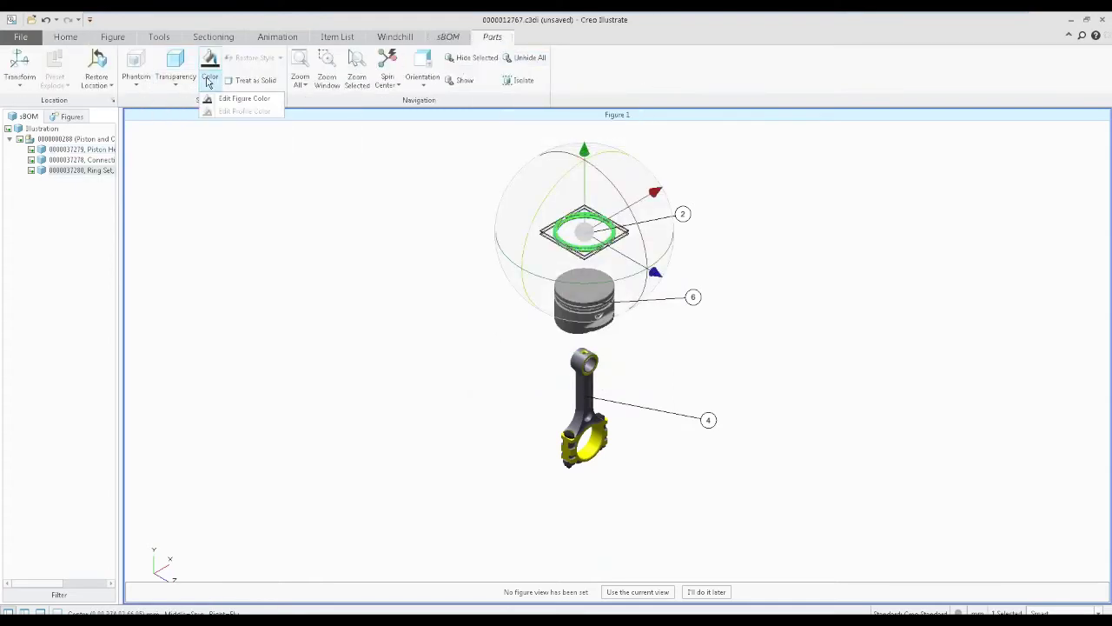
click(219, 99)
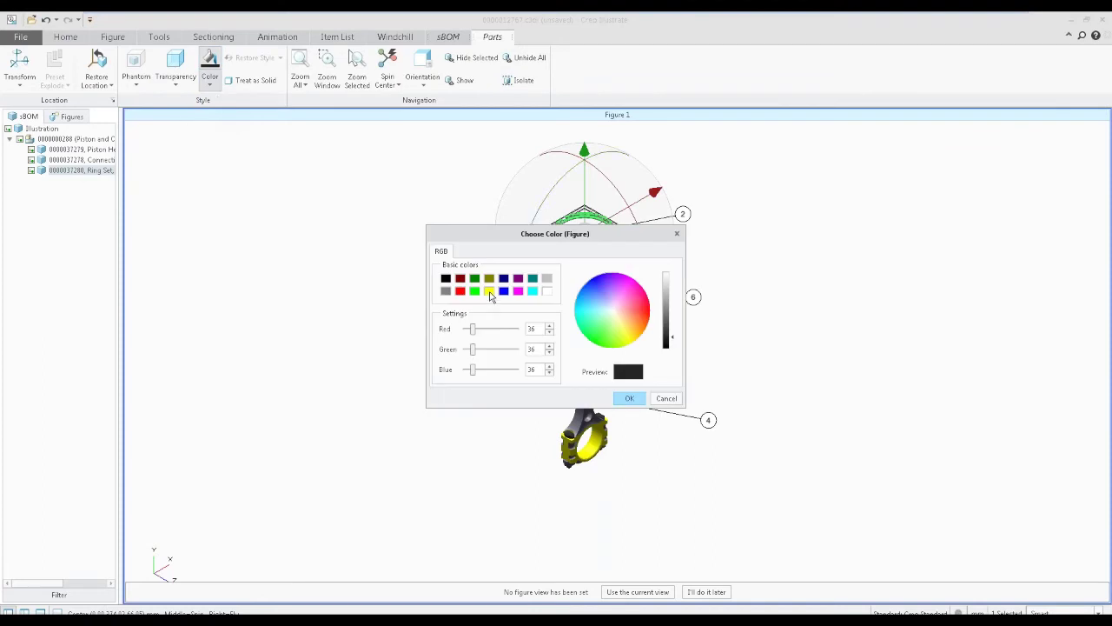
click(489, 292)
click(627, 398)
click(337, 362)
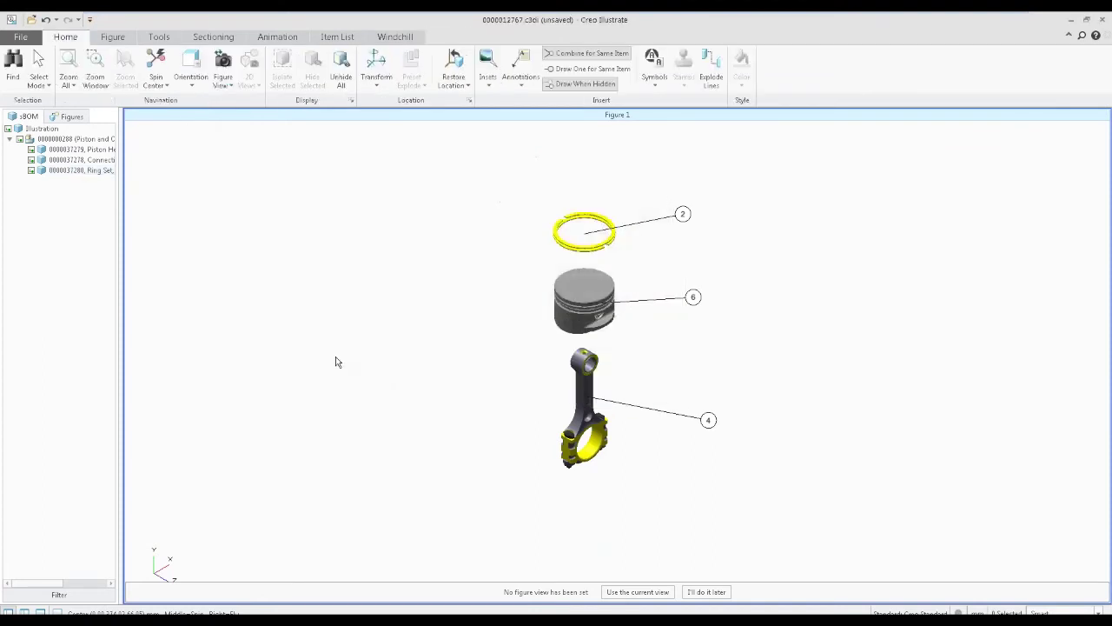
Colour the connecting rod cyan.
click(590, 405)
click(210, 85)
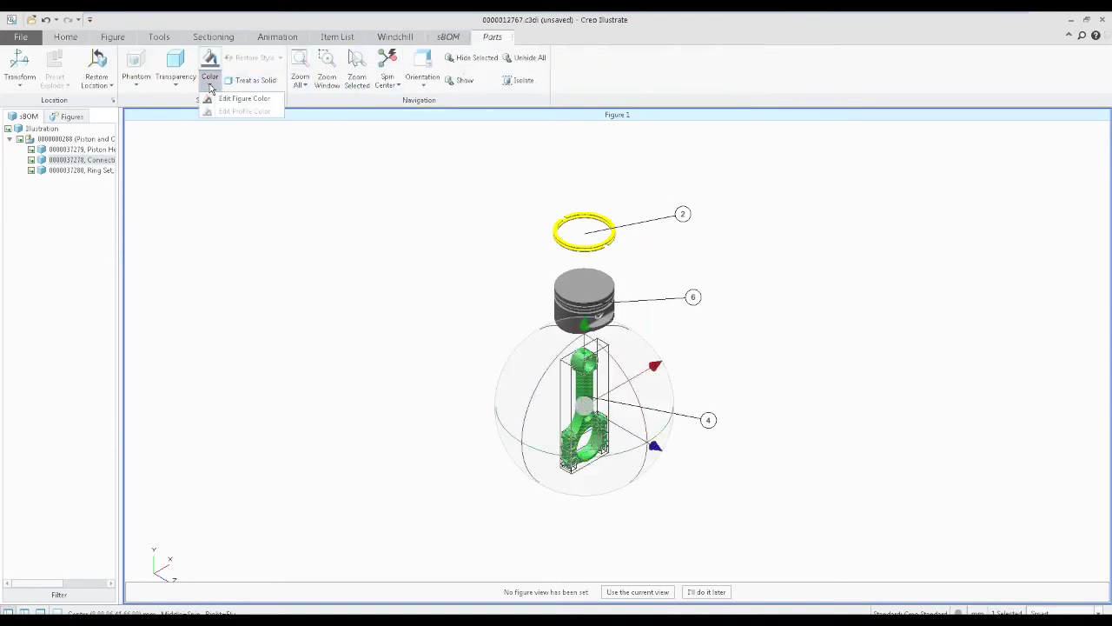
click(219, 100)
click(533, 291)
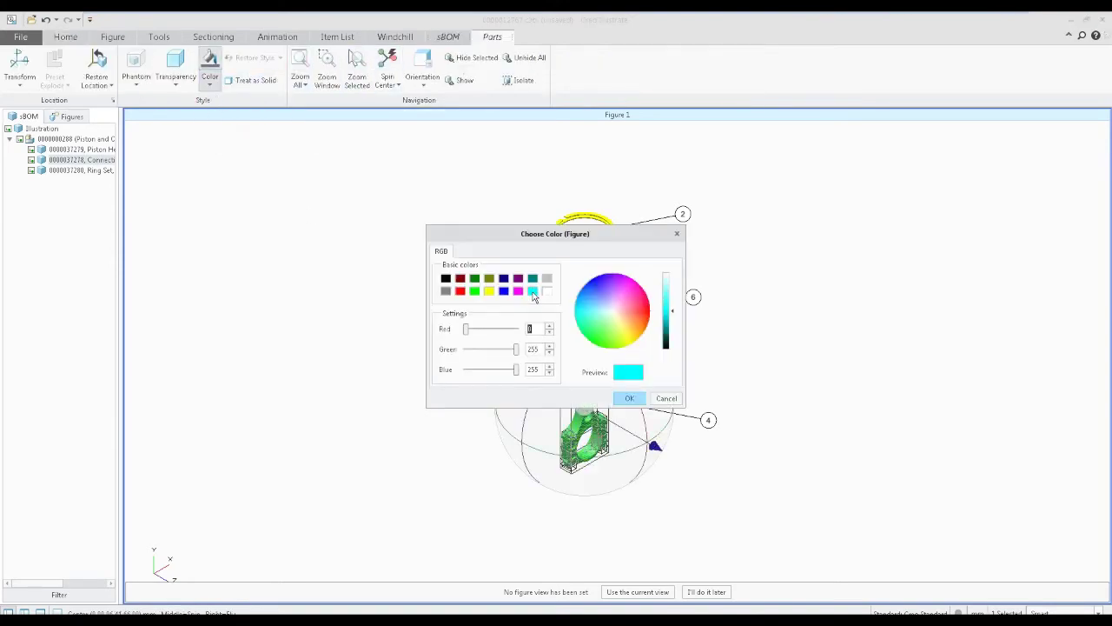
click(630, 400)
click(776, 365)
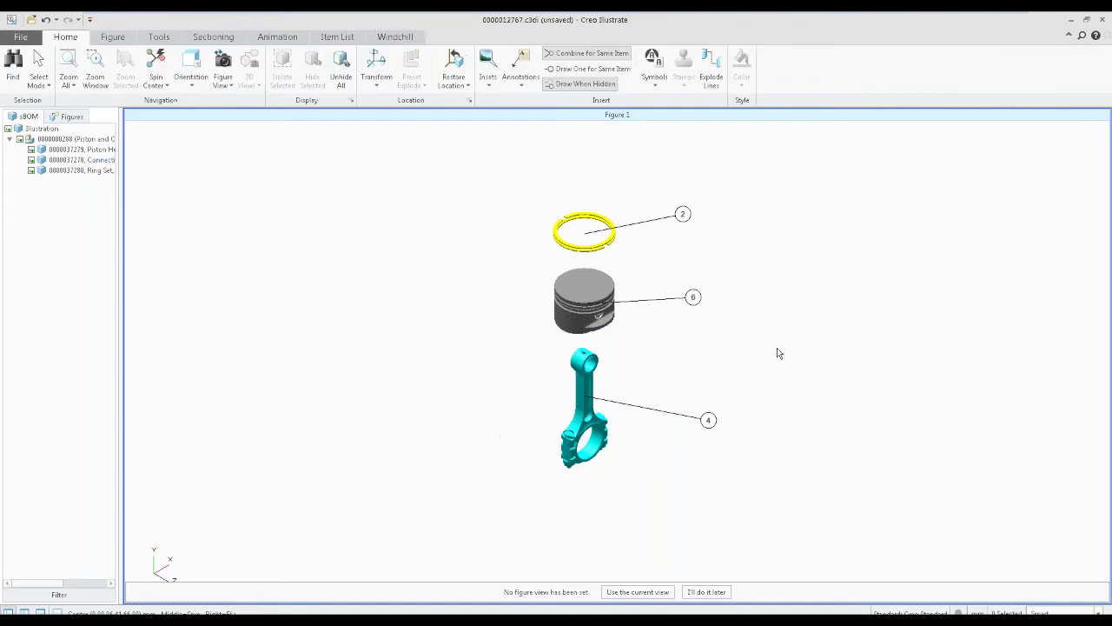
click(683, 214)
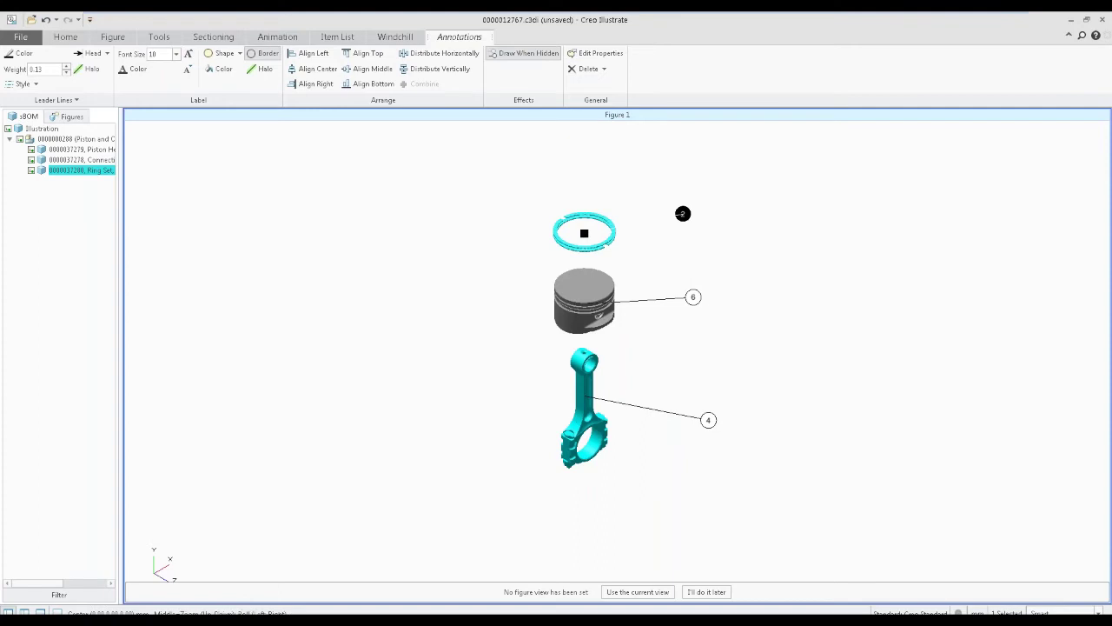
Align balloons 2, 6 and 4 on one centre column and distribute them vertically.
ctrl+click(693, 296)
ctrl+click(708, 419)
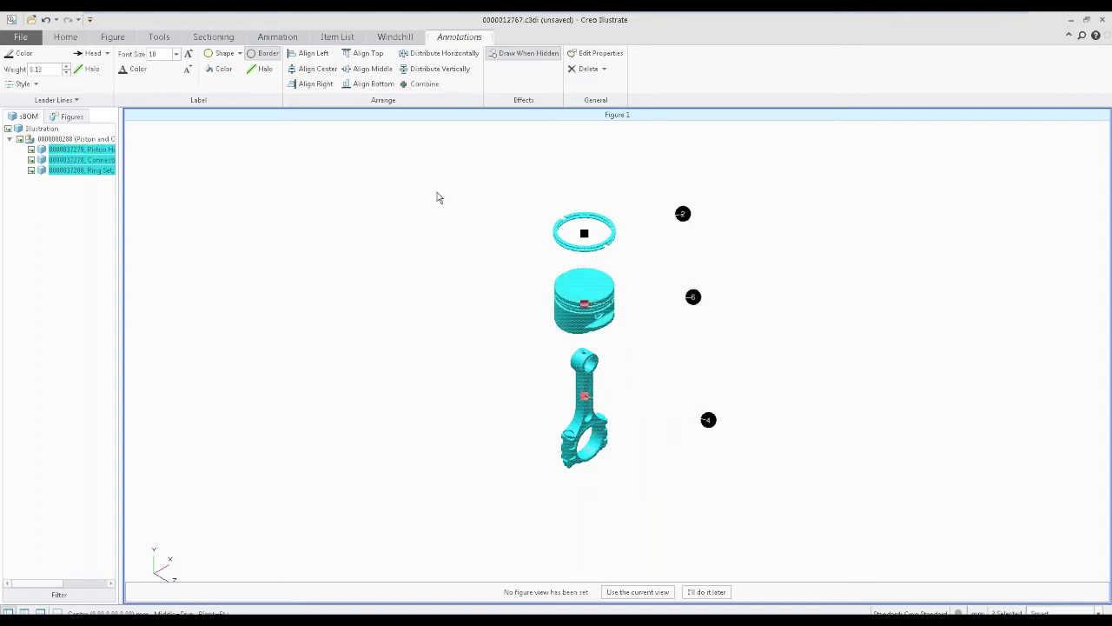
click(316, 69)
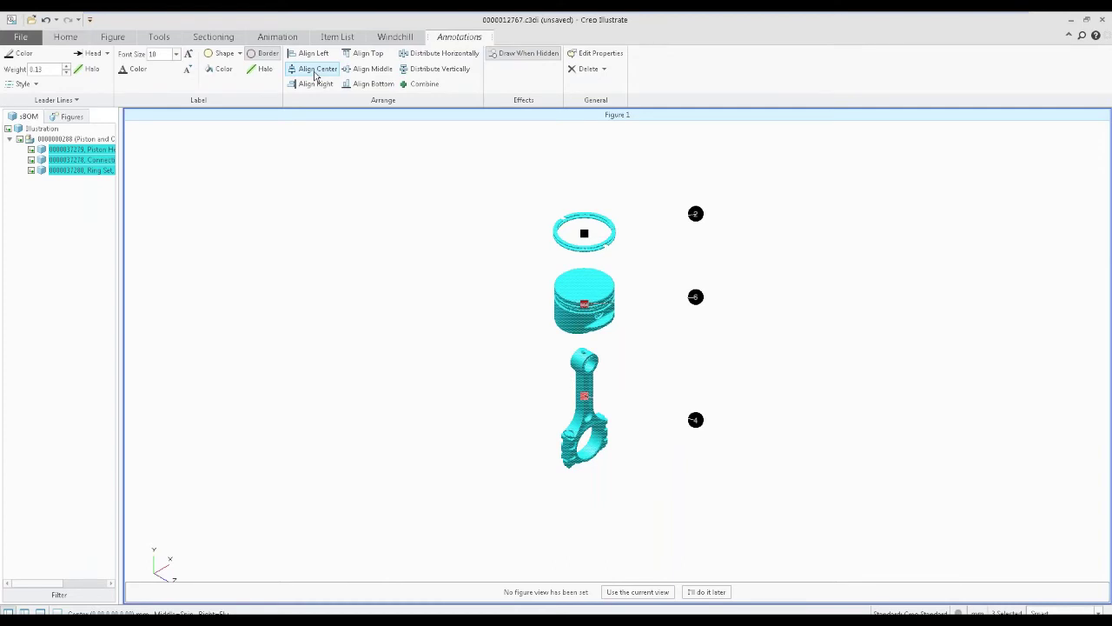
click(451, 73)
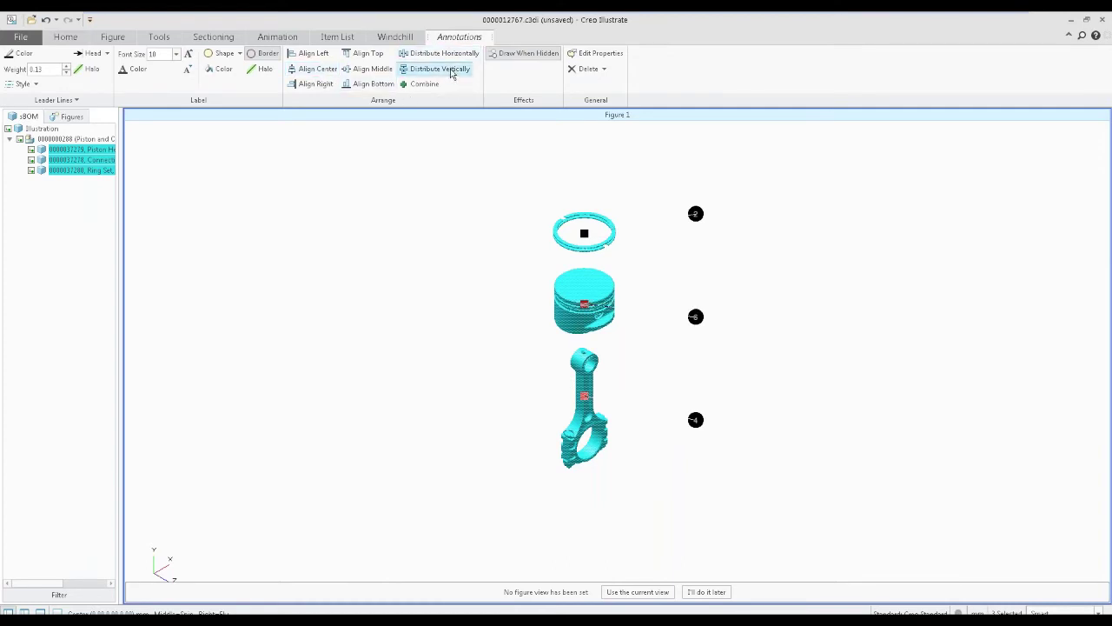
click(343, 239)
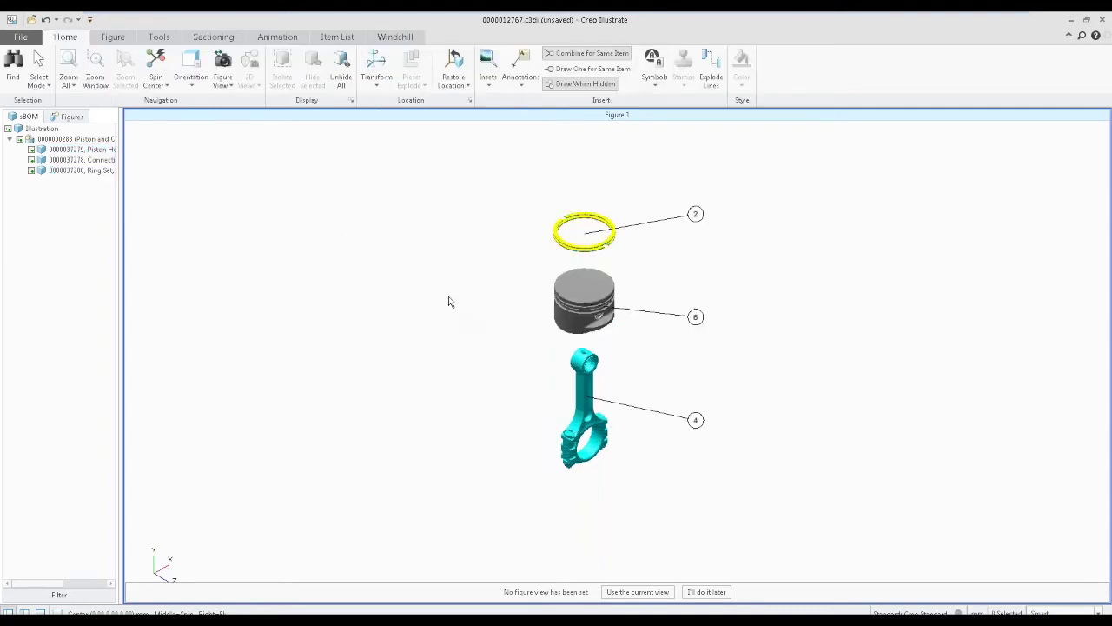
Re-attach balloon 6's leader lower on the piston body.
click(691, 218)
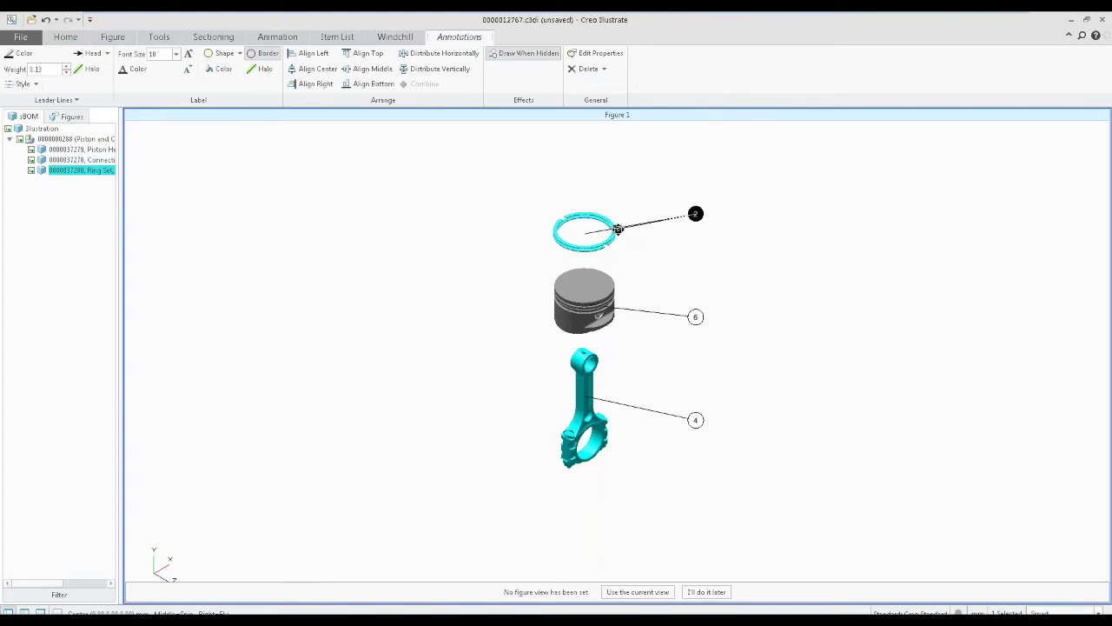
click(694, 317)
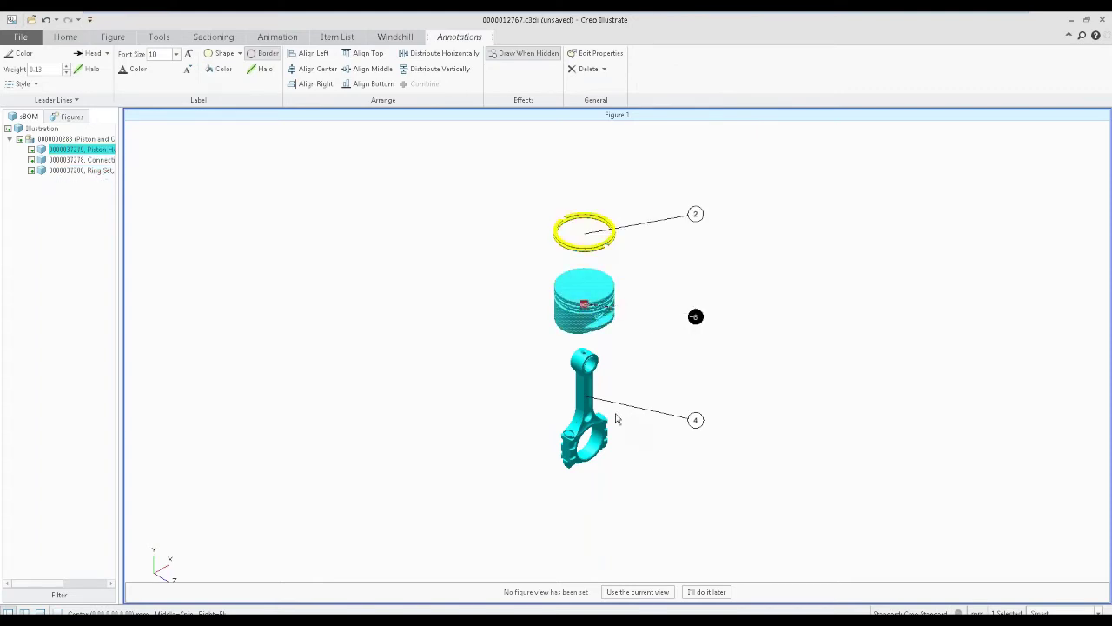
click(617, 287)
mouse_move(617, 287)
mouse_down()
mouse_move(599, 300)
mouse_move(595, 291)
mouse_move(592, 328)
mouse_up()
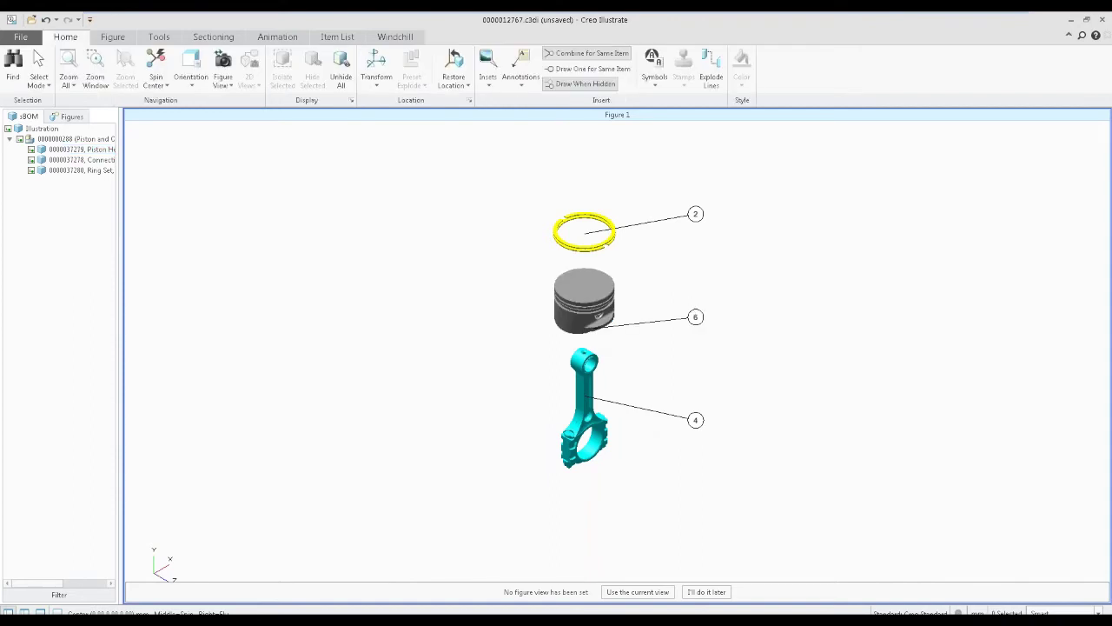
Try the Shaded Illustration and White Shaded Illustration render styles on the piston figure, then settle on Shaded with Edges.
click(426, 319)
click(112, 36)
click(184, 82)
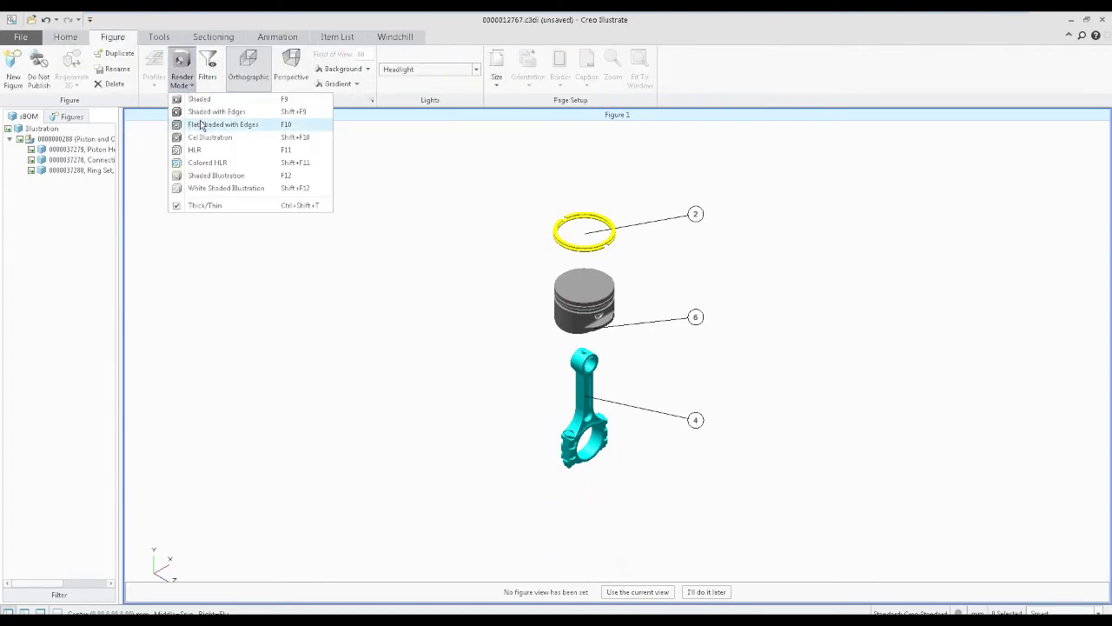
click(199, 175)
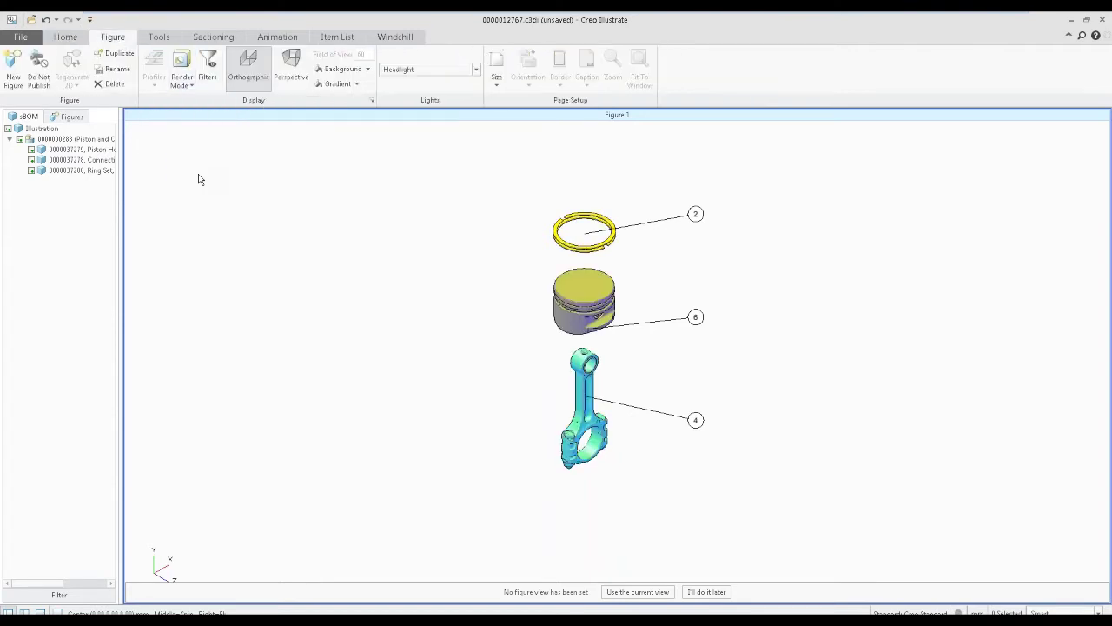
click(182, 78)
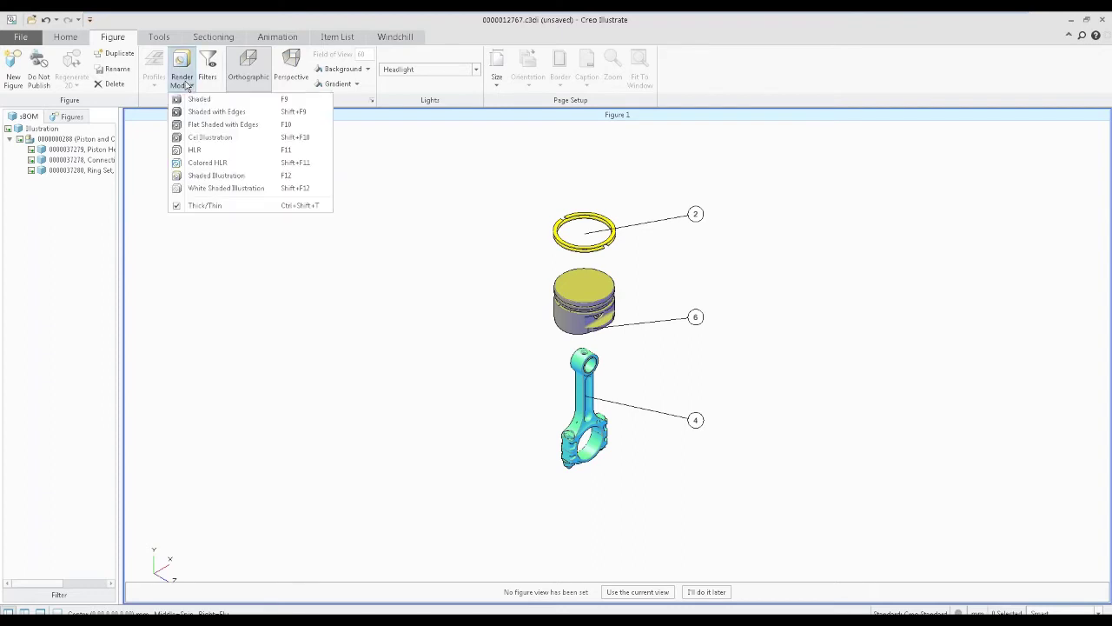
click(226, 189)
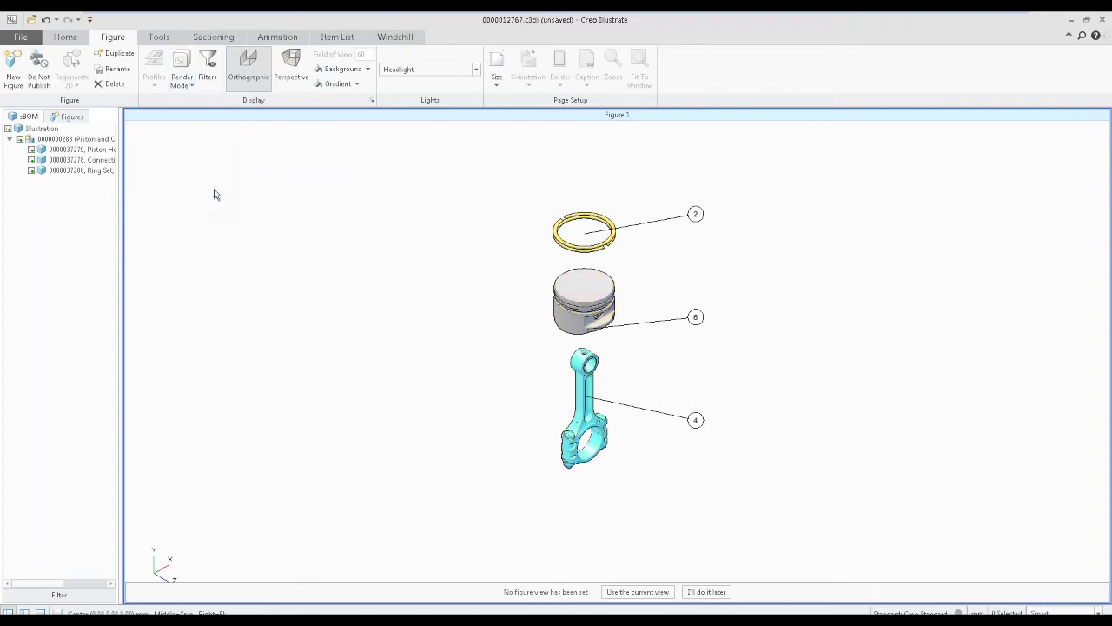
click(183, 82)
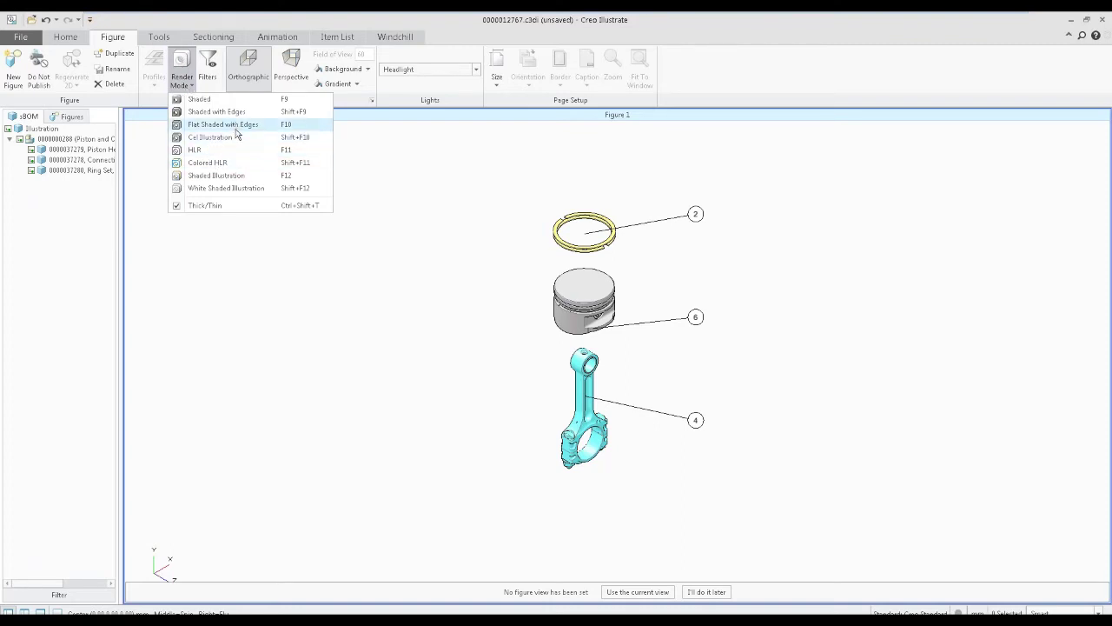
click(239, 119)
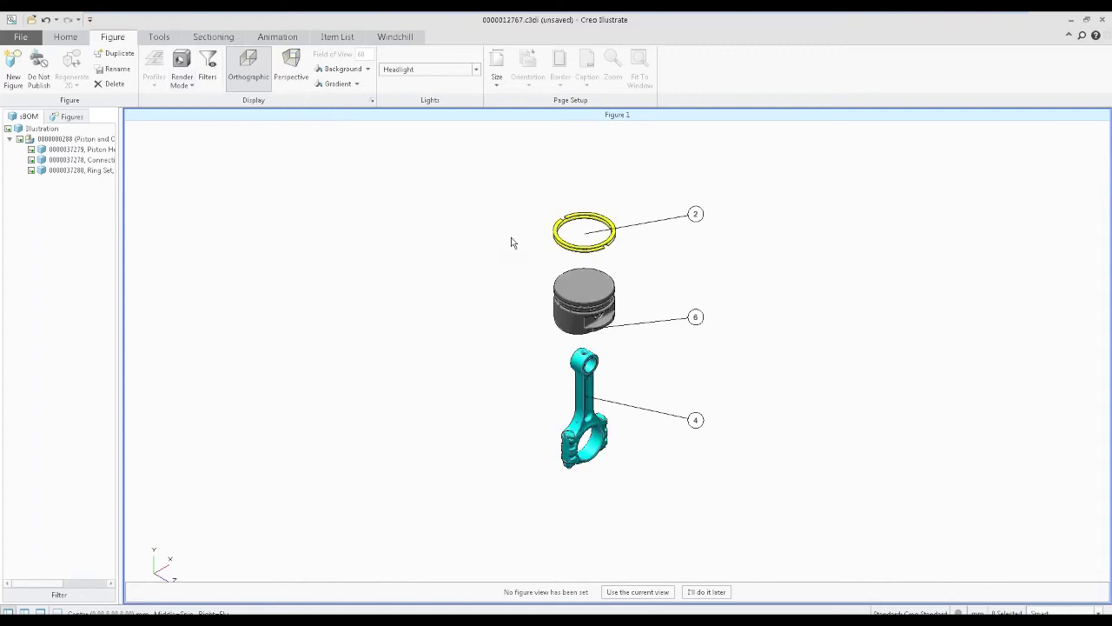
Reattach balloon 2's leader to the right edge of the ring.
scroll(513, 243, up, 3)
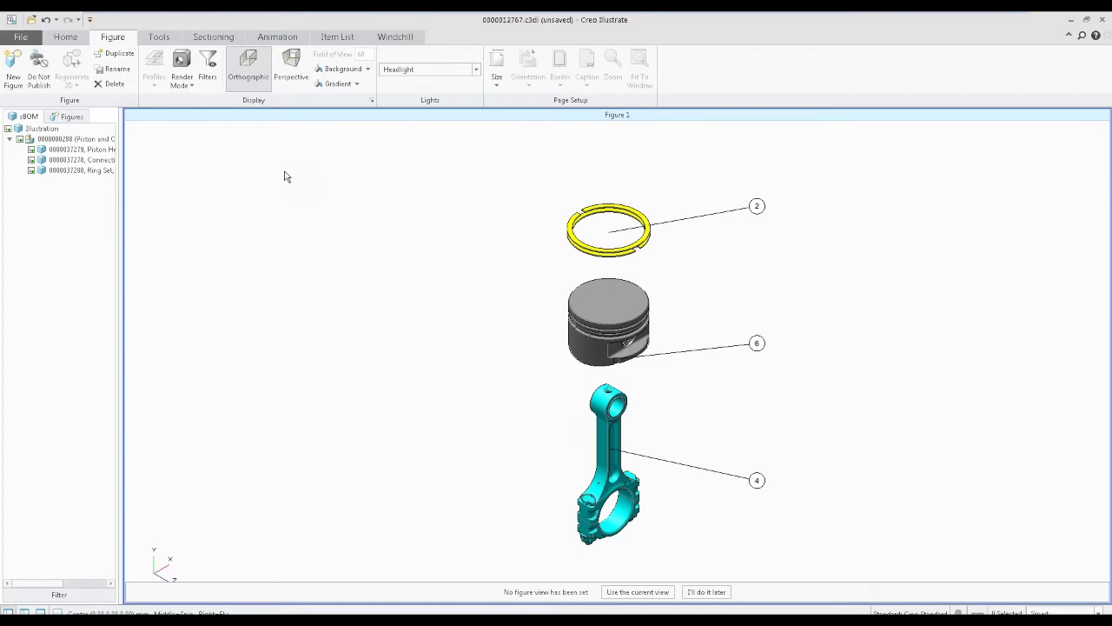
click(708, 216)
drag(614, 233, 647, 221)
click(701, 198)
Set the figure page to A4 in landscape orientation and fit the page to the window.
click(498, 87)
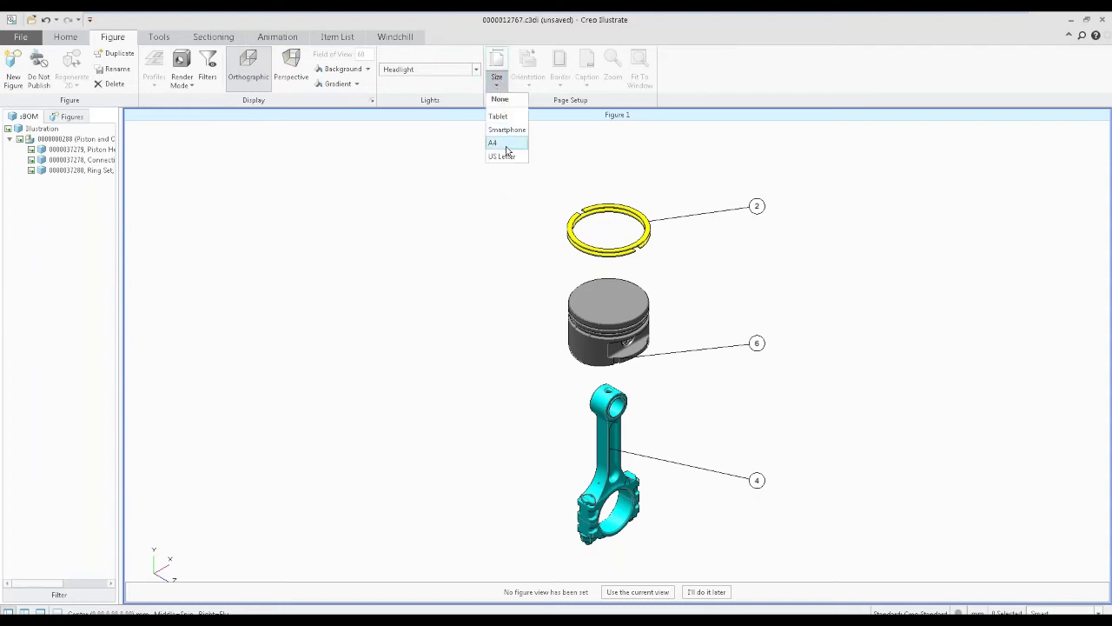
click(507, 157)
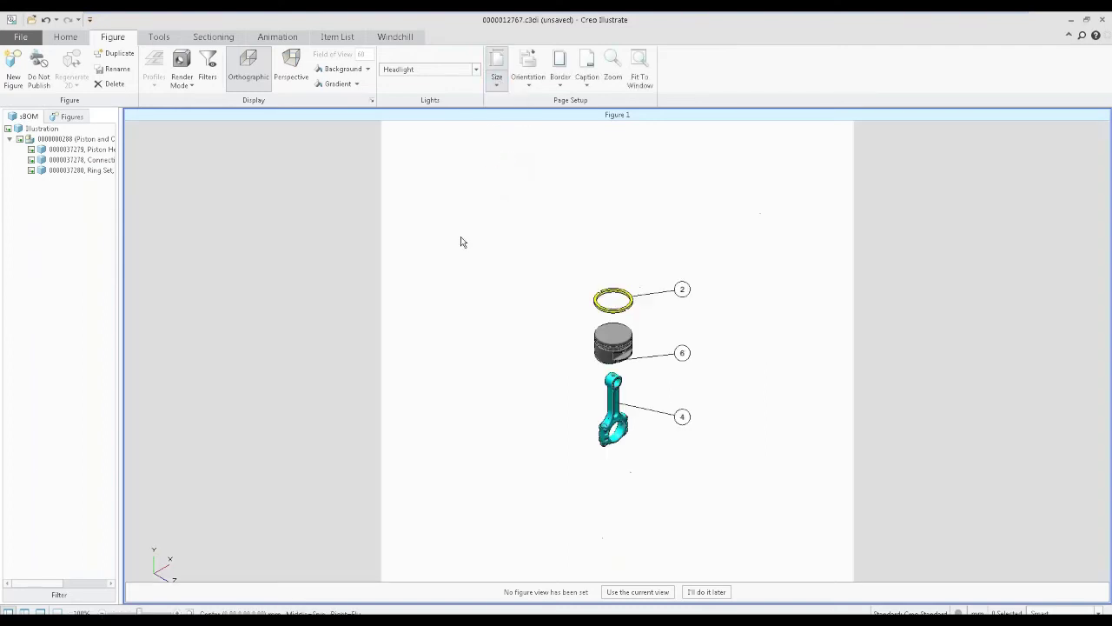
click(640, 71)
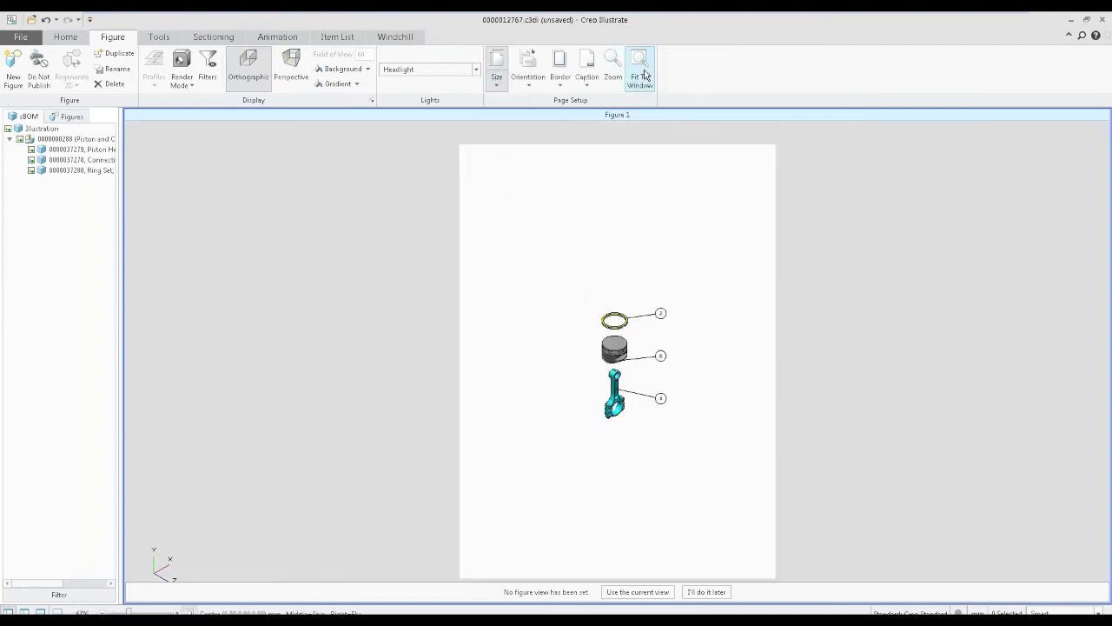
click(529, 84)
click(544, 126)
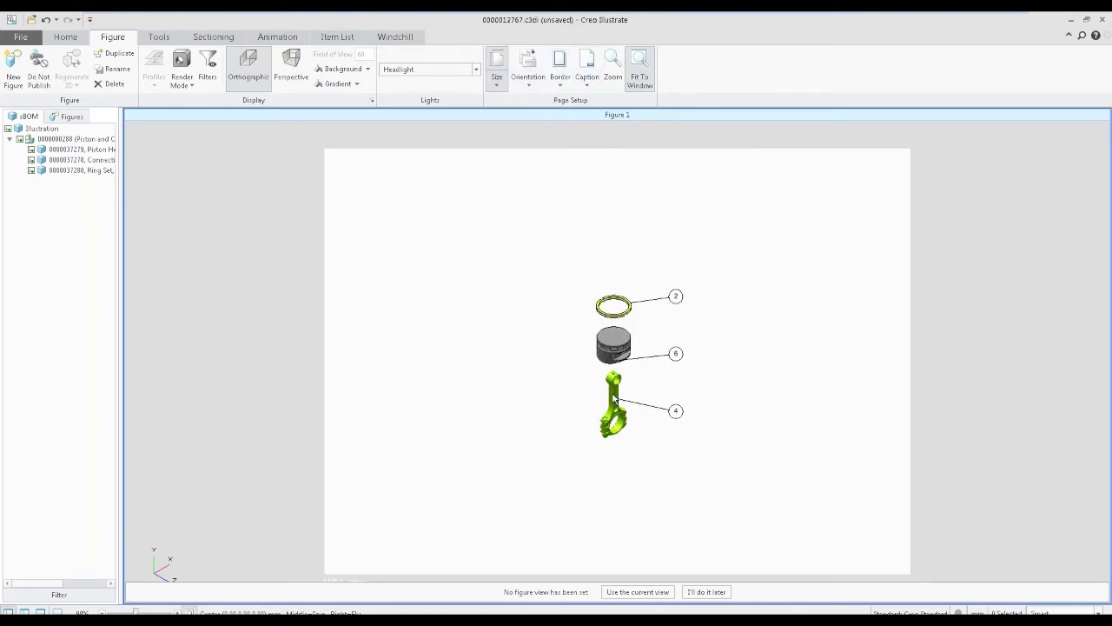
Zoom in and turn the piston model so it sits higher on the page.
scroll(598, 386, up, 5)
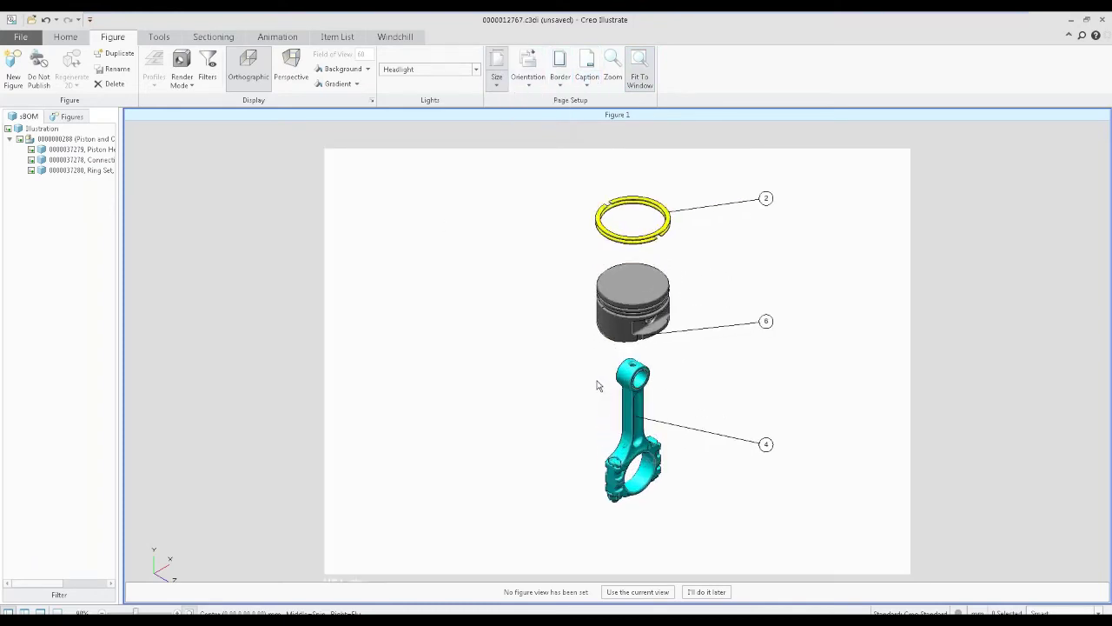
middle_drag(619, 287, 614, 272)
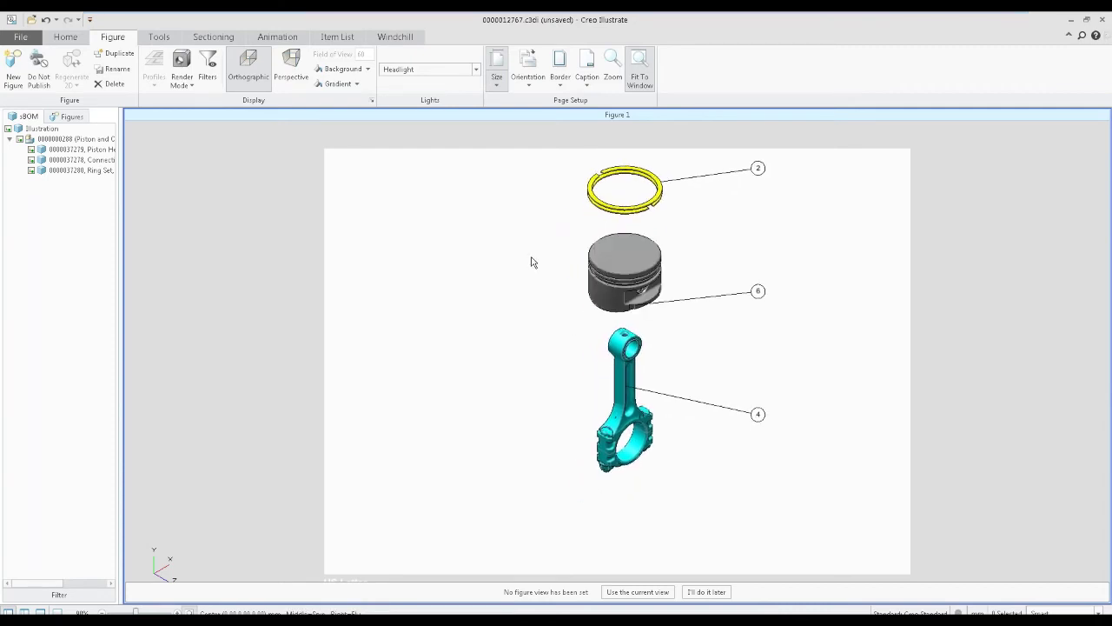
click(614, 276)
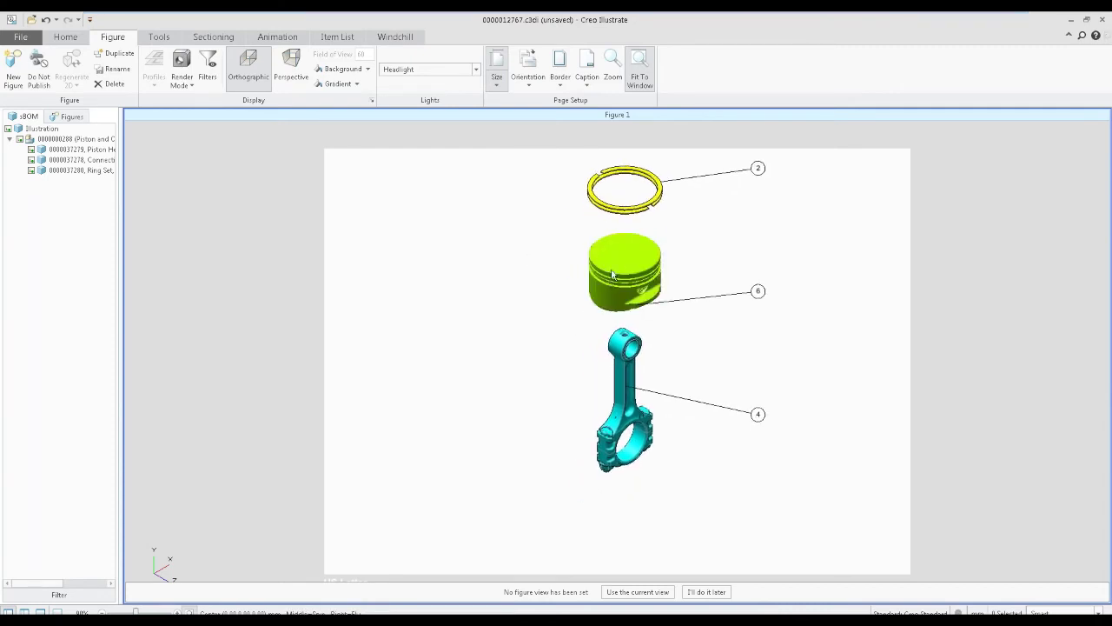
click(498, 267)
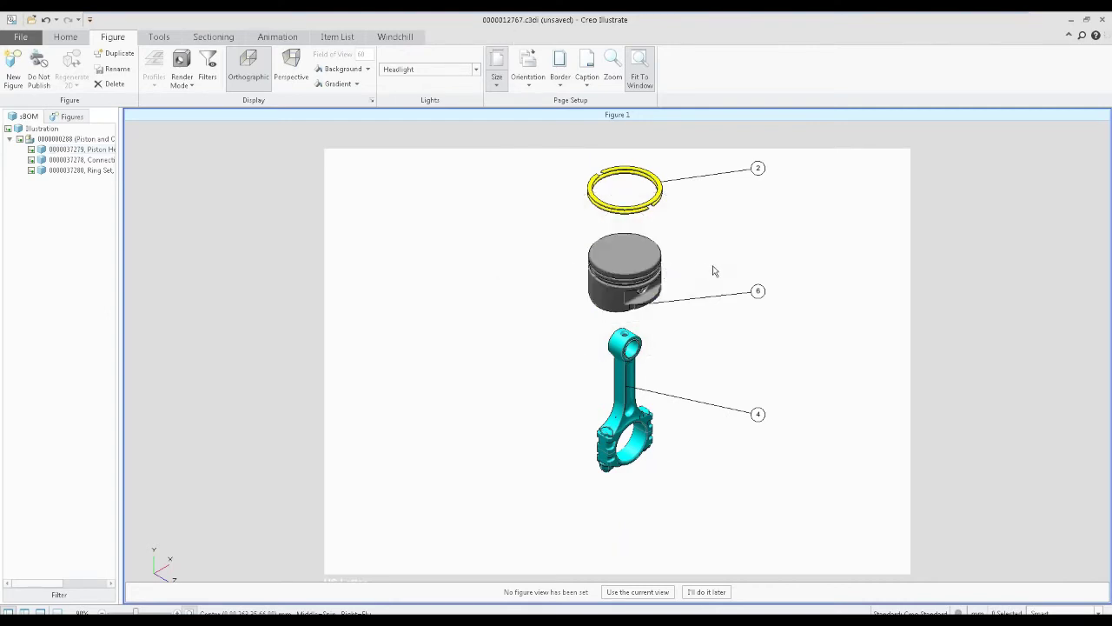
click(631, 276)
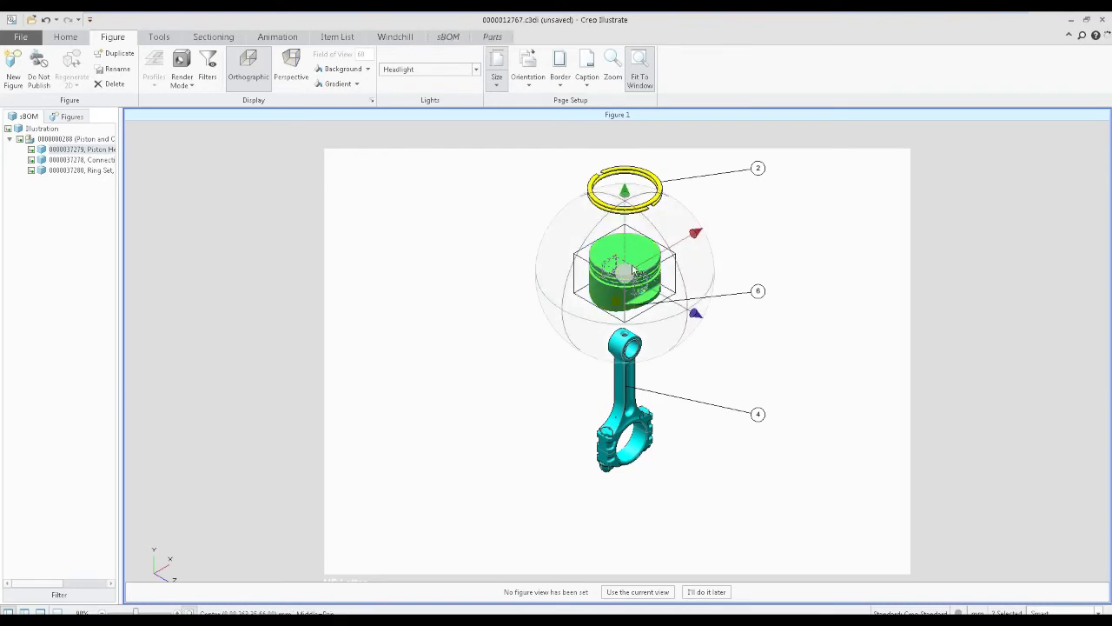
click(717, 270)
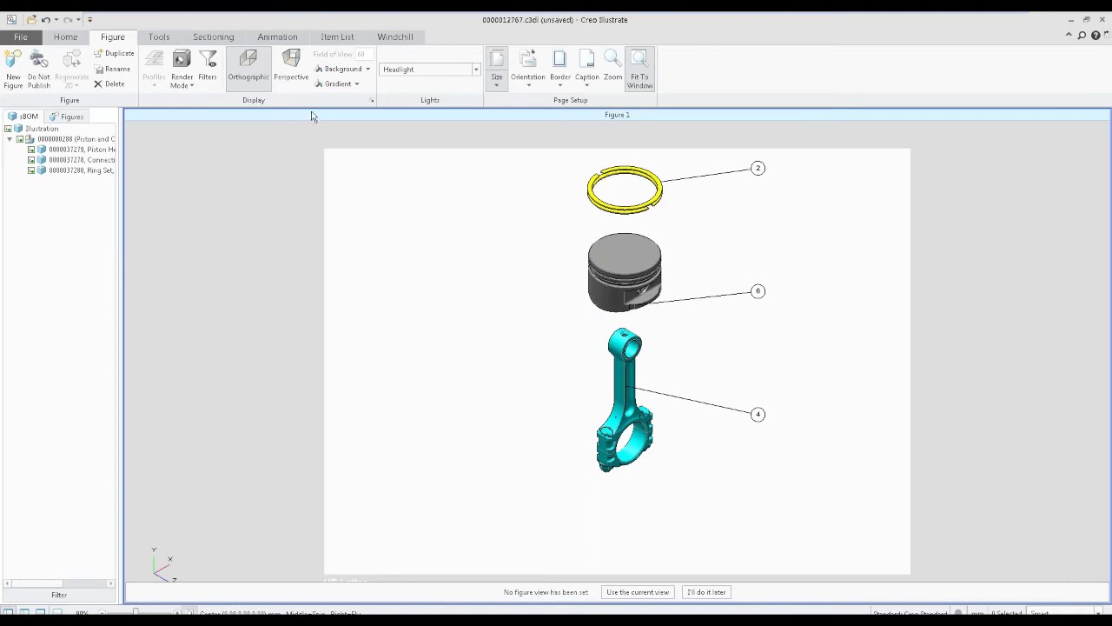
Auto-check in the piston illustration to Windchill, accept the conflicts, and close Creo Illustrate.
click(396, 38)
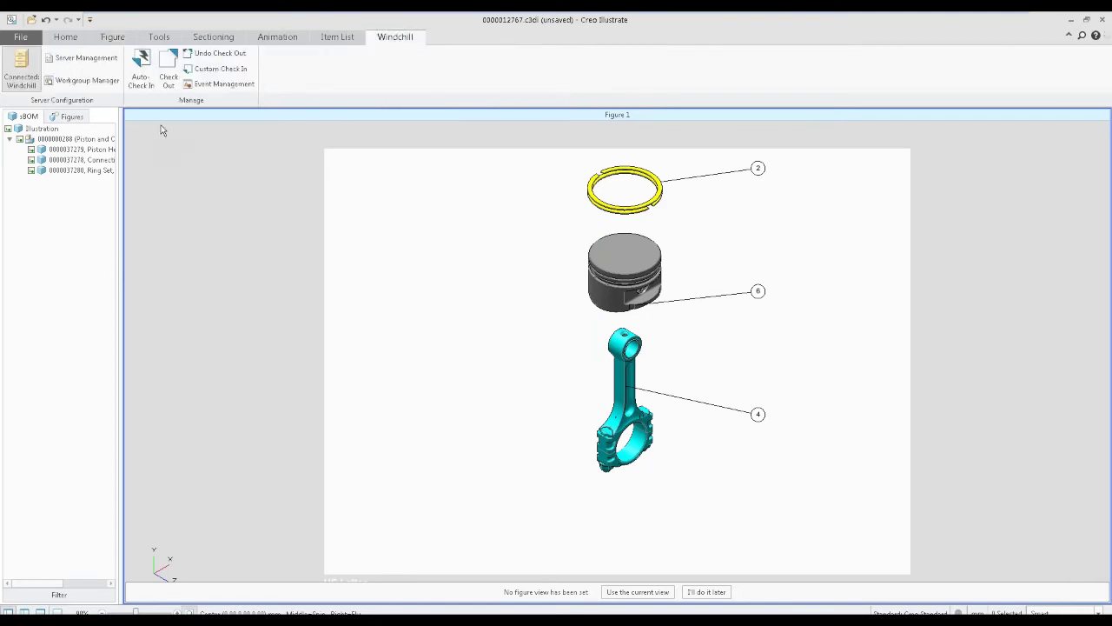
click(141, 64)
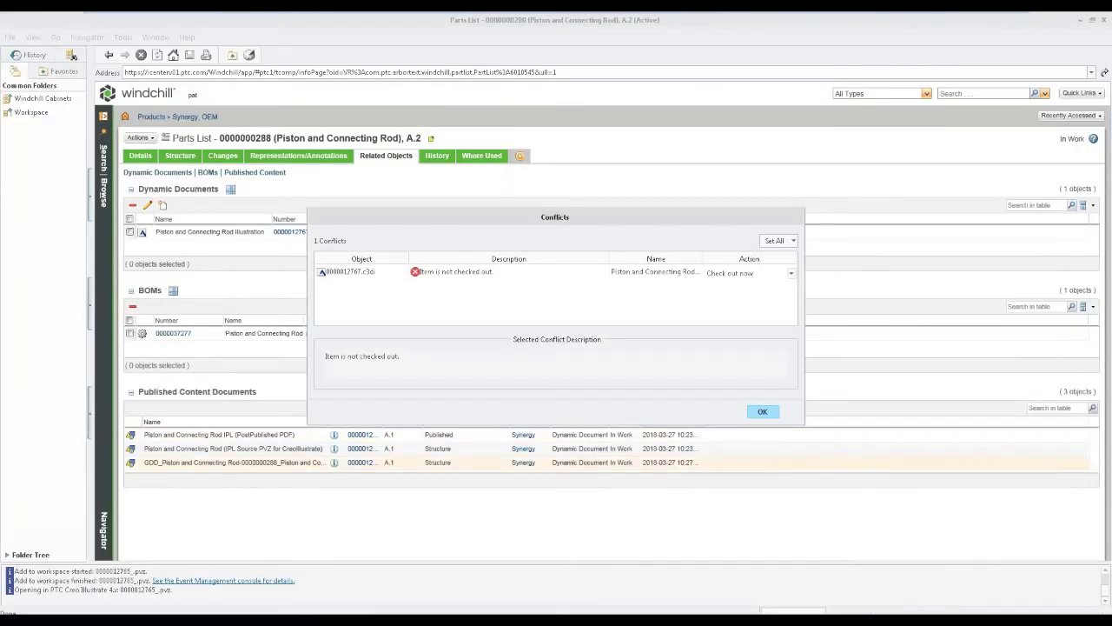
click(762, 412)
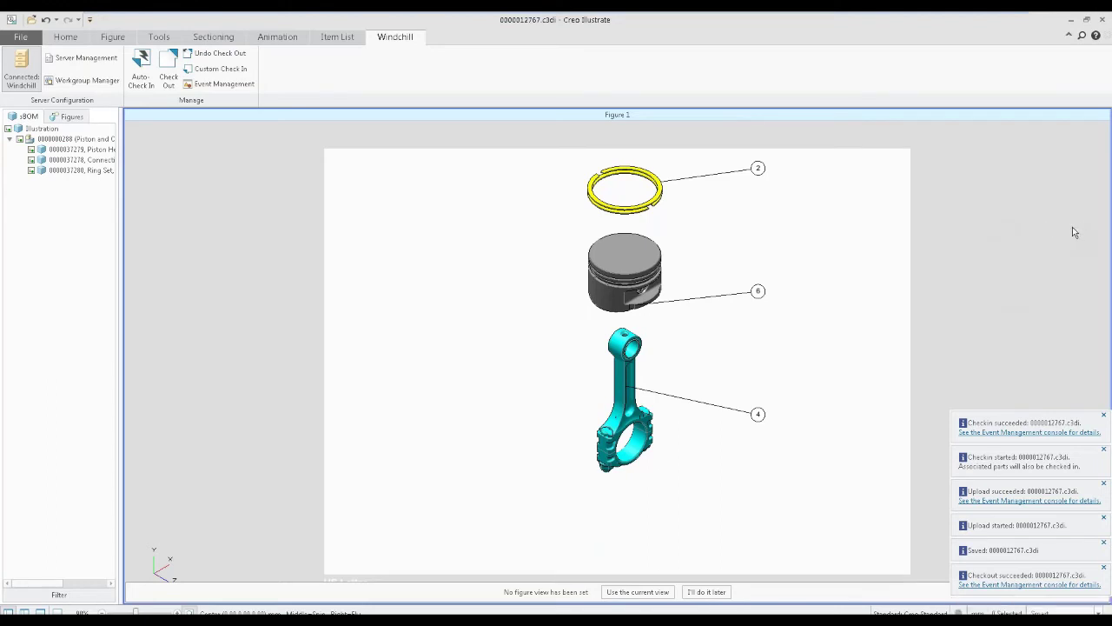
click(1101, 22)
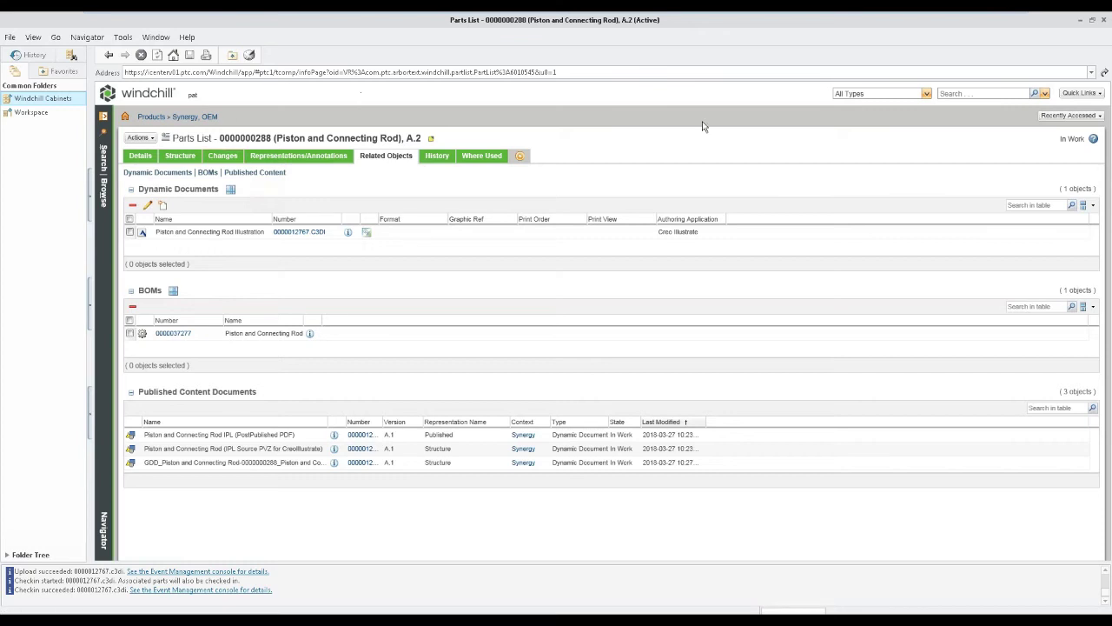
Return to the parts list in the browser and show its Representations/Annotations tab.
click(1082, 20)
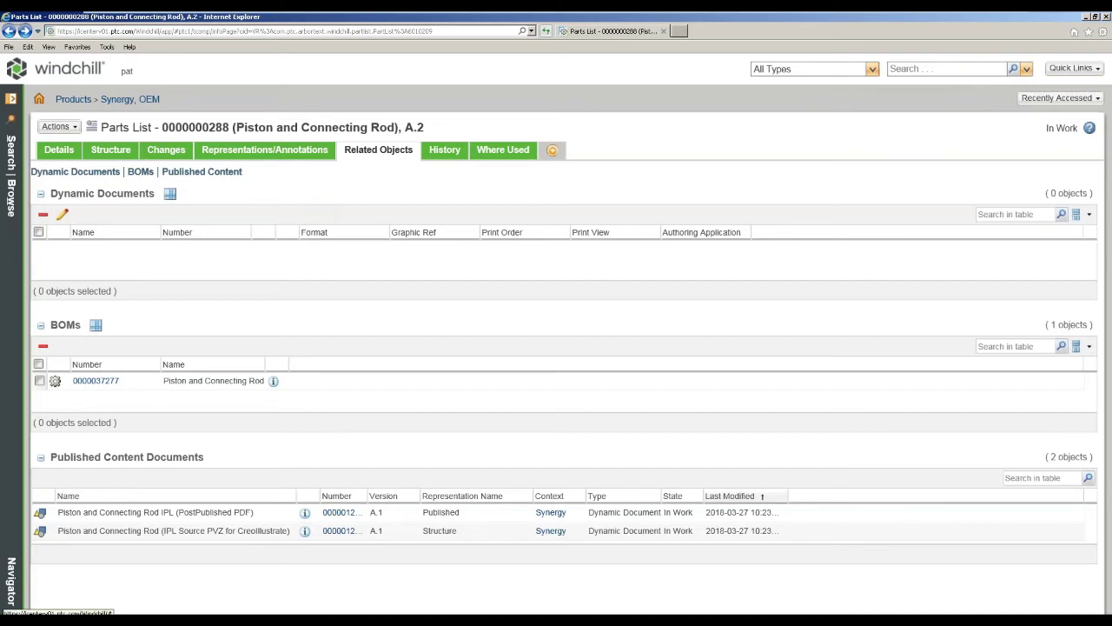
click(102, 153)
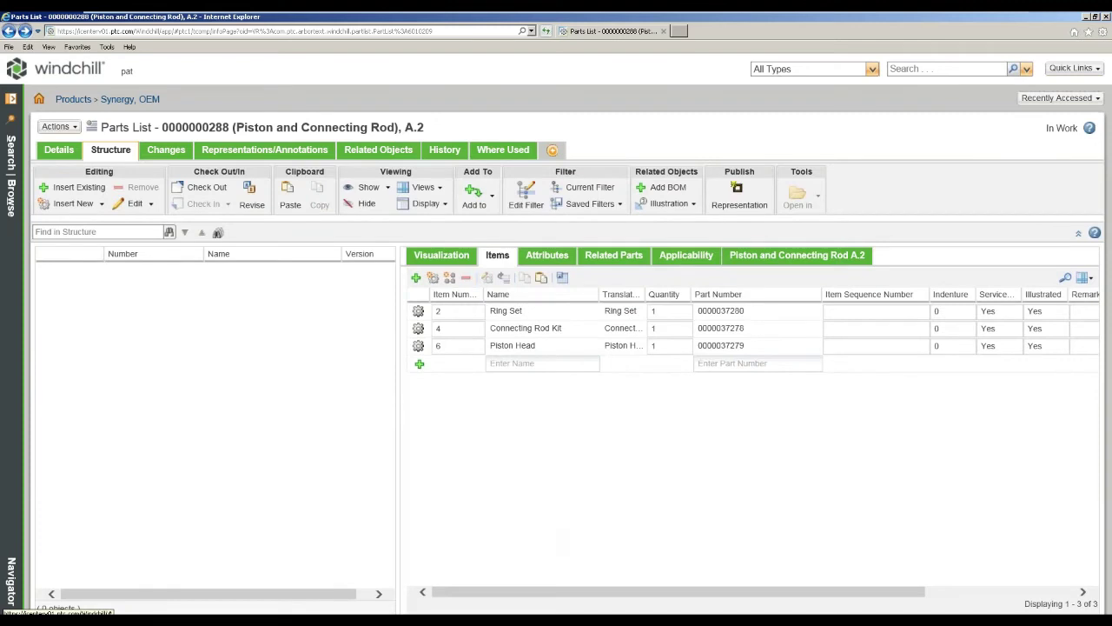
click(249, 153)
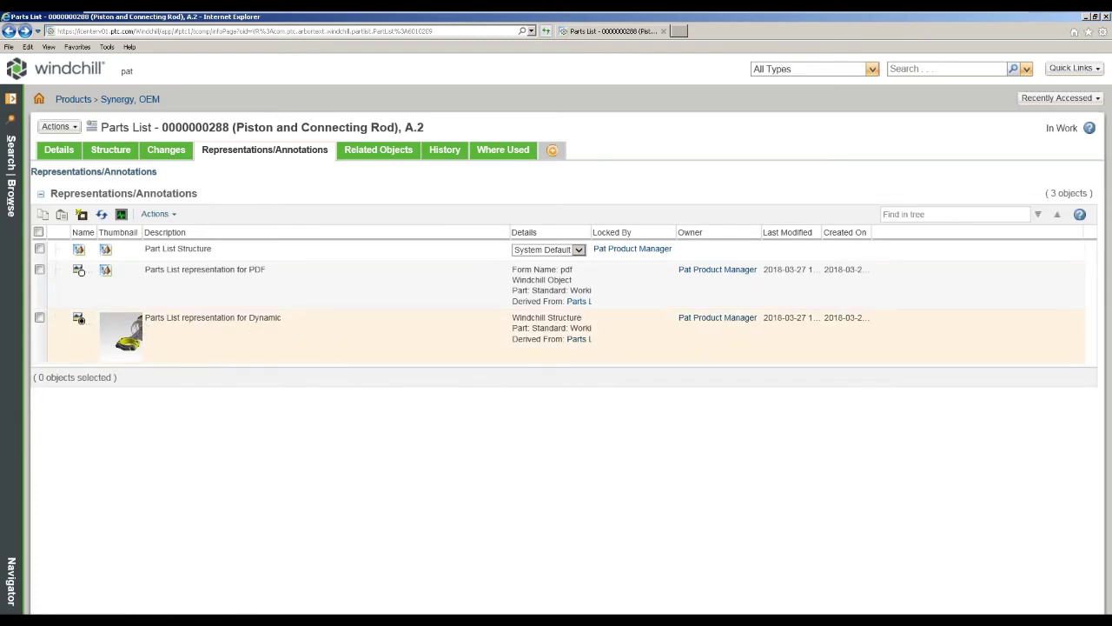
Launch the Dynamic representation in Creo View and sign in with the user's credentials.
click(127, 335)
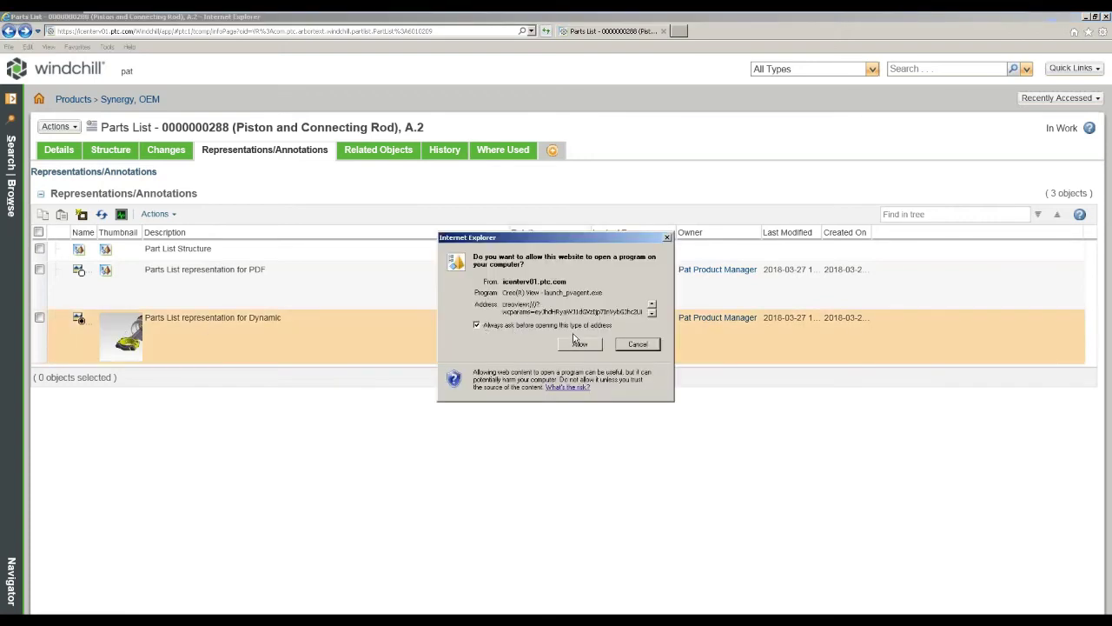
click(580, 345)
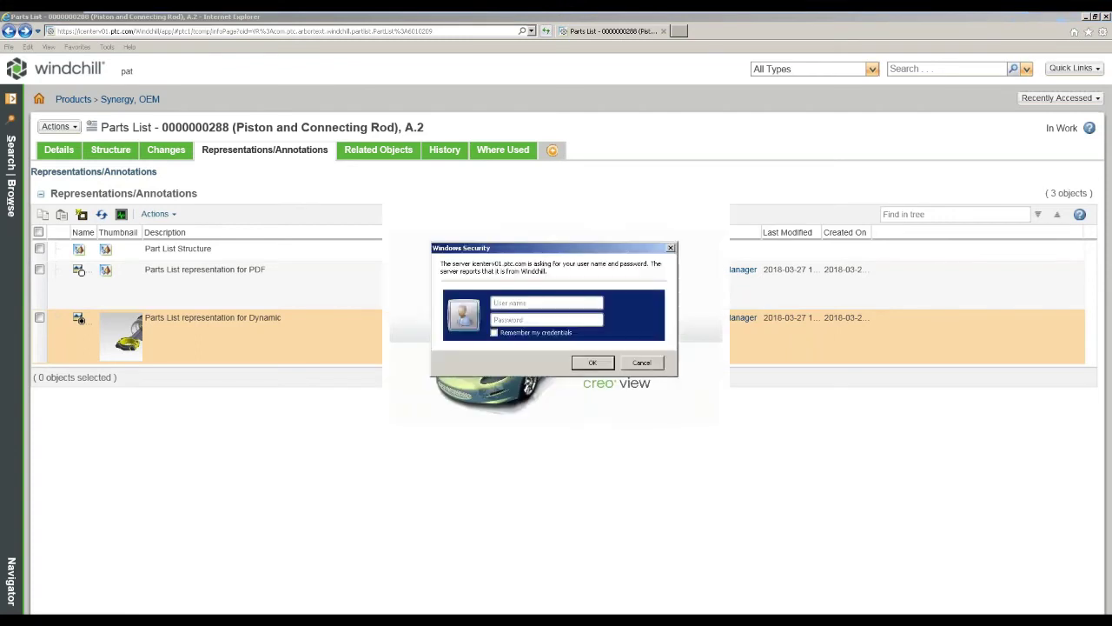
key(Tab)
click(599, 363)
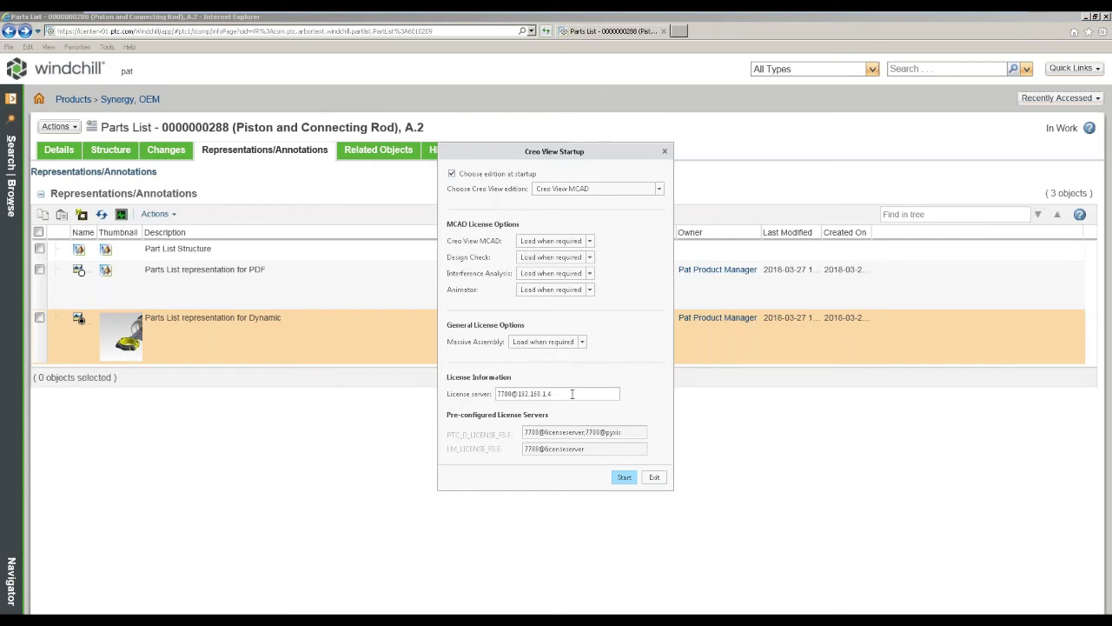
Set the license server to licenseserver and start Creo View.
key(BackSpace)
key(BackSpace)
key(BackSpace)
key(BackSpace)
key(BackSpace)
key(BackSpace)
key(BackSpace)
key(BackSpace)
key(BackSpace)
key(BackSpace)
key(BackSpace)
text(licenseserver)
click(624, 477)
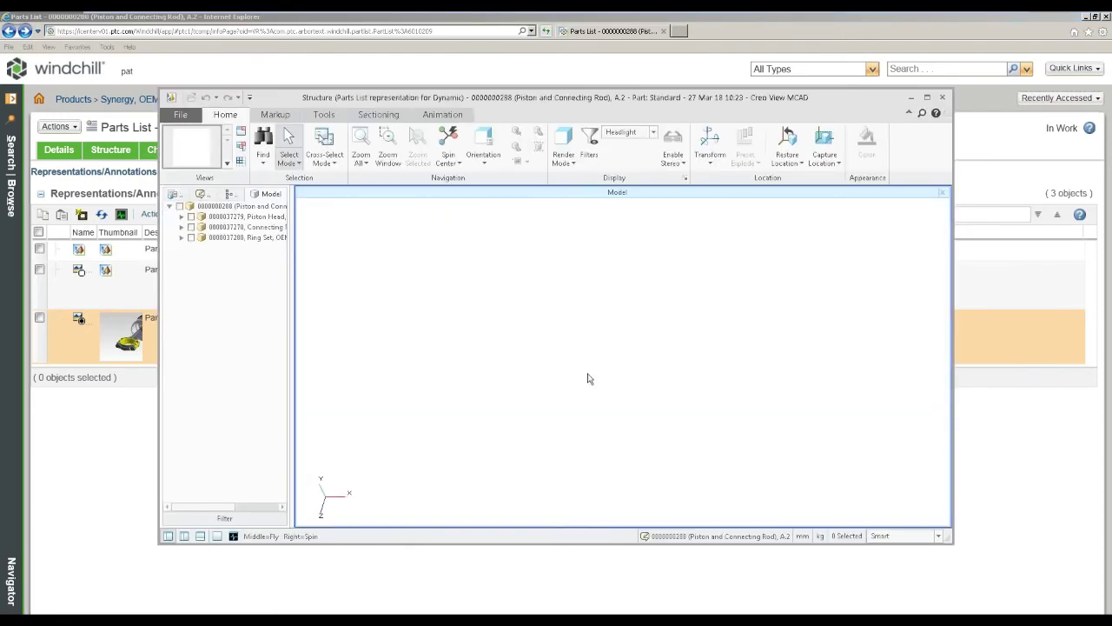
Show all piston assembly parts, spin the model to inspect it, then close Creo View.
click(180, 206)
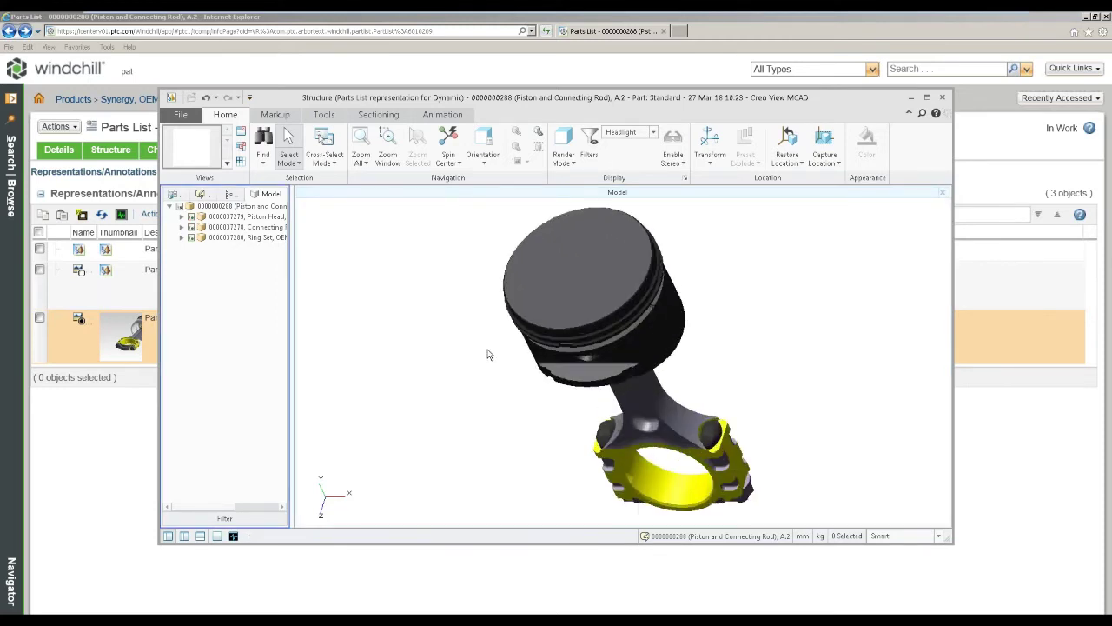
middle_drag(562, 343, 469, 344)
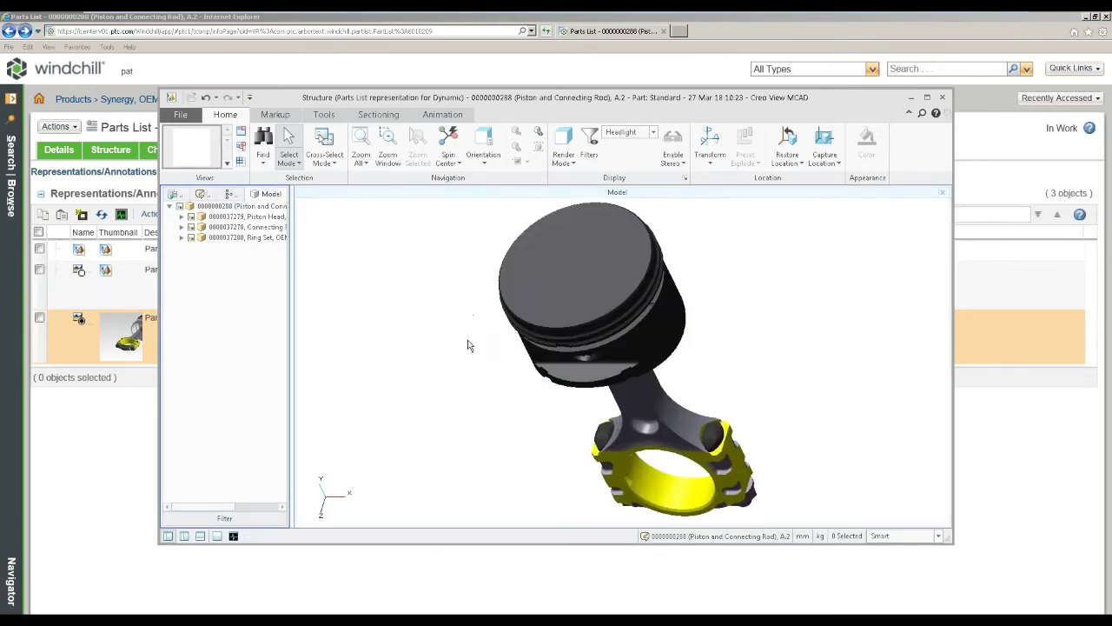
click(468, 346)
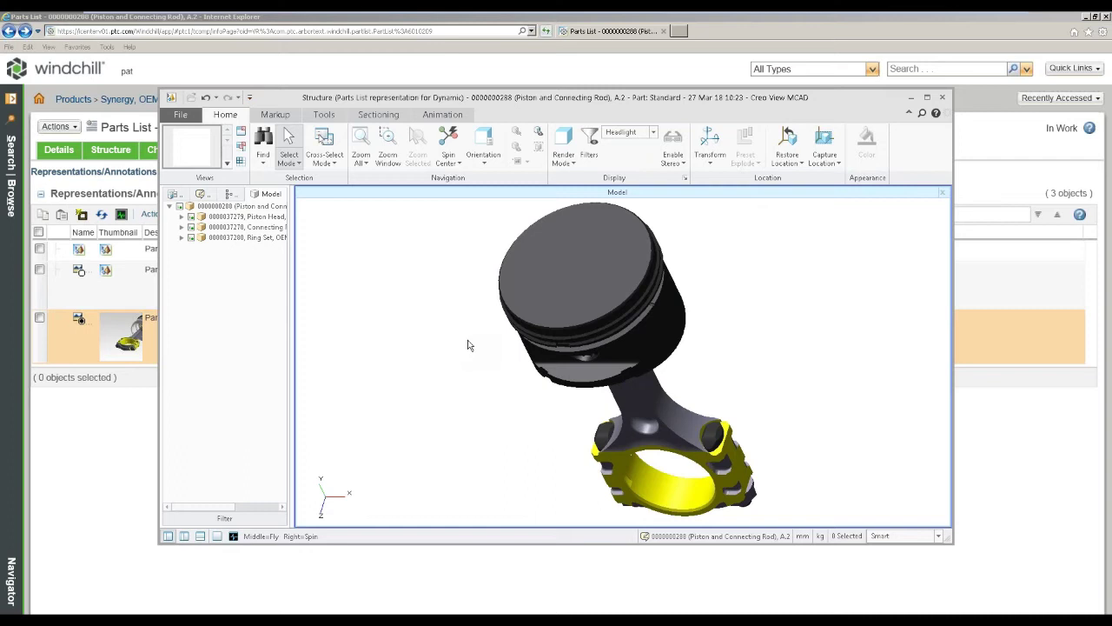
right_drag(519, 400, 729, 314)
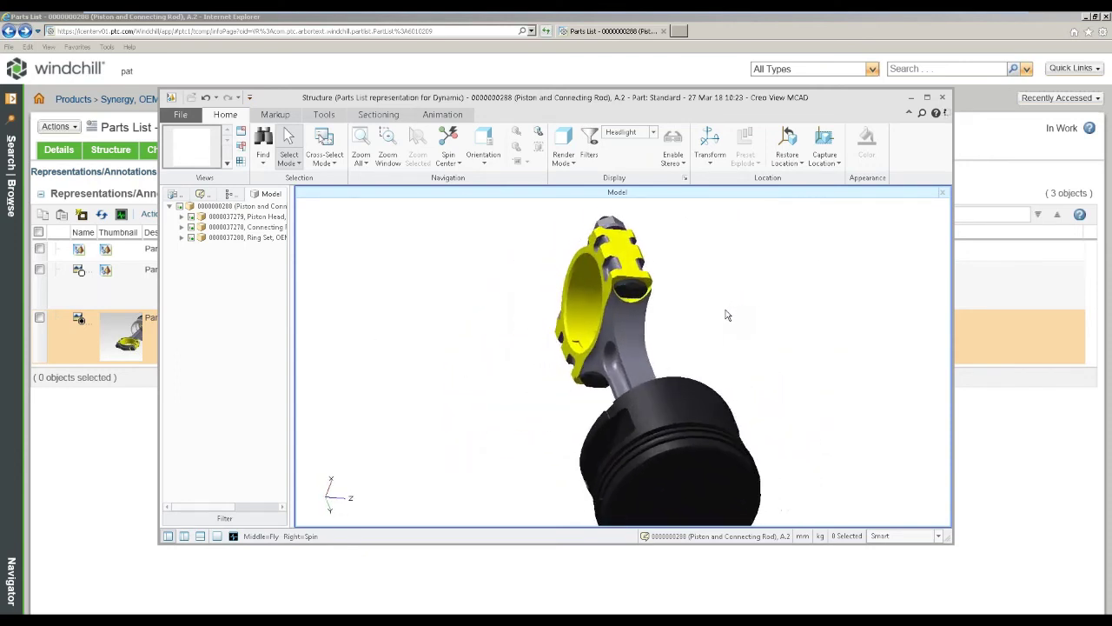
click(944, 98)
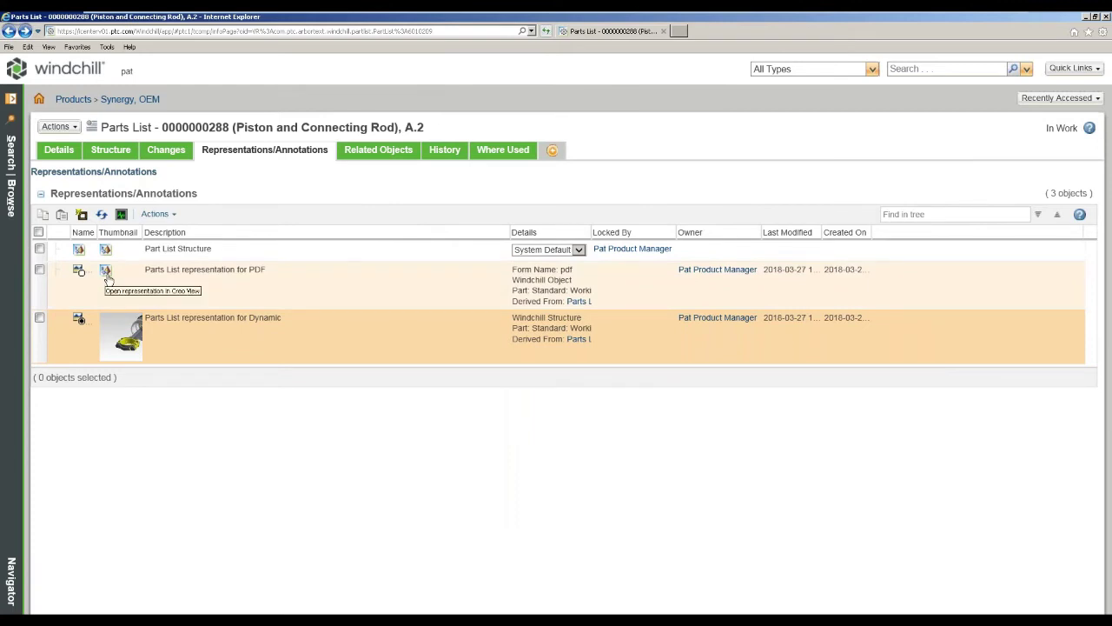
View the parts-list PDF 0000000288.pdf, close it, and refresh the representations page.
right_click(107, 278)
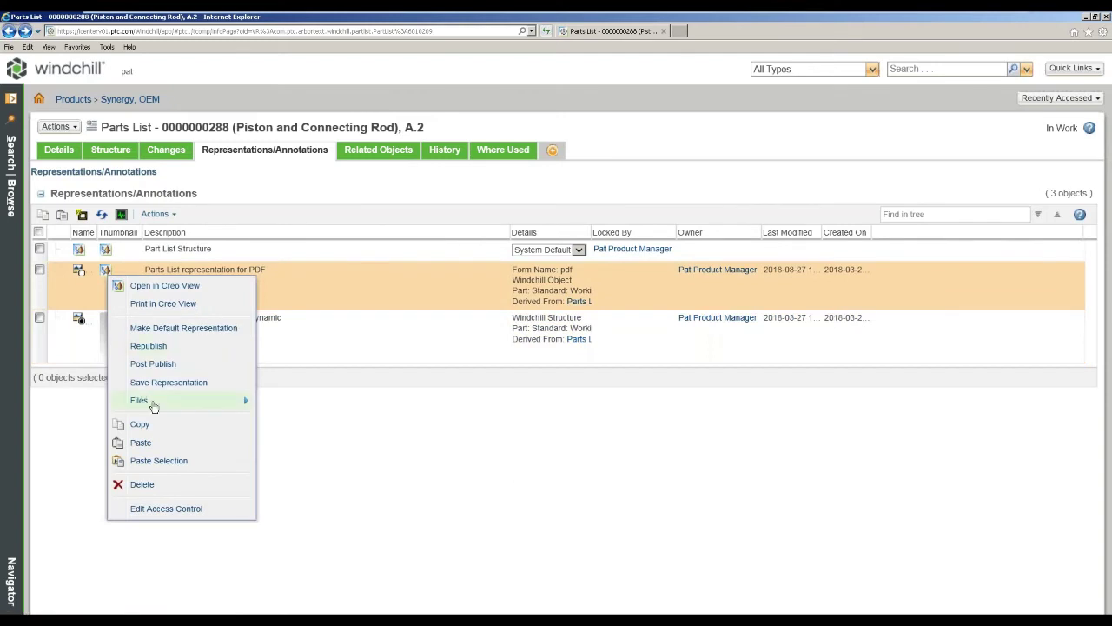
mouse_move(160, 404)
click(307, 403)
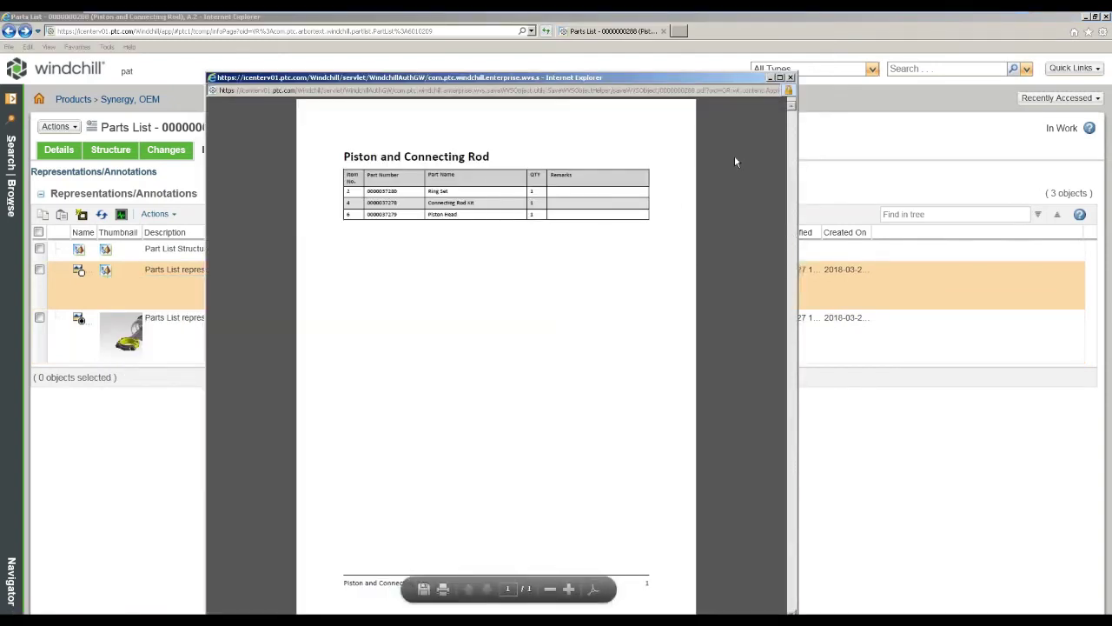
click(791, 78)
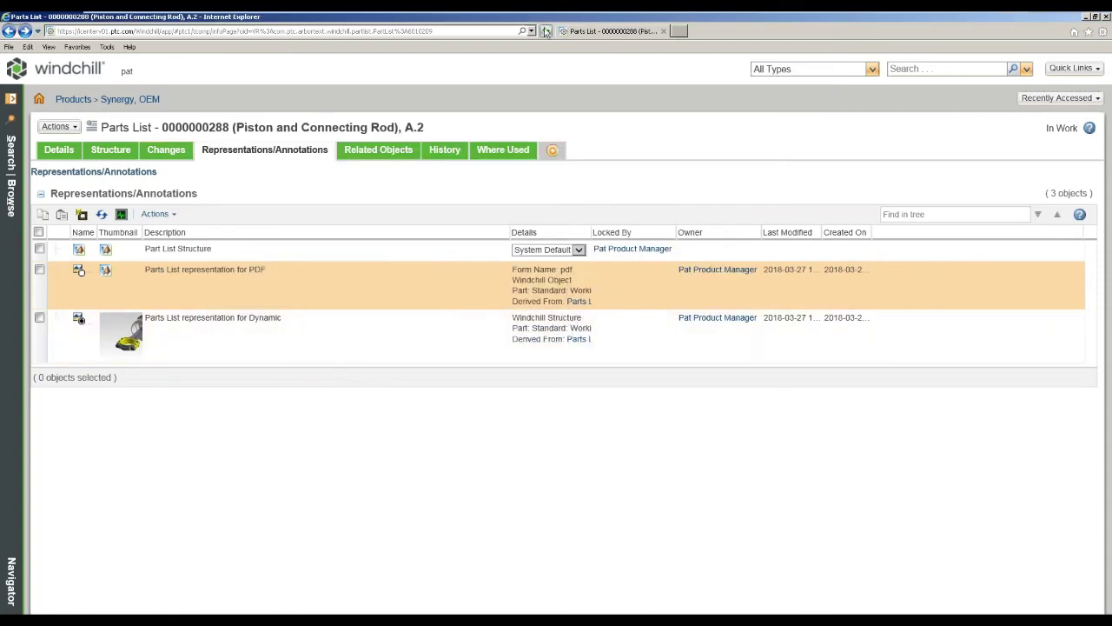
key(F5)
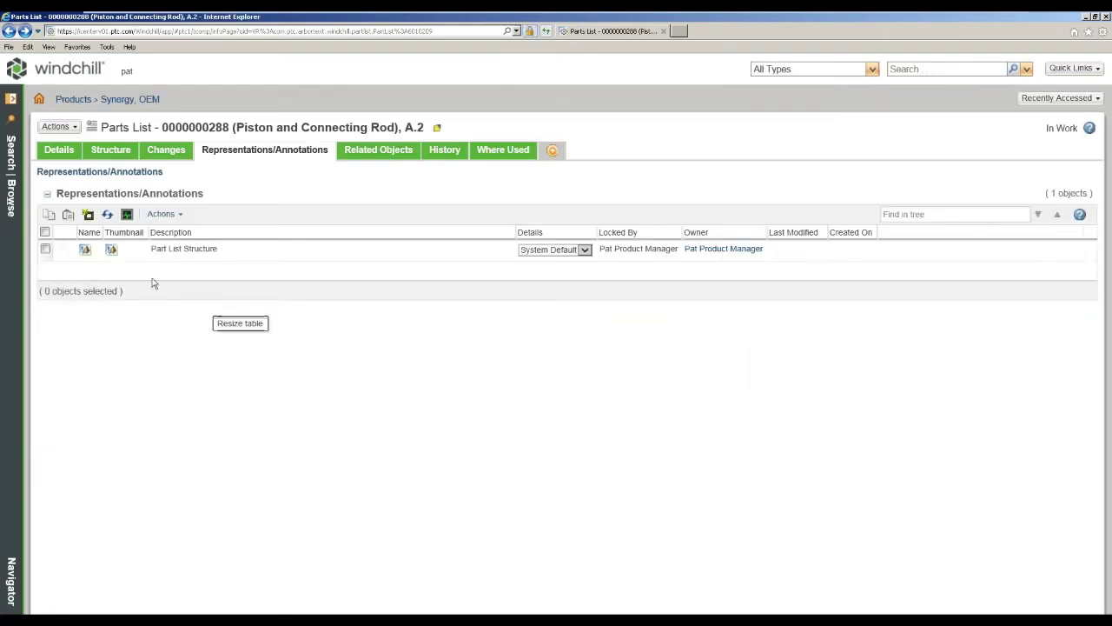
View the Part List Structure's full piston assembly in Creo View, then show recently visited products.
right_click(111, 252)
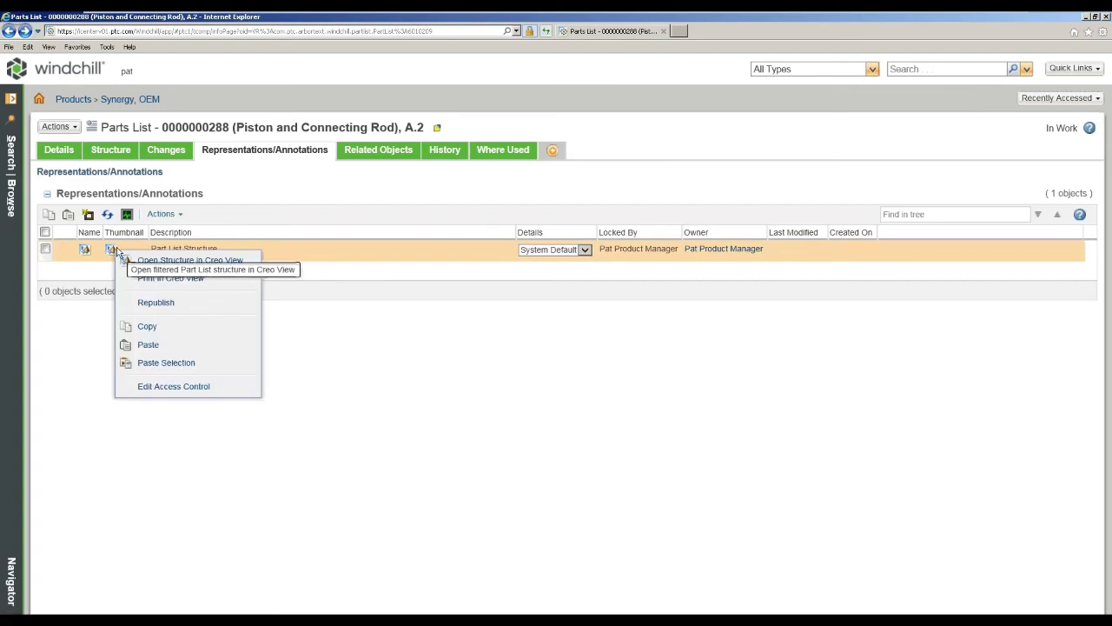
click(195, 260)
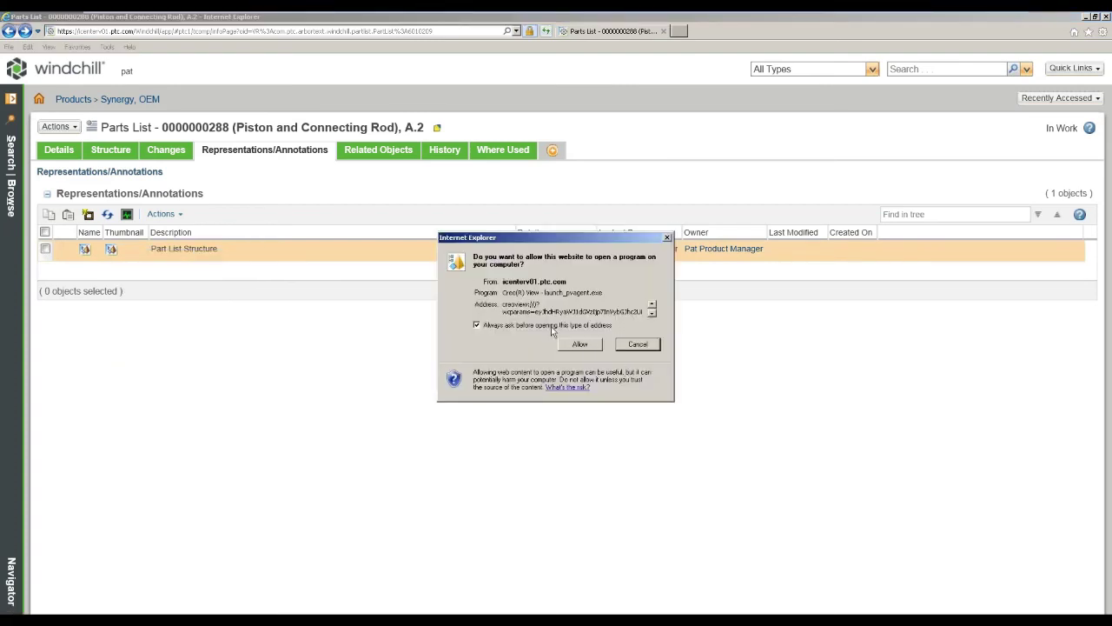
click(578, 344)
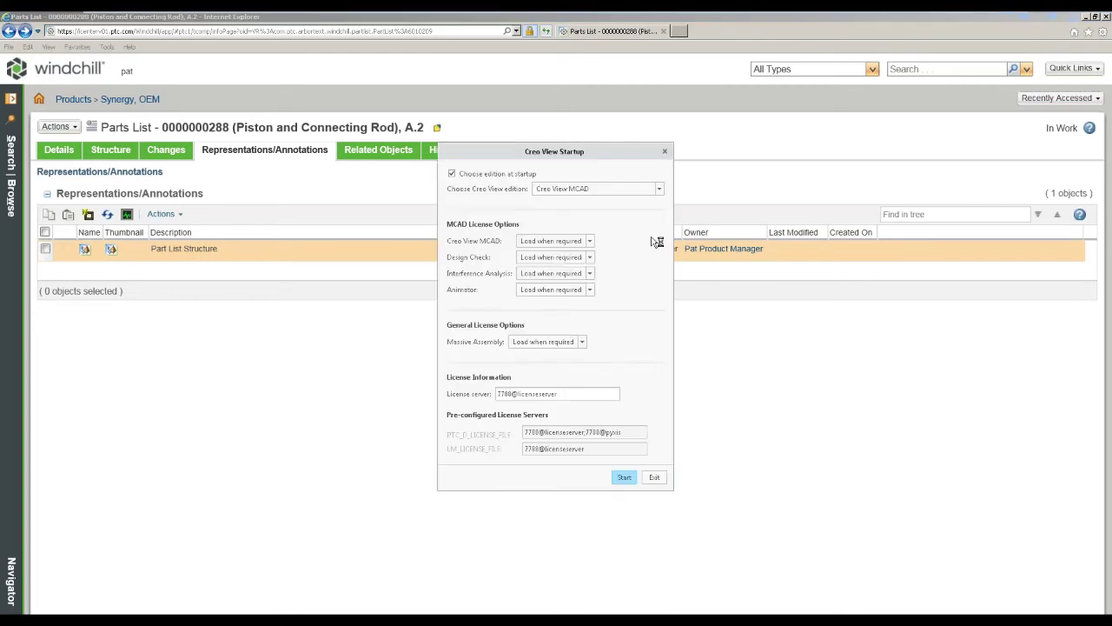
click(624, 478)
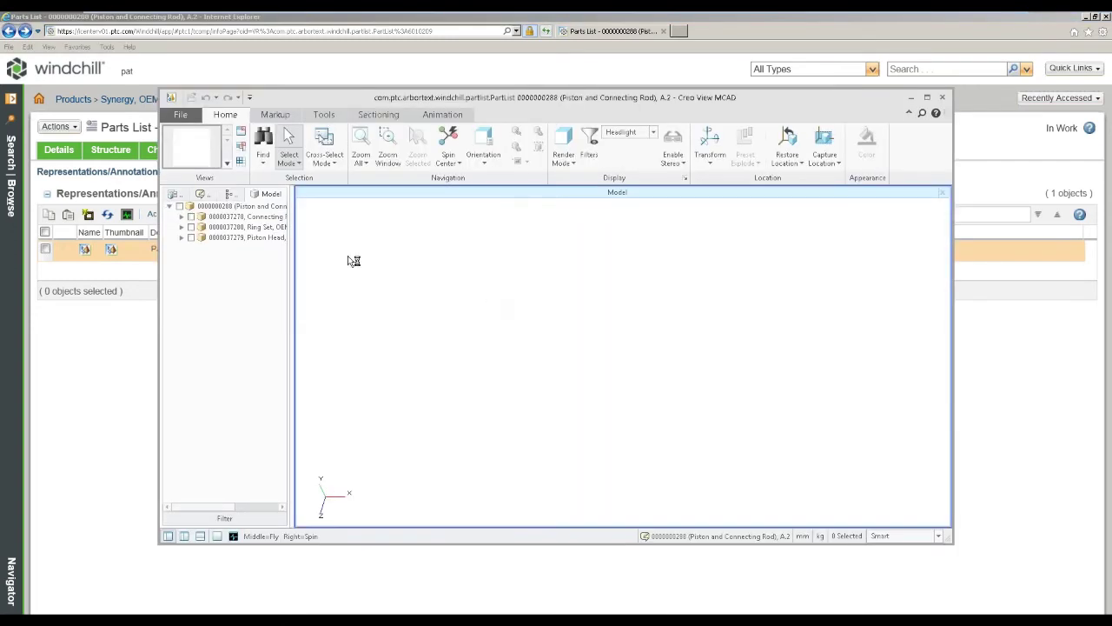
click(180, 206)
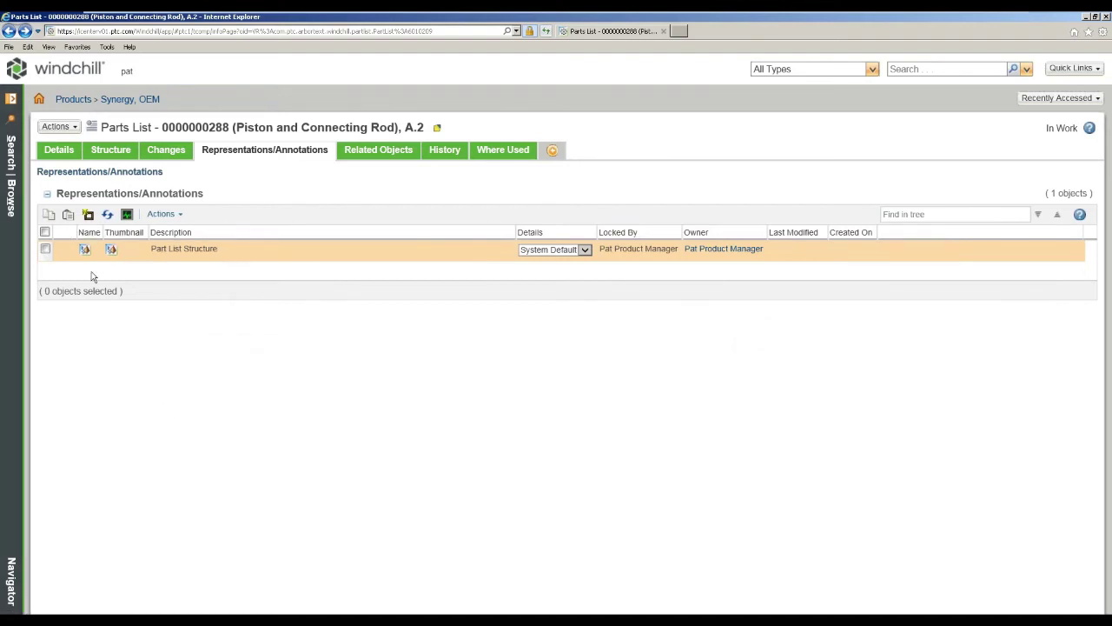
click(10, 200)
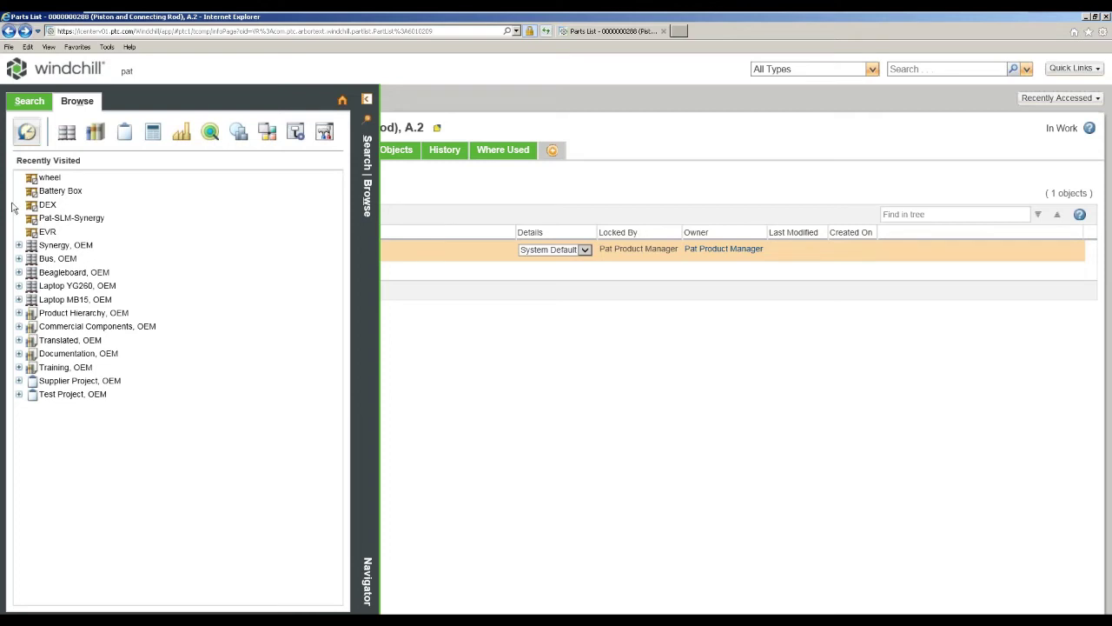
Expand Synergy, OEM, go to its Publication Structures, and start a new publication structure.
click(19, 245)
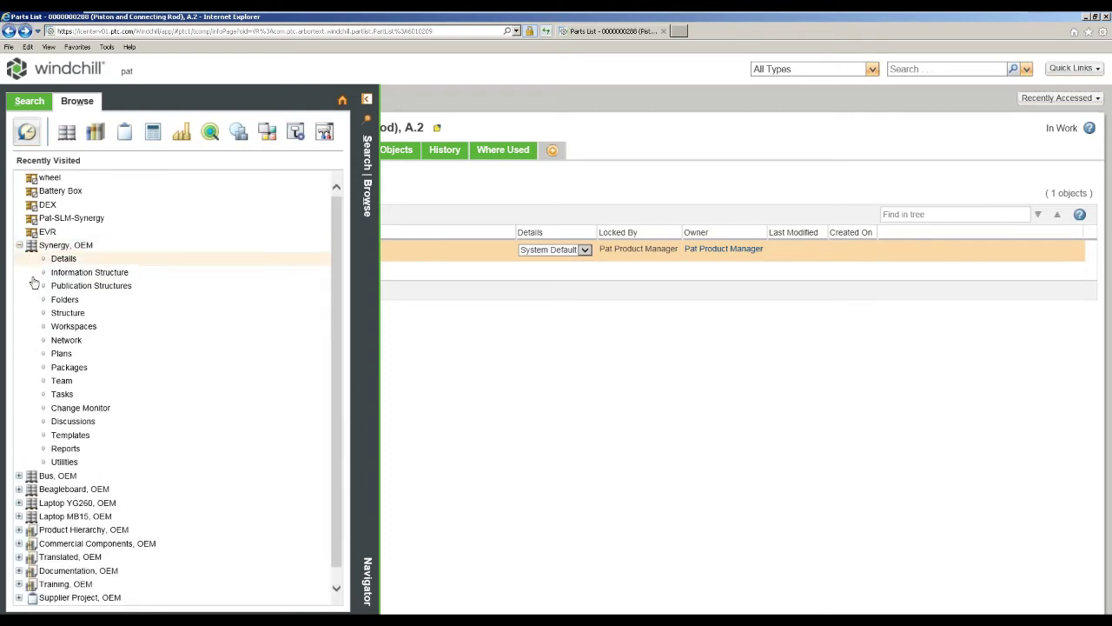
click(97, 286)
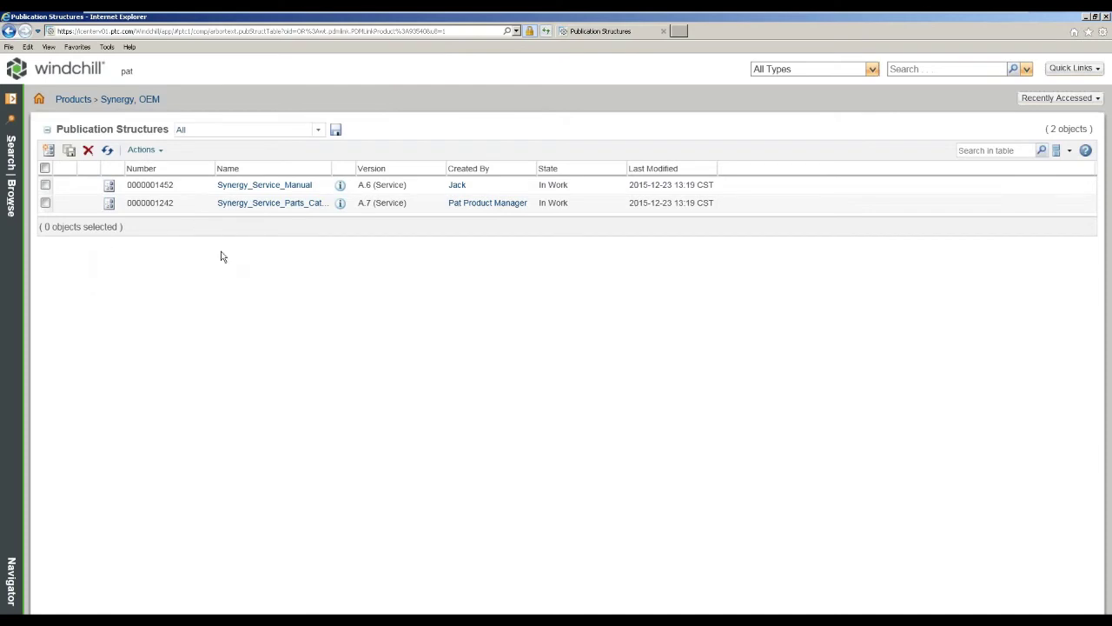
click(47, 150)
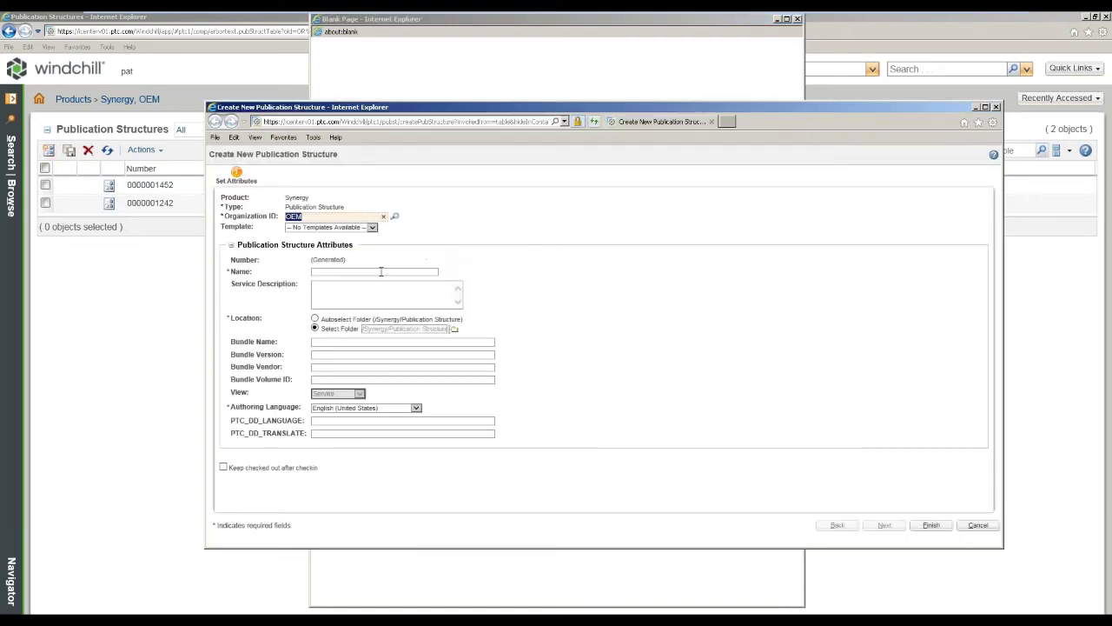
Name the publication structure 'Synergy Race Car Parts Book', finish, confirm the language, and close the window.
click(381, 271)
text(Synergy)
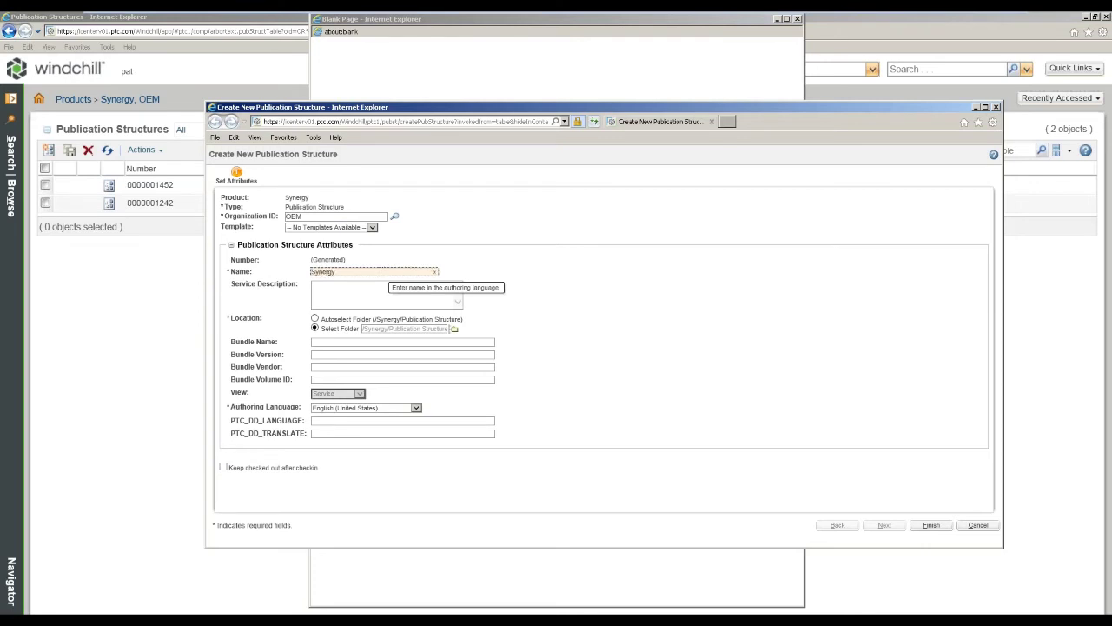
text( Race C)
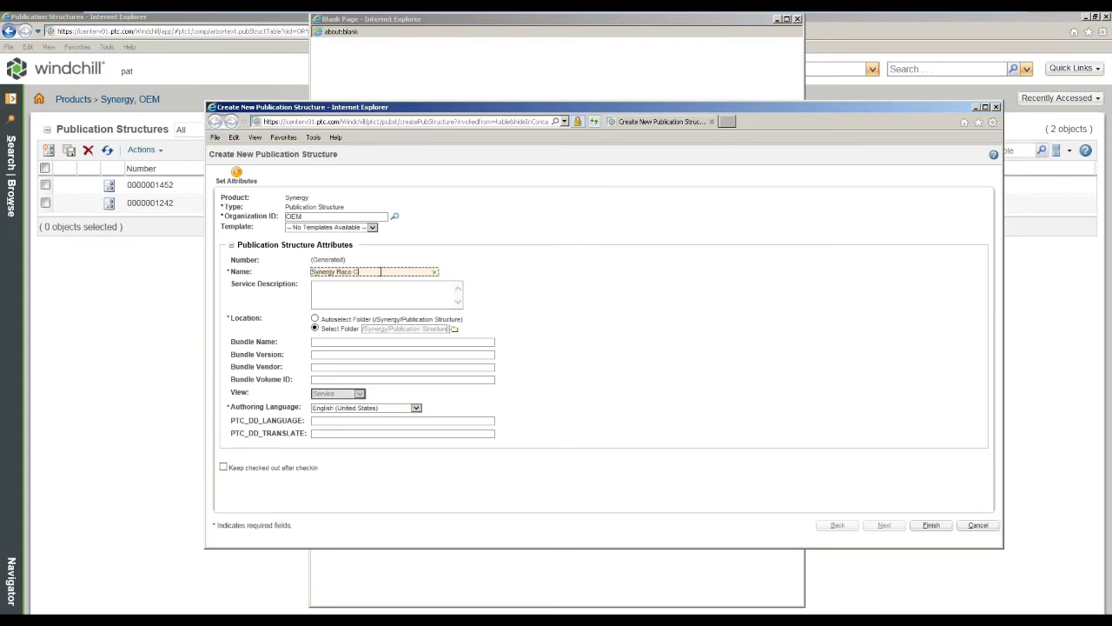
text(ar Parts Book)
click(930, 526)
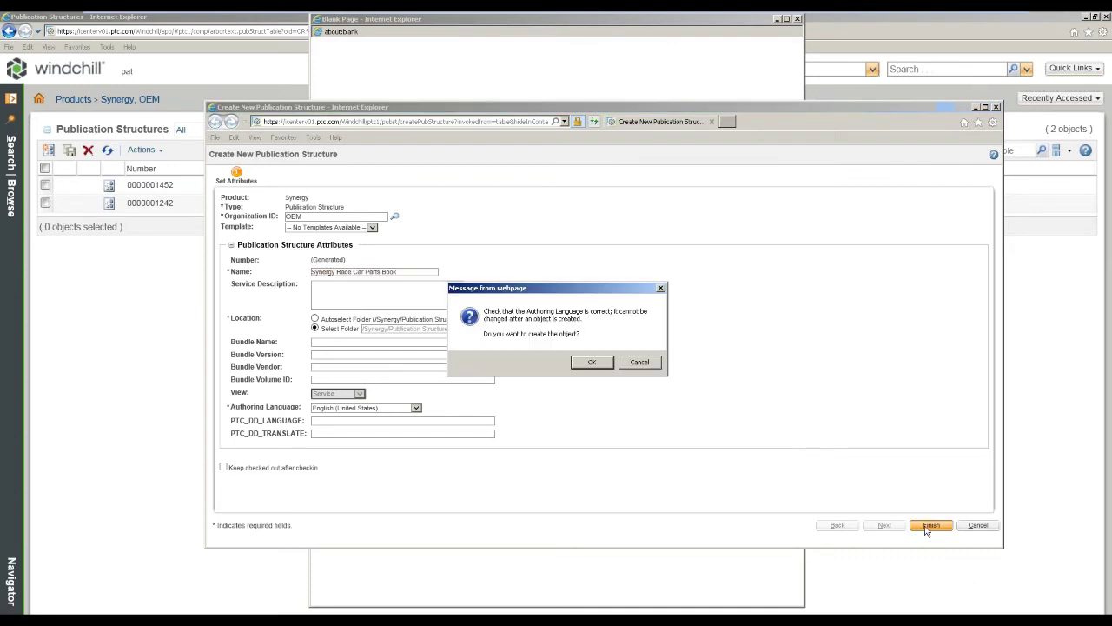
click(592, 362)
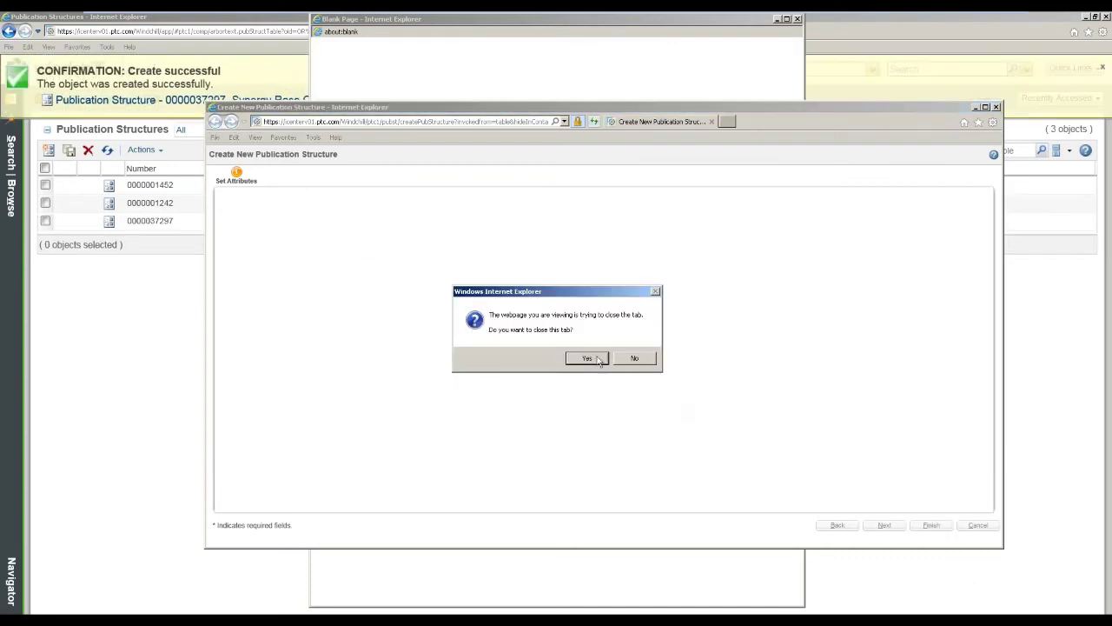
click(596, 359)
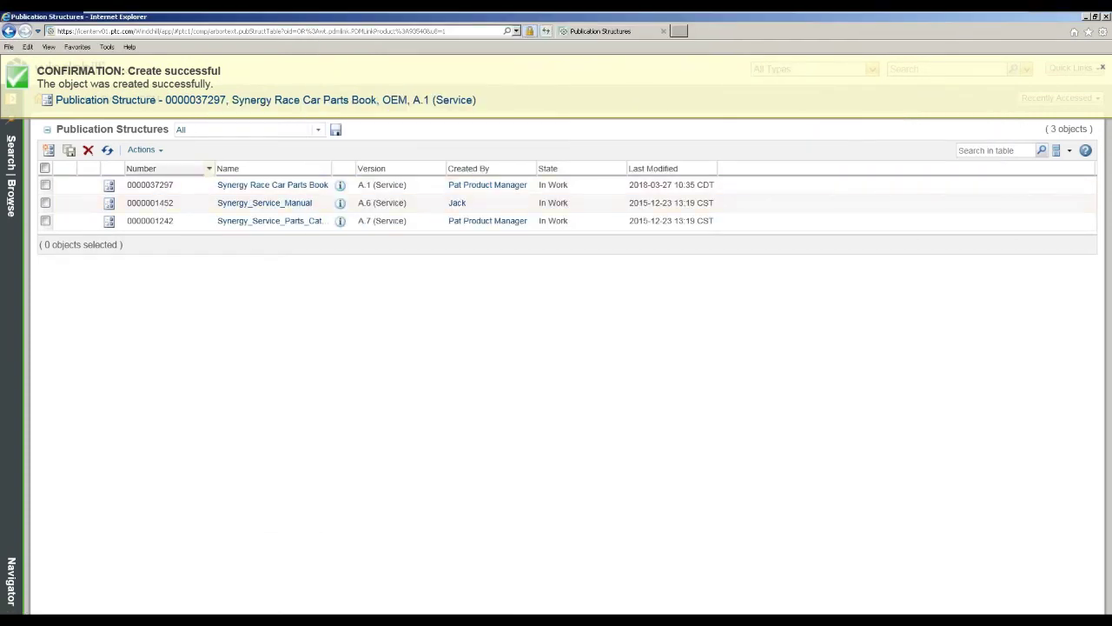
Open the Synergy Race Car Parts Book structure and insert a new Table of Contents and Index.
click(271, 185)
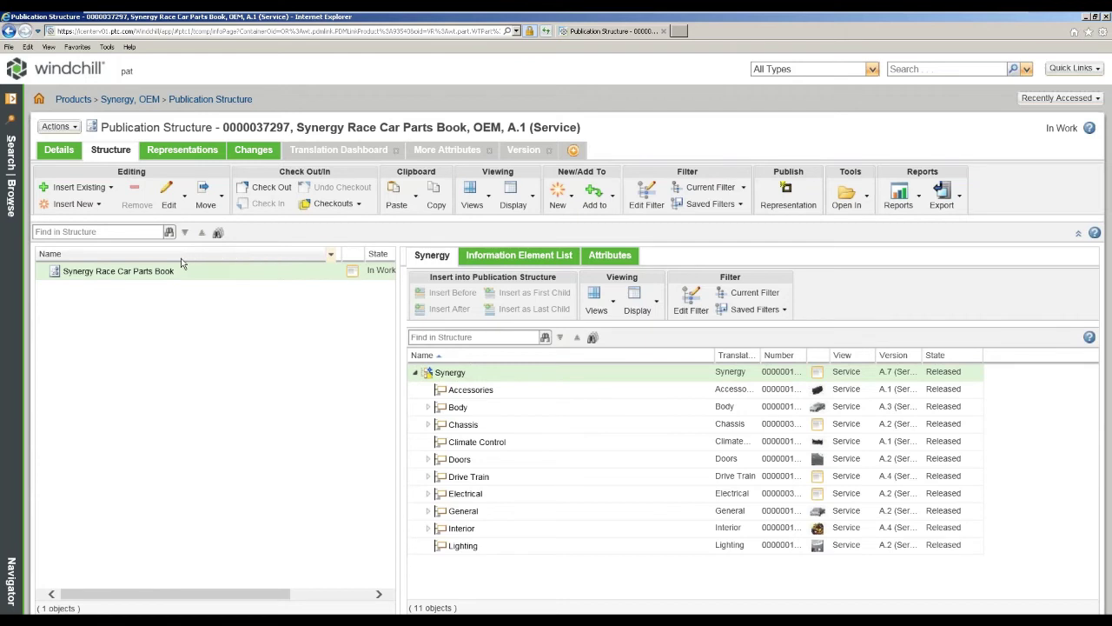
click(98, 205)
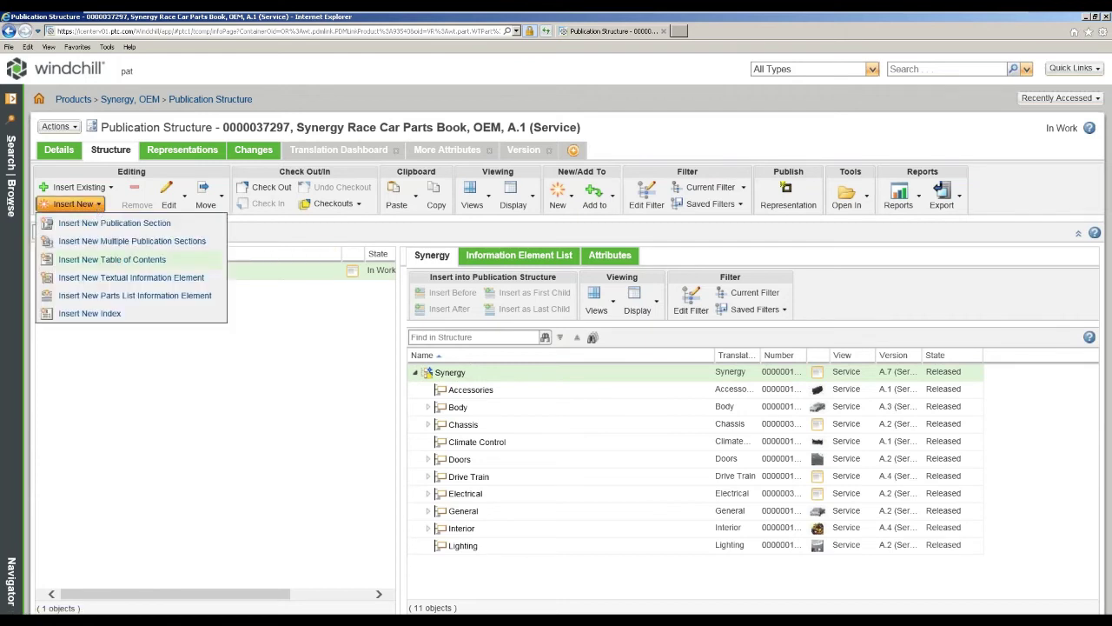
click(114, 259)
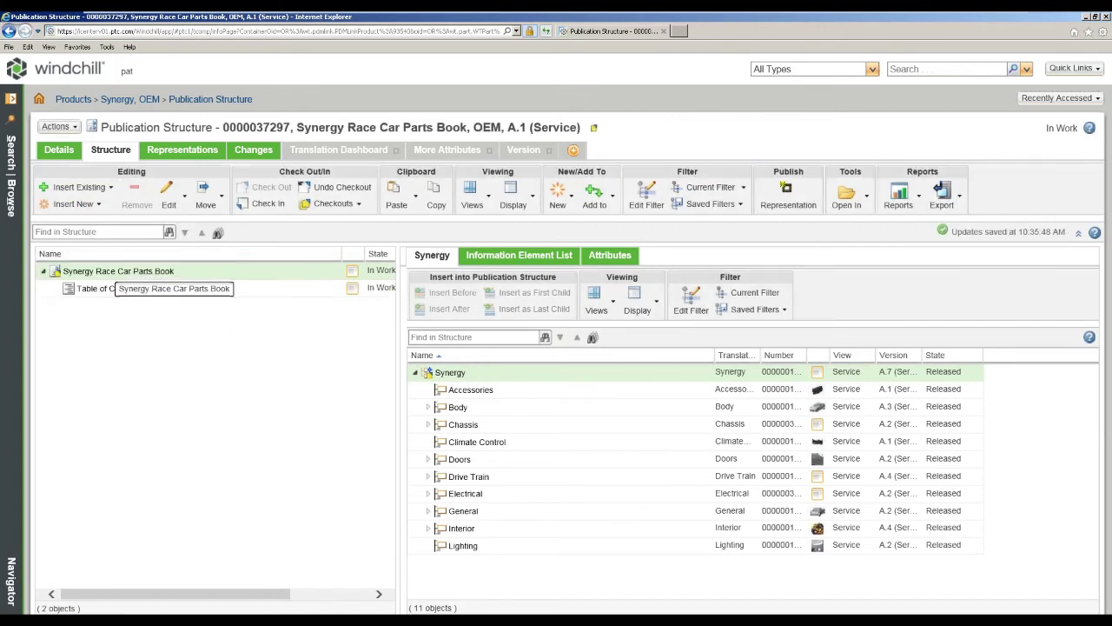
click(73, 203)
click(98, 314)
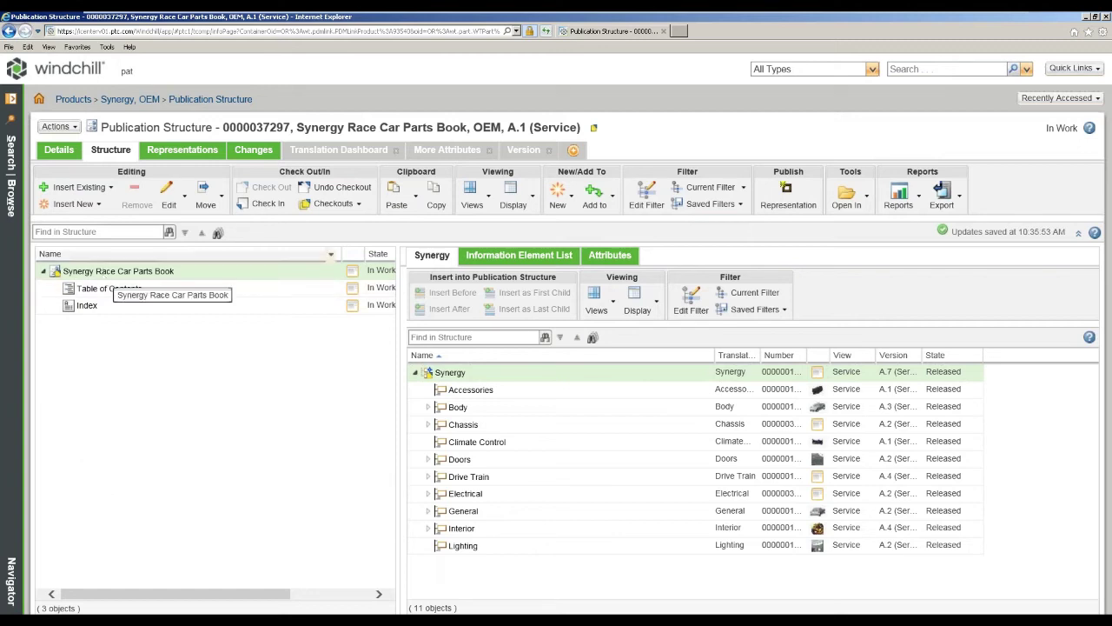
Dismiss the validation error and bring back the insert-new options.
click(100, 203)
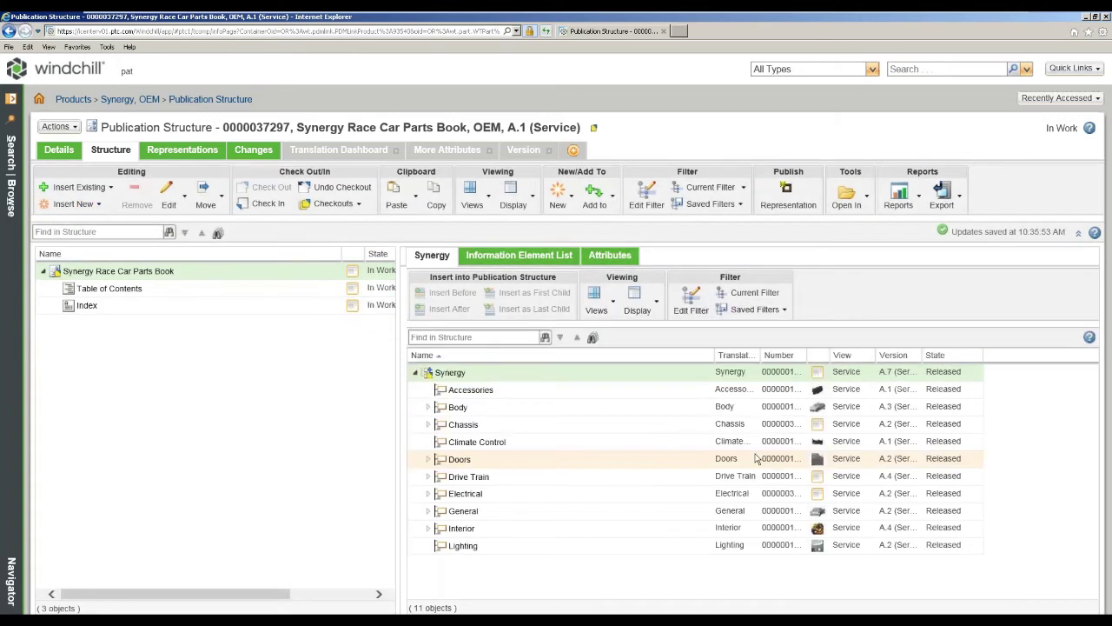
click(809, 463)
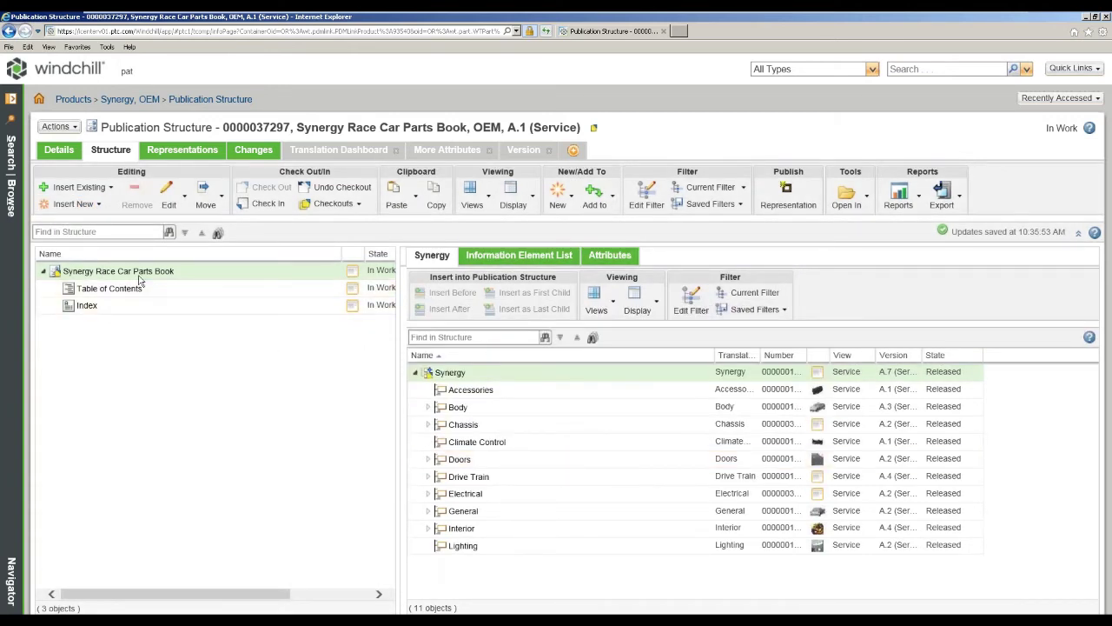
click(100, 204)
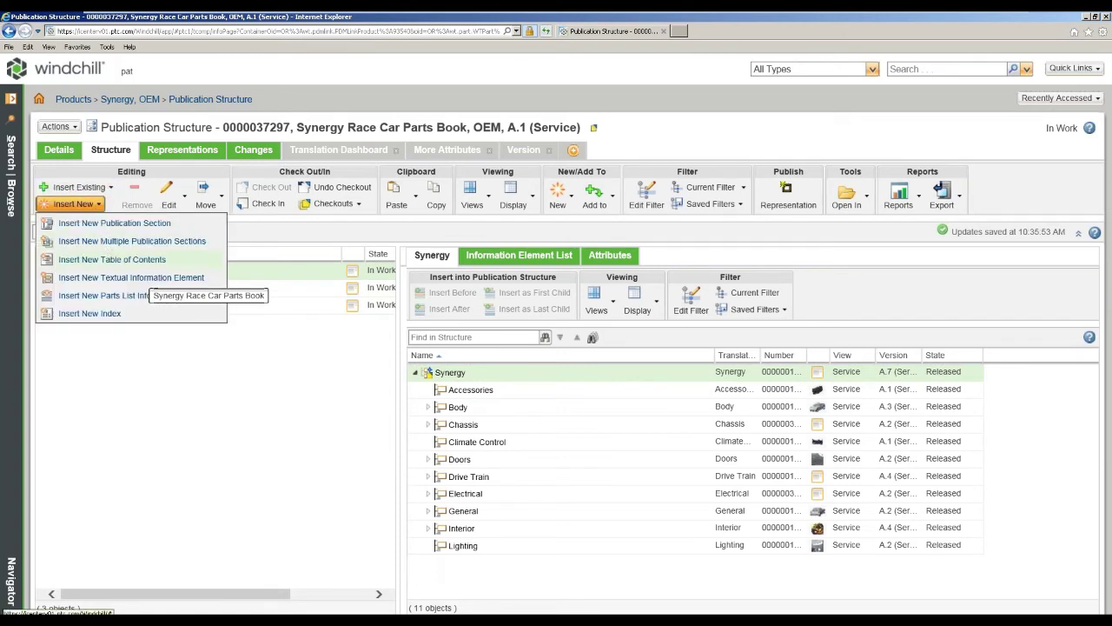
Name three new publication sections Brakes, Transmission and Engine, then finish and confirm their creation.
click(120, 243)
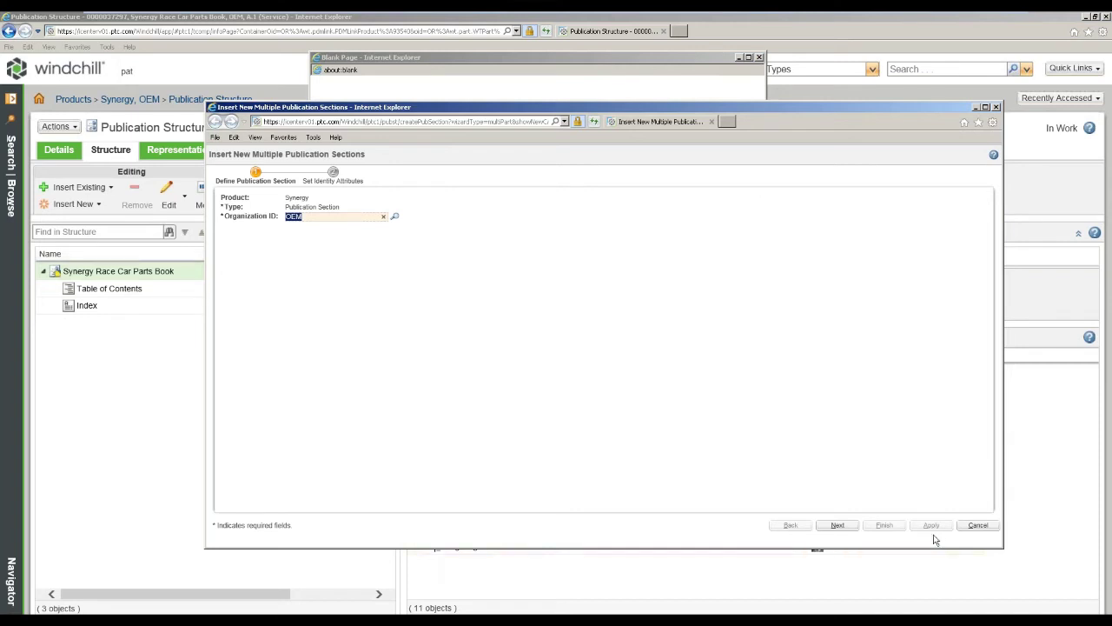
click(837, 525)
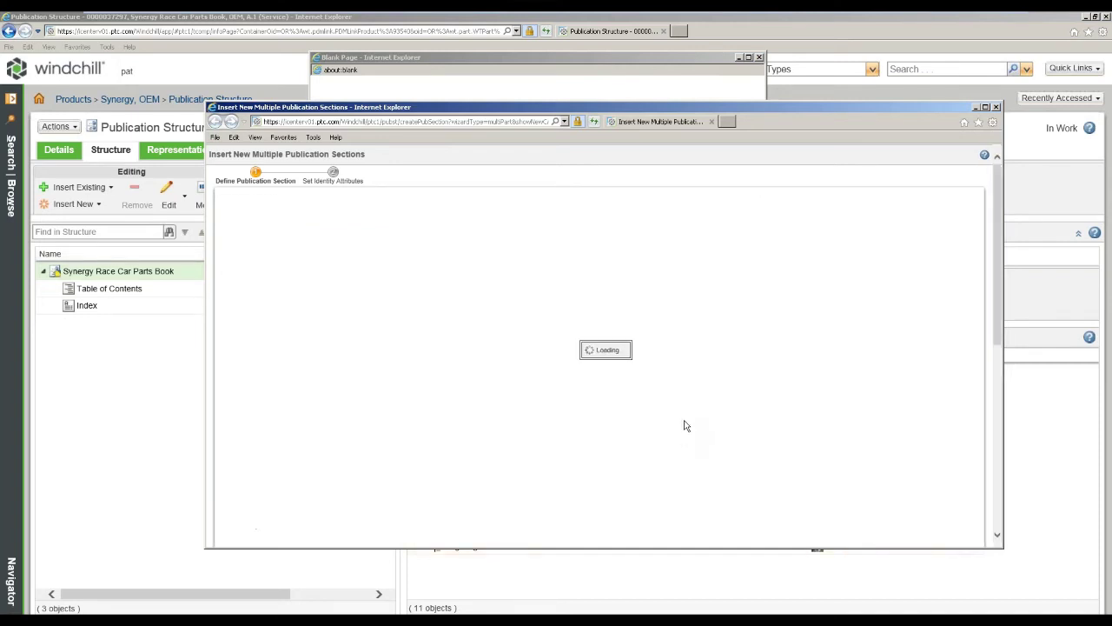
click(357, 261)
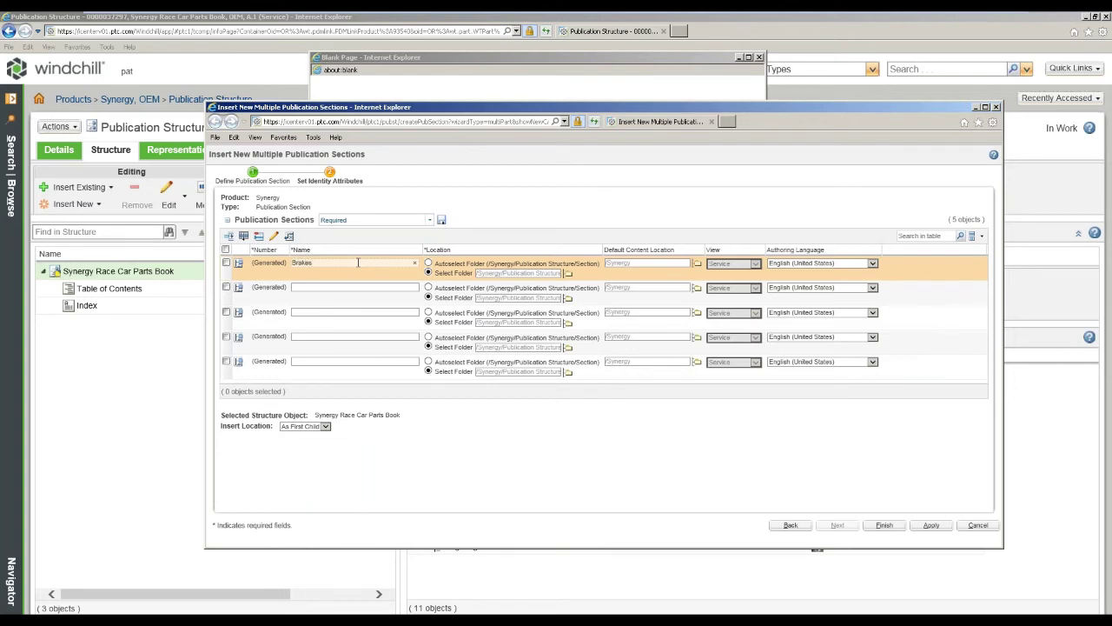
click(315, 287)
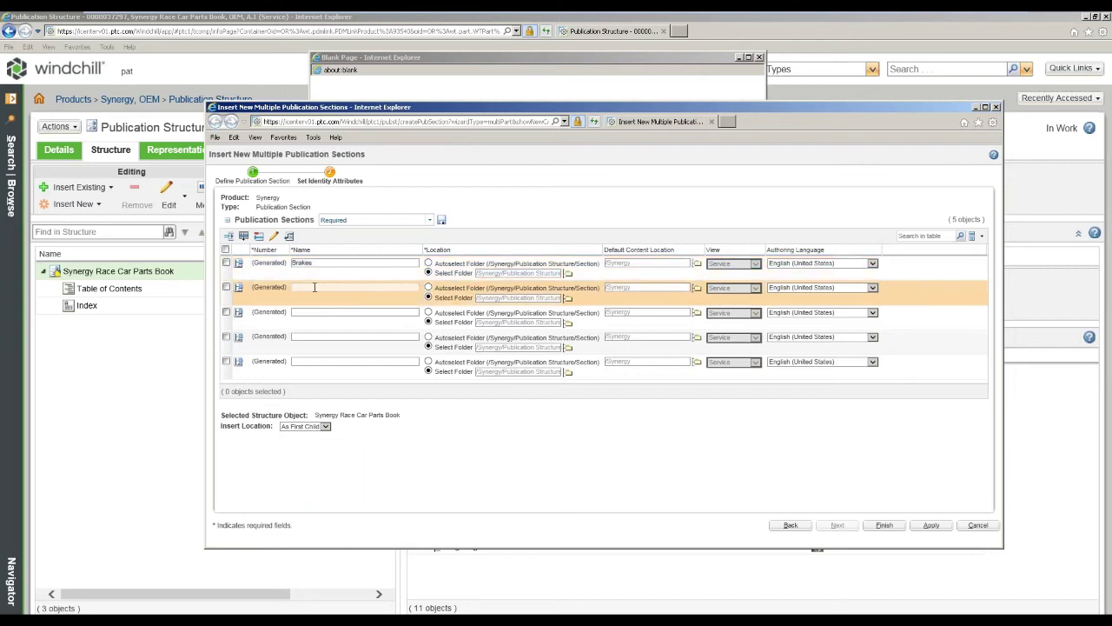
text(Transmission)
click(321, 311)
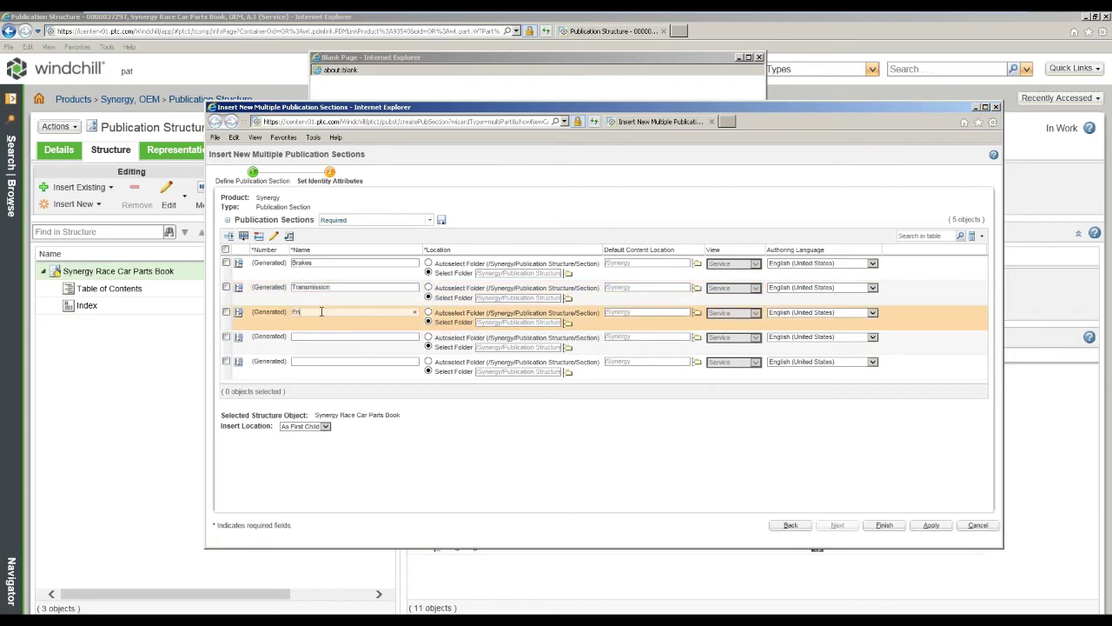
text(Engine)
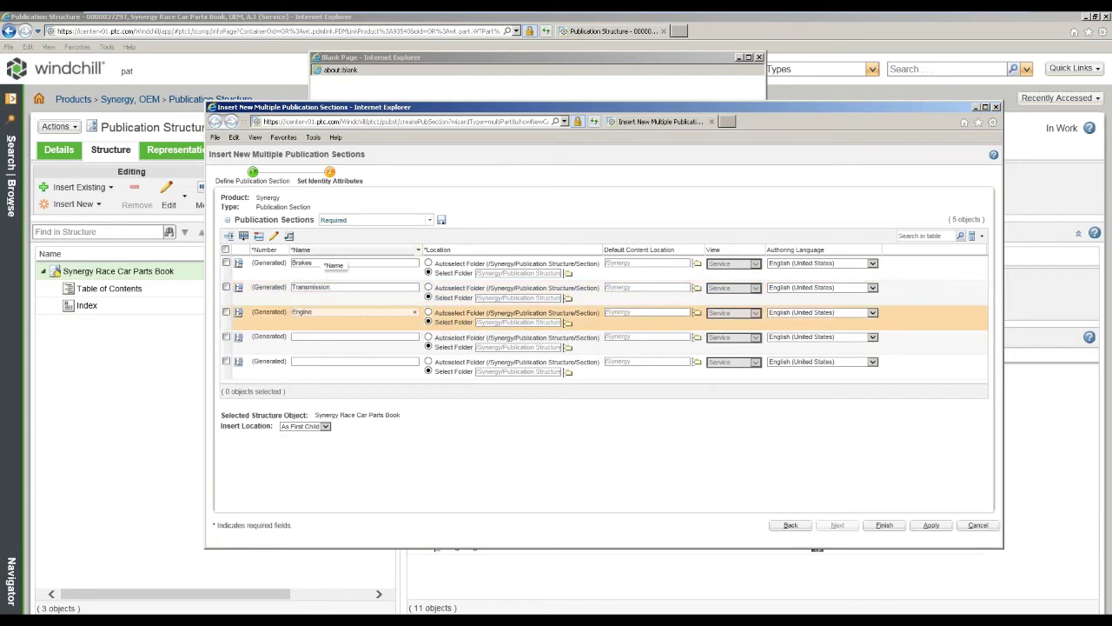
click(884, 525)
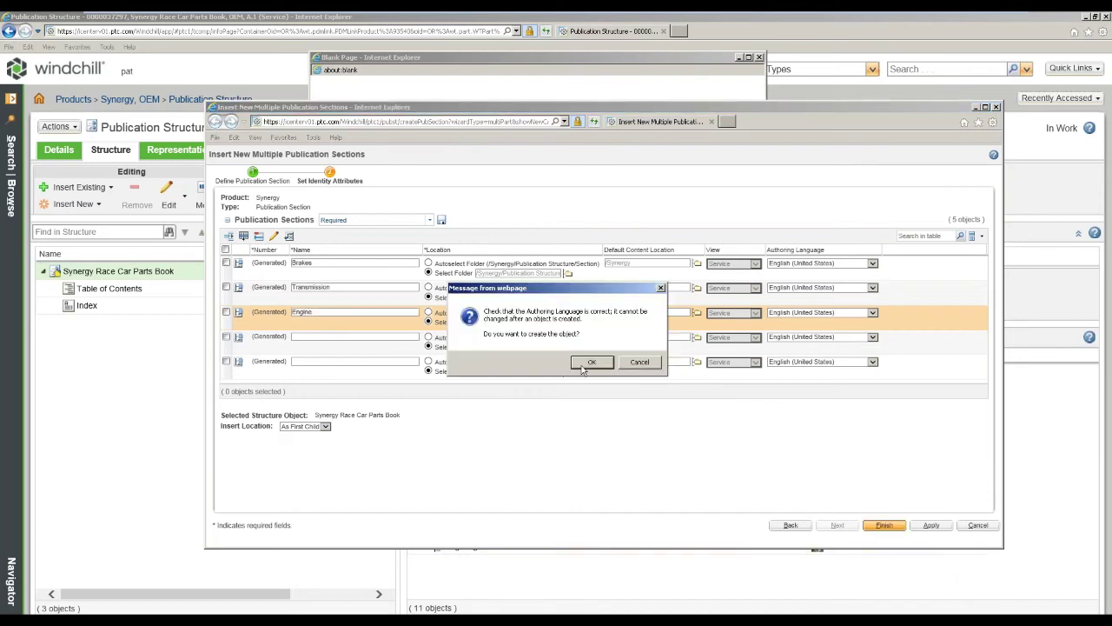
click(587, 363)
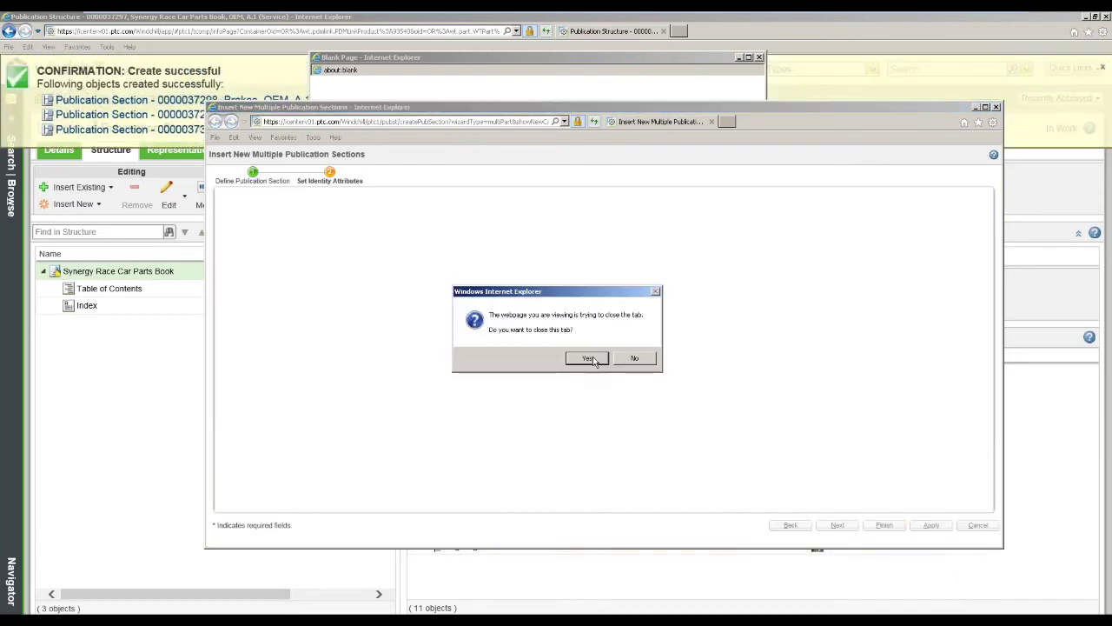
click(588, 357)
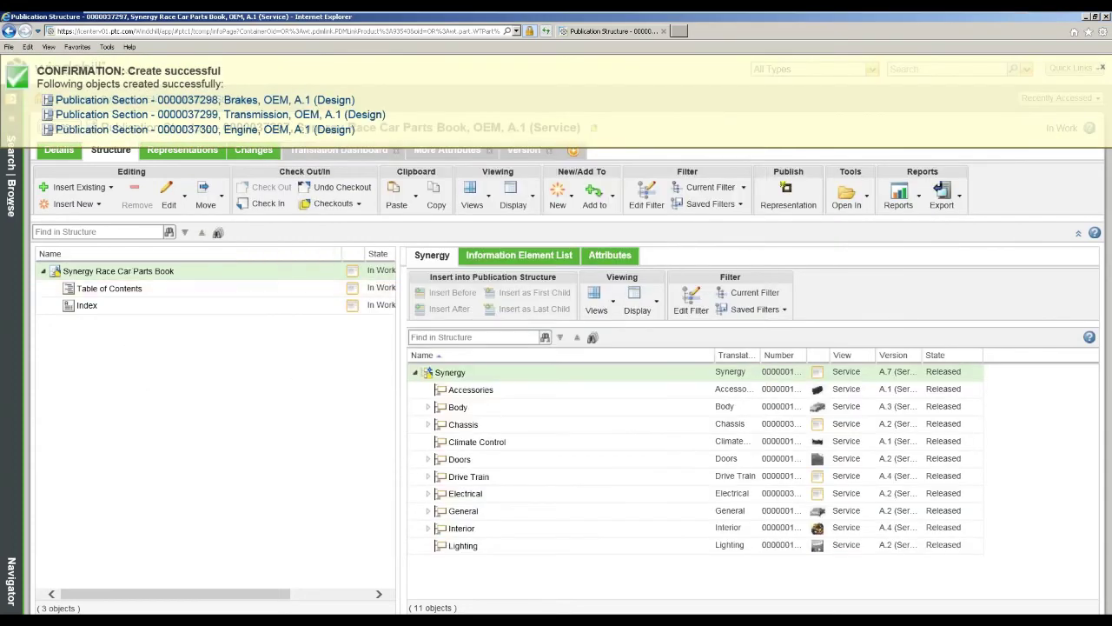
Insert the existing Brakes publication section, found by searching 'brakes', into the book.
click(78, 187)
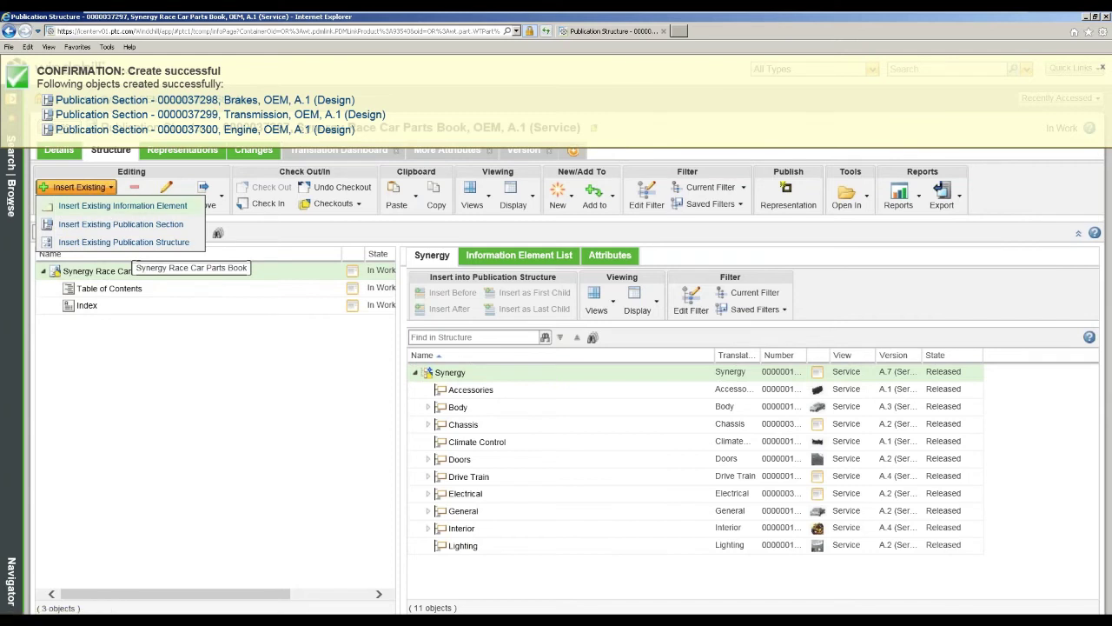
click(115, 224)
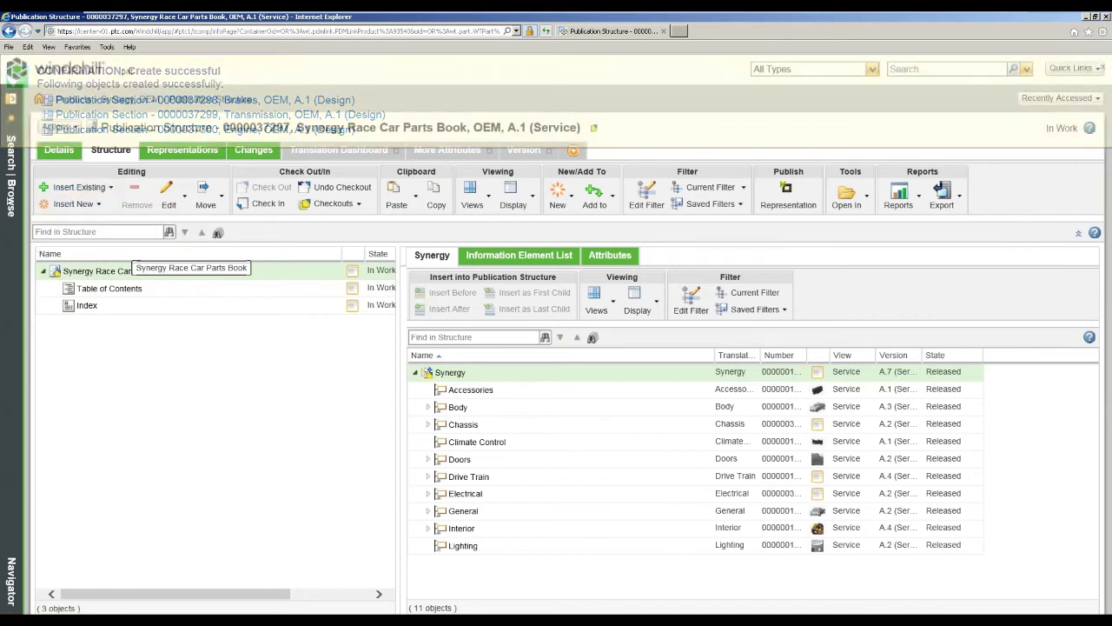
click(543, 255)
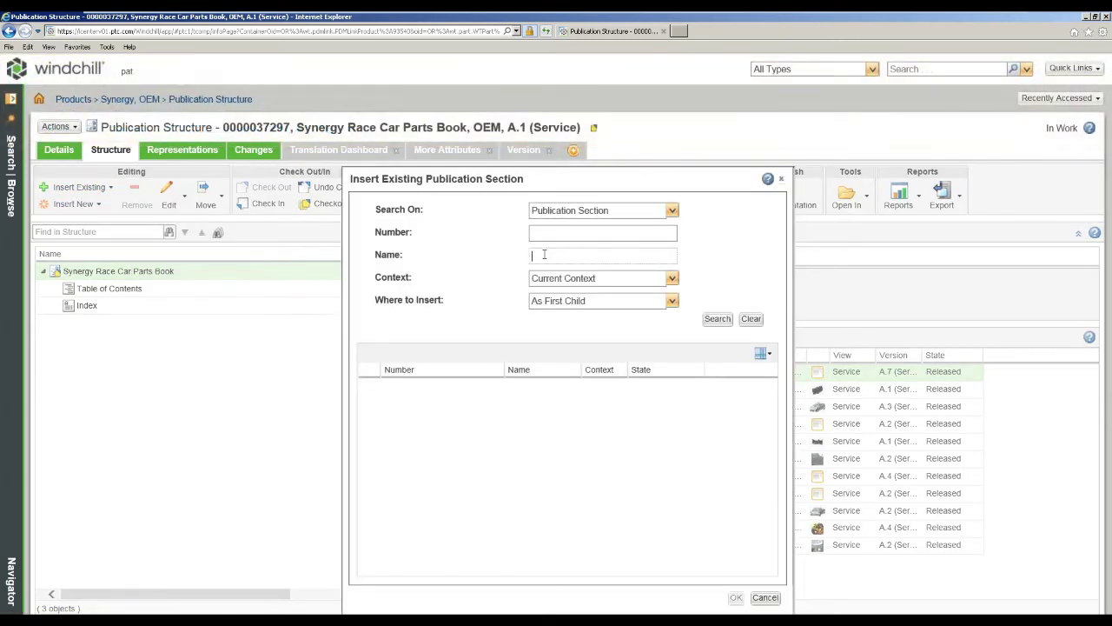
text(brakes)
click(718, 318)
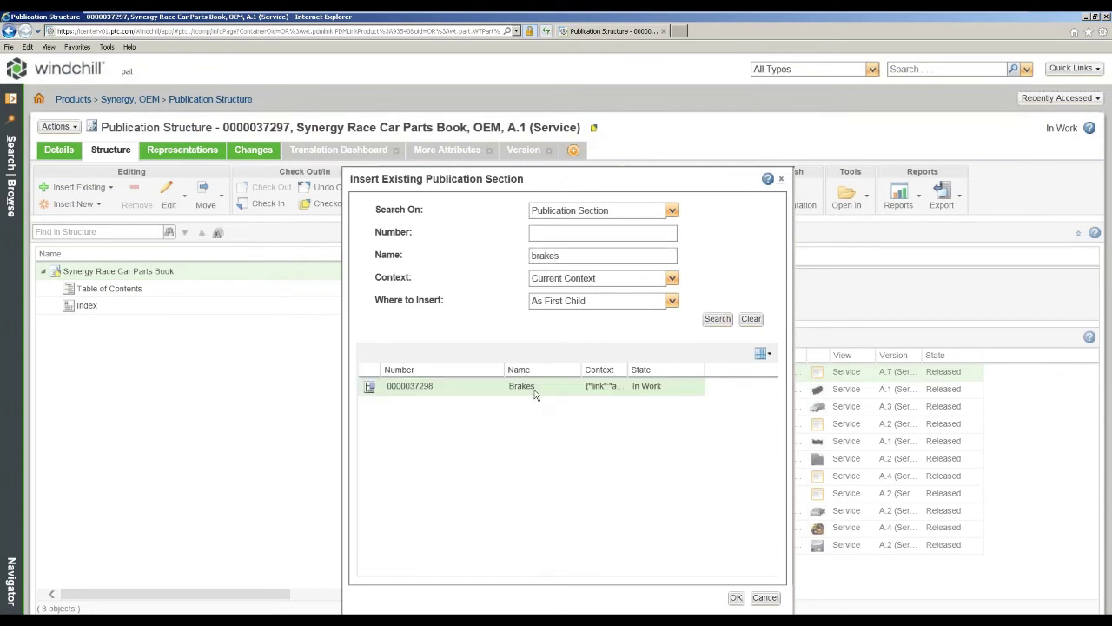
click(736, 597)
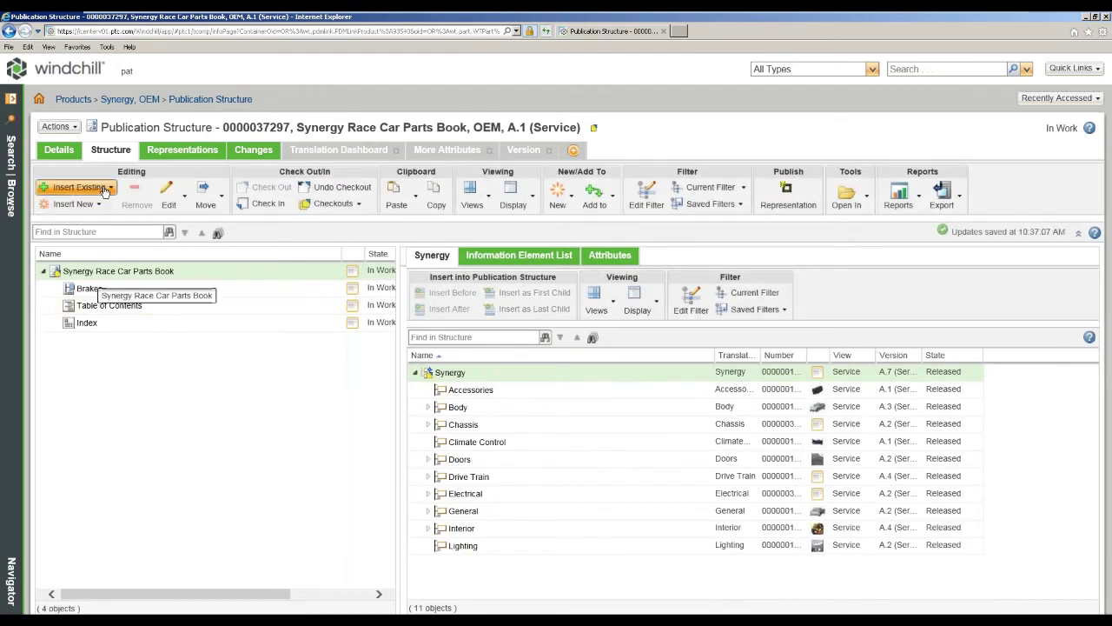
Insert the existing Transmission section, found by searching 'transmi', into the book.
click(77, 187)
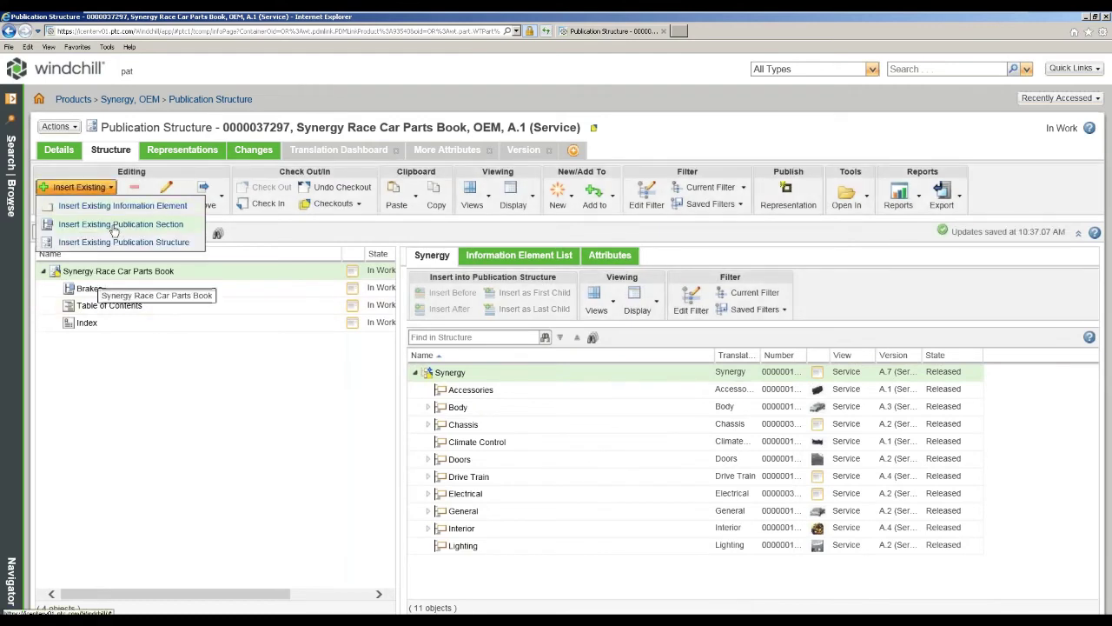
click(114, 224)
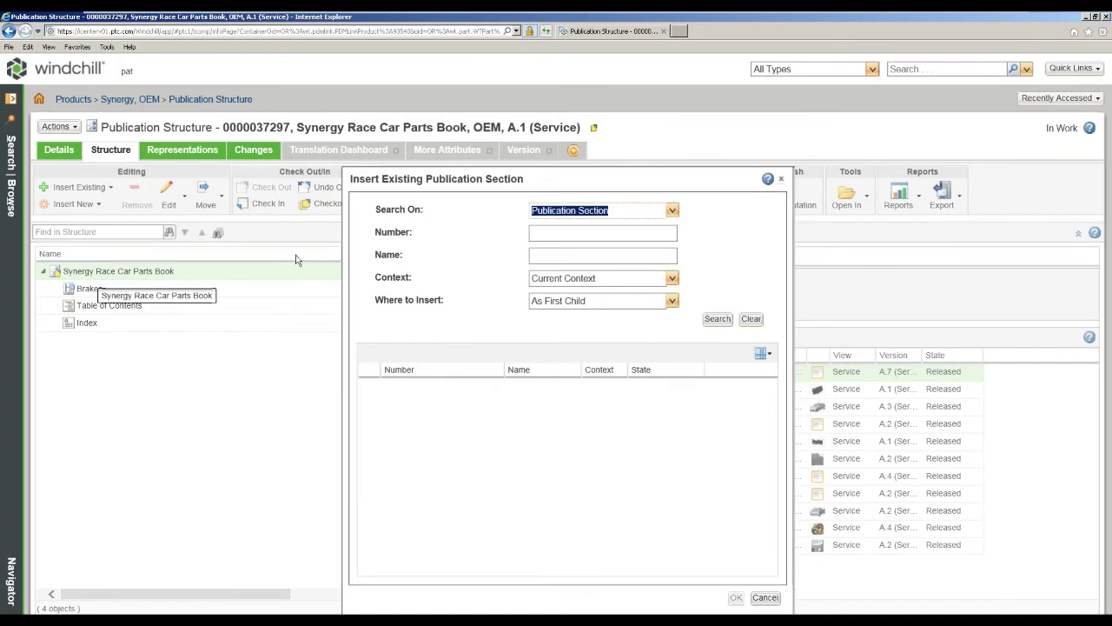
click(541, 255)
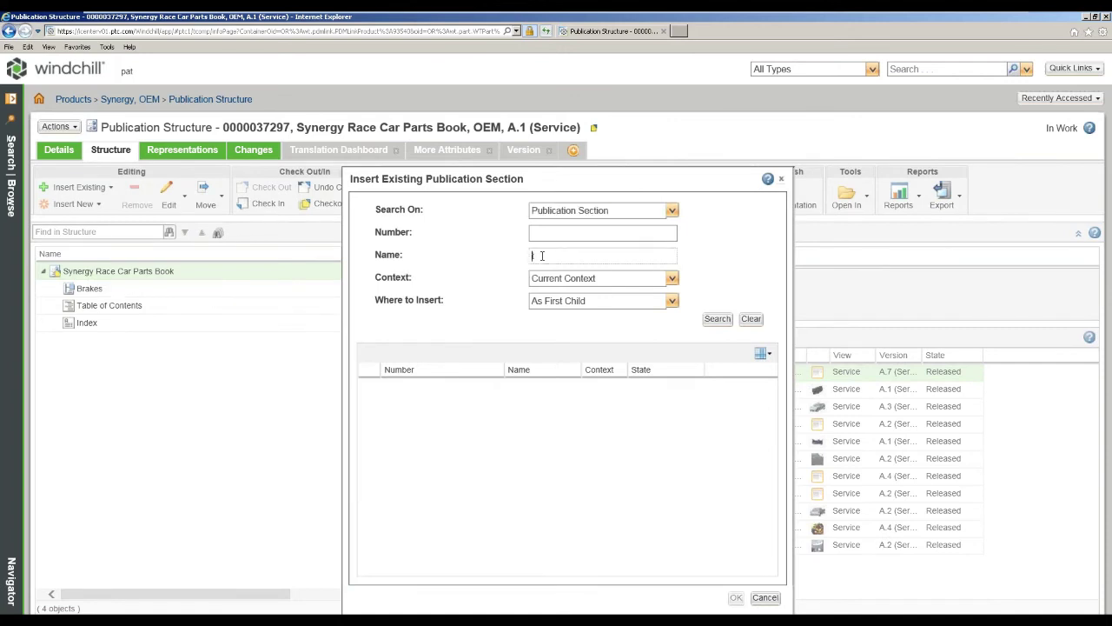
text(transmi)
click(718, 319)
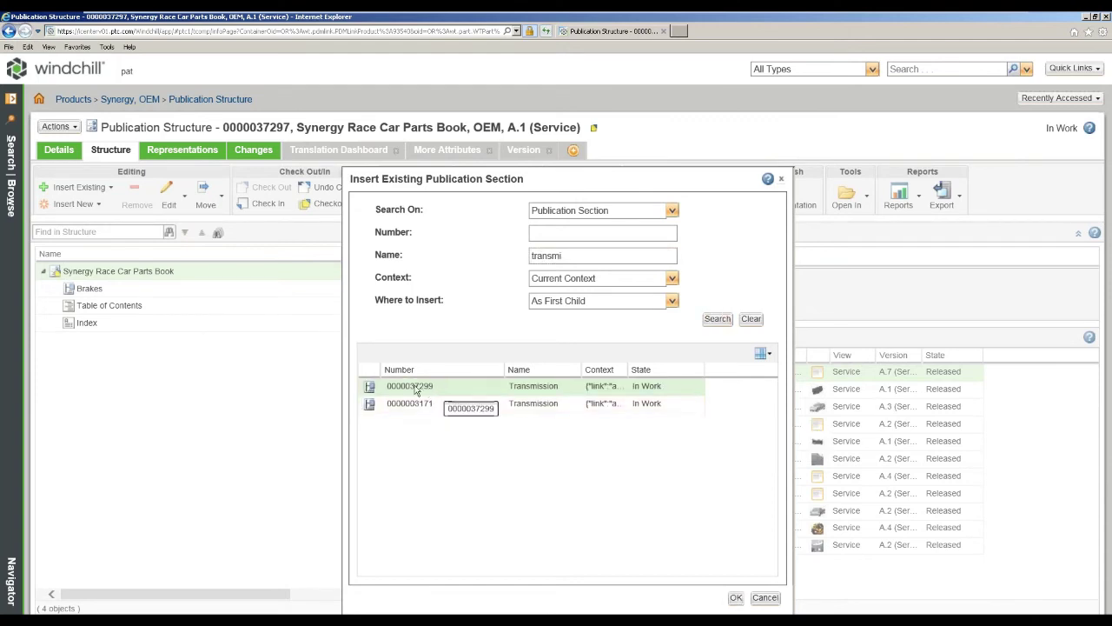
click(733, 598)
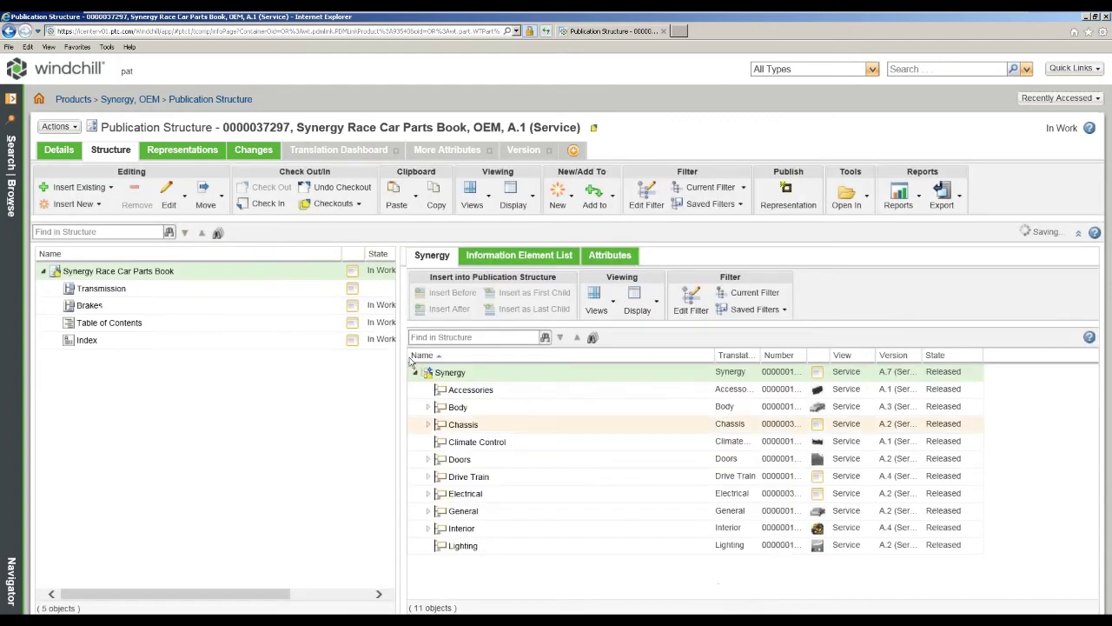
Insert the existing Engine section, found by searching 'engine', into the book.
click(78, 187)
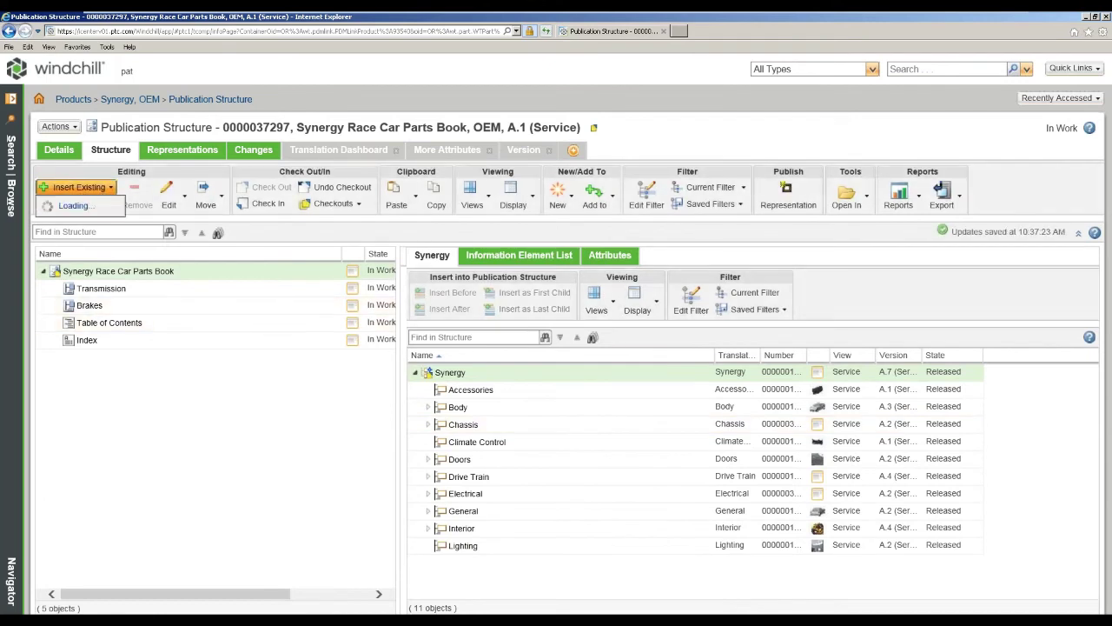
click(106, 225)
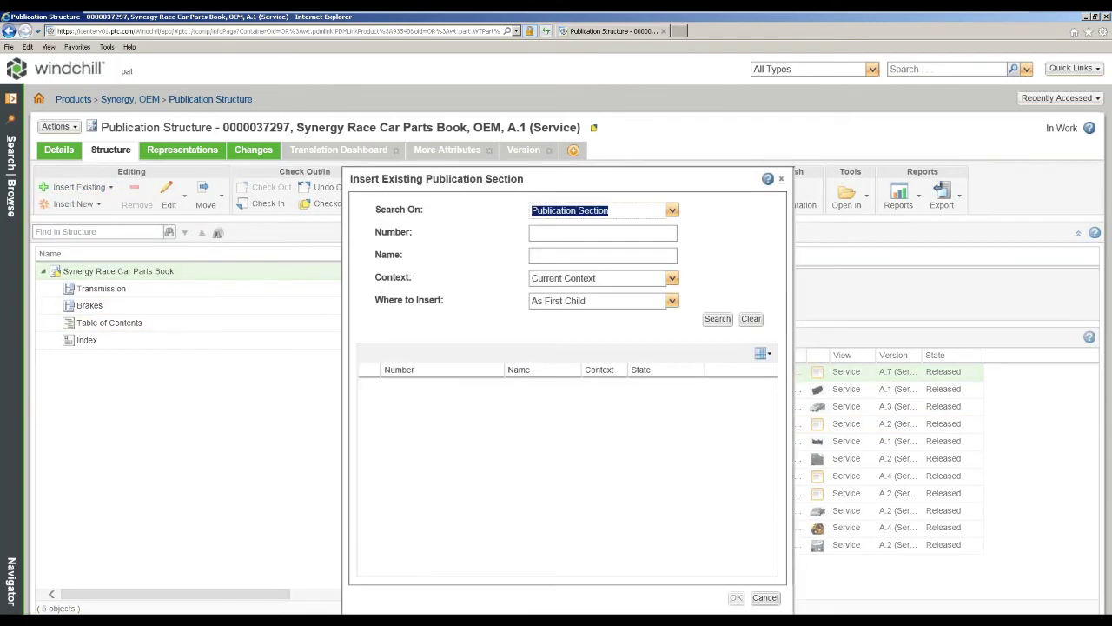
click(551, 255)
text(engine)
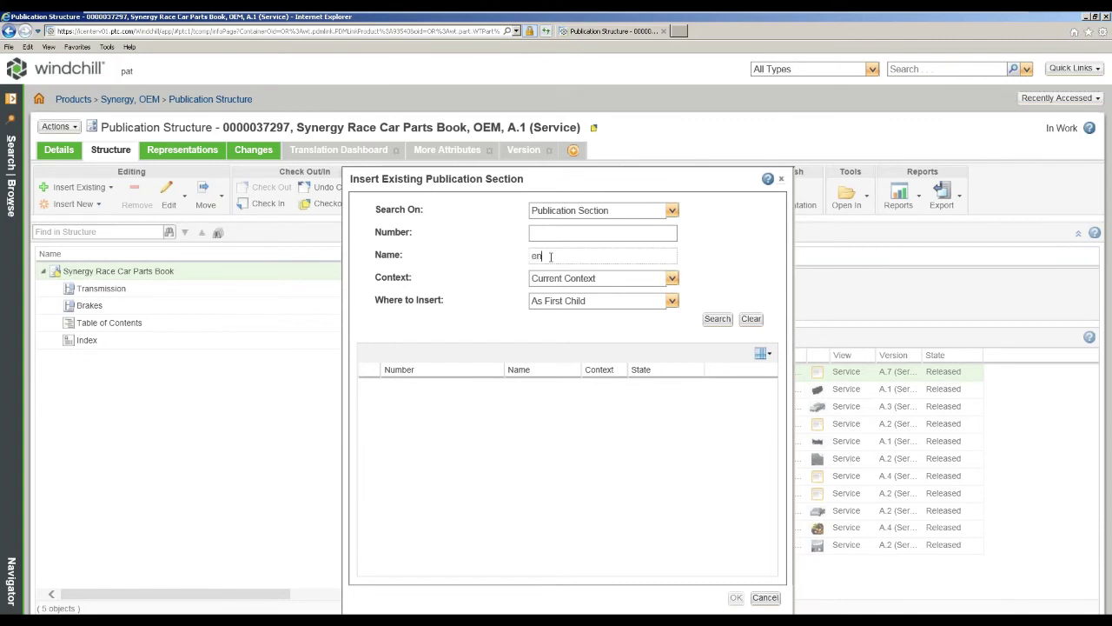
click(717, 318)
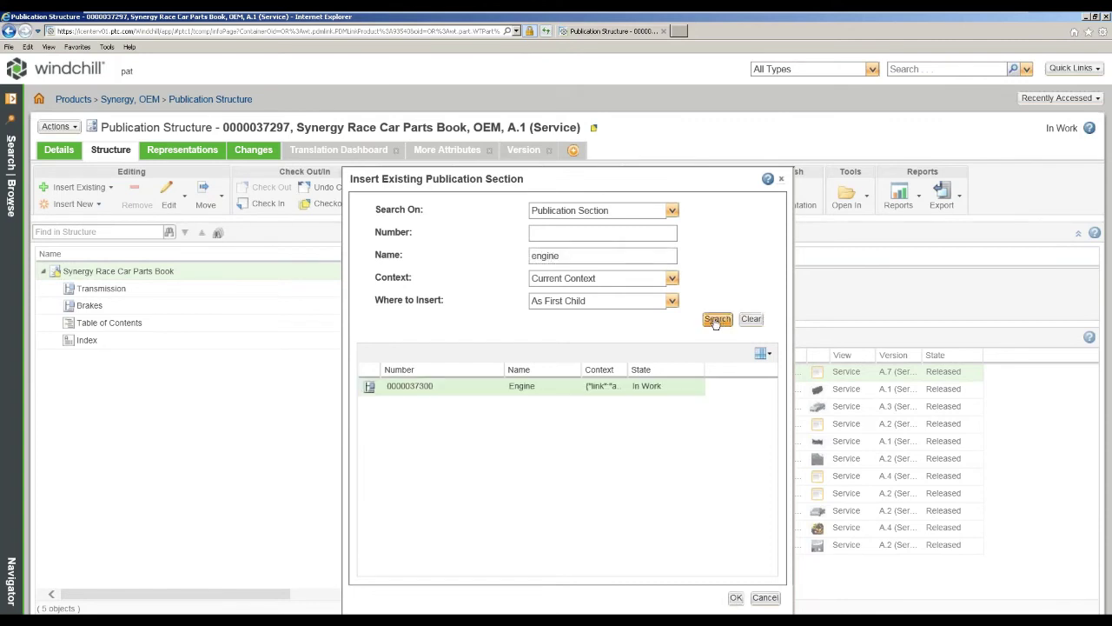
click(736, 598)
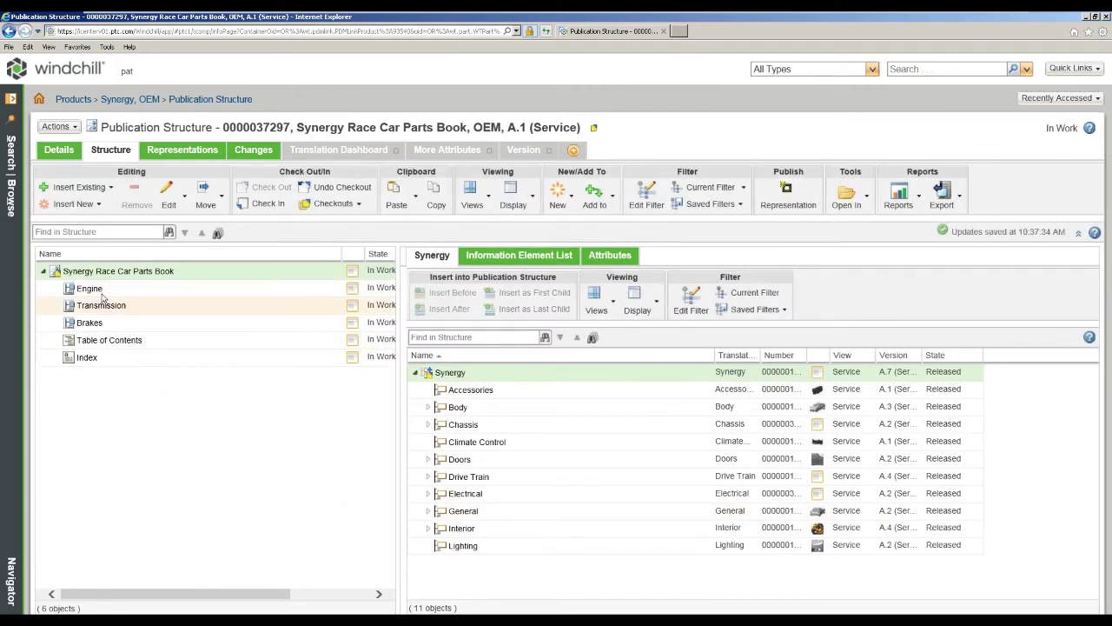
drag(101, 305, 233, 469)
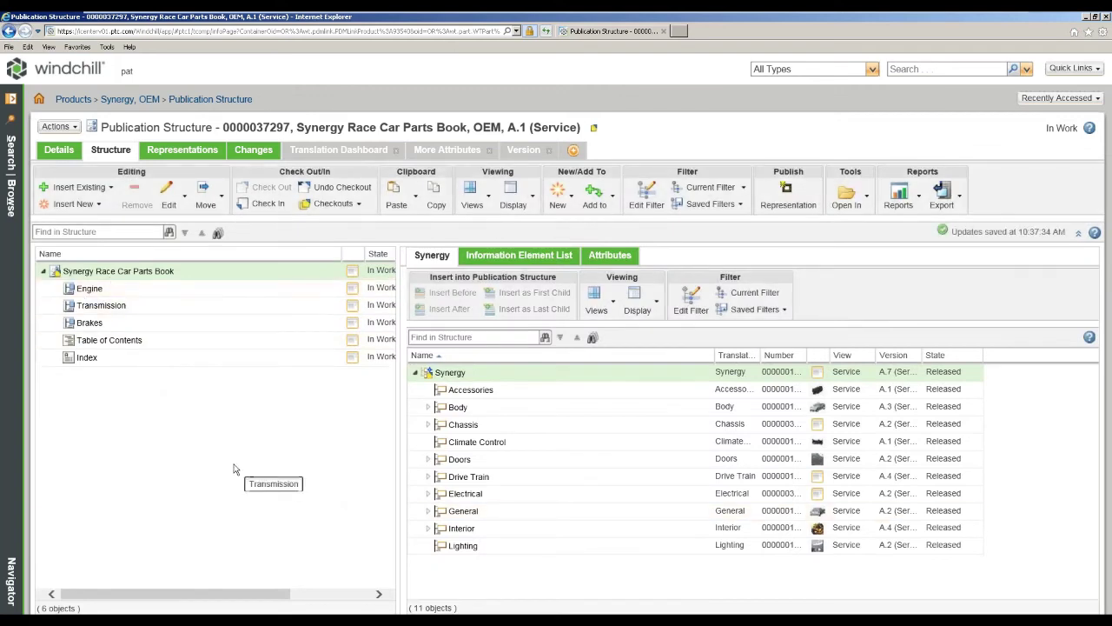
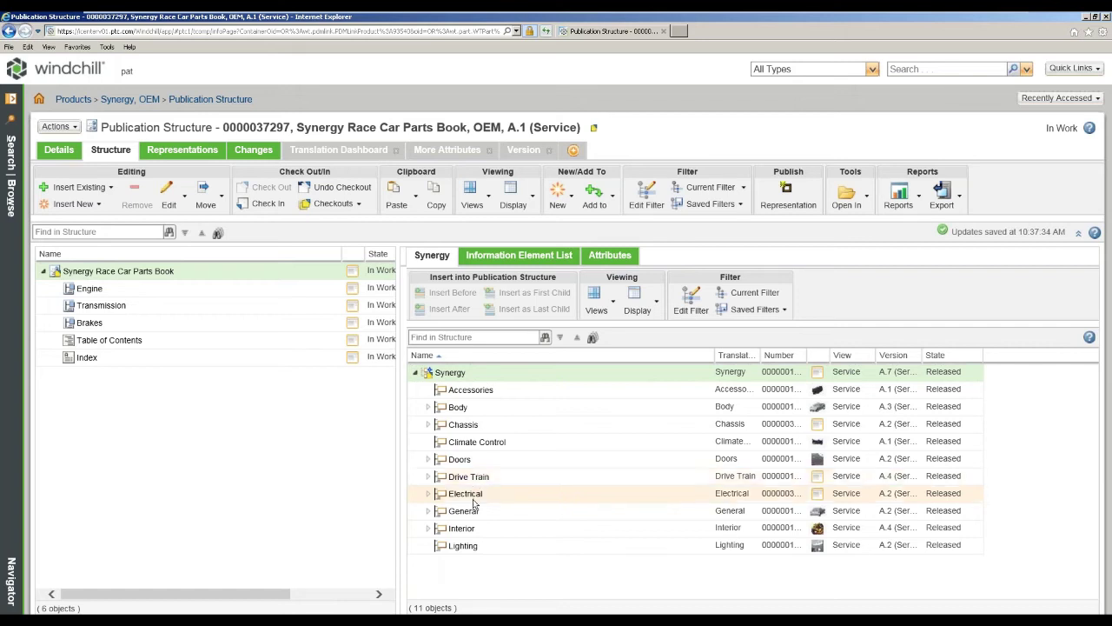
Drag the Anti-Lock Braking System topic from Chassis > ABS under Brakes, then collapse Chassis.
click(429, 424)
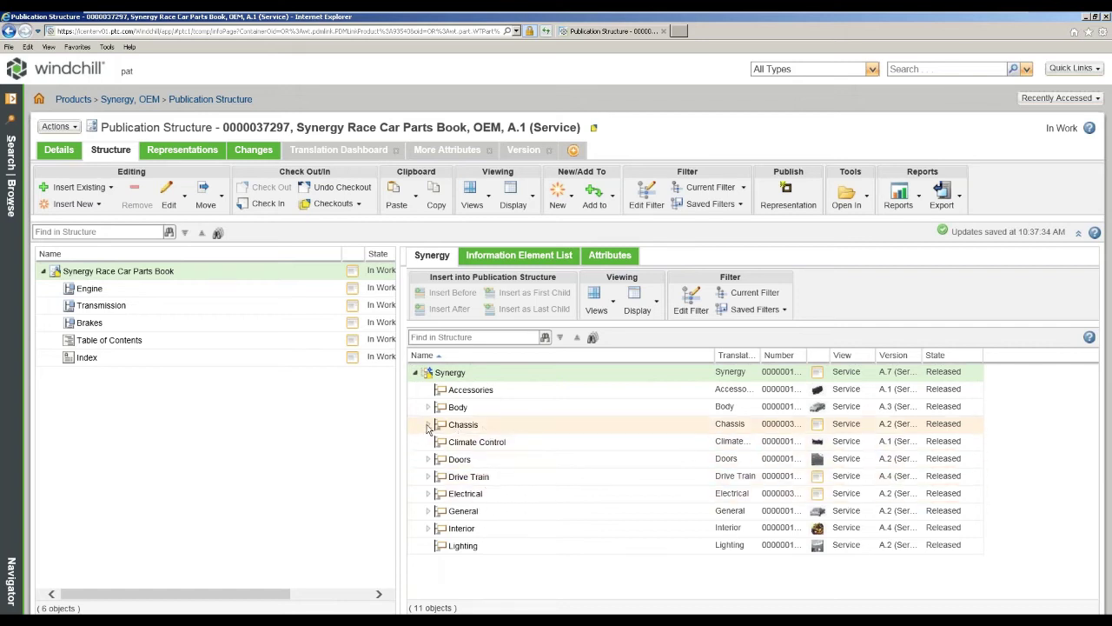
click(441, 443)
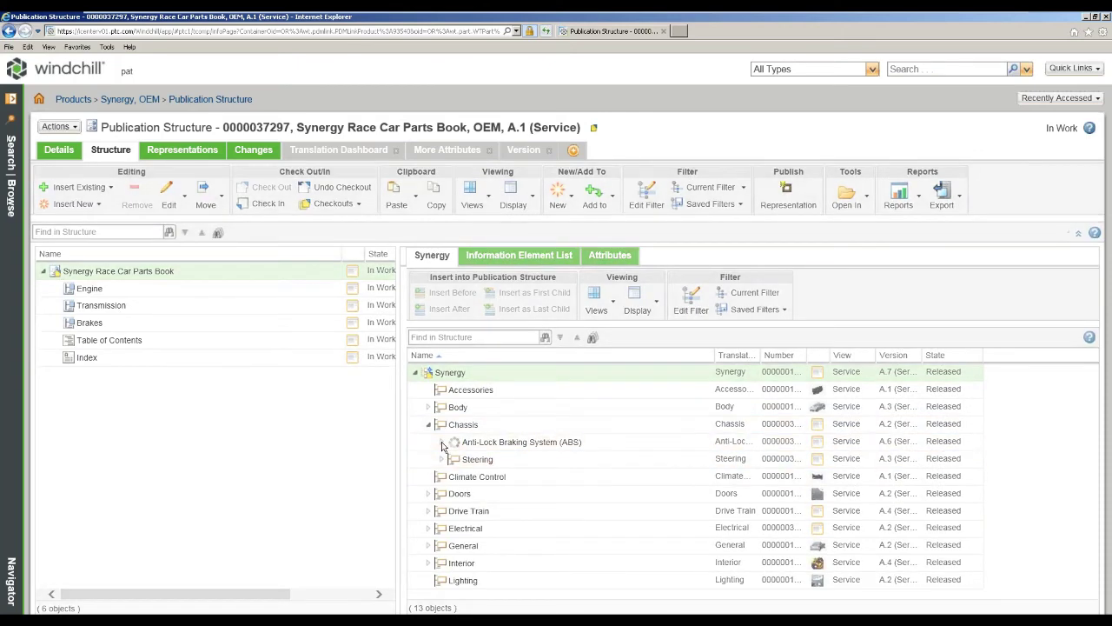
click(533, 461)
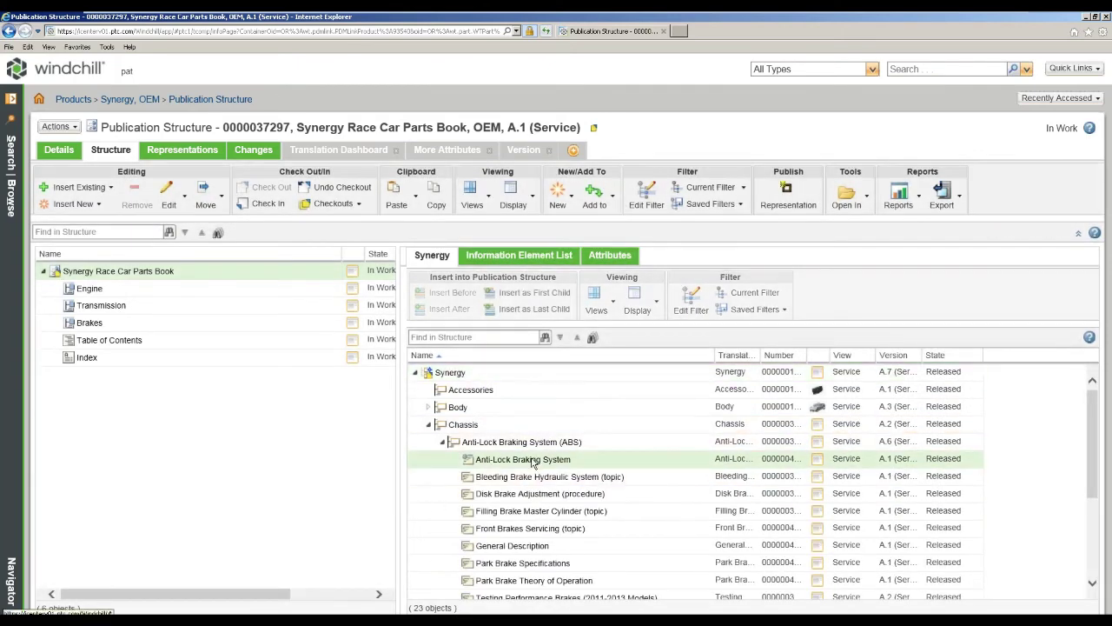
drag(532, 462, 103, 325)
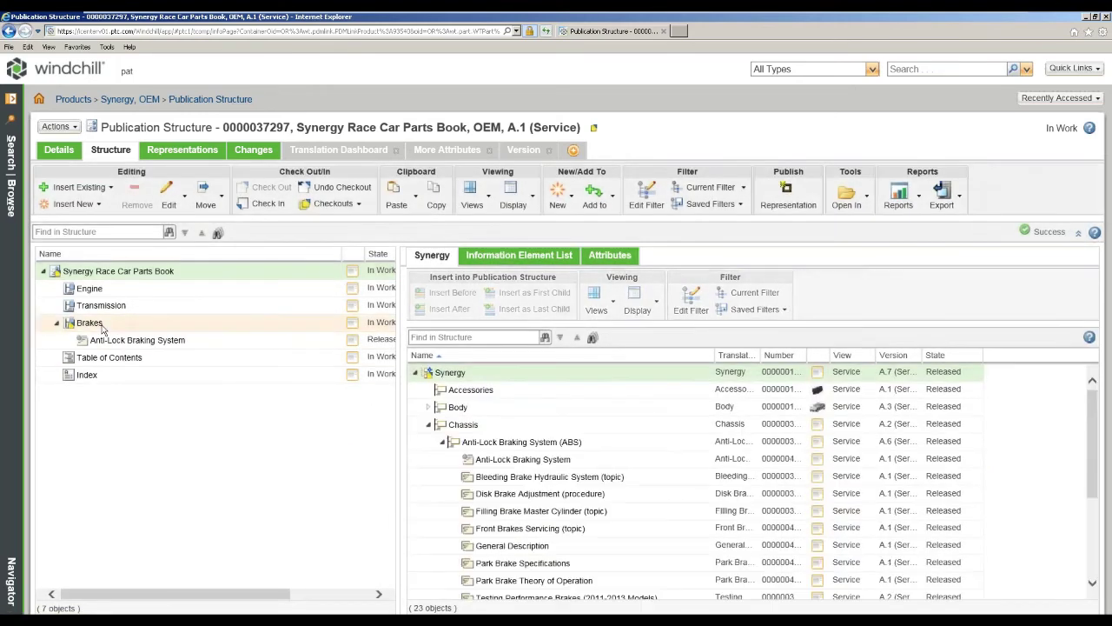
click(430, 425)
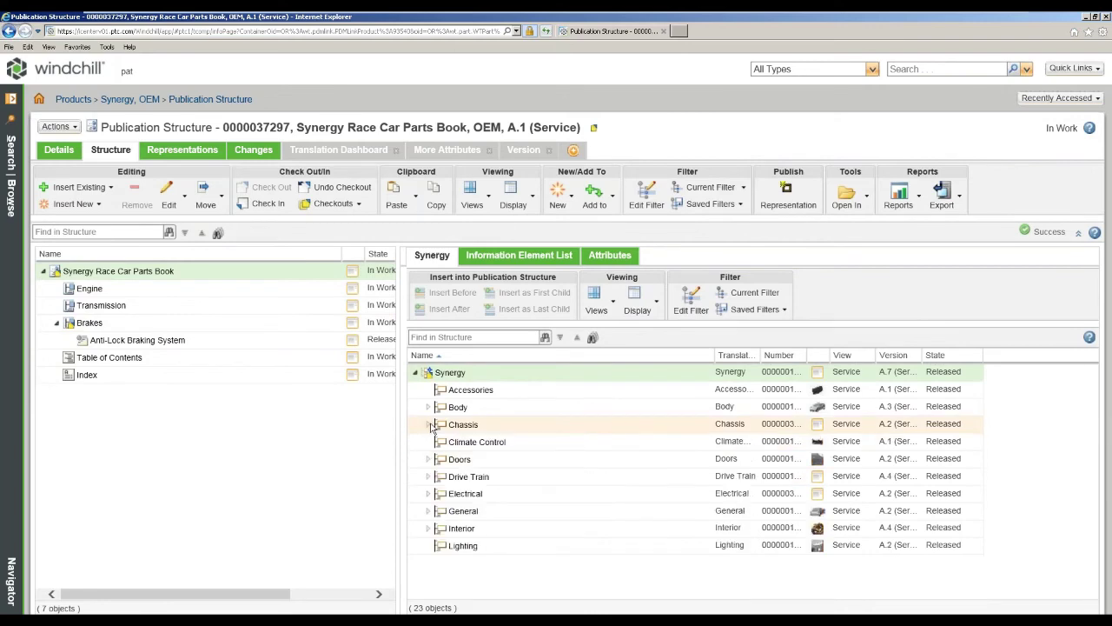
Move GEARBOX, SHIFTER - PLATES, BUSHINGS, ARM and TAILHOUSE / REVERSE from Drive Train under Transmission.
click(429, 477)
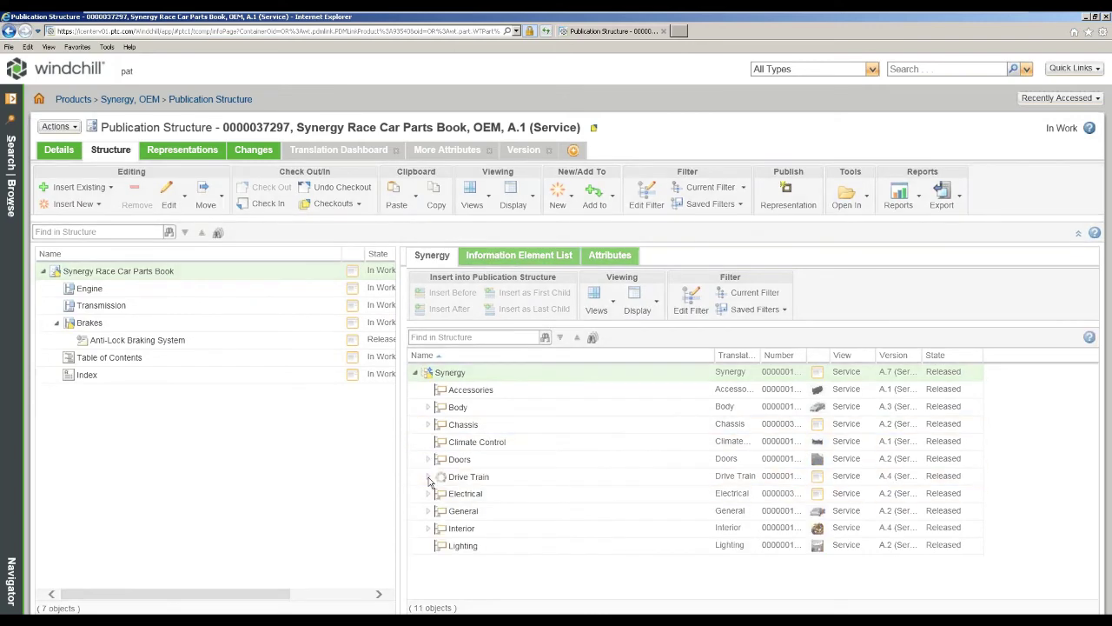
click(489, 494)
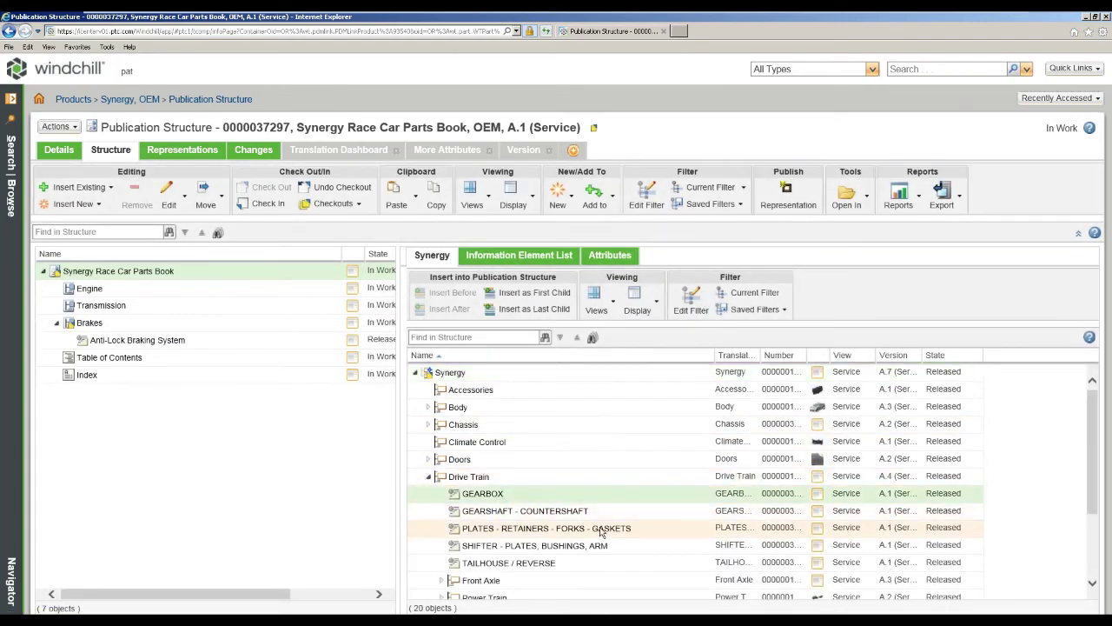
ctrl+click(532, 546)
ctrl+click(521, 563)
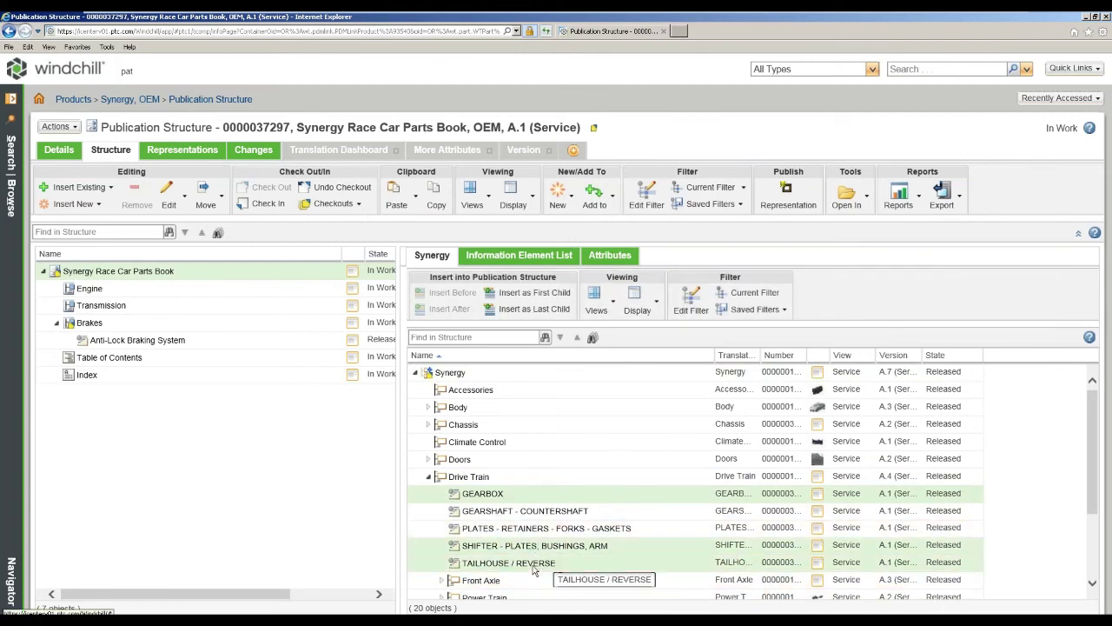
drag(533, 569, 113, 310)
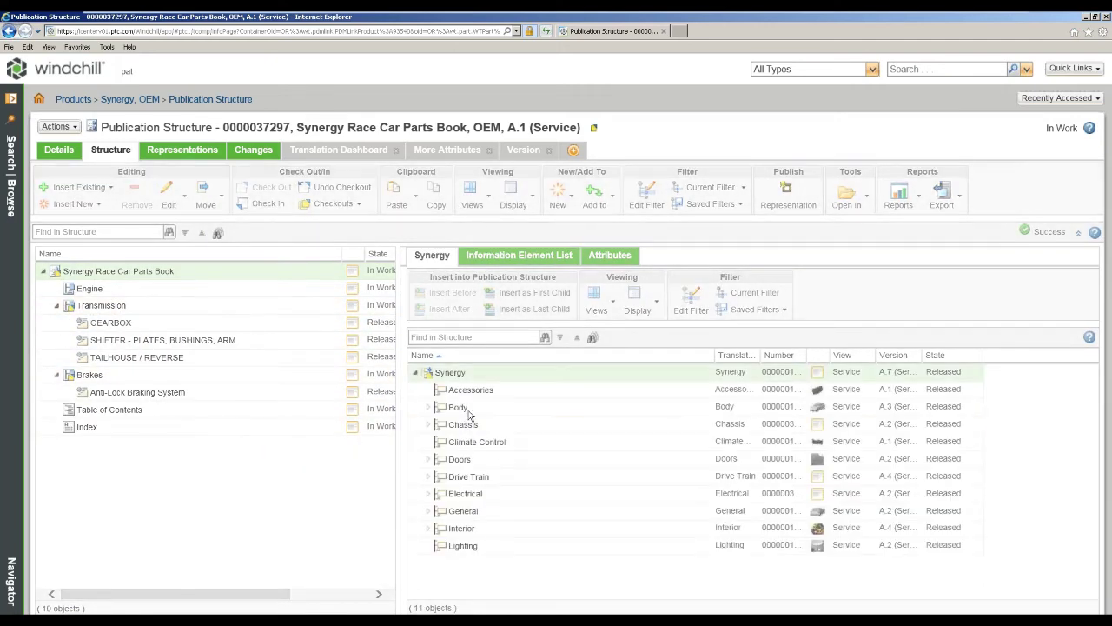
click(428, 476)
click(428, 476)
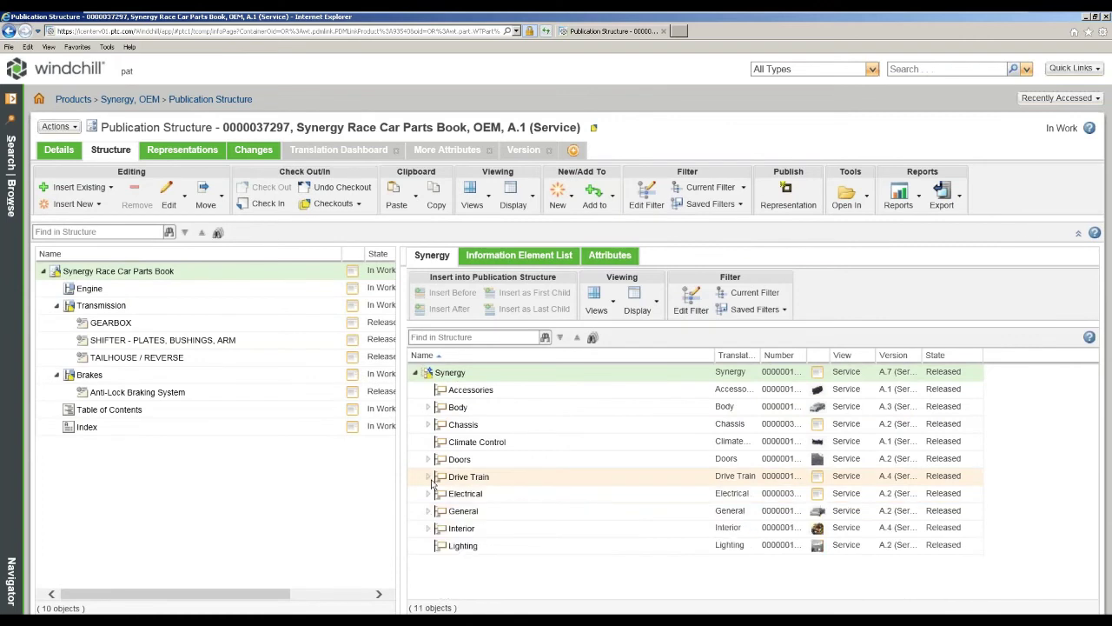
Start inserting an existing information element under the Engine section.
click(92, 290)
right_click(94, 292)
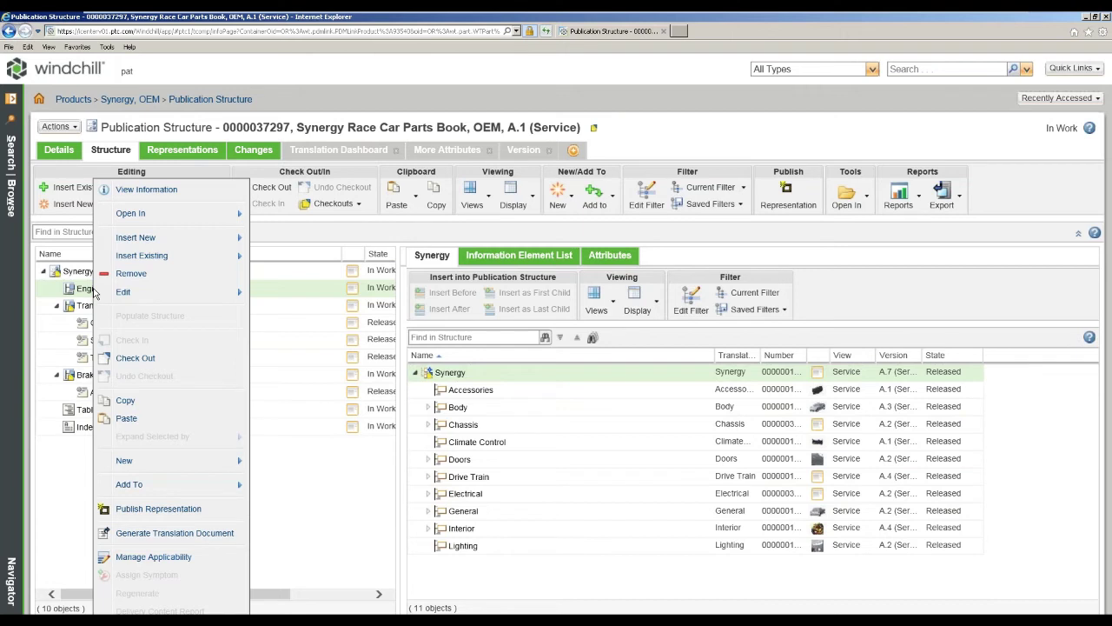
mouse_move(168, 258)
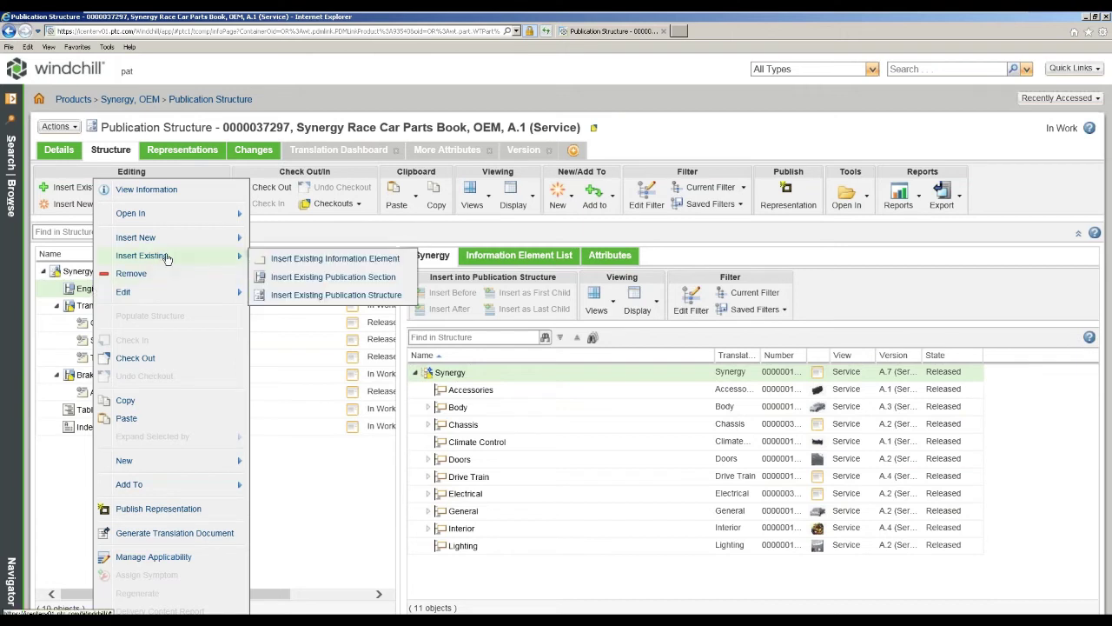
click(306, 262)
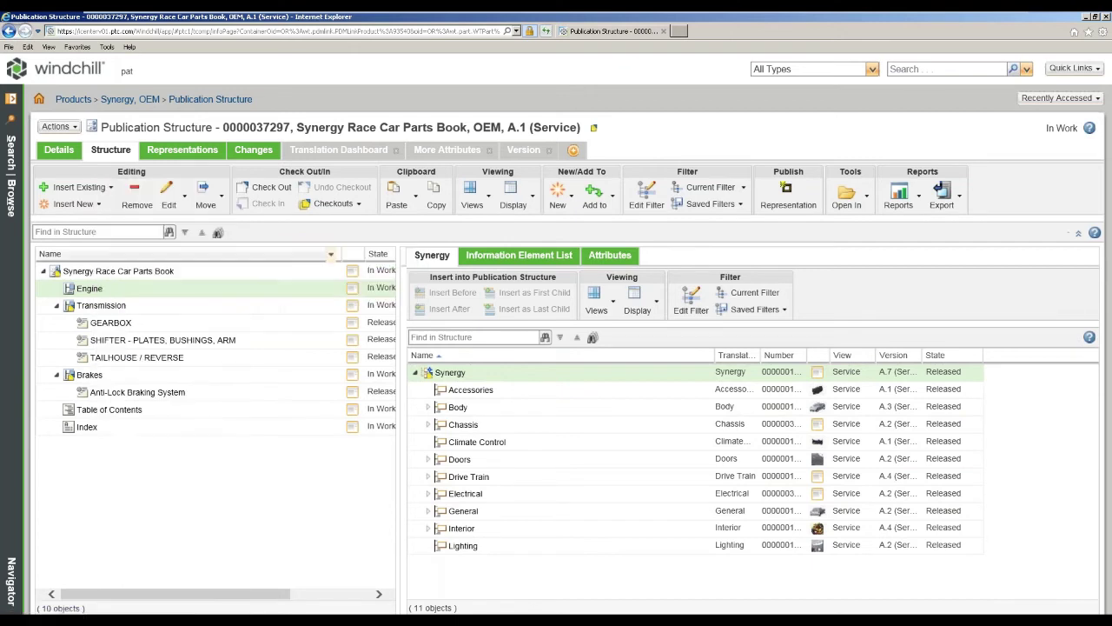
Search Parts Lists for 'piston' and insert the Piston parts list result into Engine.
click(547, 255)
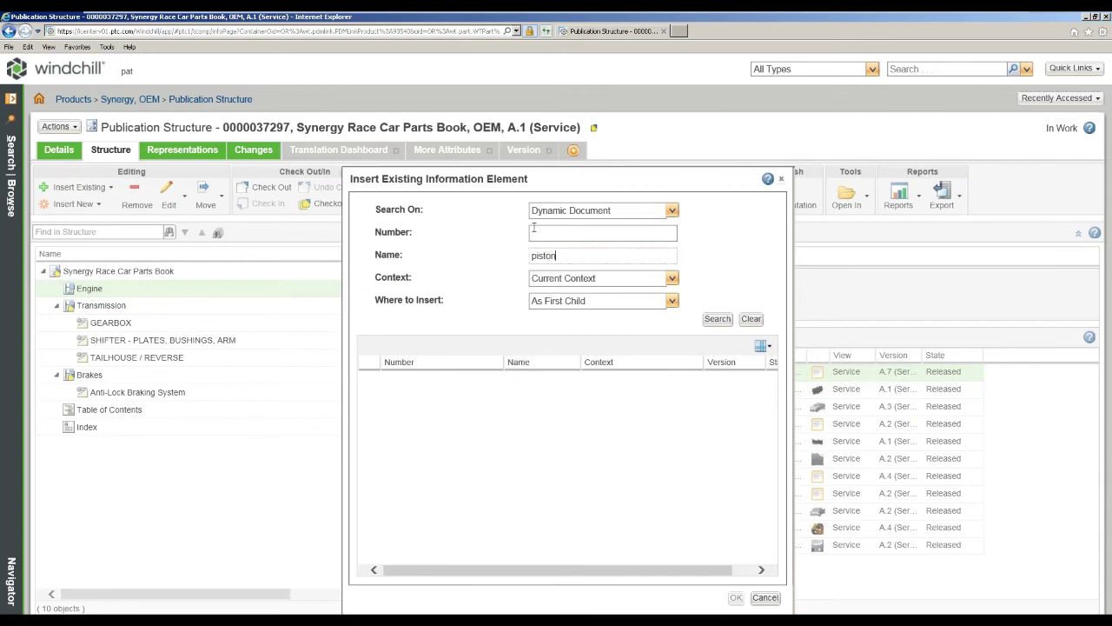
click(718, 318)
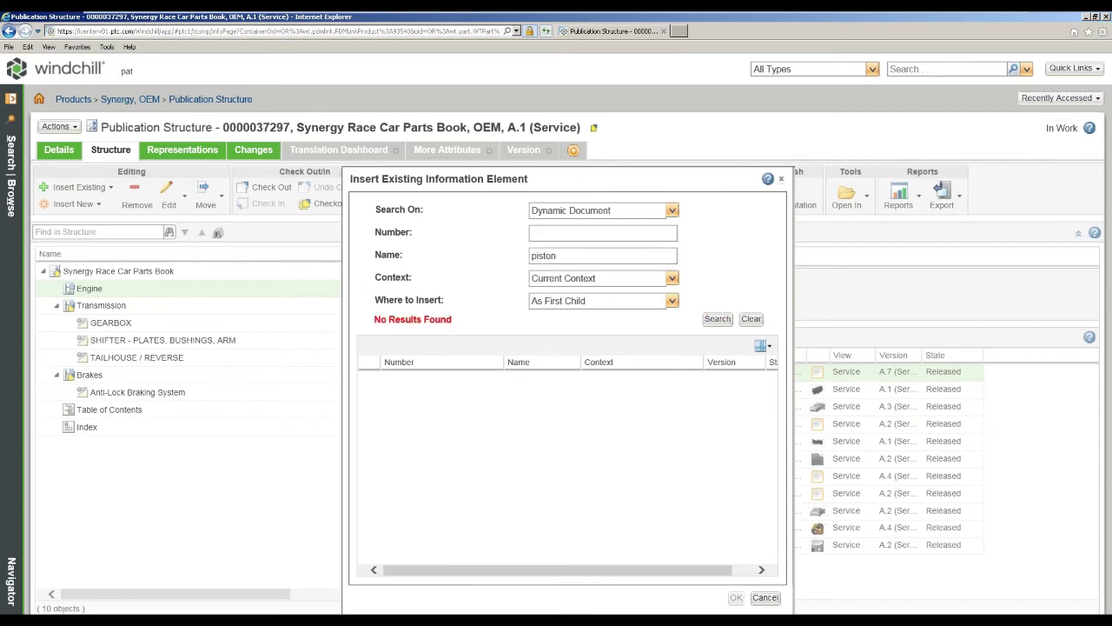
drag(570, 259, 539, 245)
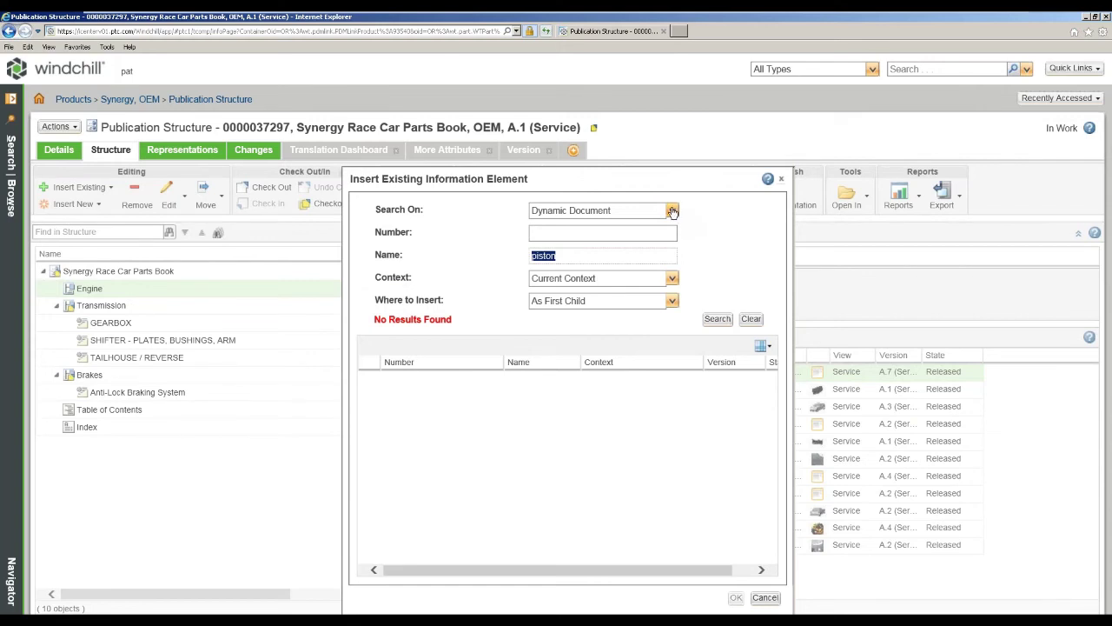
click(671, 210)
click(561, 241)
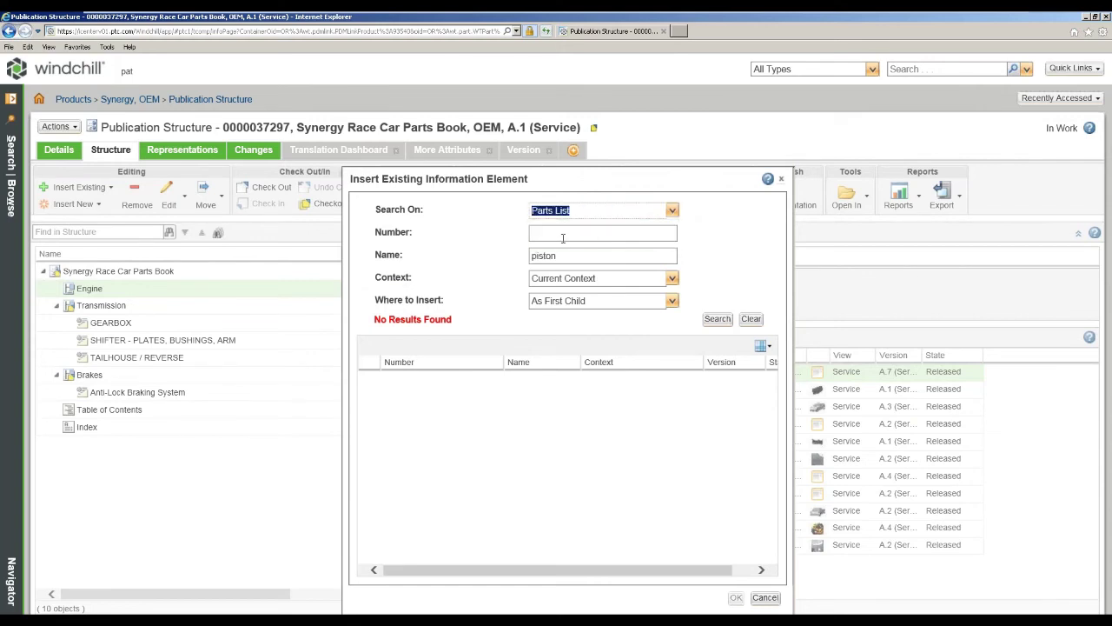
click(717, 320)
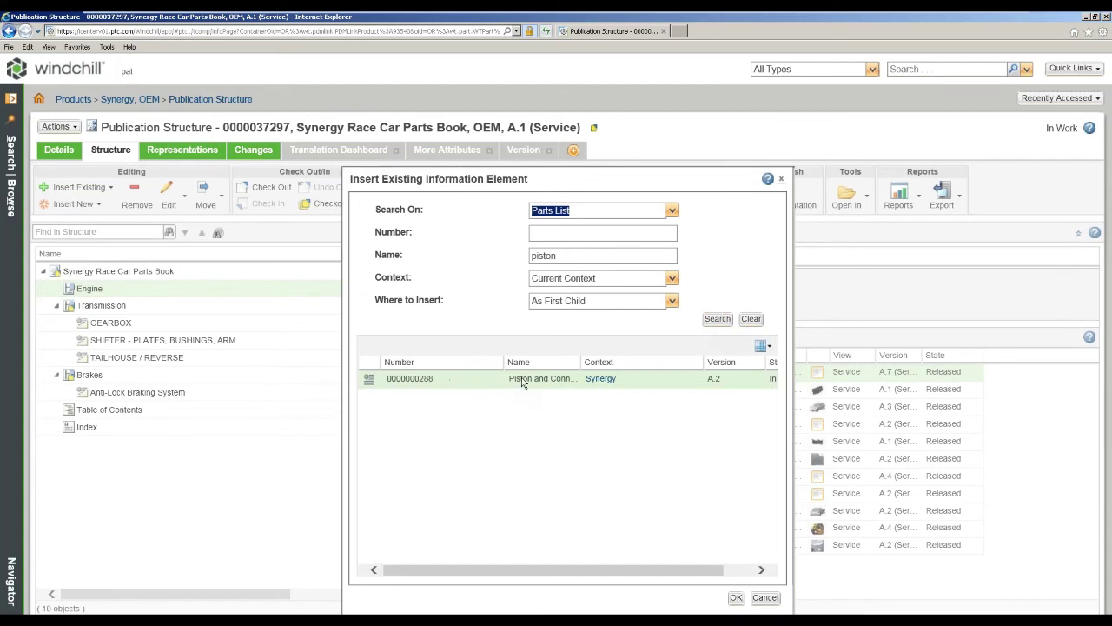
click(524, 384)
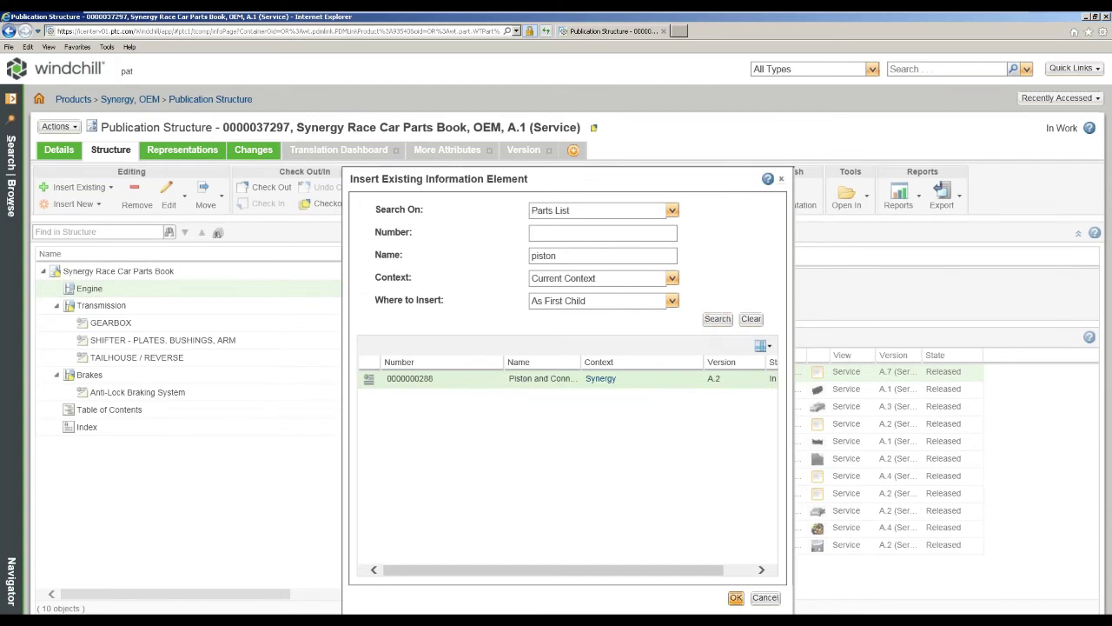
click(736, 599)
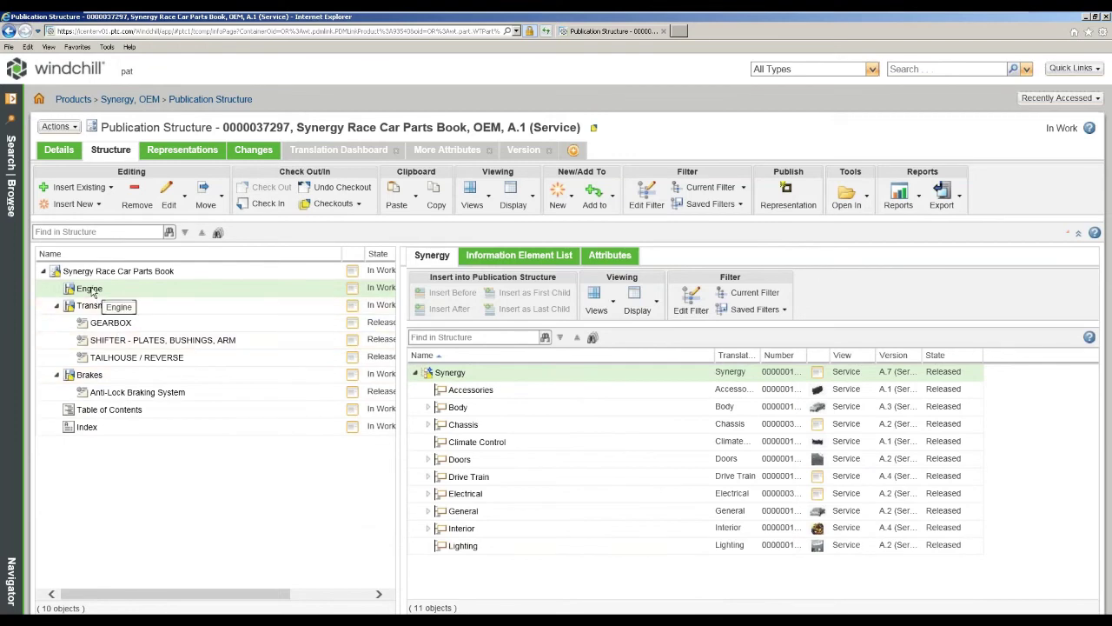
Try inserting an existing publication section under Engine, then cancel it.
drag(92, 293, 94, 295)
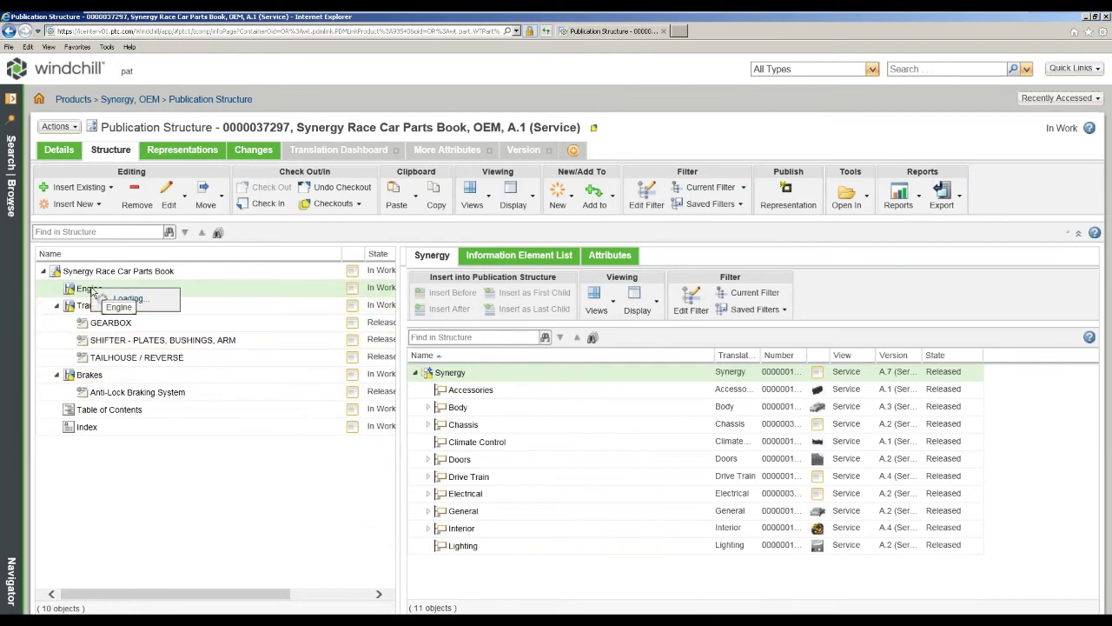
right_click(93, 296)
mouse_move(174, 238)
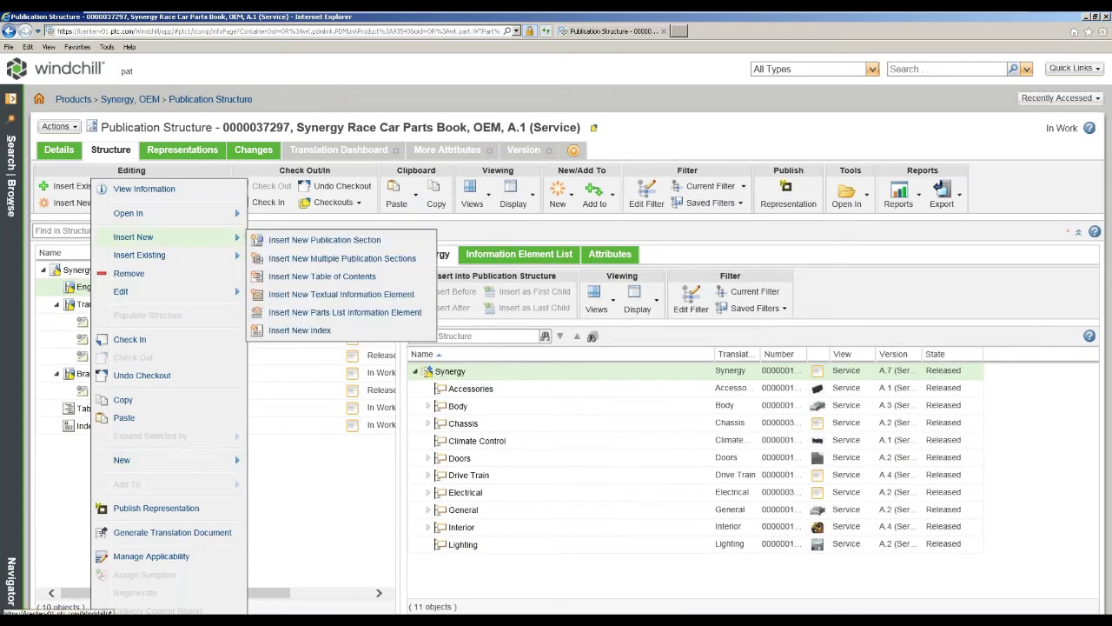
mouse_move(186, 256)
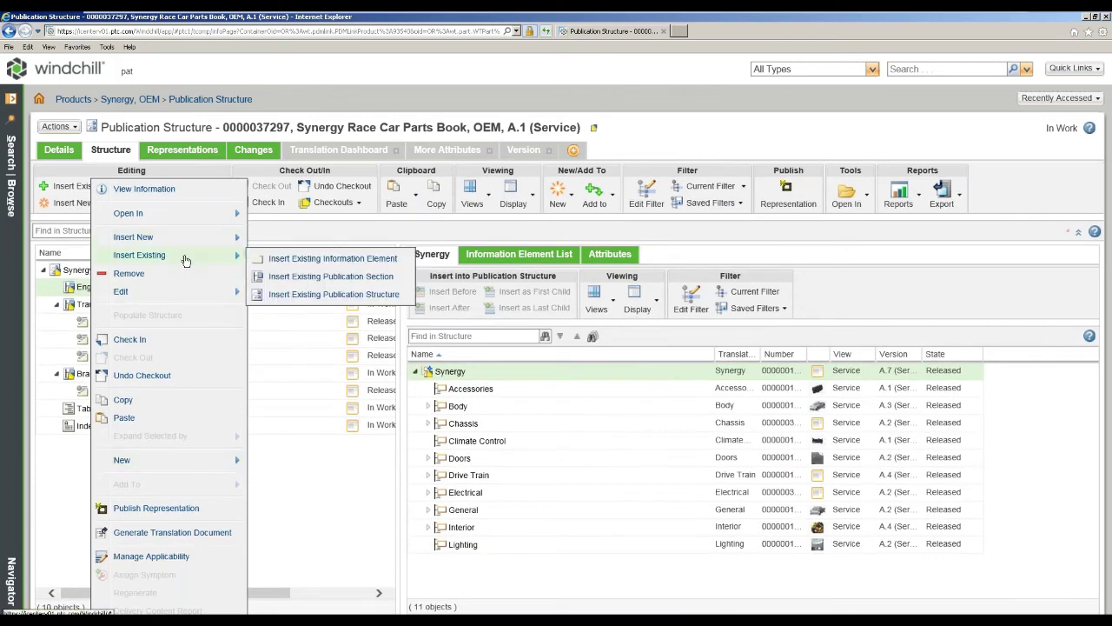
click(344, 276)
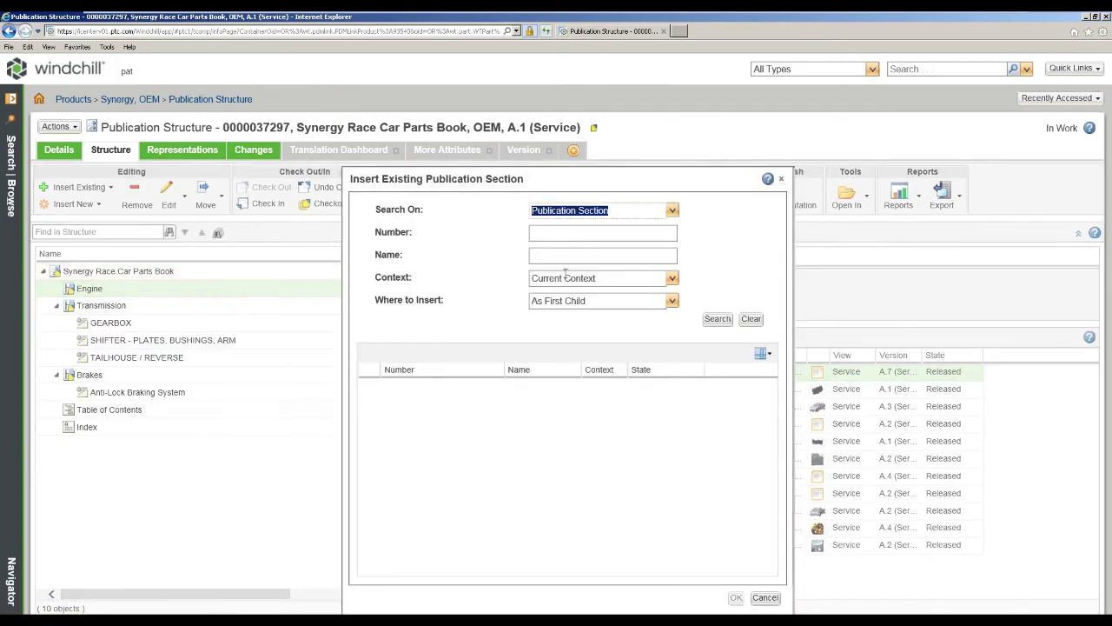
click(674, 211)
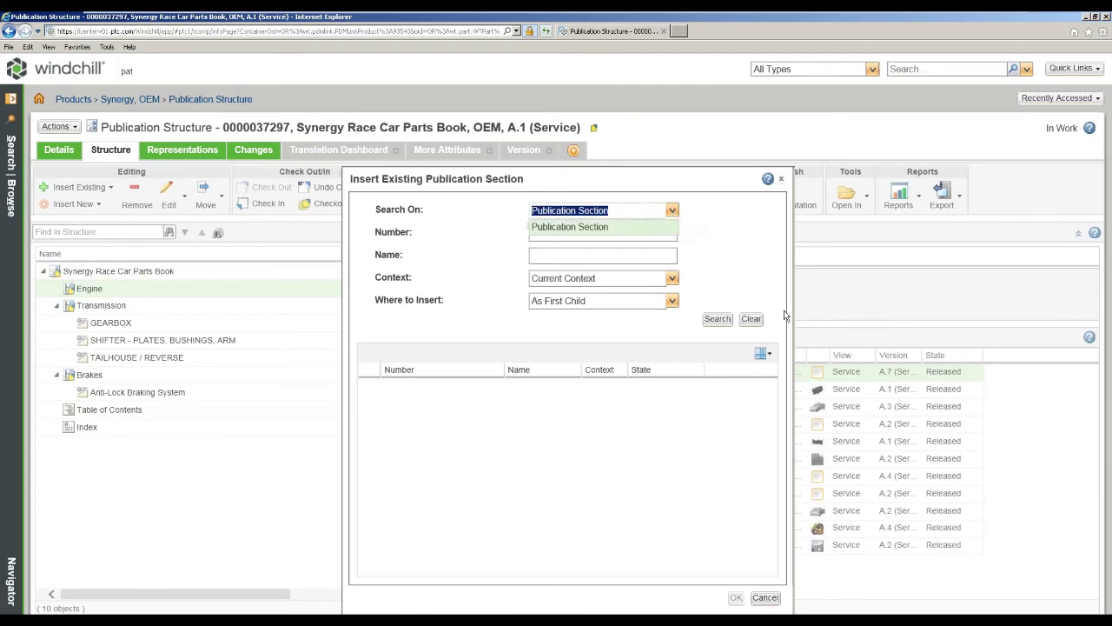
click(764, 597)
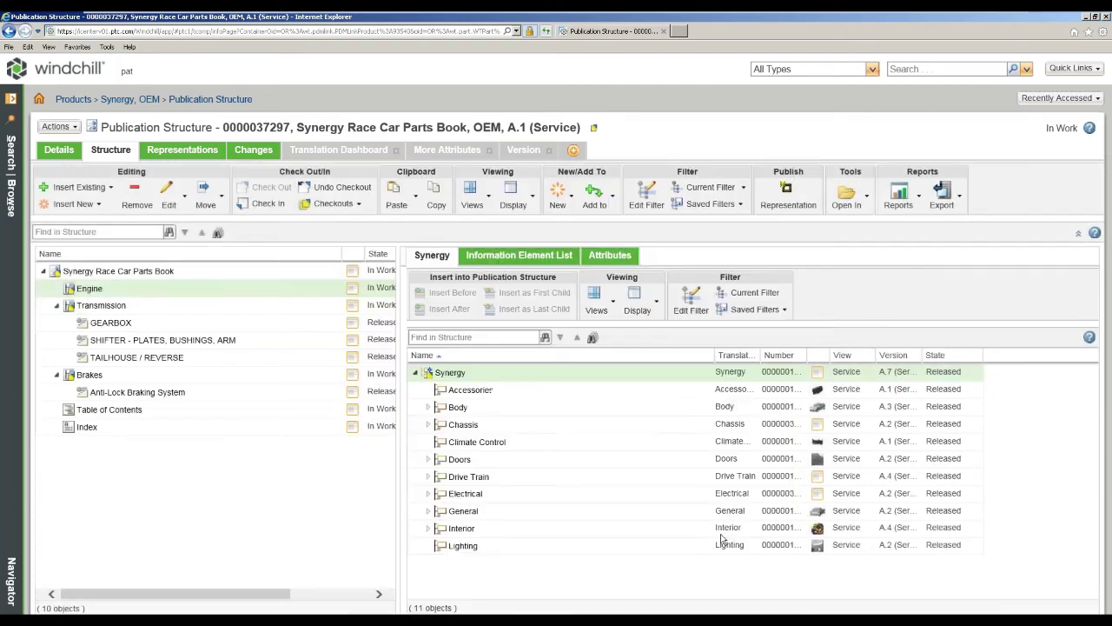
right_click(153, 289)
mouse_move(221, 256)
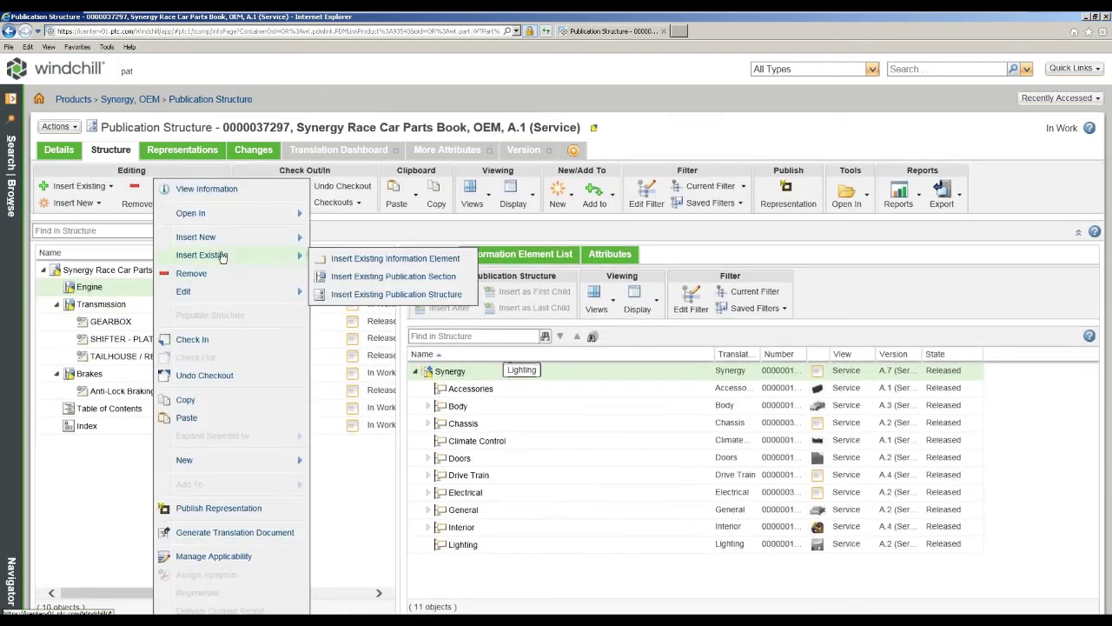
click(392, 258)
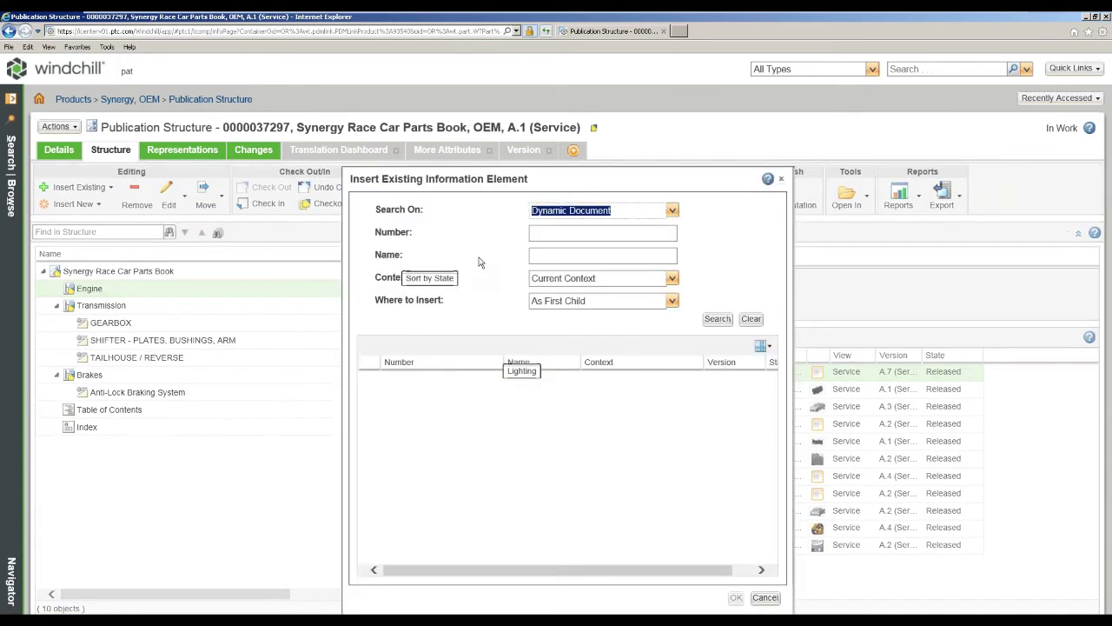
click(672, 210)
click(569, 243)
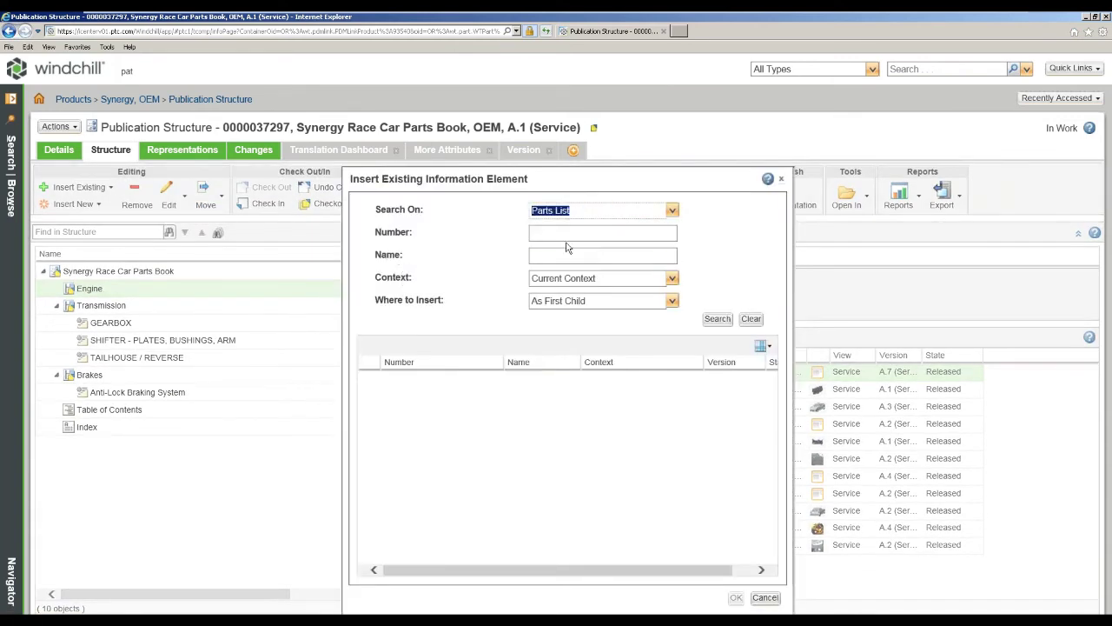
click(554, 255)
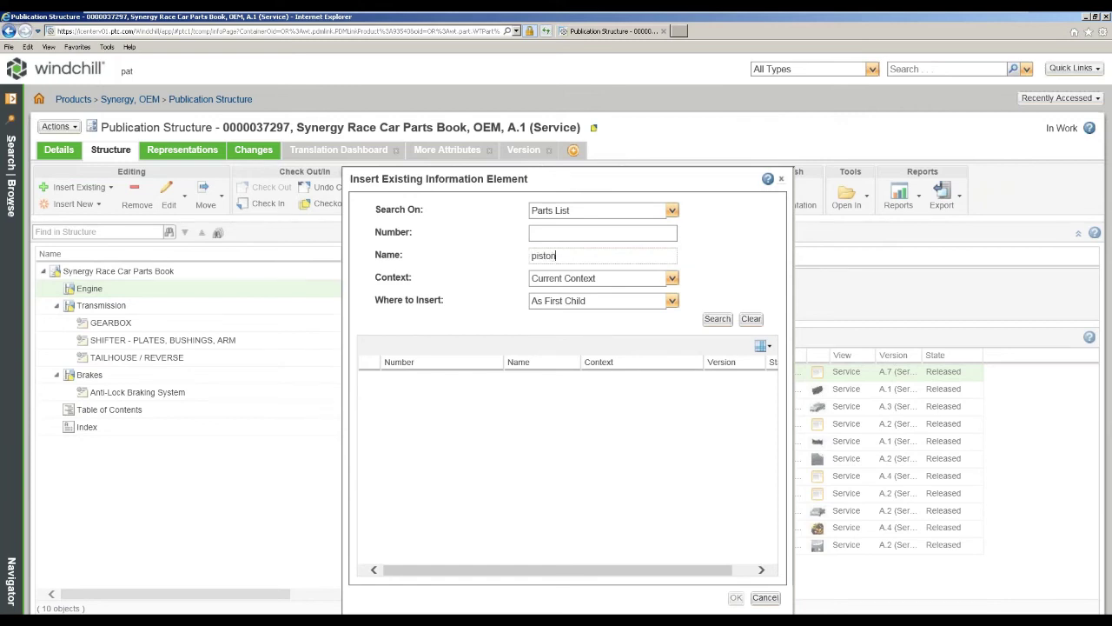
click(718, 318)
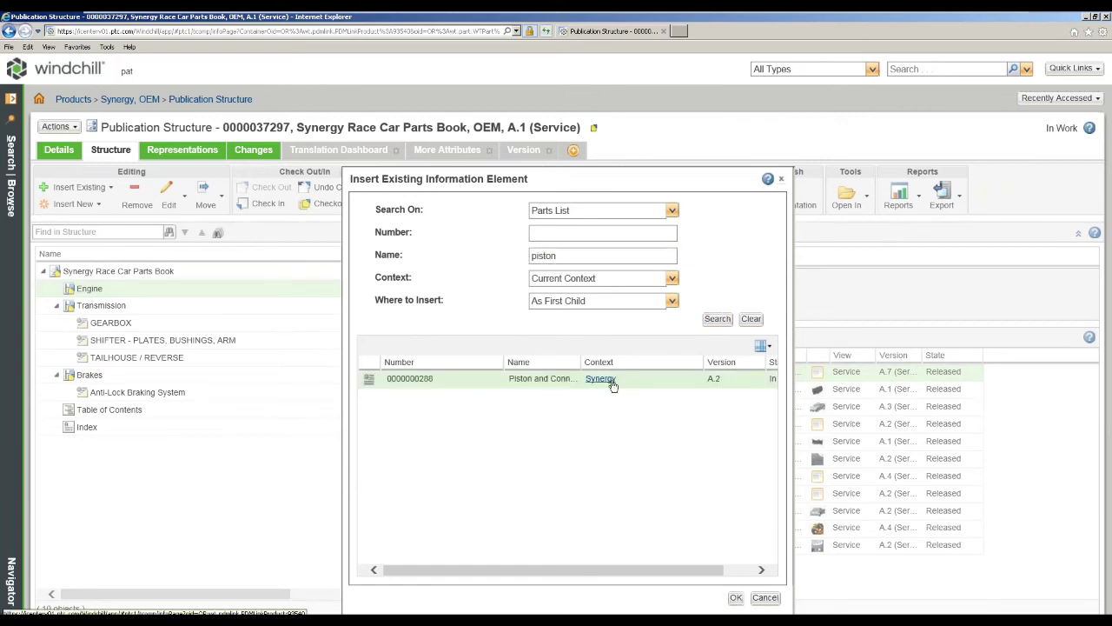
click(737, 598)
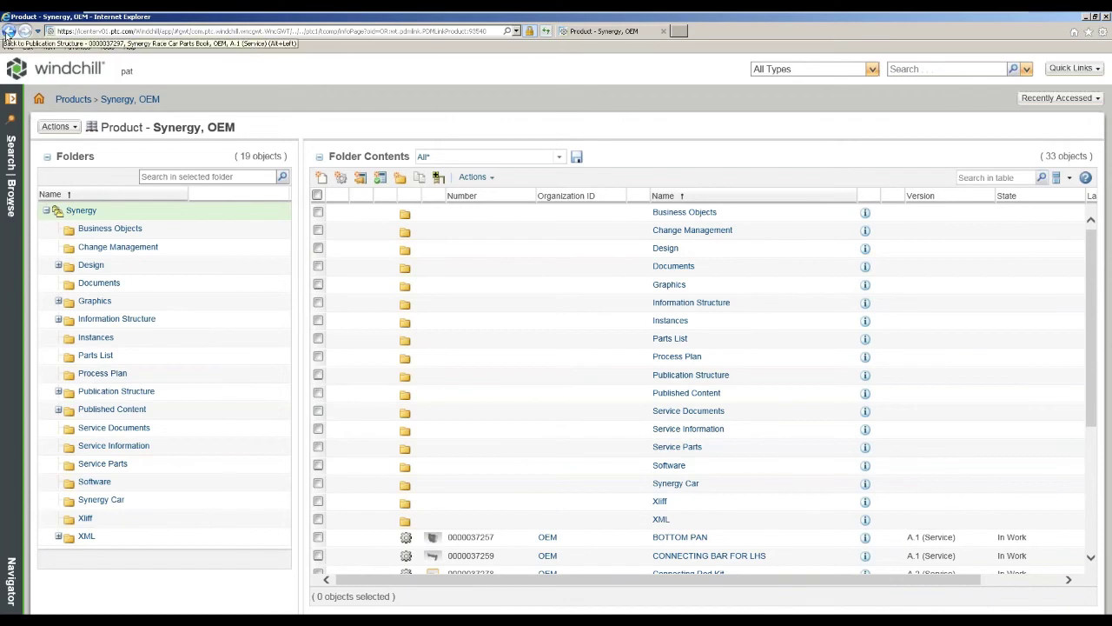
click(7, 33)
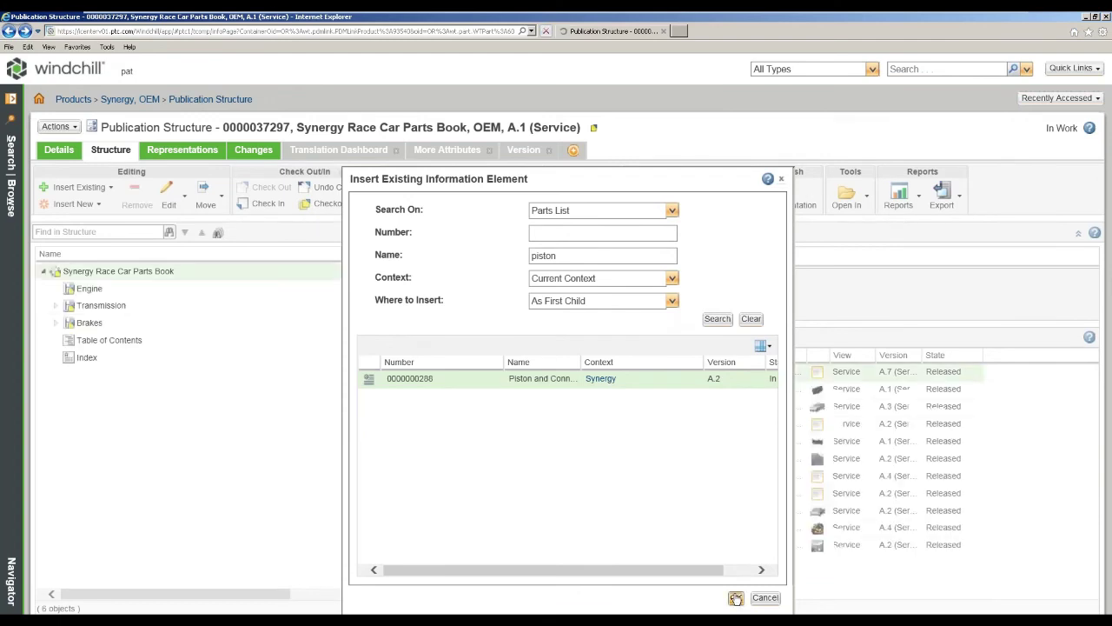
click(735, 597)
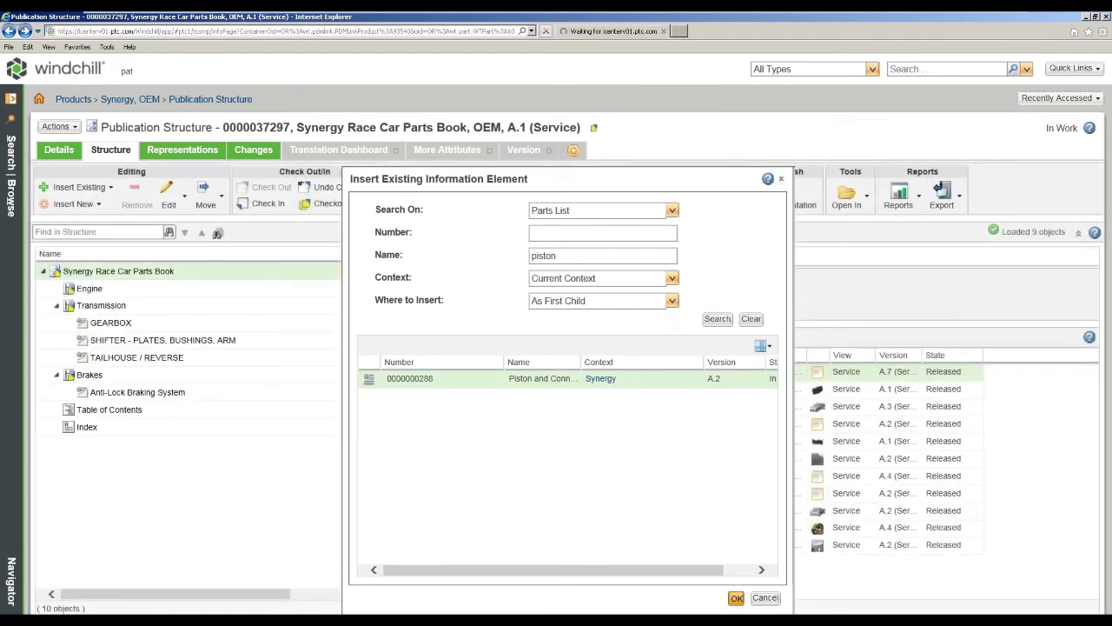
Collapse Transmission and Brakes, then move Engine, Transmission and Brakes below Table of Contents.
click(56, 307)
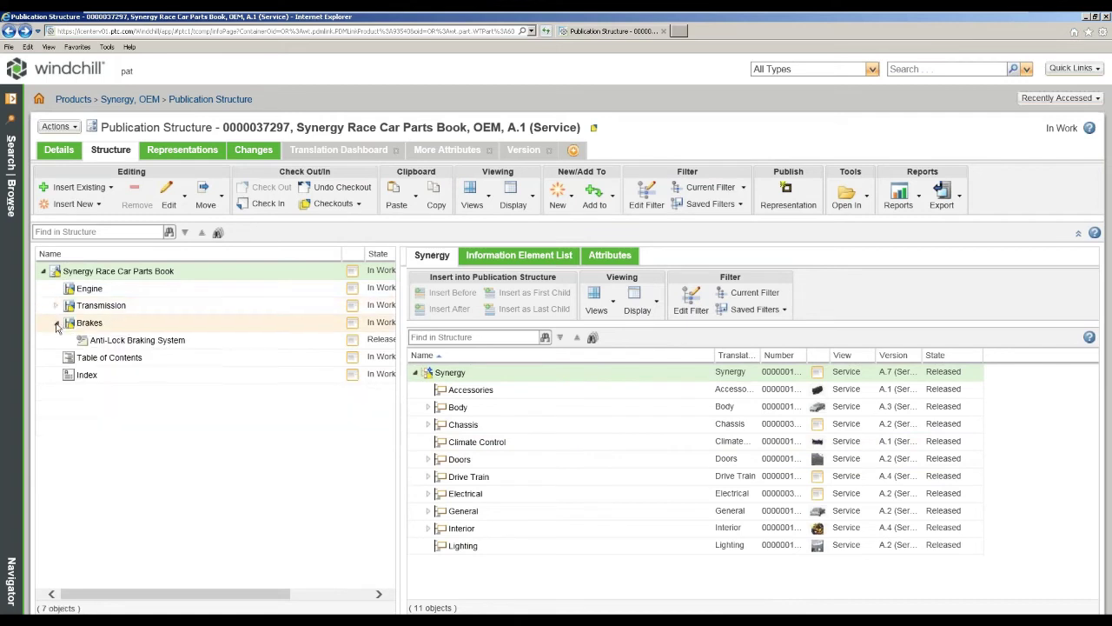
click(56, 324)
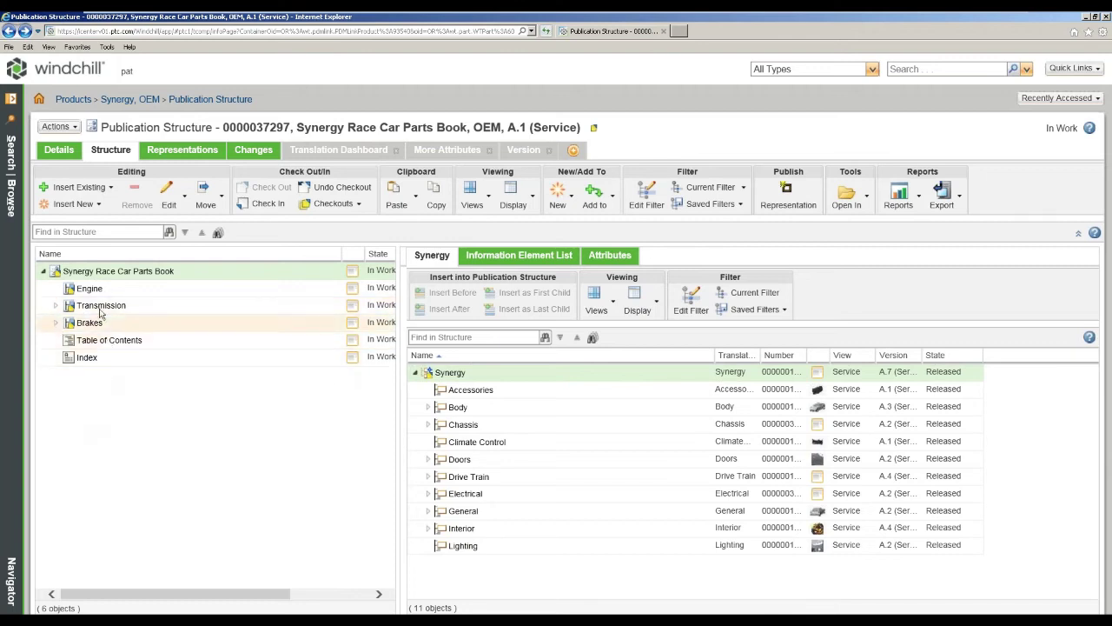
click(94, 290)
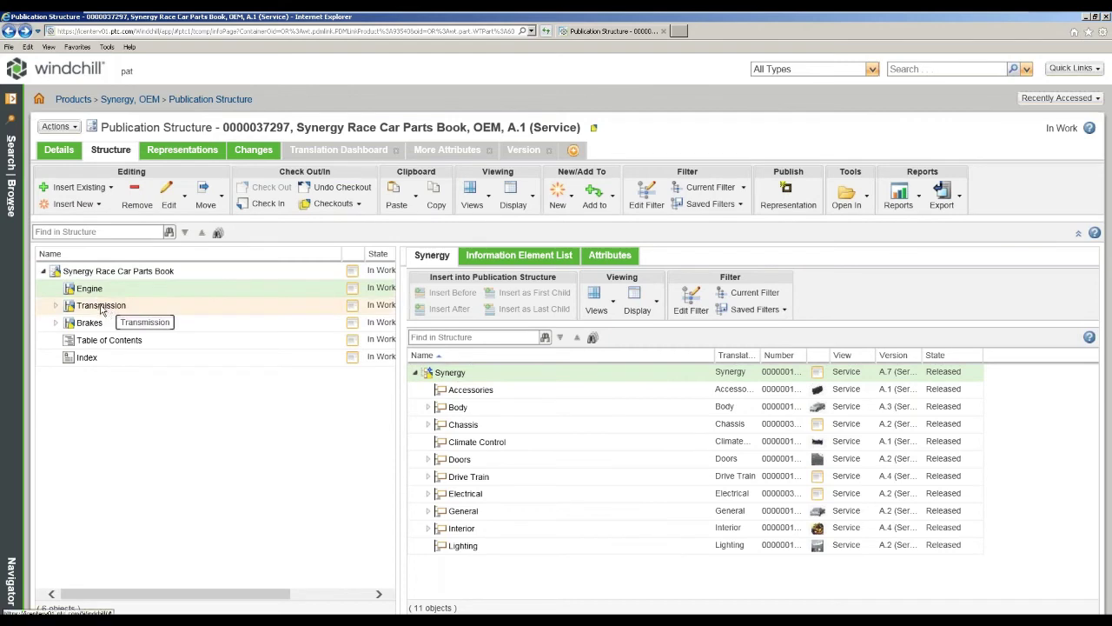
shift+click(92, 323)
drag(99, 294, 105, 355)
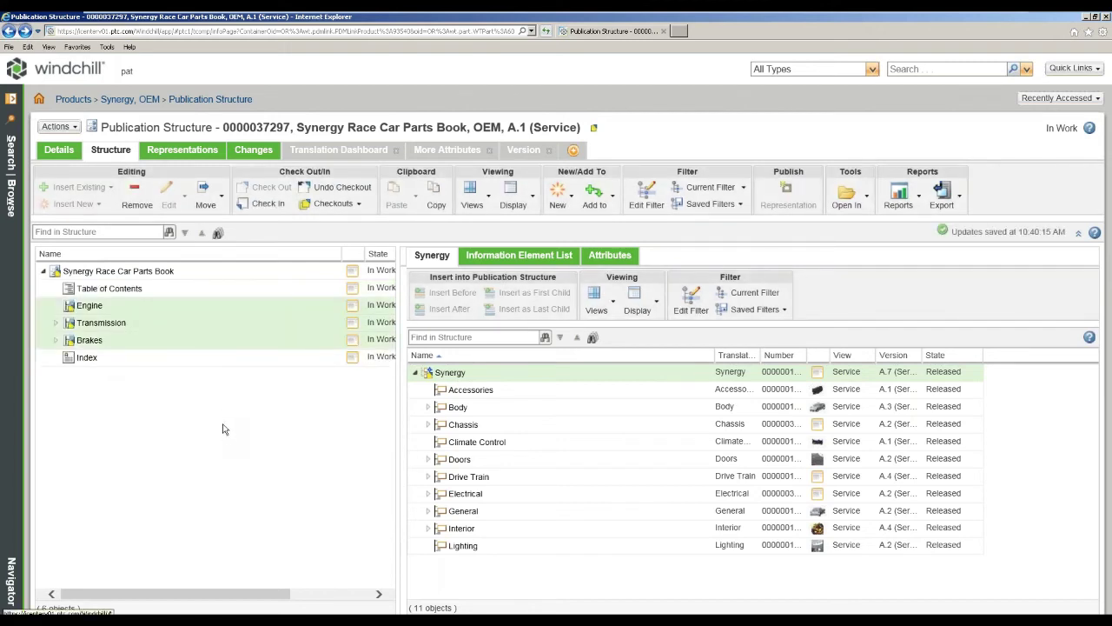
click(114, 272)
Start a new publication section in the Synergy Race Car Parts Book.
right_click(114, 272)
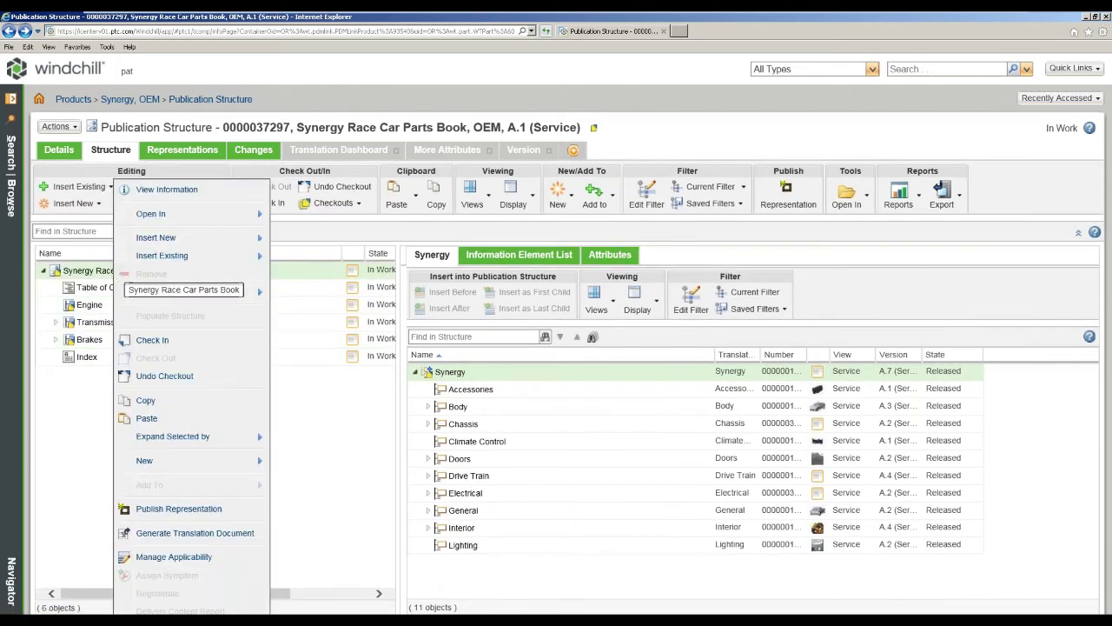
mouse_move(168, 246)
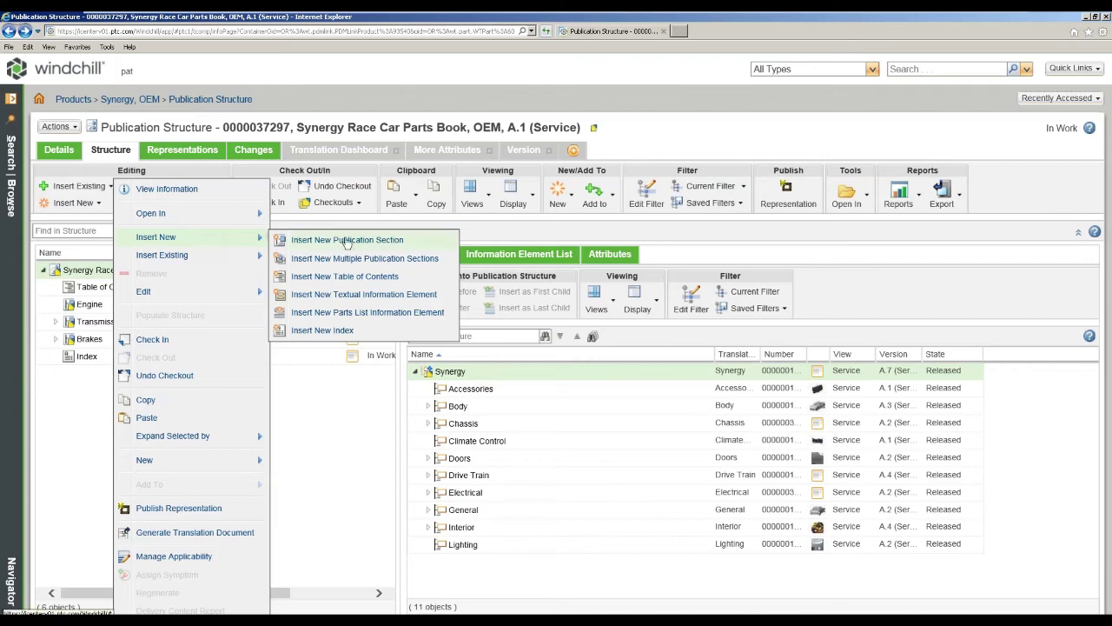
click(335, 461)
click(94, 203)
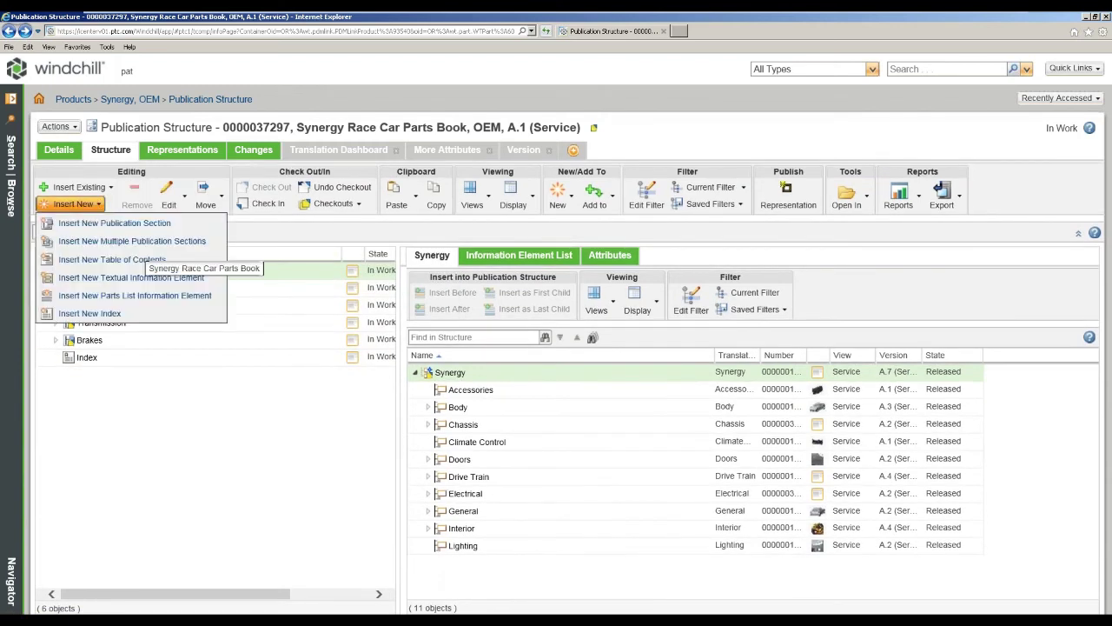
click(136, 223)
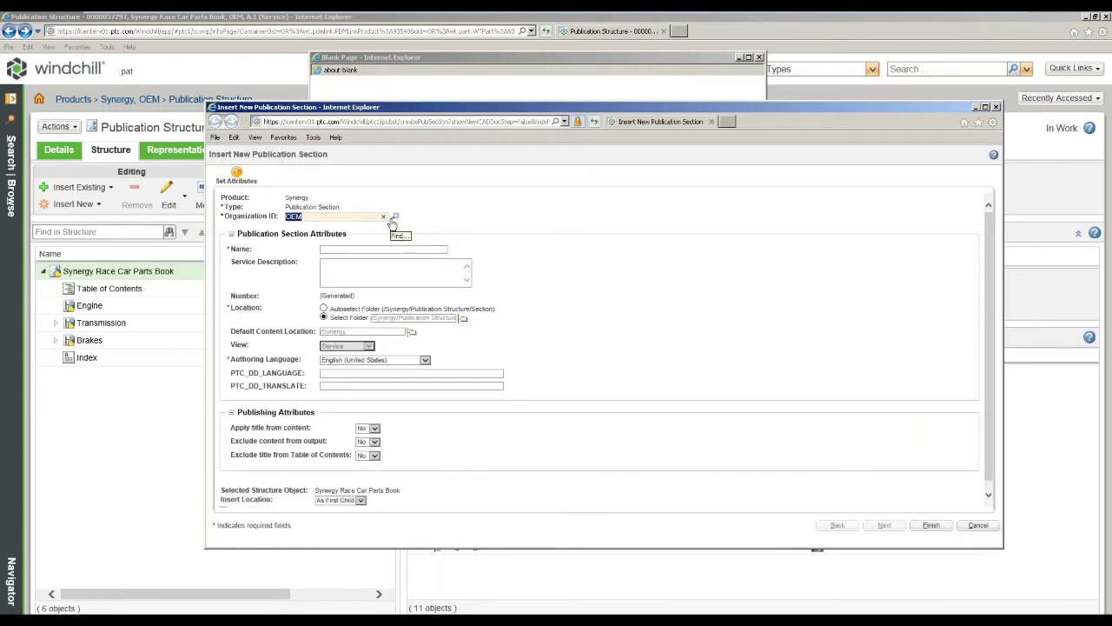
Cancel the publication section, close the blank window, and reopen the Insert New list.
click(978, 525)
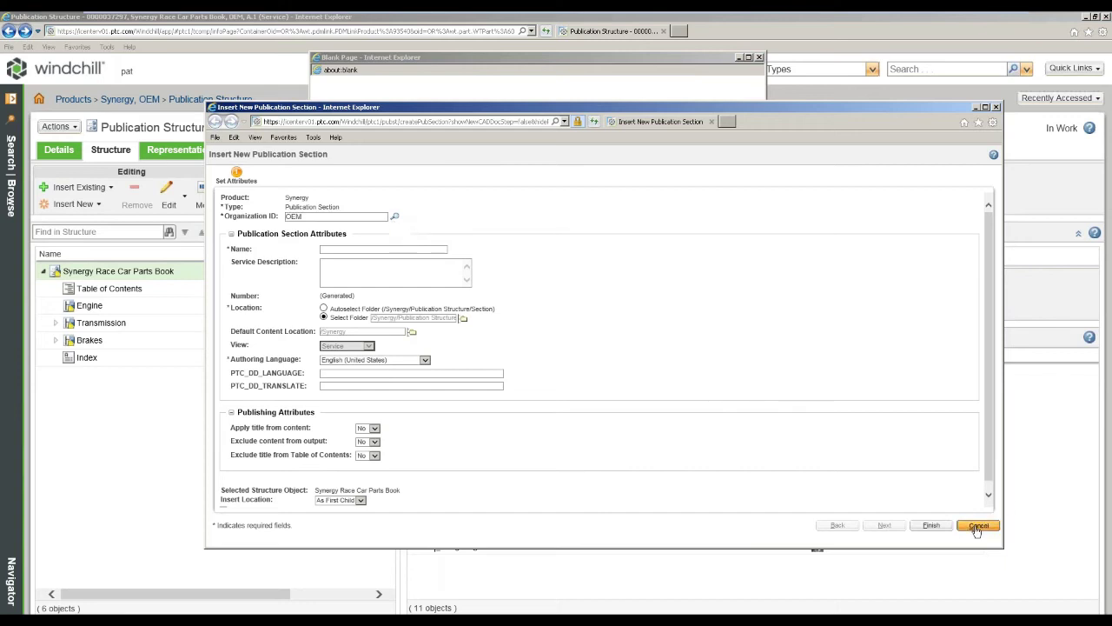
click(587, 359)
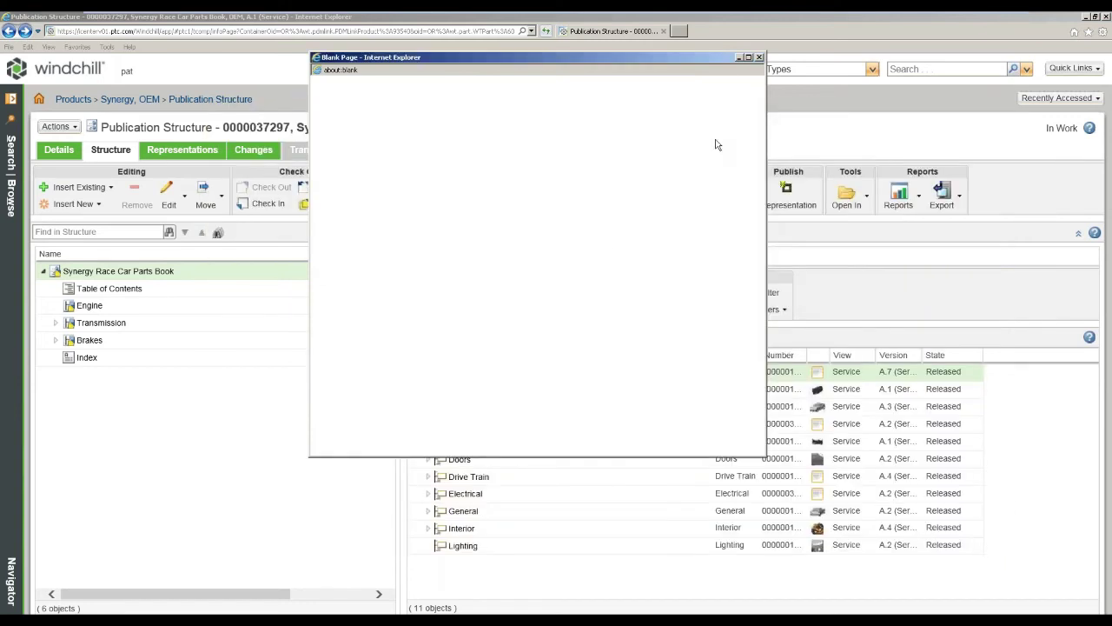
click(759, 58)
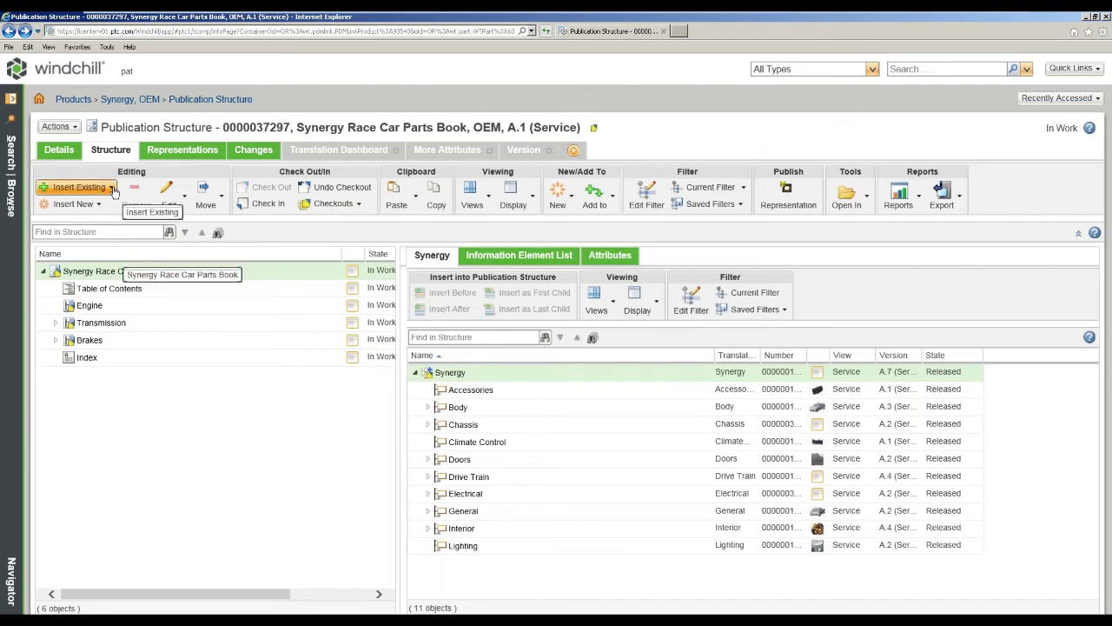
click(77, 203)
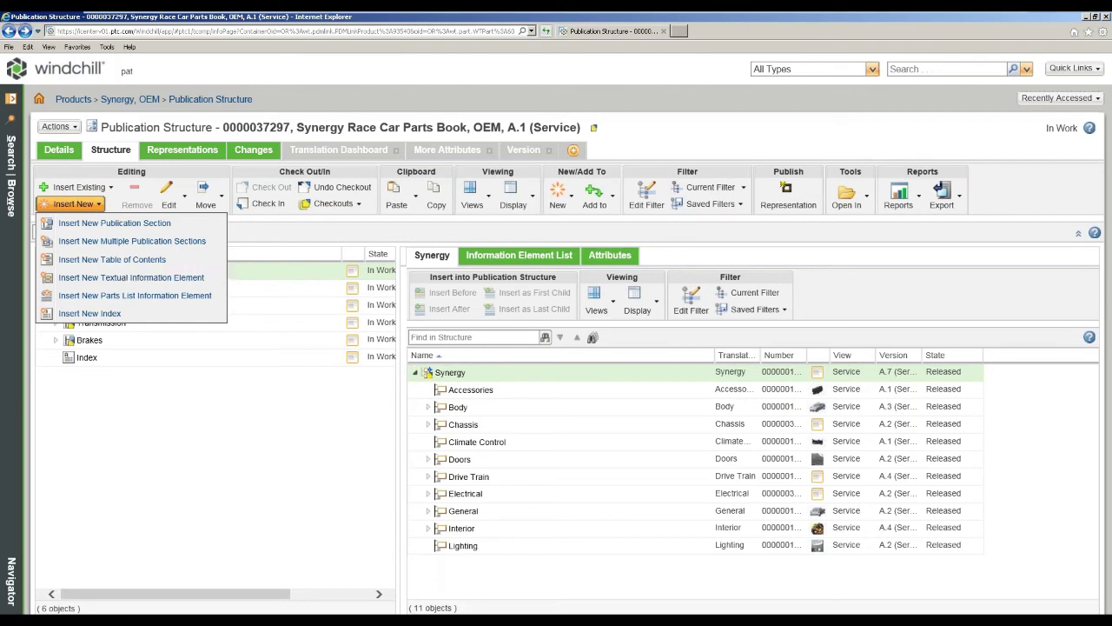
Create a Dynamic Document named INtroduction from the Arbortext Topic template and confirm.
click(148, 278)
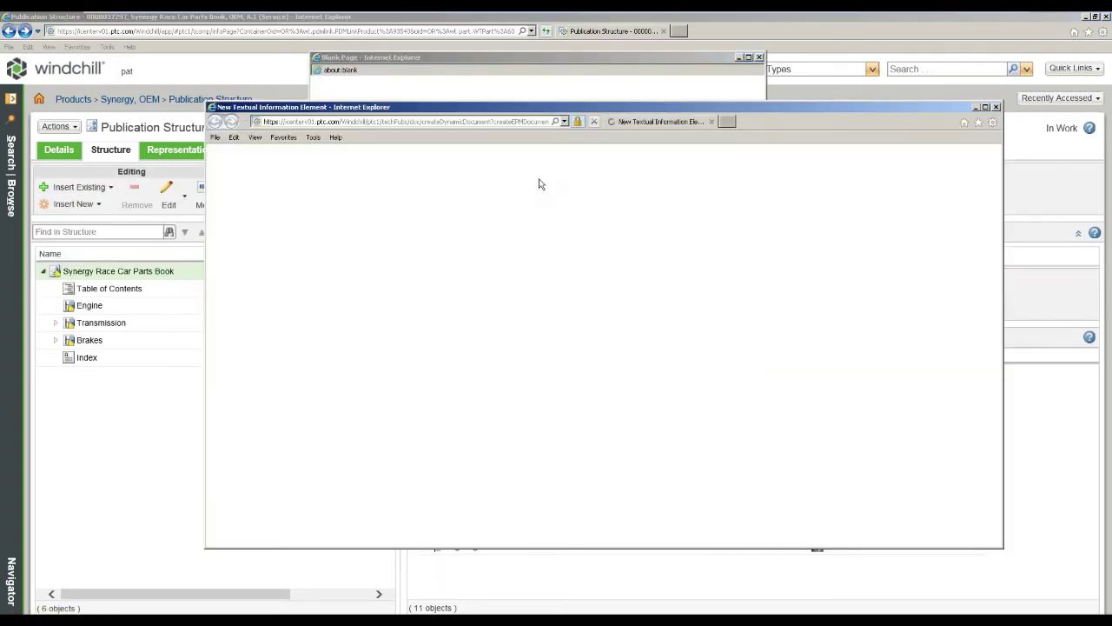
click(367, 195)
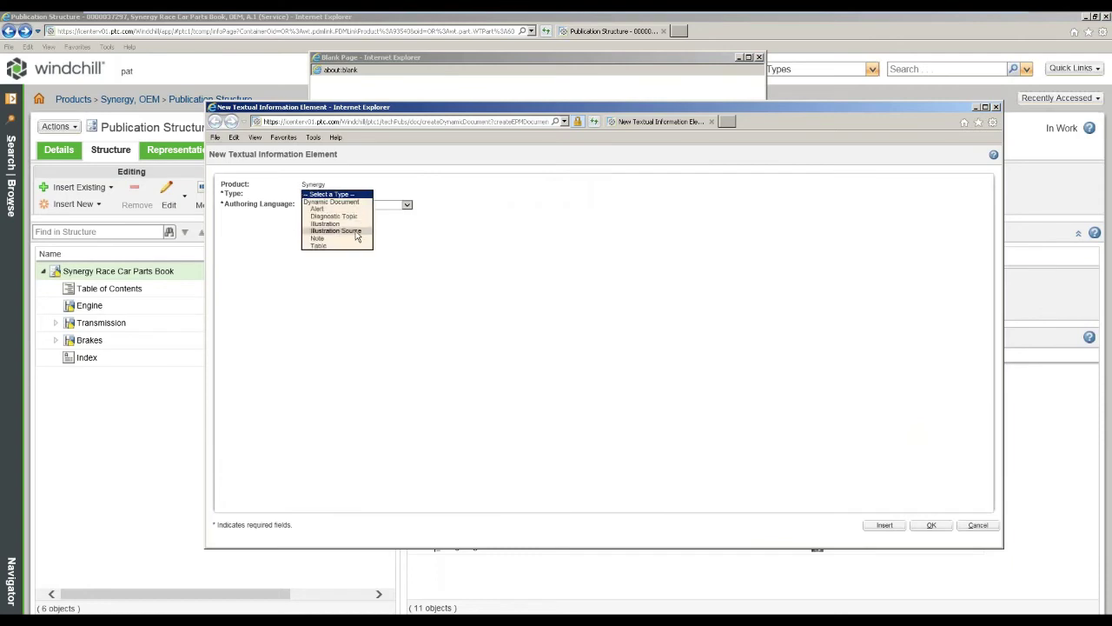
click(331, 202)
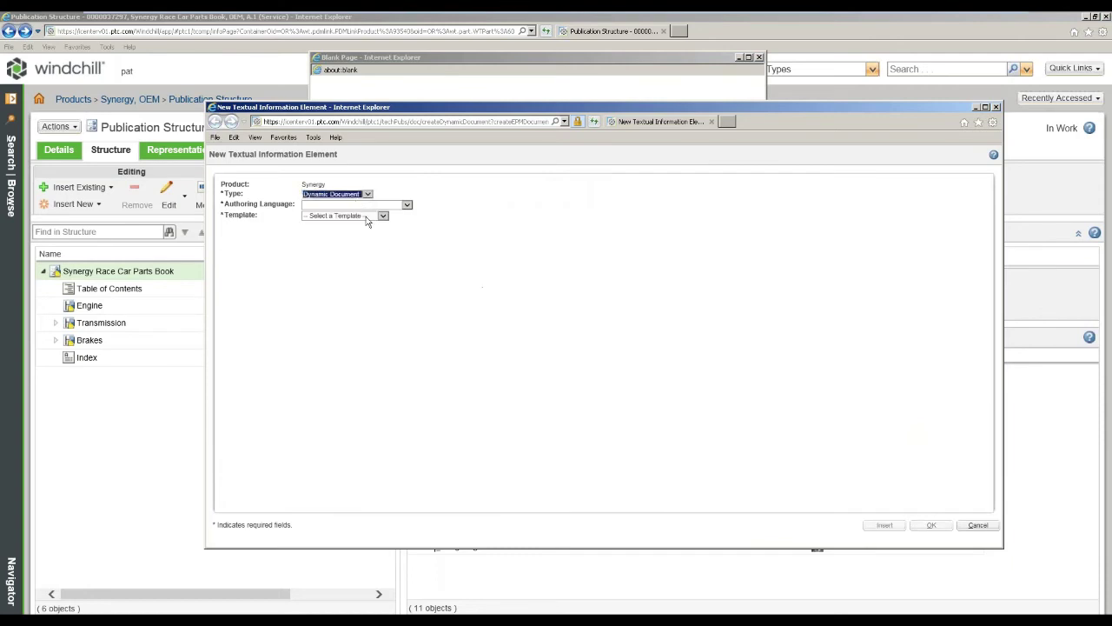
click(383, 215)
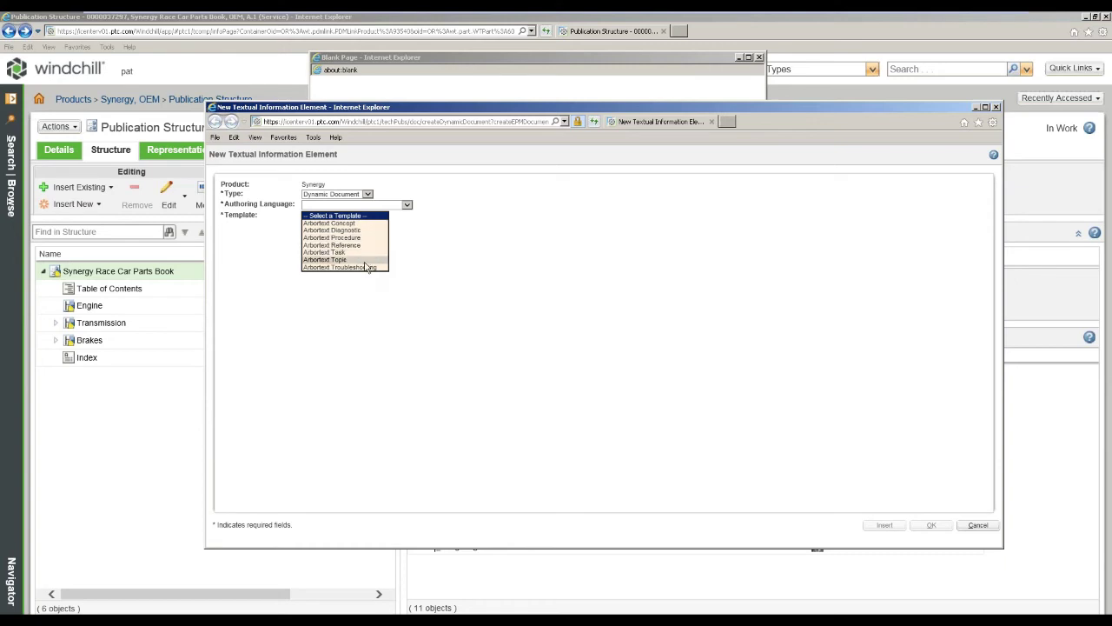
click(367, 259)
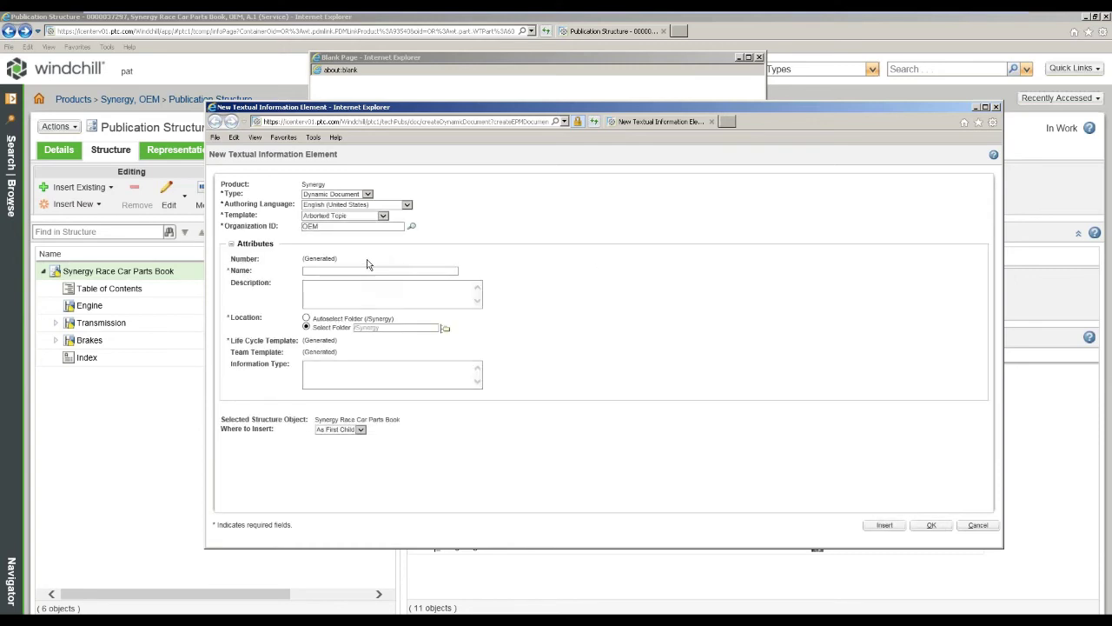
click(381, 271)
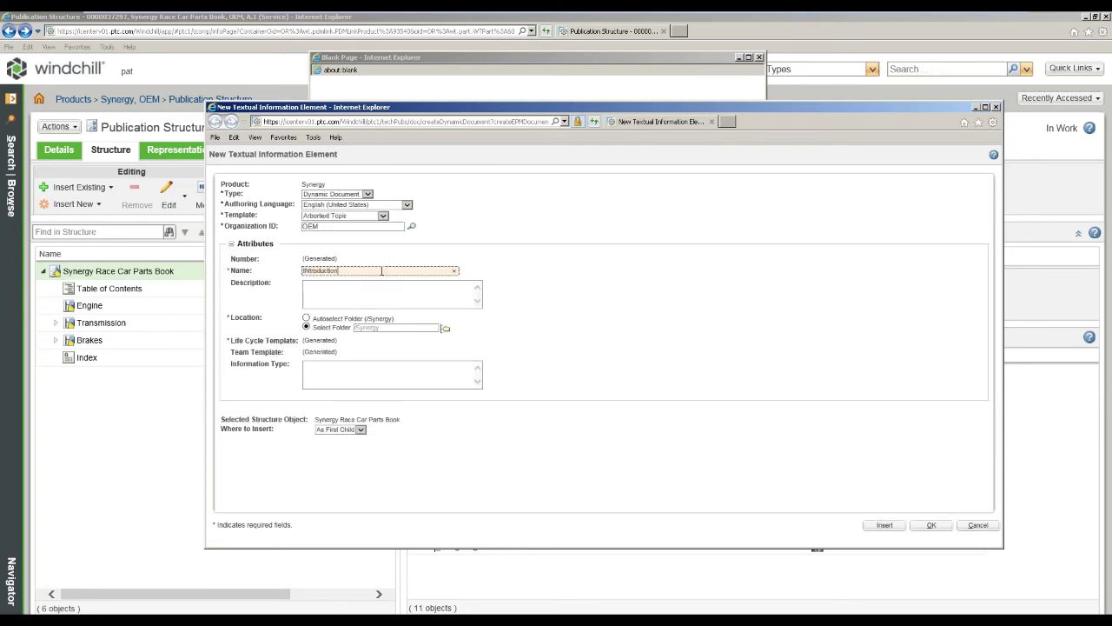
click(931, 525)
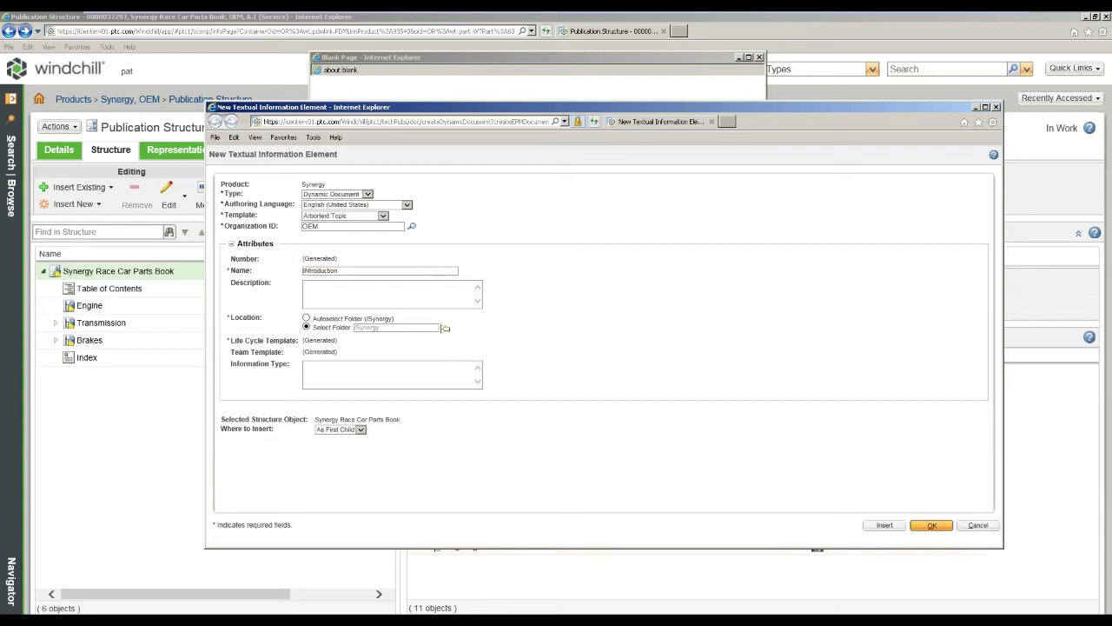
click(592, 361)
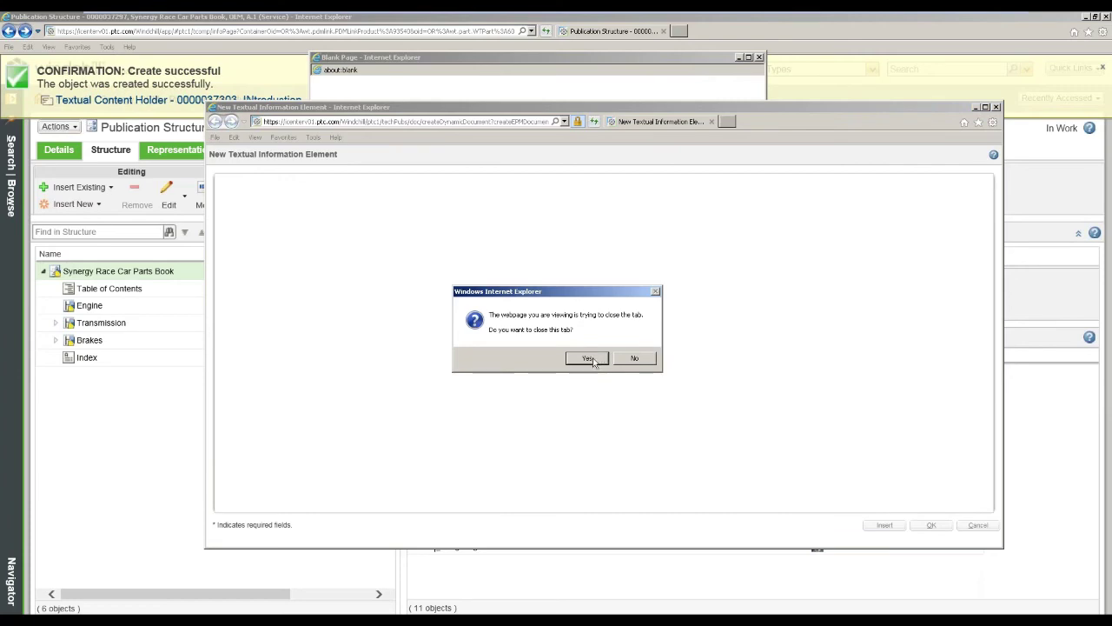
click(595, 358)
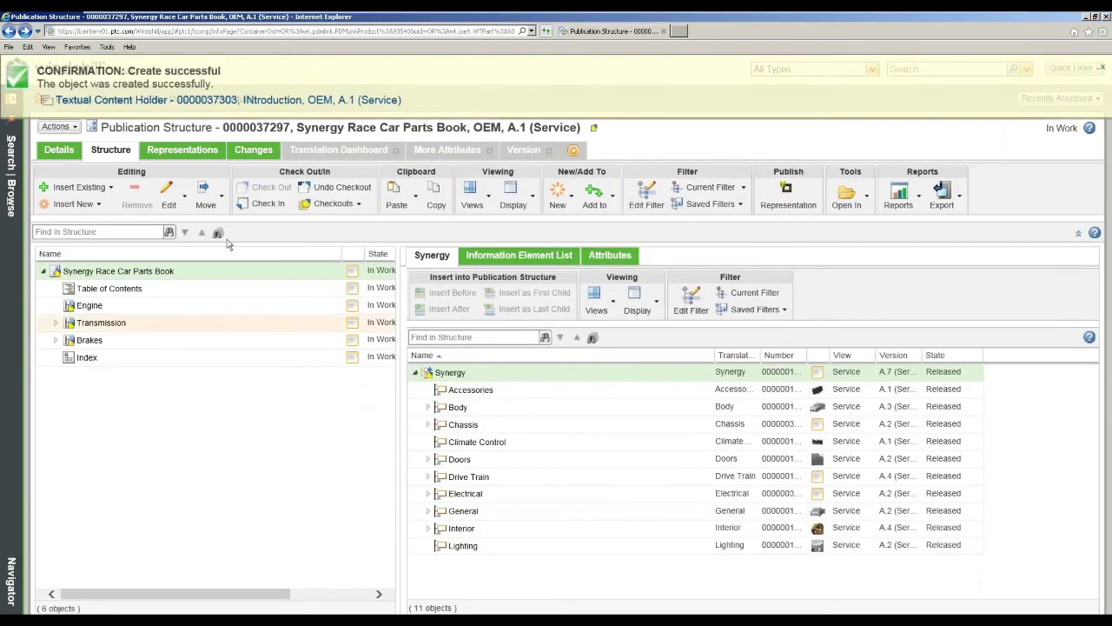
click(1102, 68)
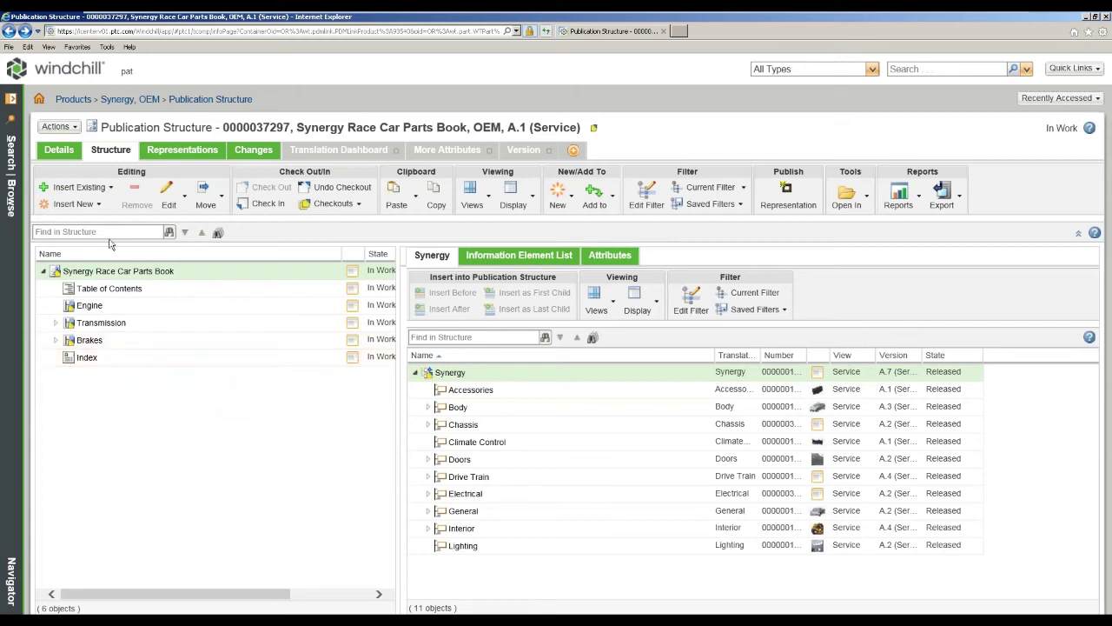
Search existing elements for 'introduction' and insert INtroduction at the top of the book.
click(112, 187)
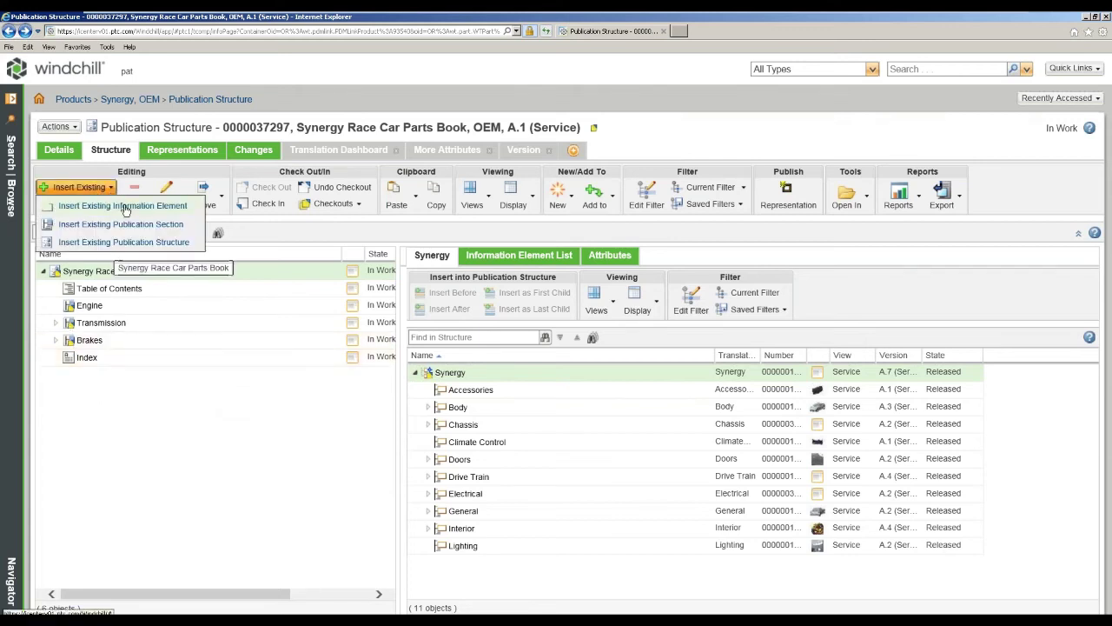
click(123, 206)
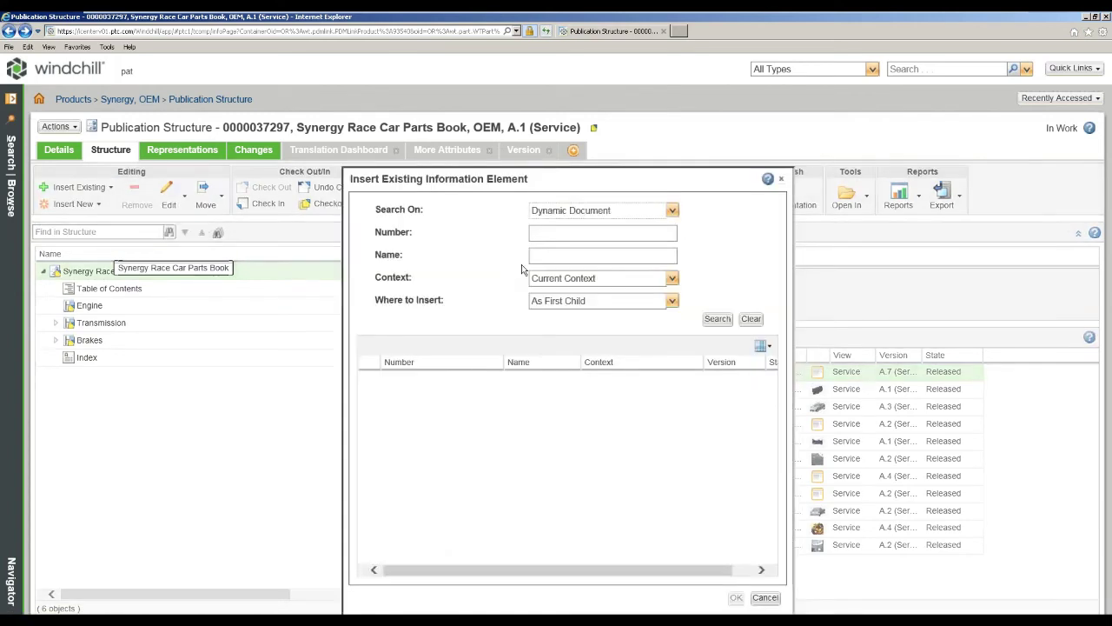
click(538, 254)
text(intro)
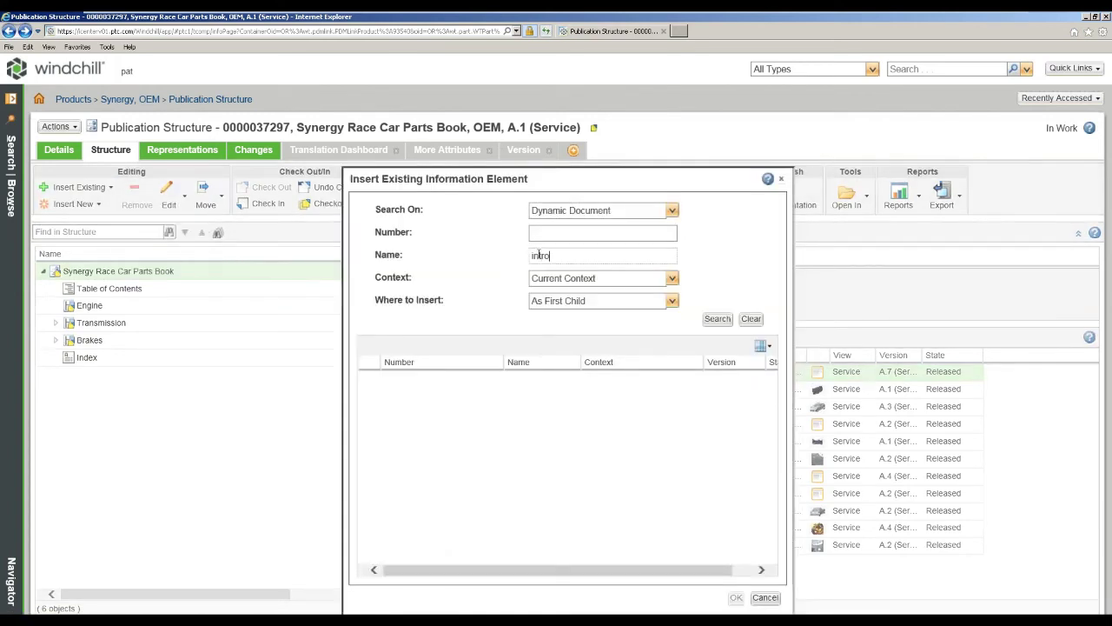
text(ductiomn)
key(BackSpace)
key(BackSpace)
key(Return)
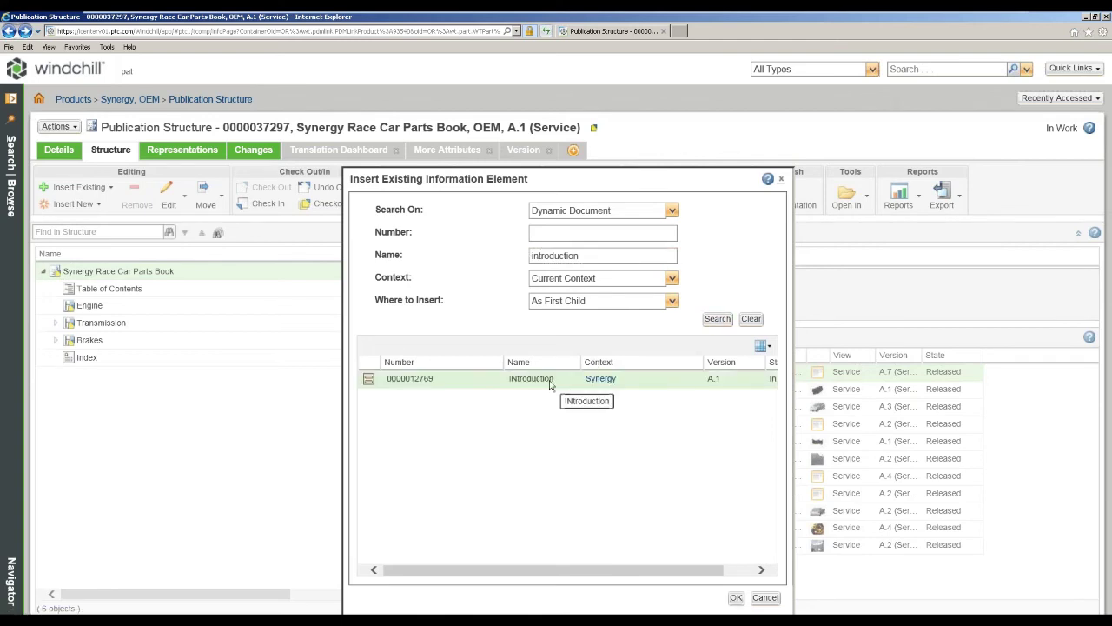
click(736, 598)
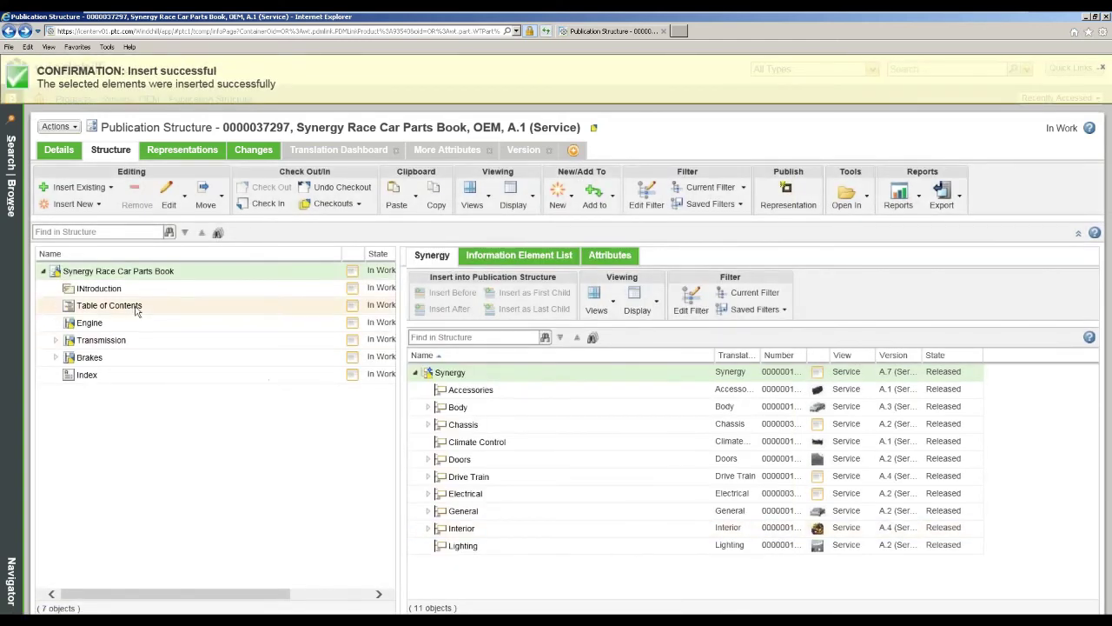
click(103, 292)
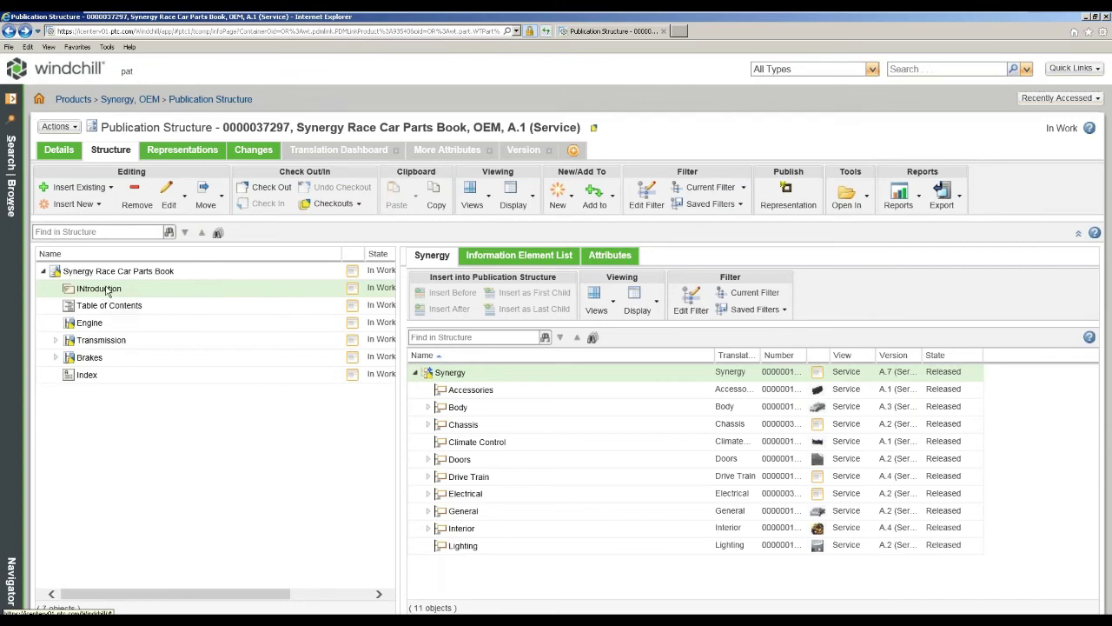
Show the Information Element List and select the INtroduction row for editing.
click(498, 258)
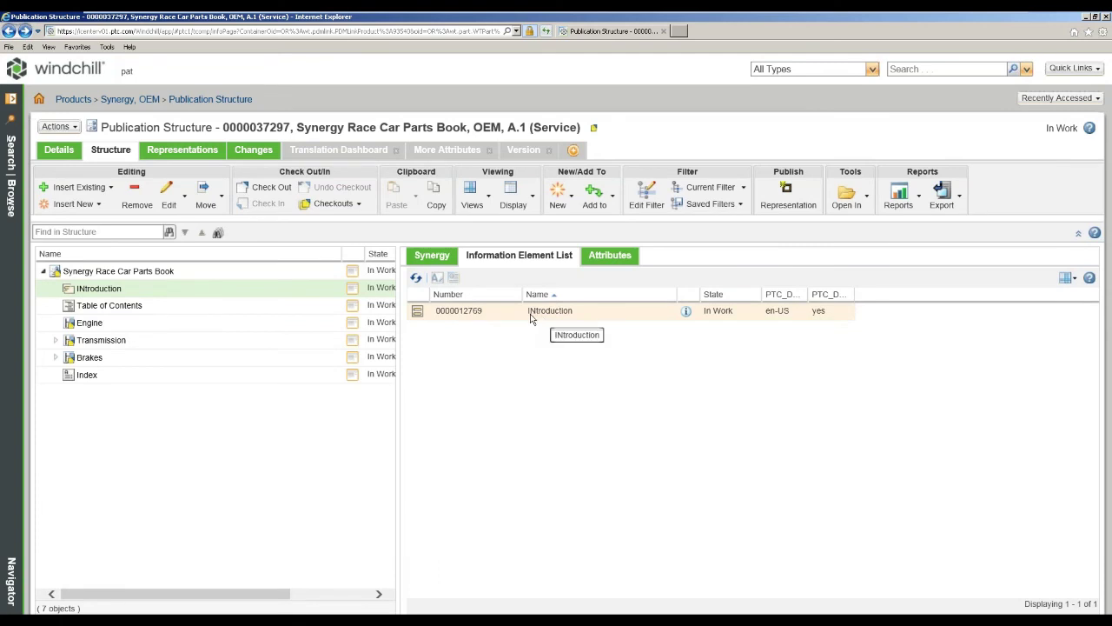
click(465, 311)
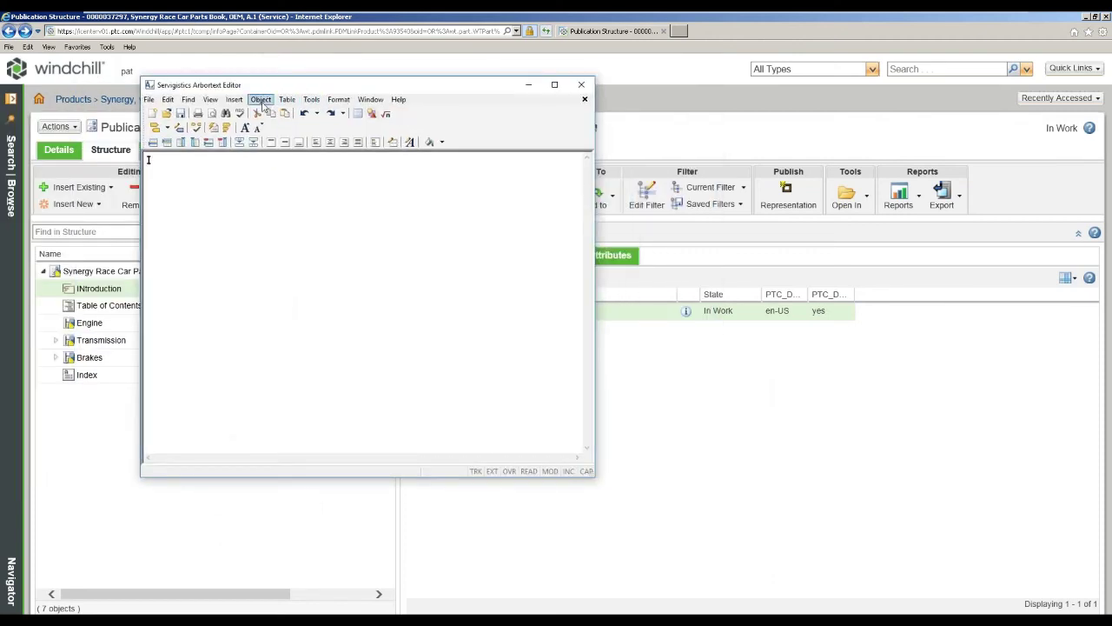
Run Object > Search with keyword 'introduction' and open the INtroduction topic from the results.
click(261, 99)
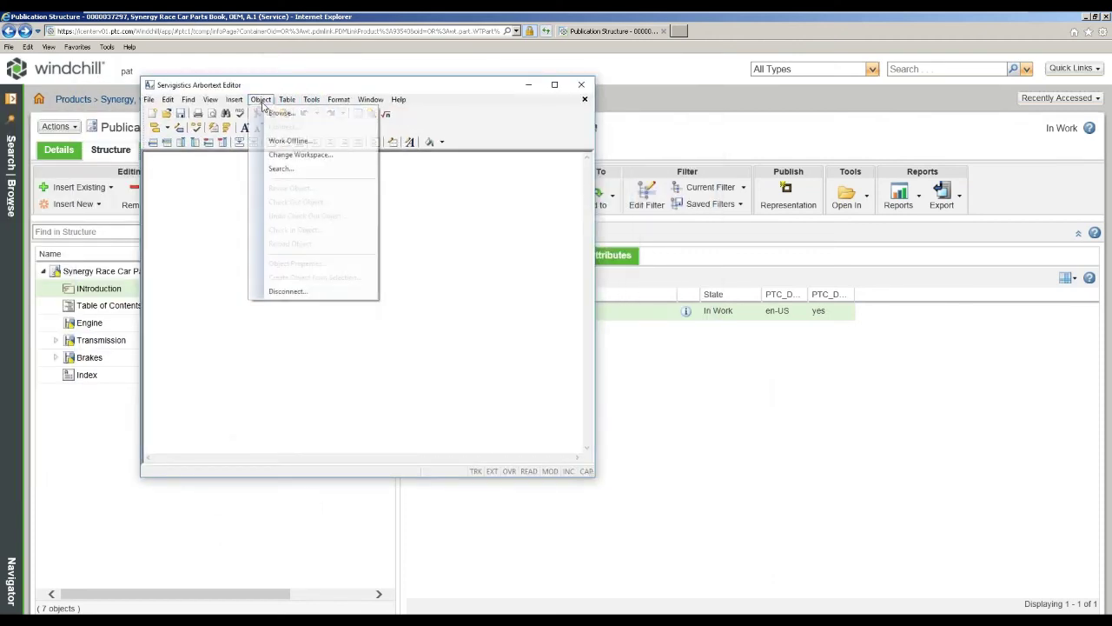
click(289, 170)
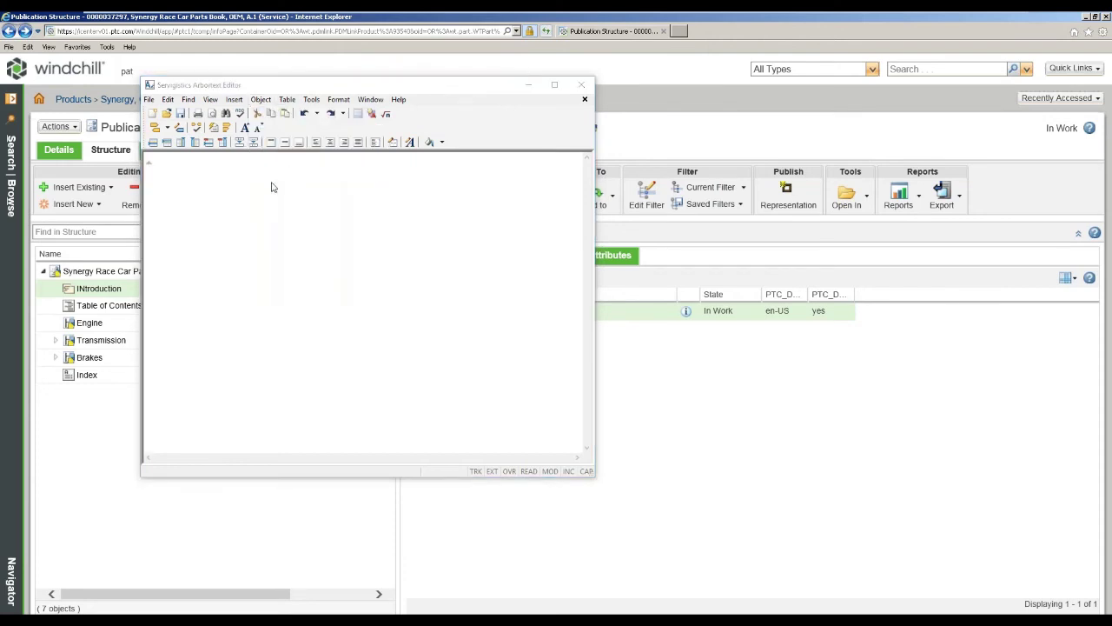
drag(38, 171, 668, 259)
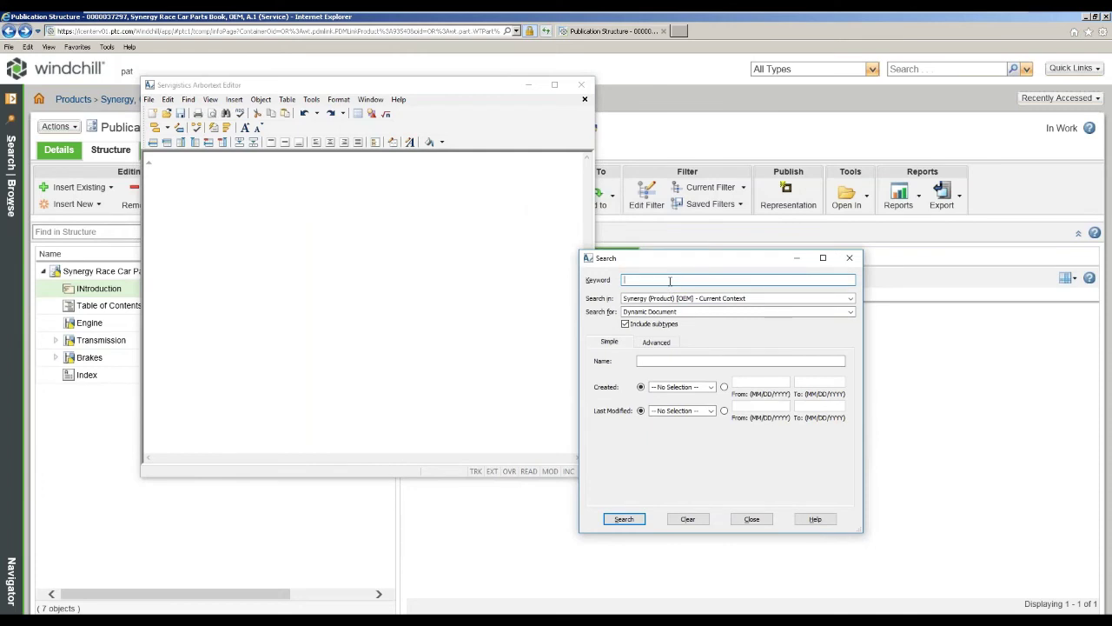
text(introduction)
click(628, 519)
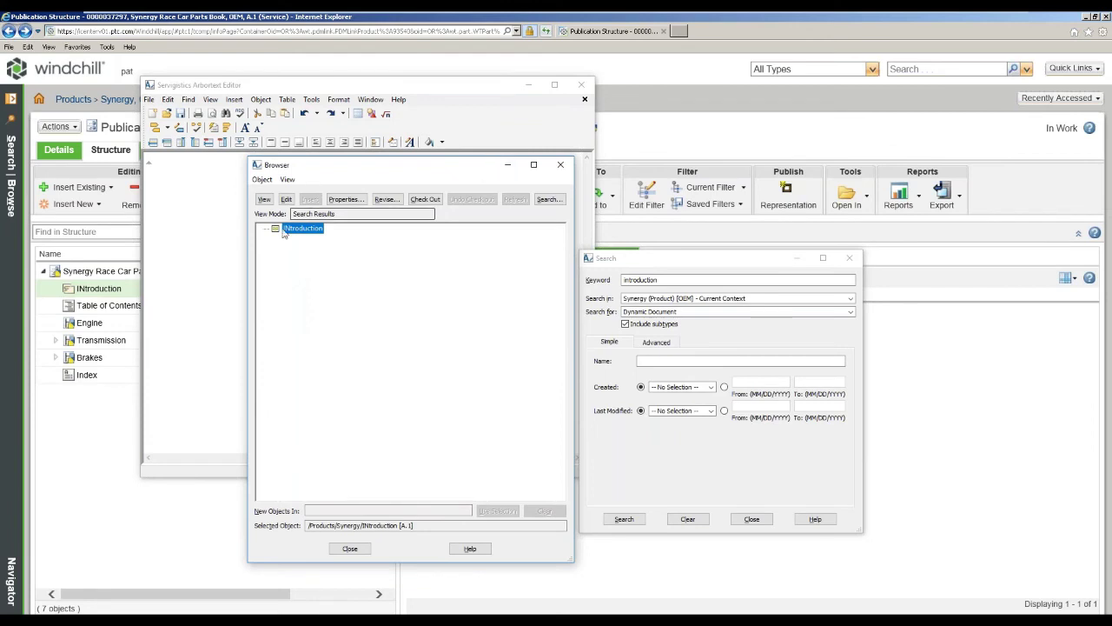
click(265, 199)
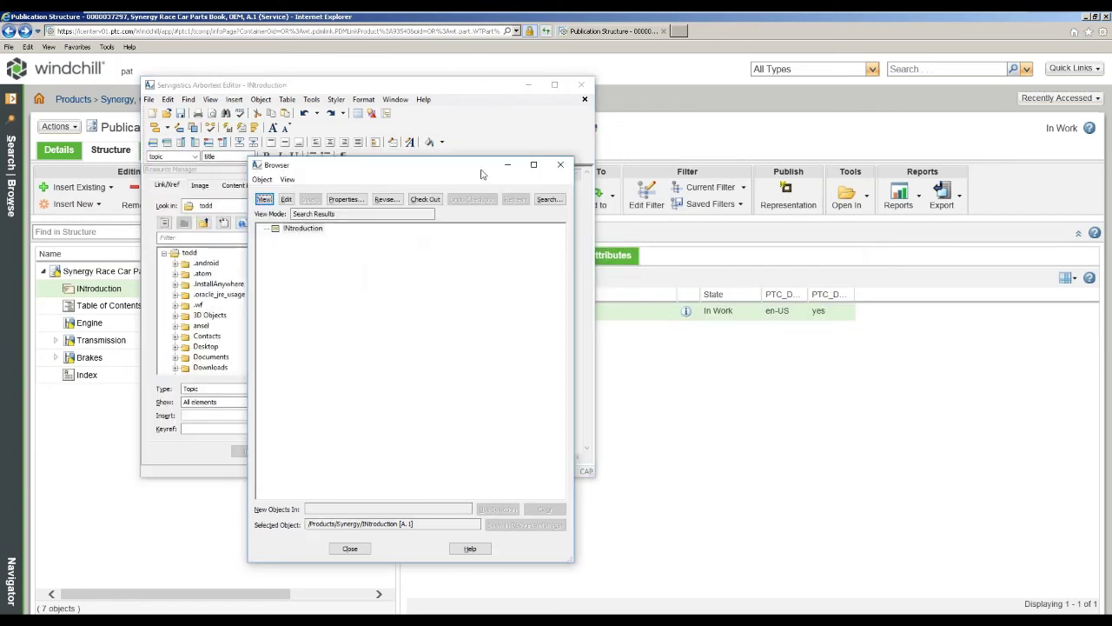
Close the search results window and Resource Manager, turn on tag display, and select the placeholder title.
drag(500, 182, 917, 138)
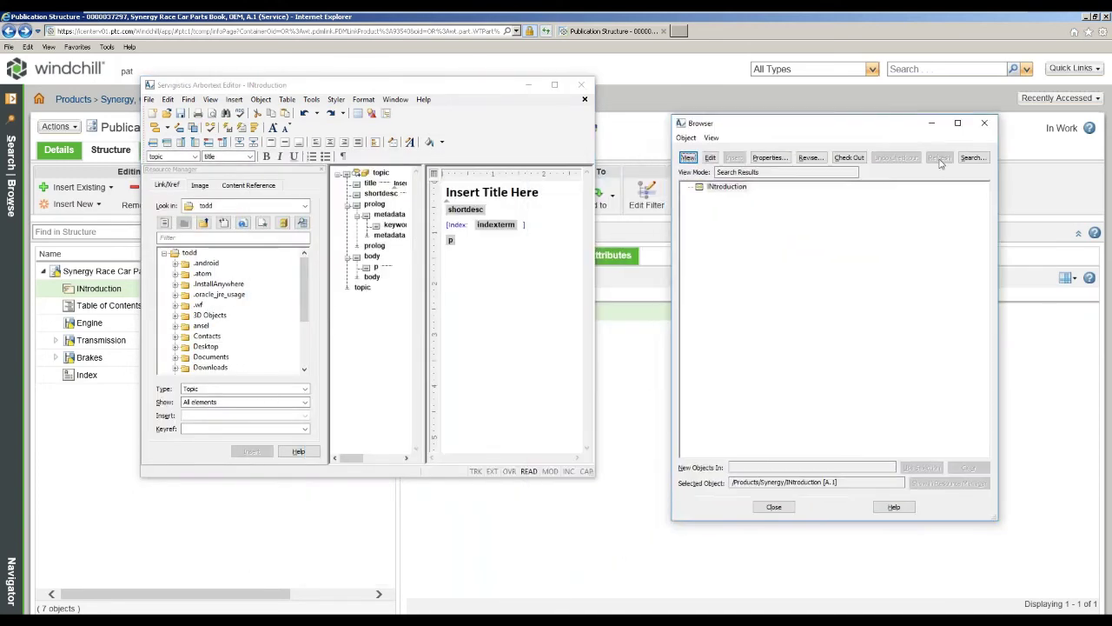
click(985, 123)
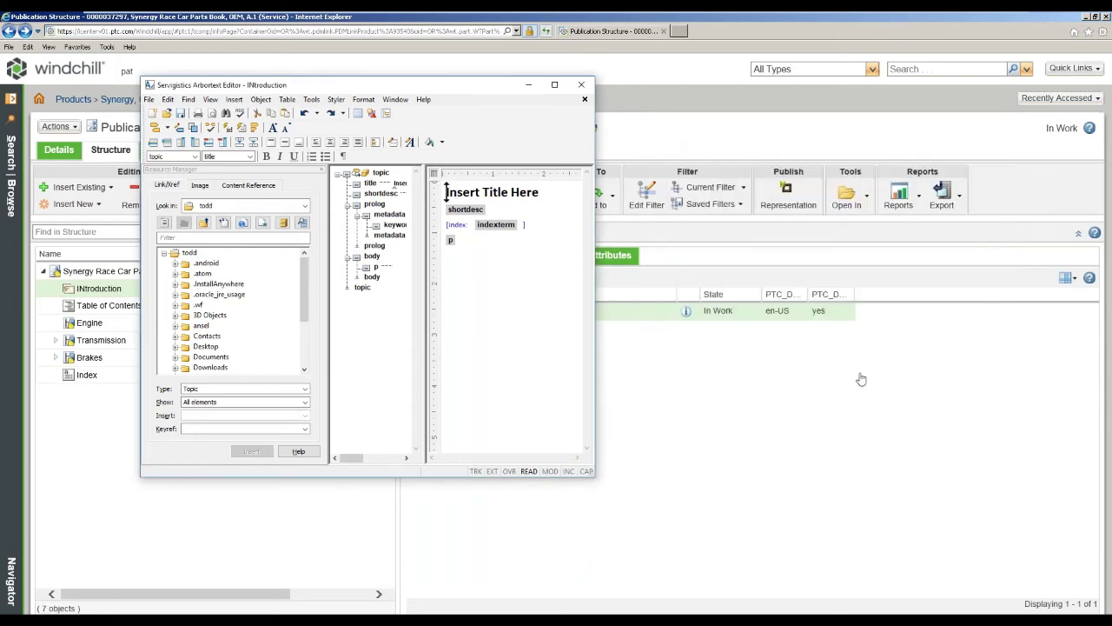
click(324, 170)
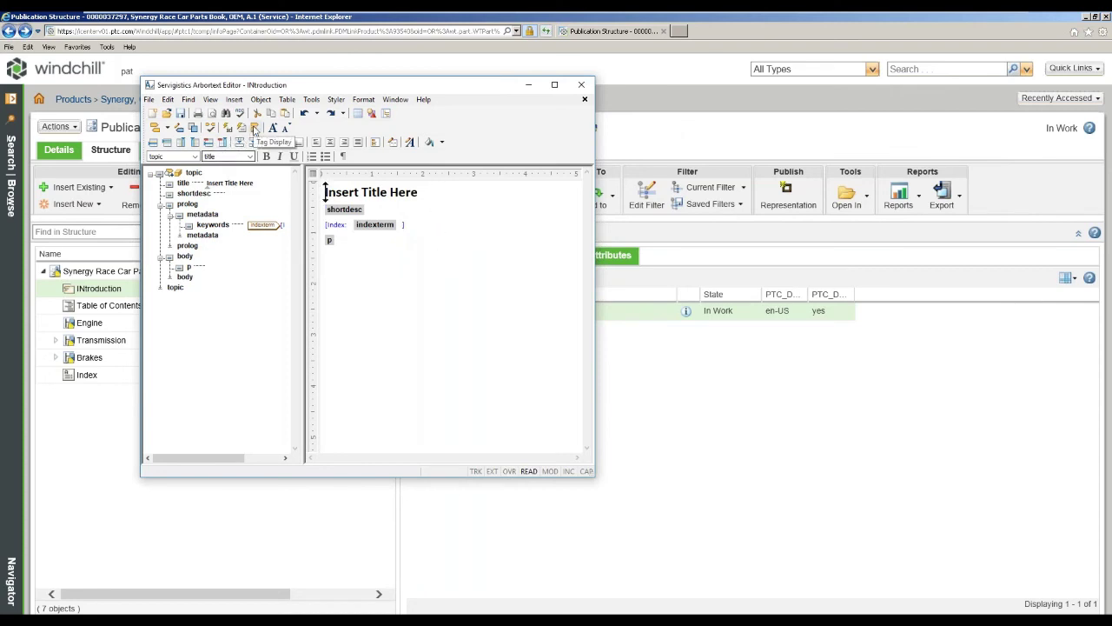
click(254, 129)
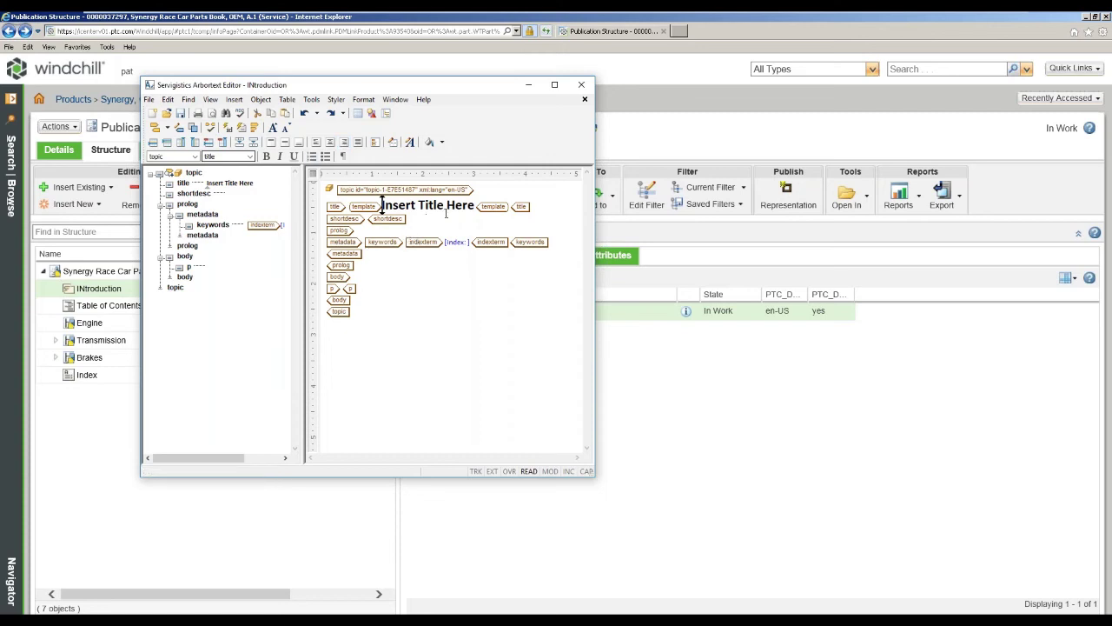
click(379, 212)
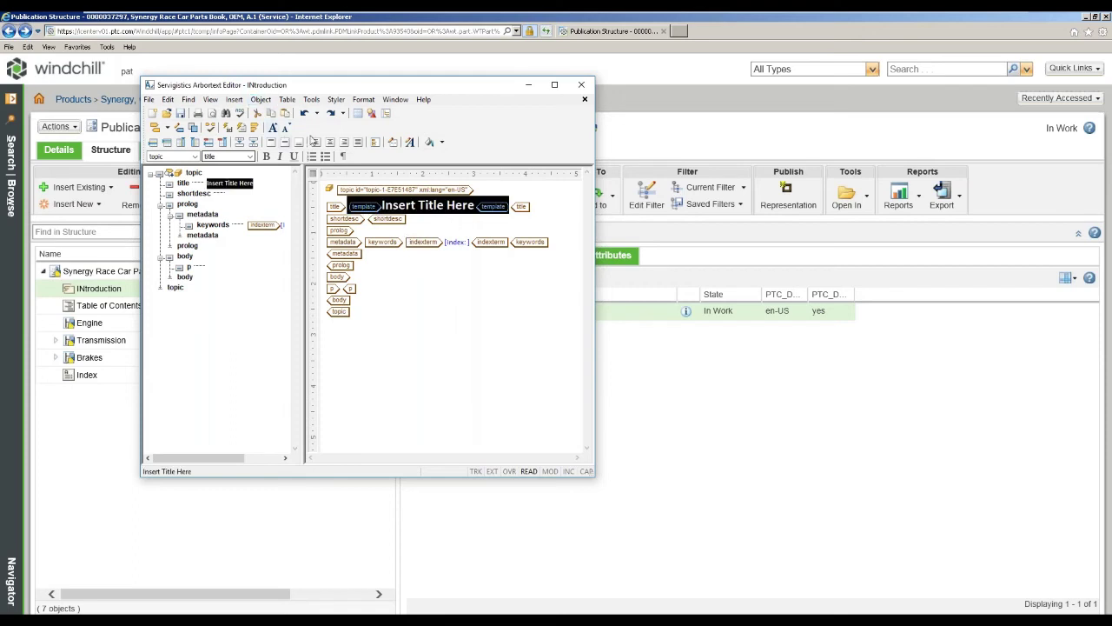
Check out the INtroduction topic from the Object menu.
click(261, 99)
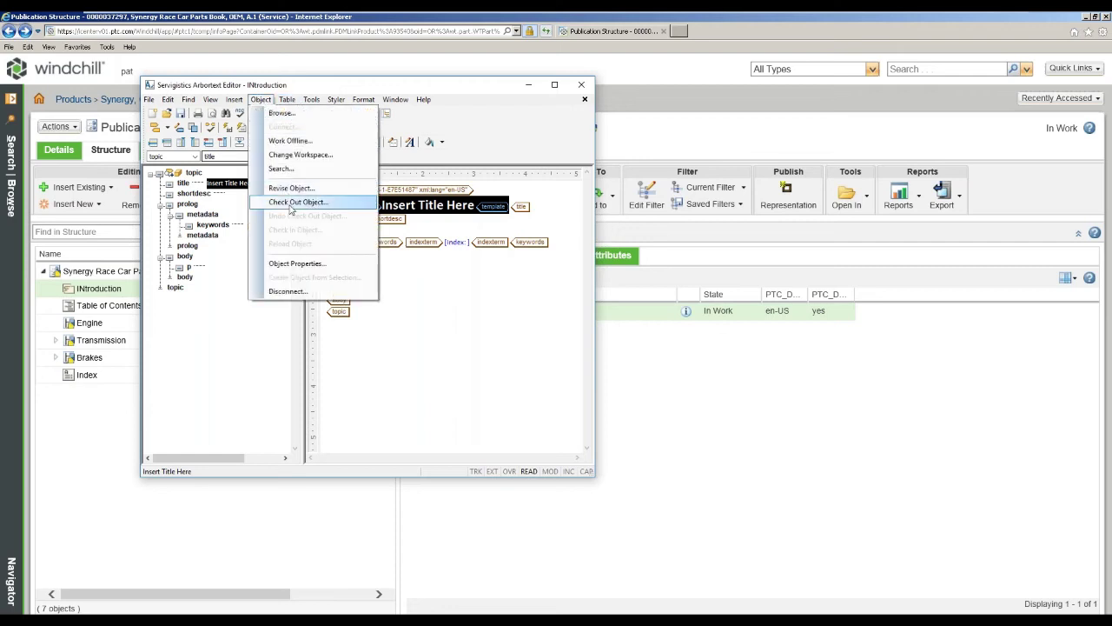
click(291, 202)
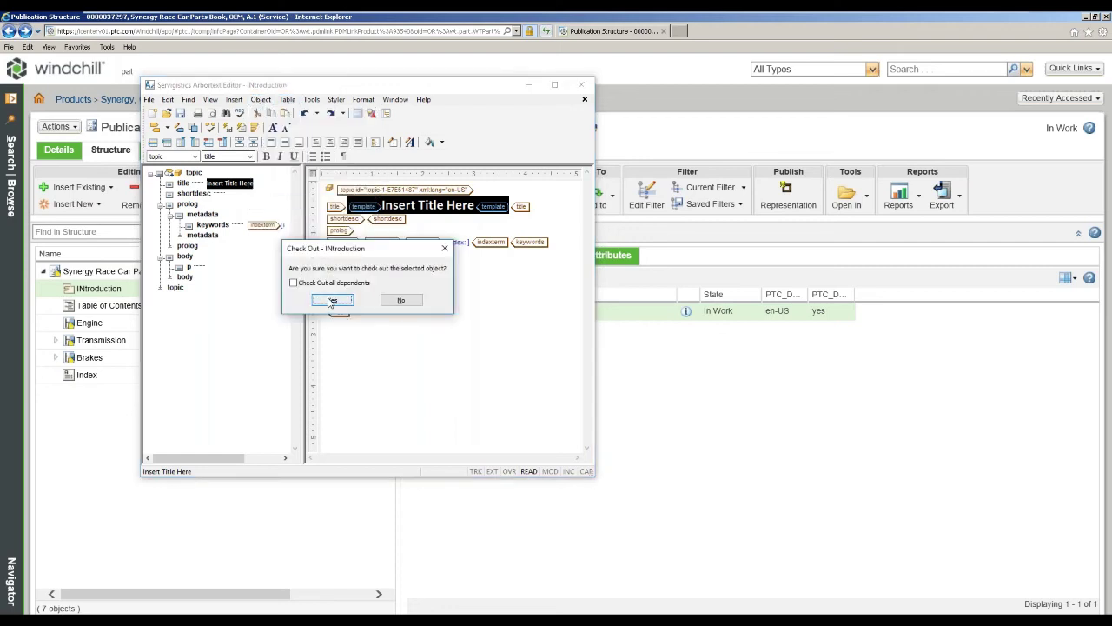
click(332, 301)
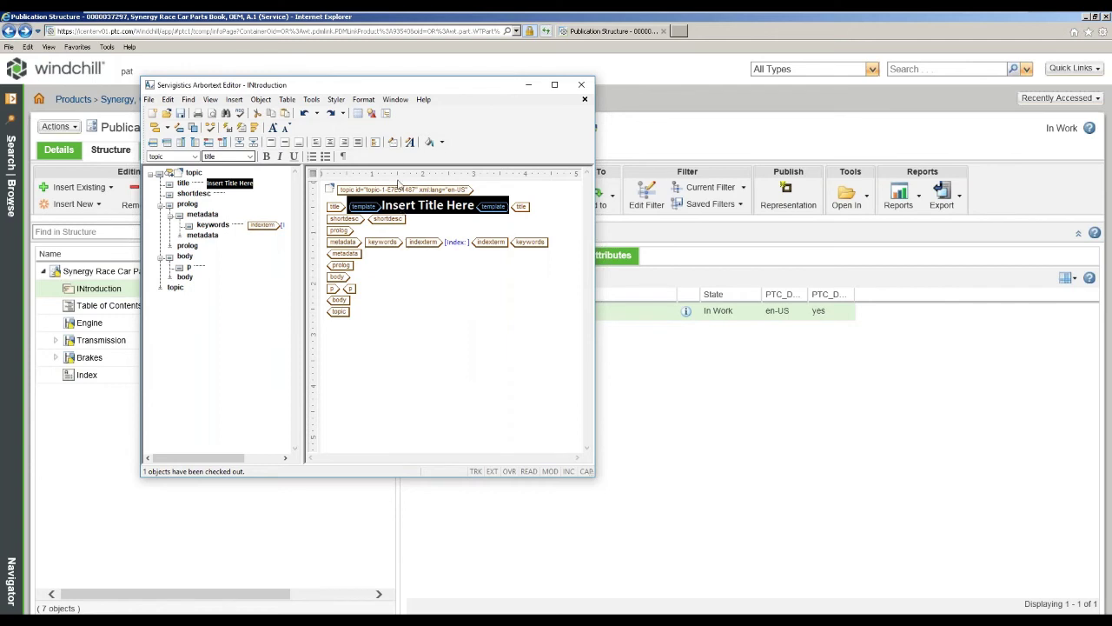
Delete the placeholder title and paste the parts-manual overview paragraph into the short description.
key(Delete)
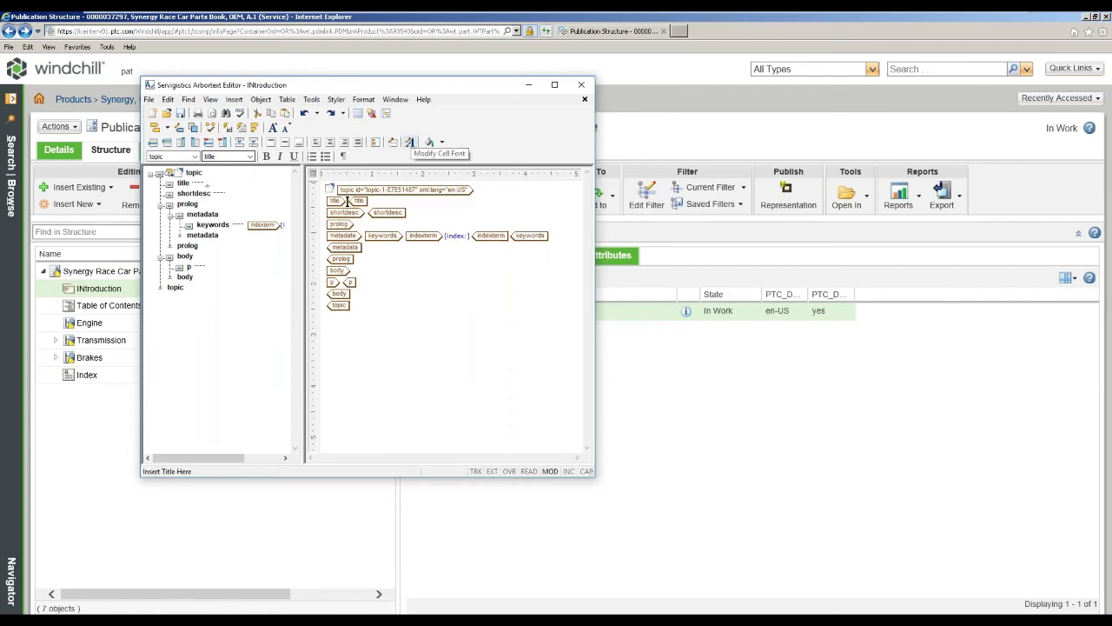
click(368, 214)
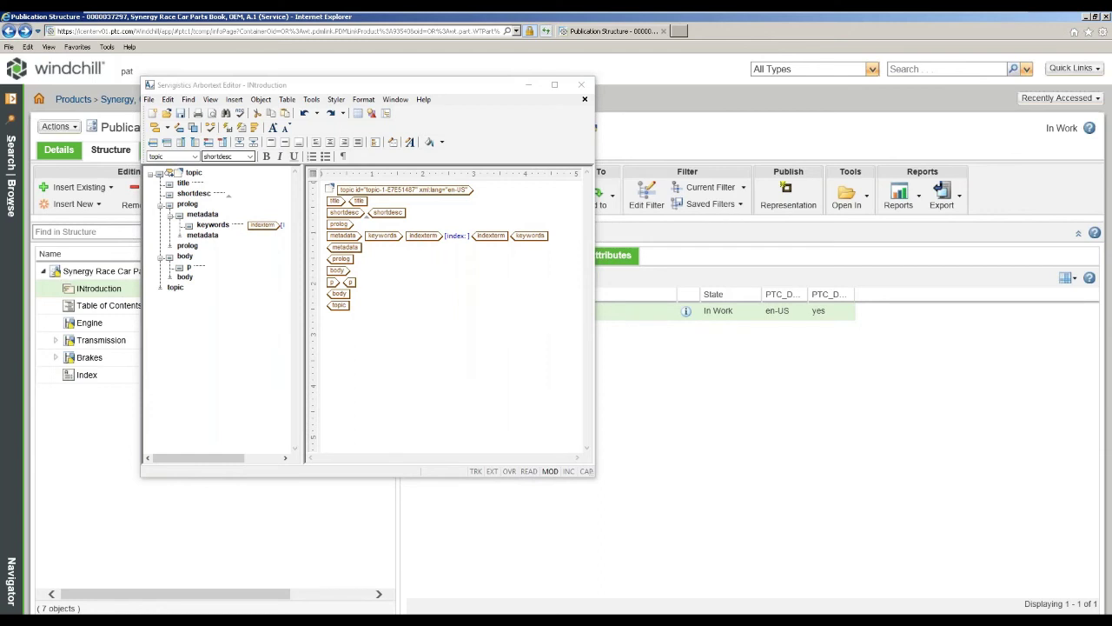
click(366, 217)
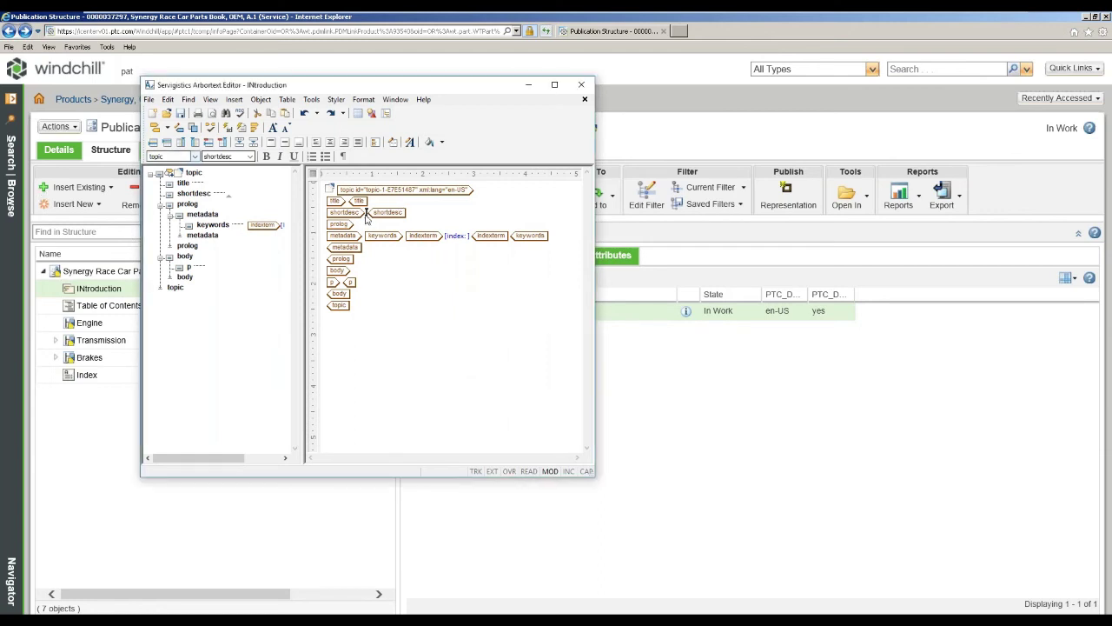
text(The following parts manual represents the Synergy Race Car. Use this manual as a reference for spare part replacement and part purchasing. Each chapter corresponds to a specific system or sub-system of the vehicle in which part information is provided with an illustration and itemized table format.)
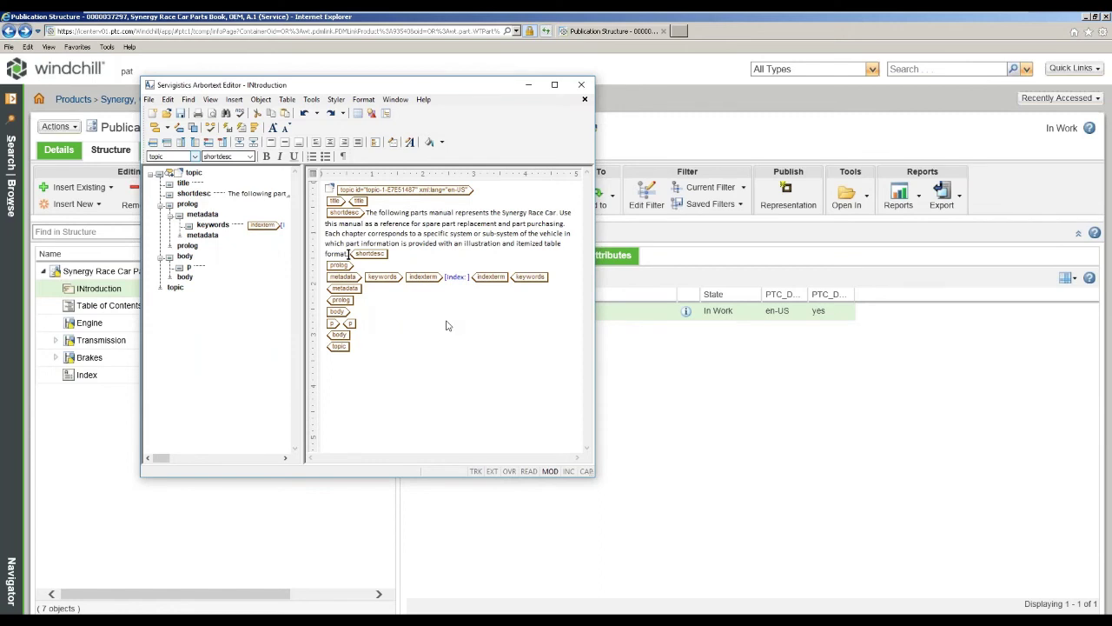
Type 'for more detailed information.' into the empty body paragraph.
click(343, 327)
click(357, 326)
click(342, 326)
text(for more det)
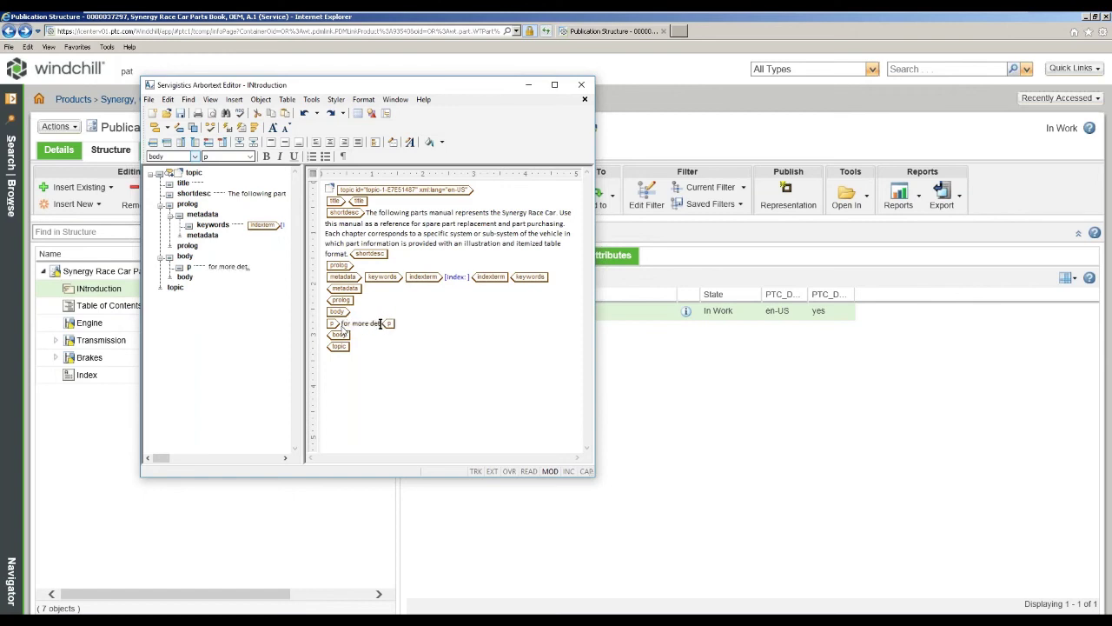
text(ailed information.)
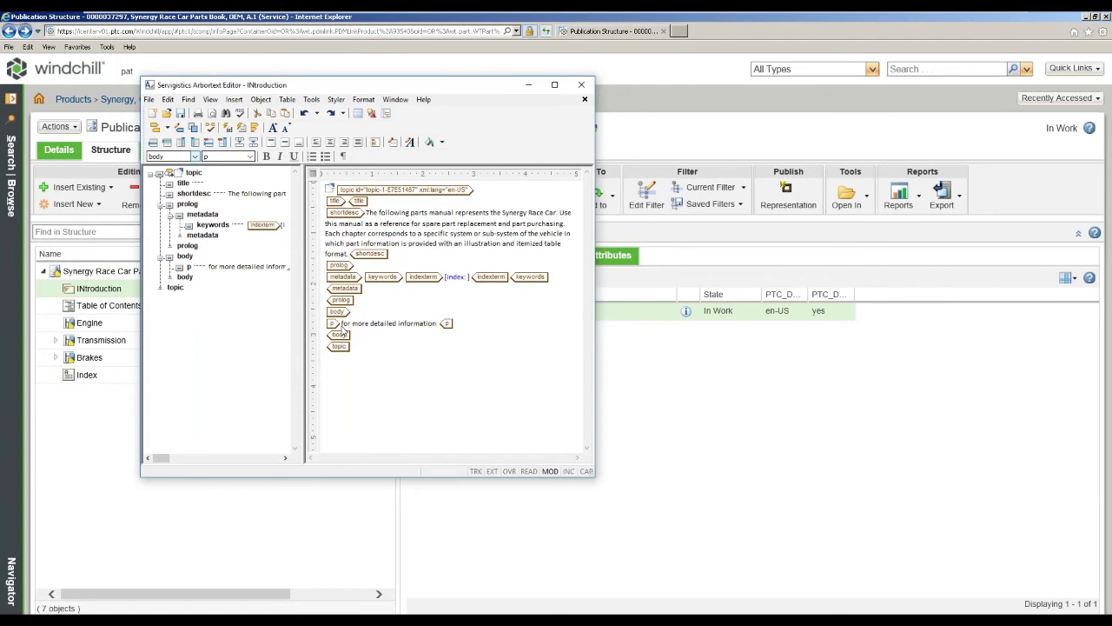
Check the Insert Markup options at the end of the paragraph, then dismiss them.
right_click(441, 328)
click(500, 320)
right_click(456, 324)
click(470, 323)
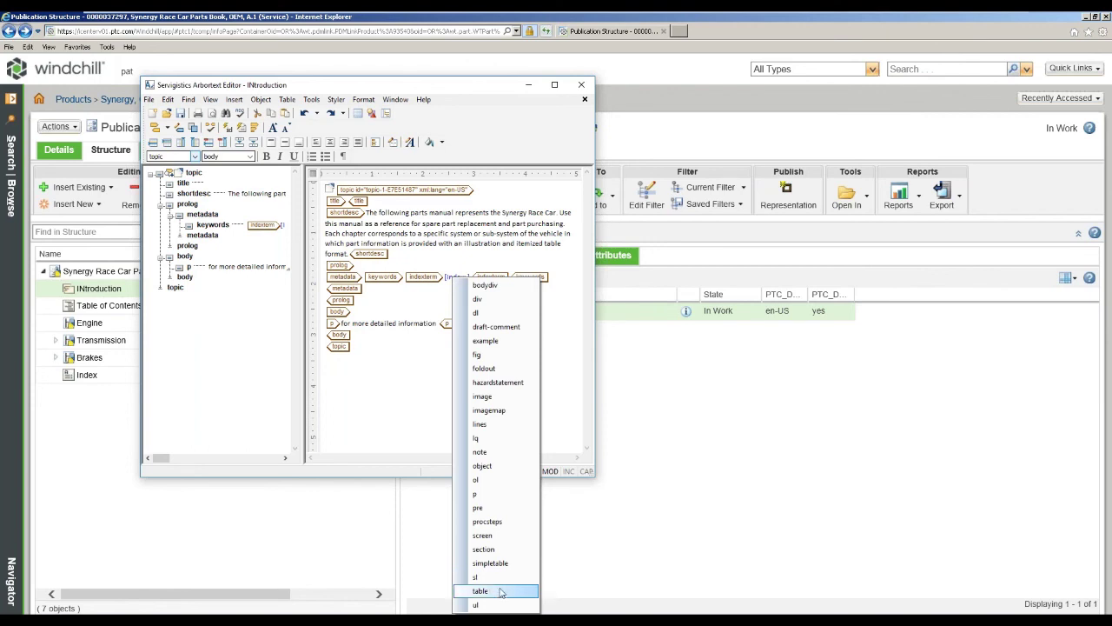
click(566, 391)
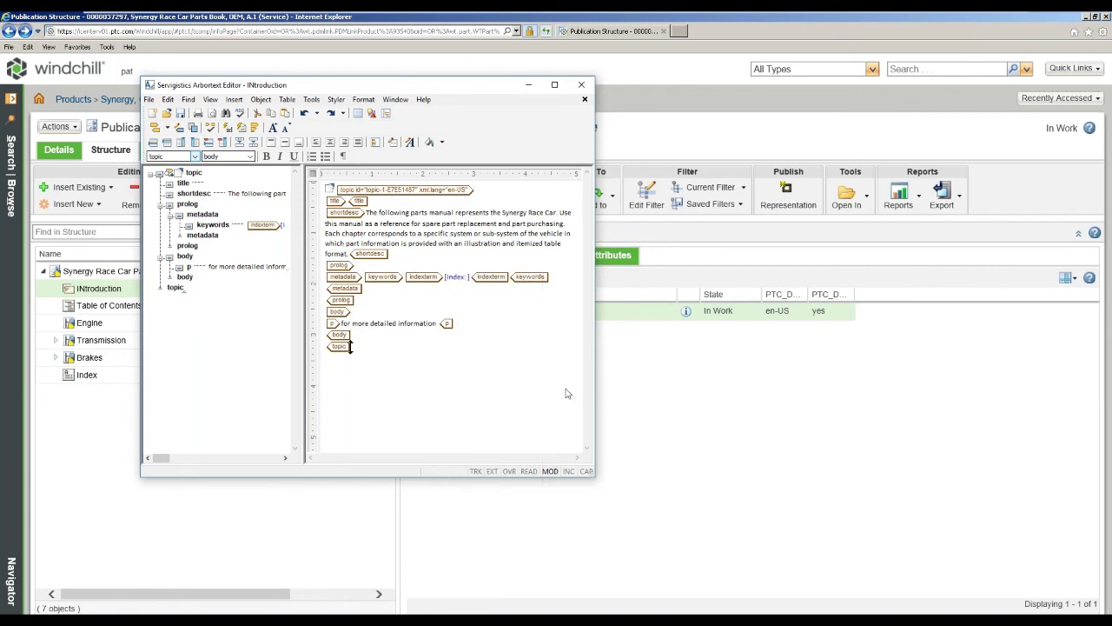
Try inserting markup after the short description, then place the cursor at the body paragraph's end.
click(696, 394)
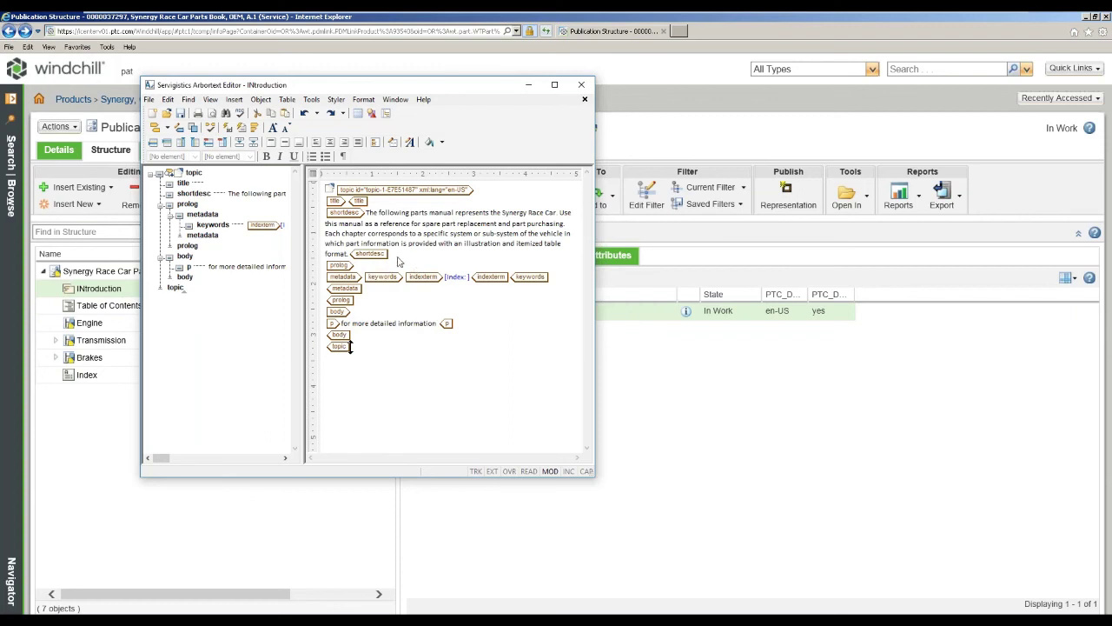
click(397, 258)
key(Return)
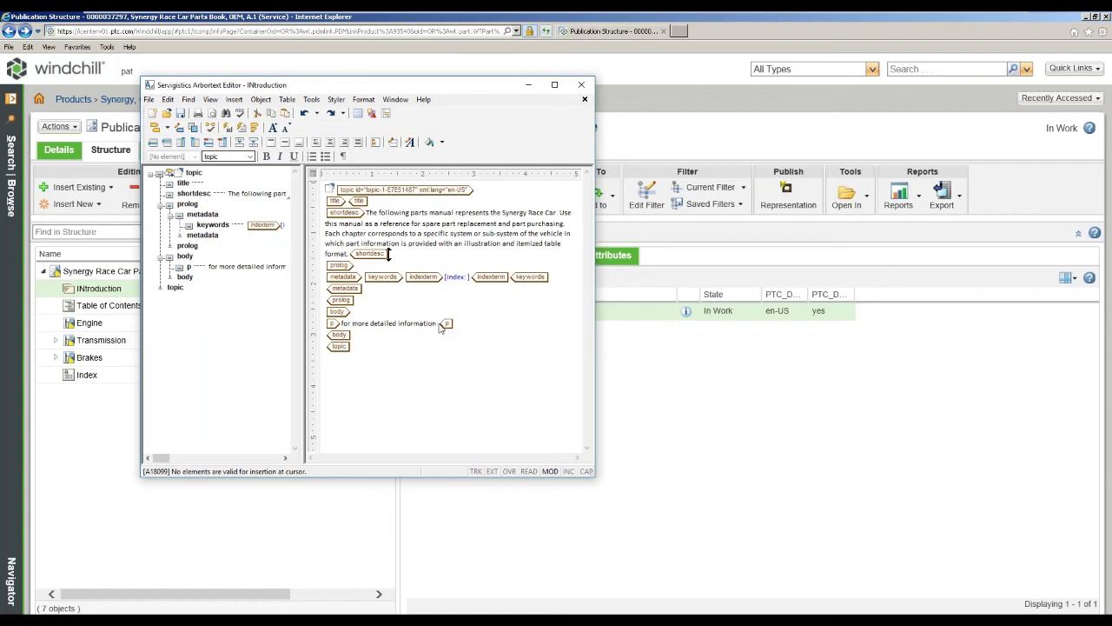
click(439, 324)
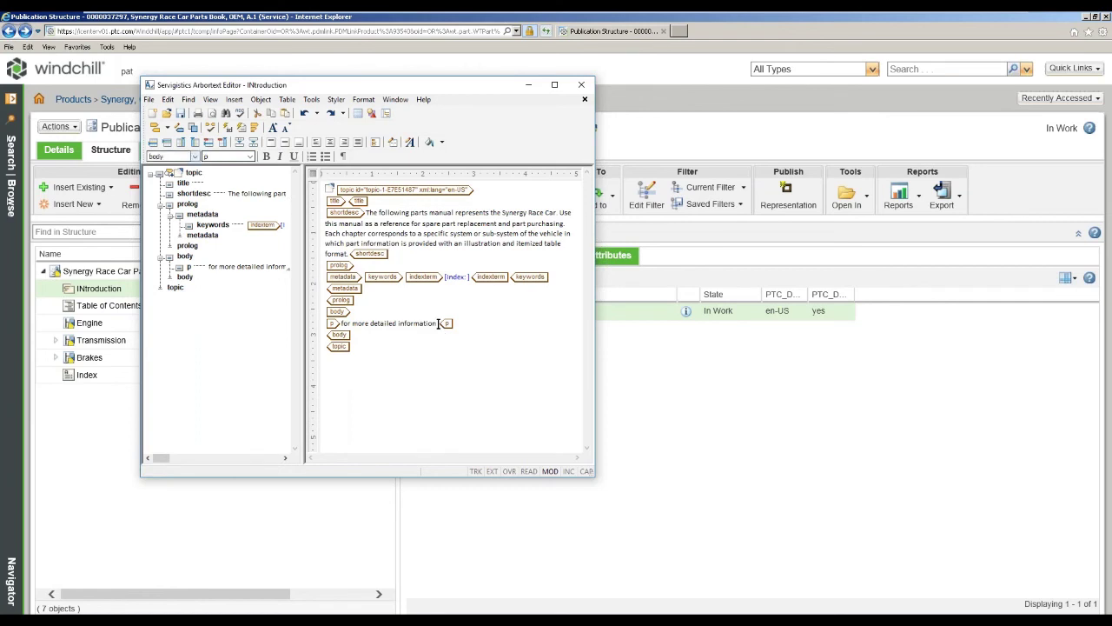
key(Return)
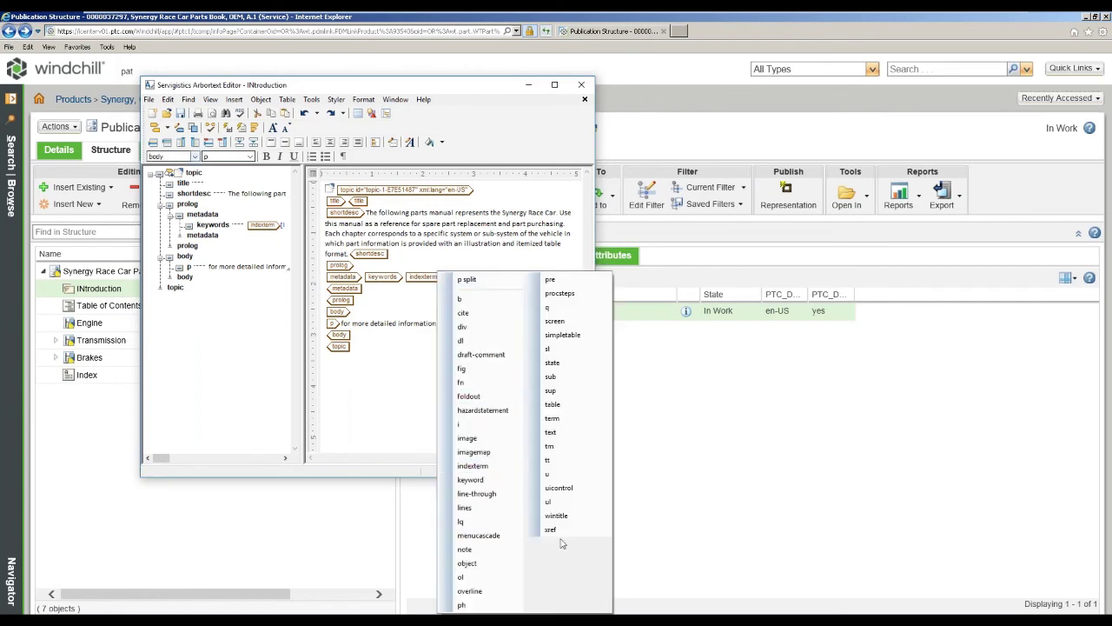
click(557, 529)
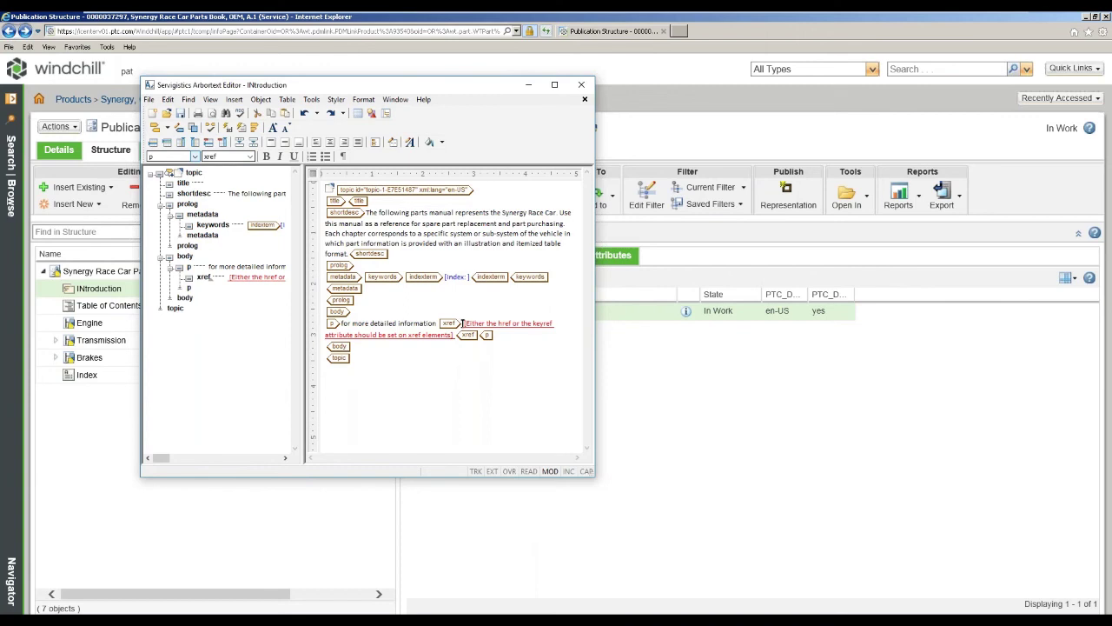
text(www.eacpds.com)
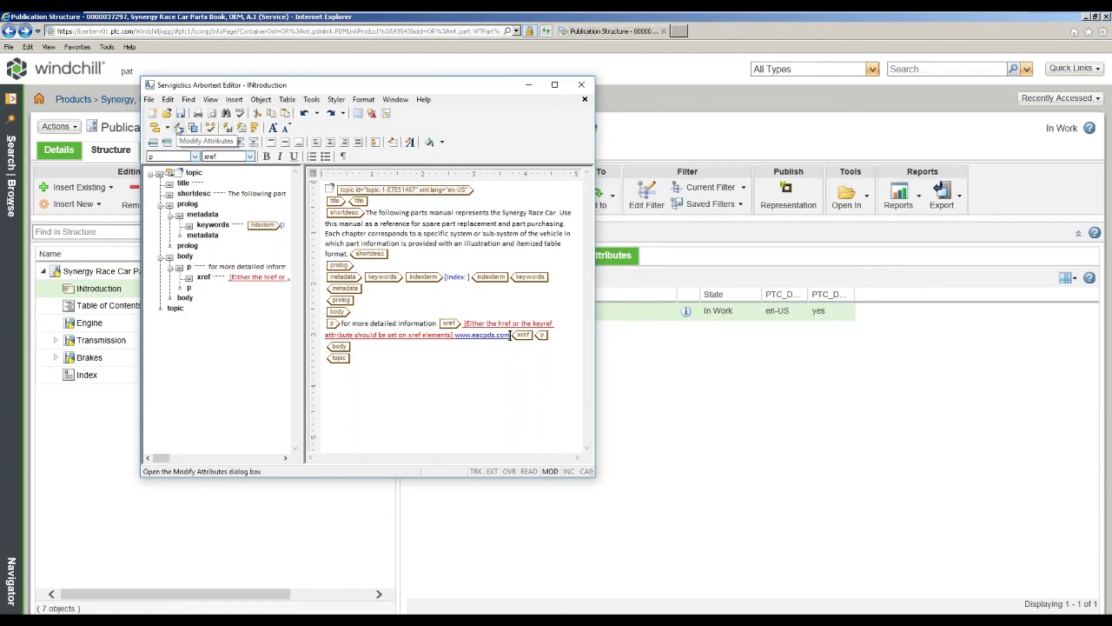
click(179, 126)
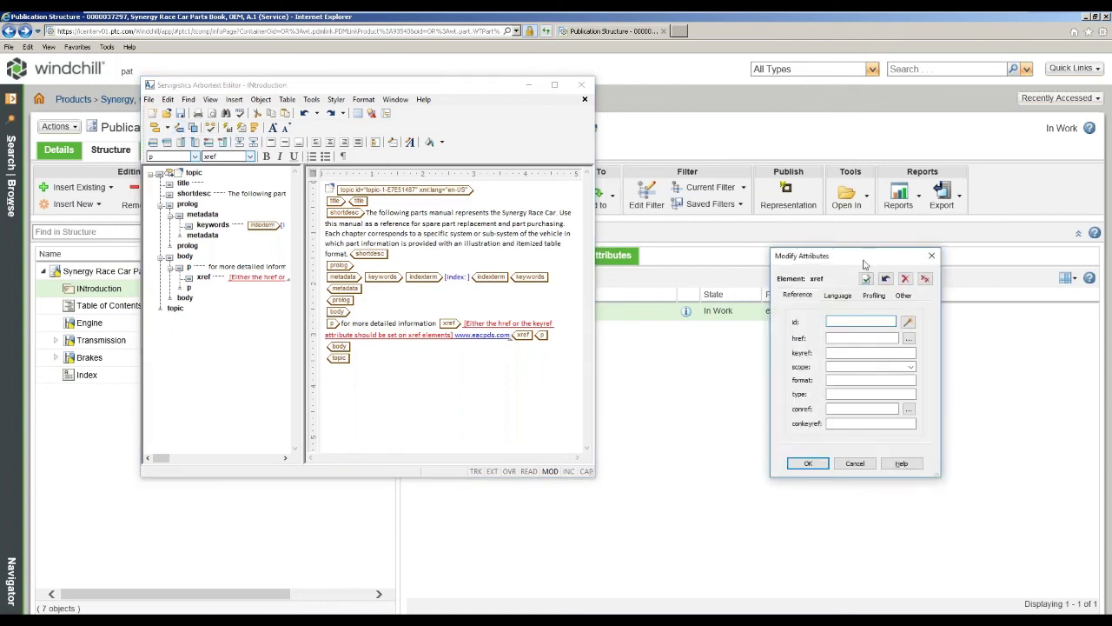
drag(850, 261, 633, 228)
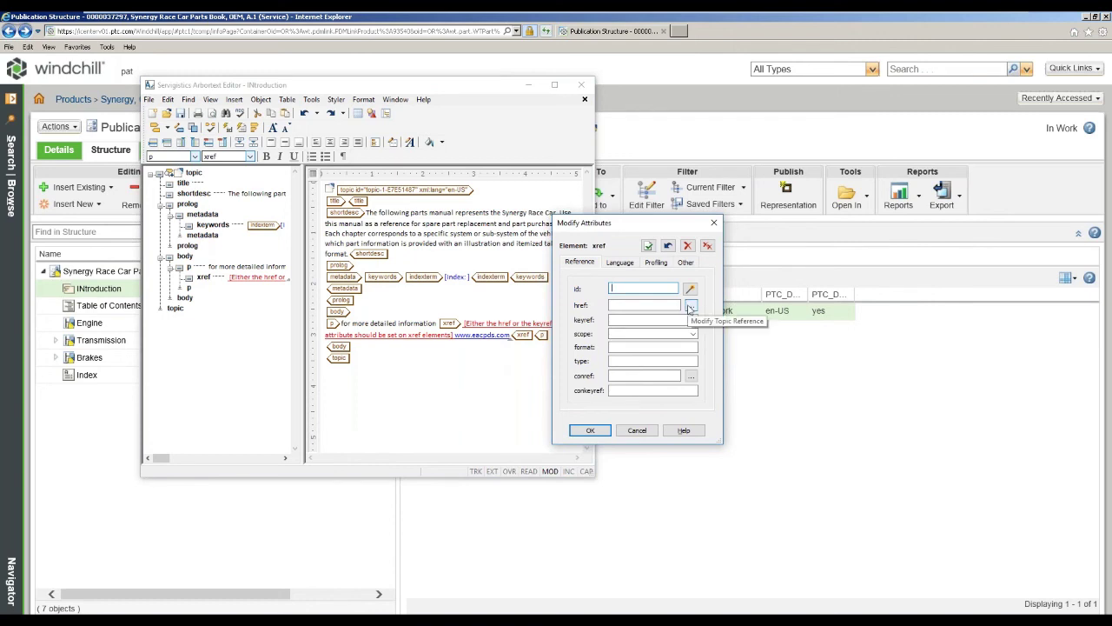
click(510, 336)
click(691, 305)
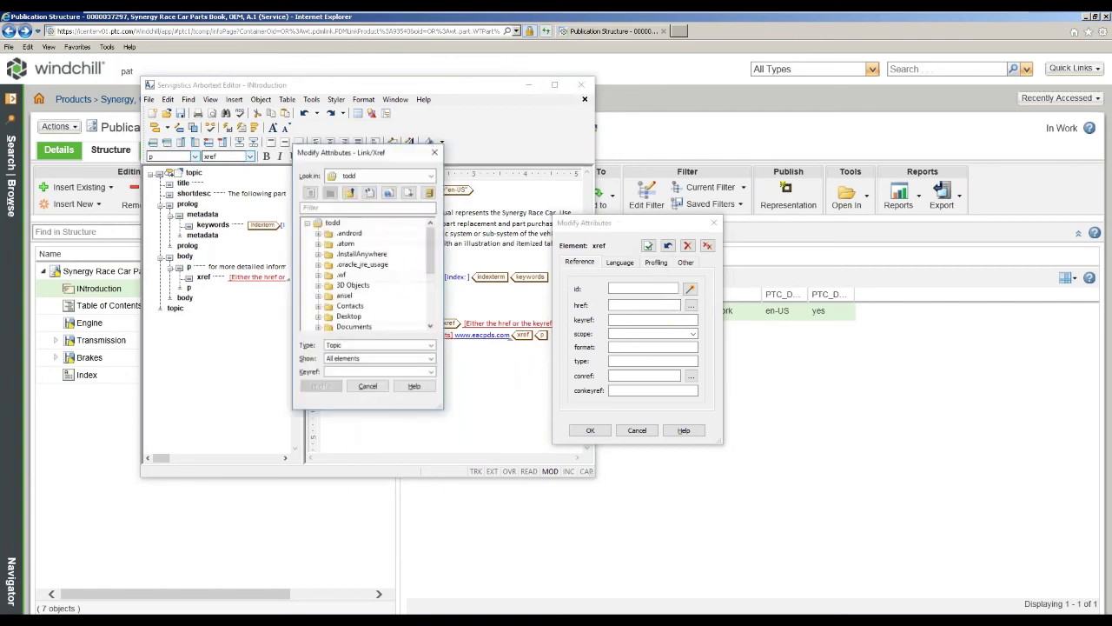
click(368, 387)
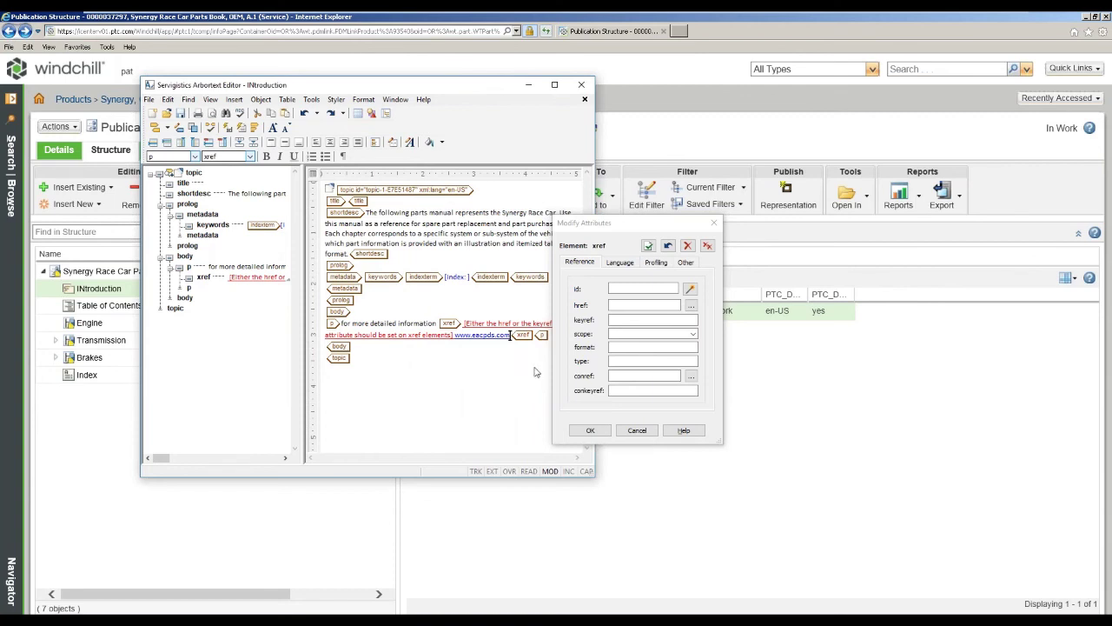
click(651, 334)
click(651, 359)
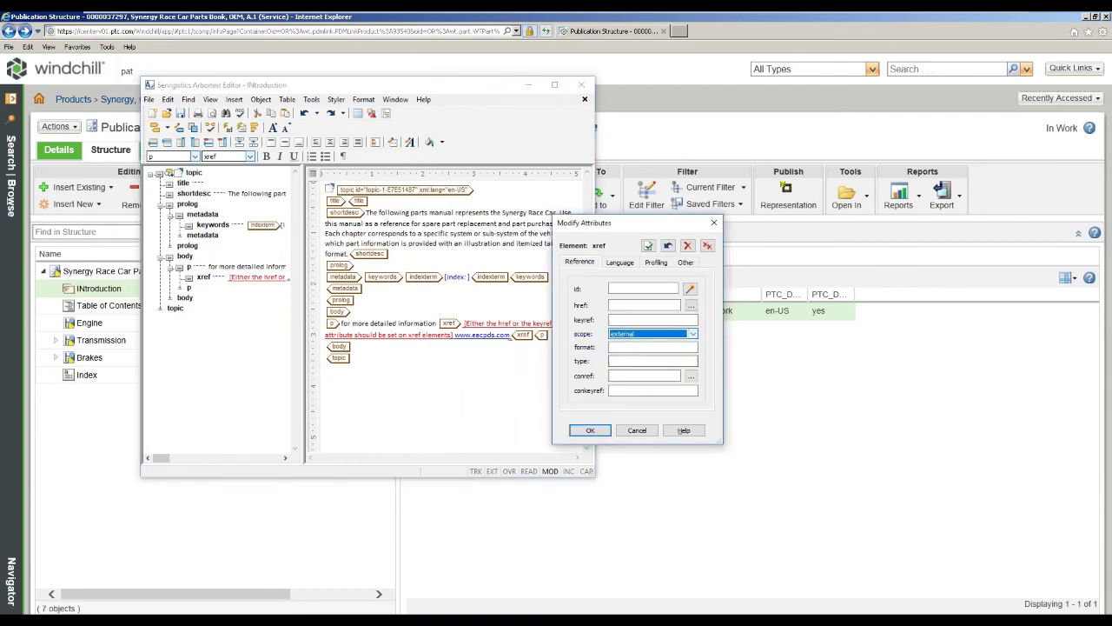
click(660, 347)
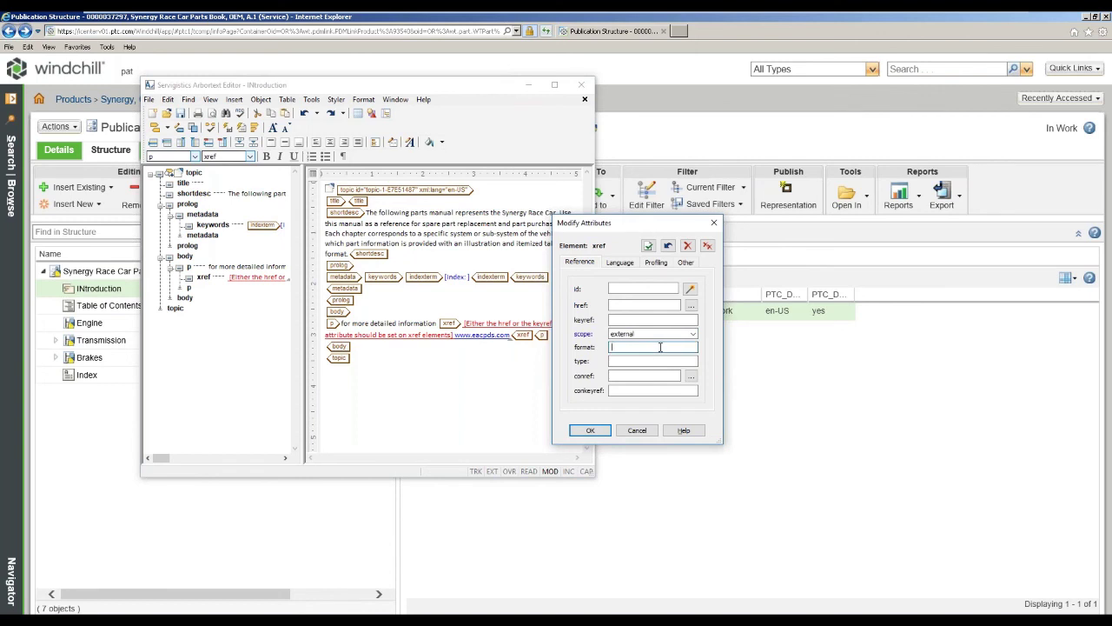
text(http)
click(593, 430)
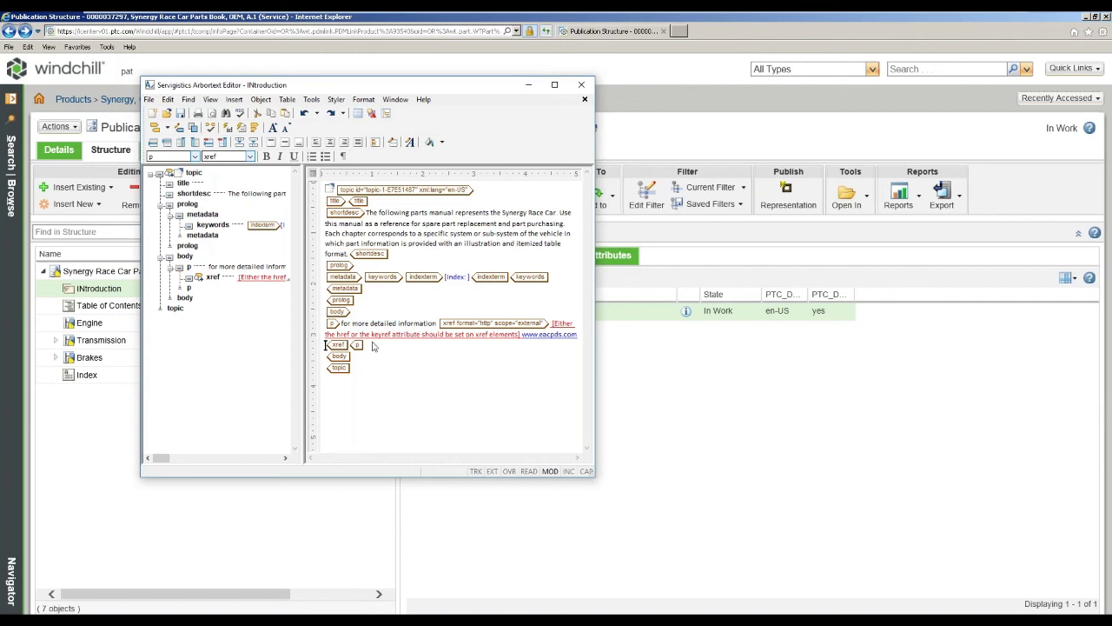
Start inserting a graphic after the paragraph, looking in the PTC Server.
click(372, 345)
click(233, 99)
click(257, 141)
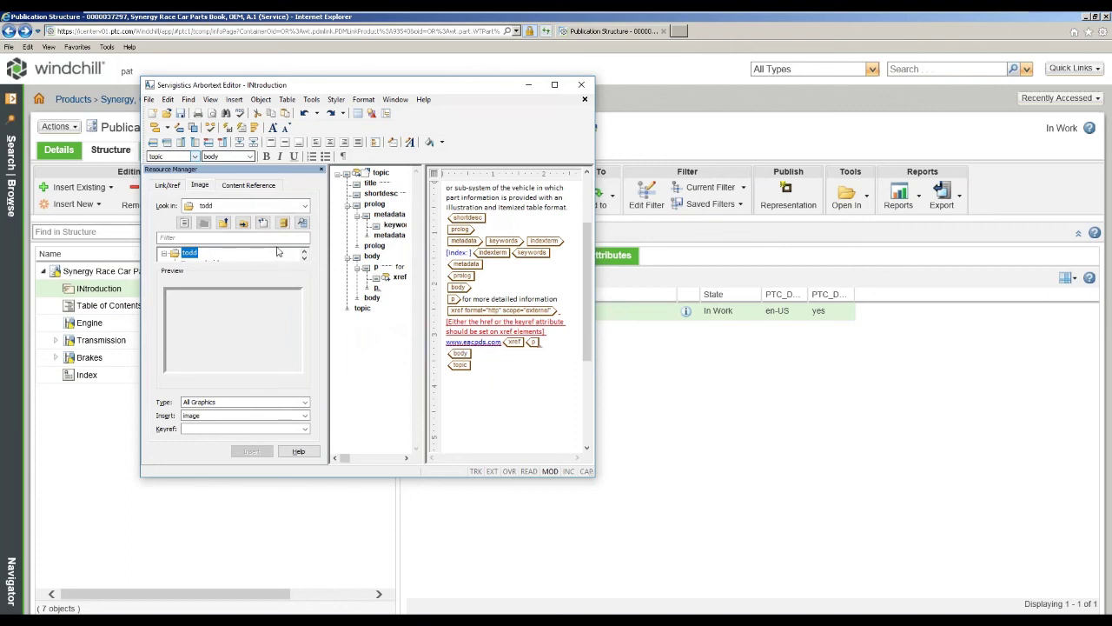
click(305, 206)
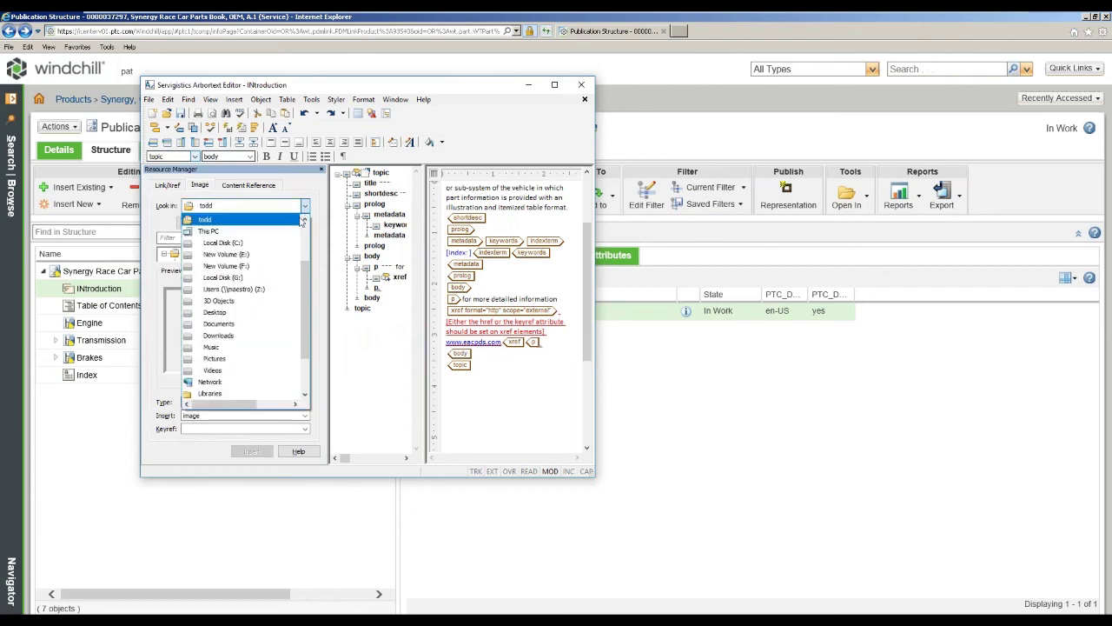
drag(308, 280, 307, 242)
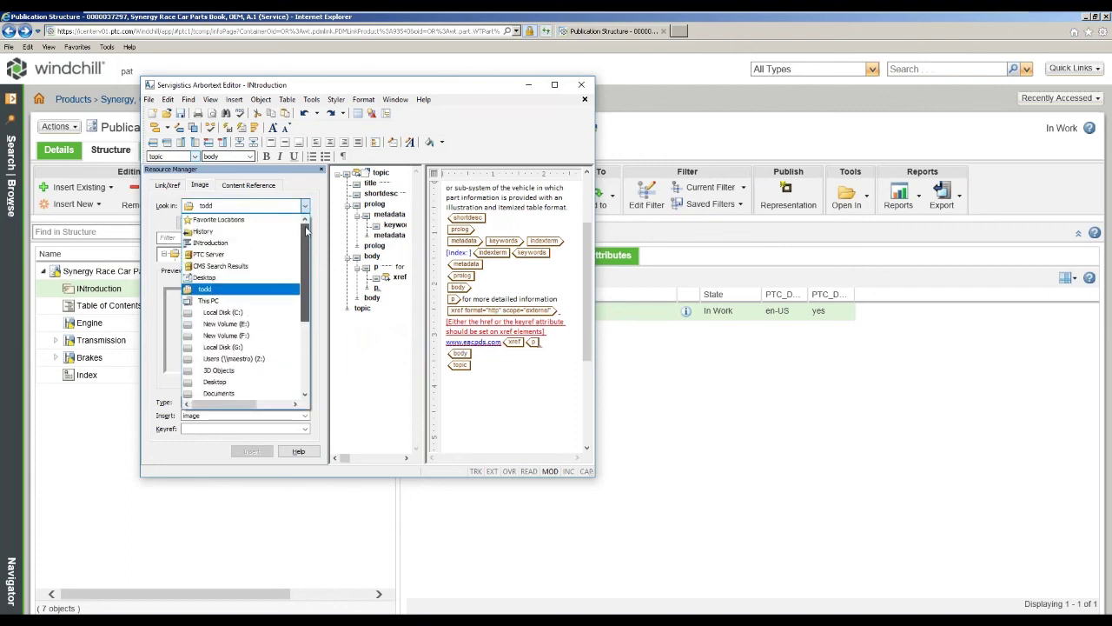
click(265, 254)
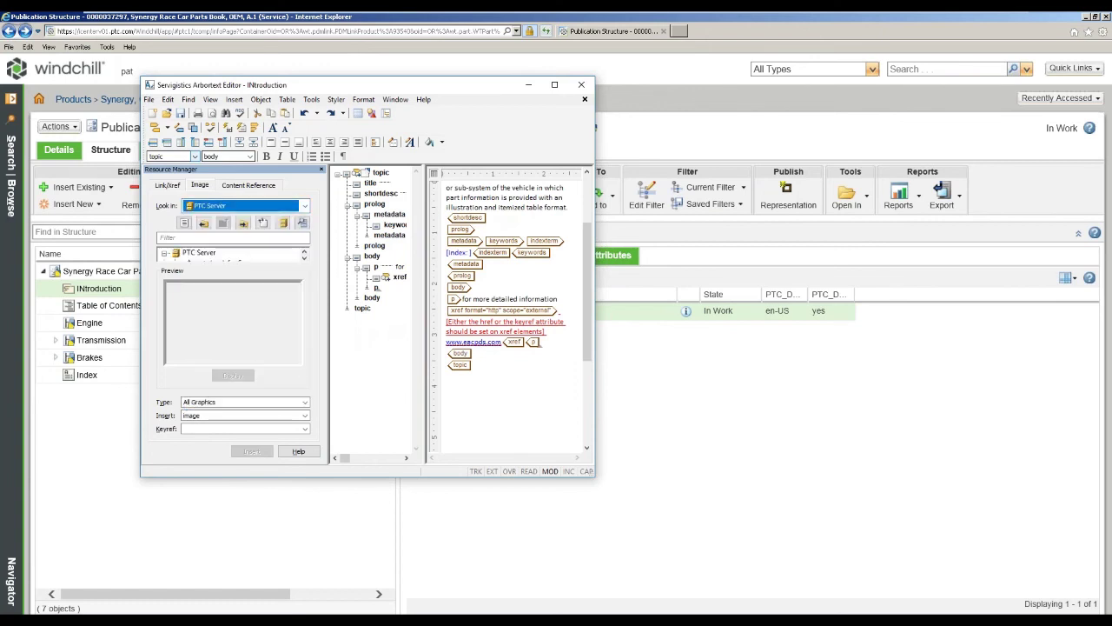
Search the PTC Server for graphics matching the keyword top-dog*.
click(276, 238)
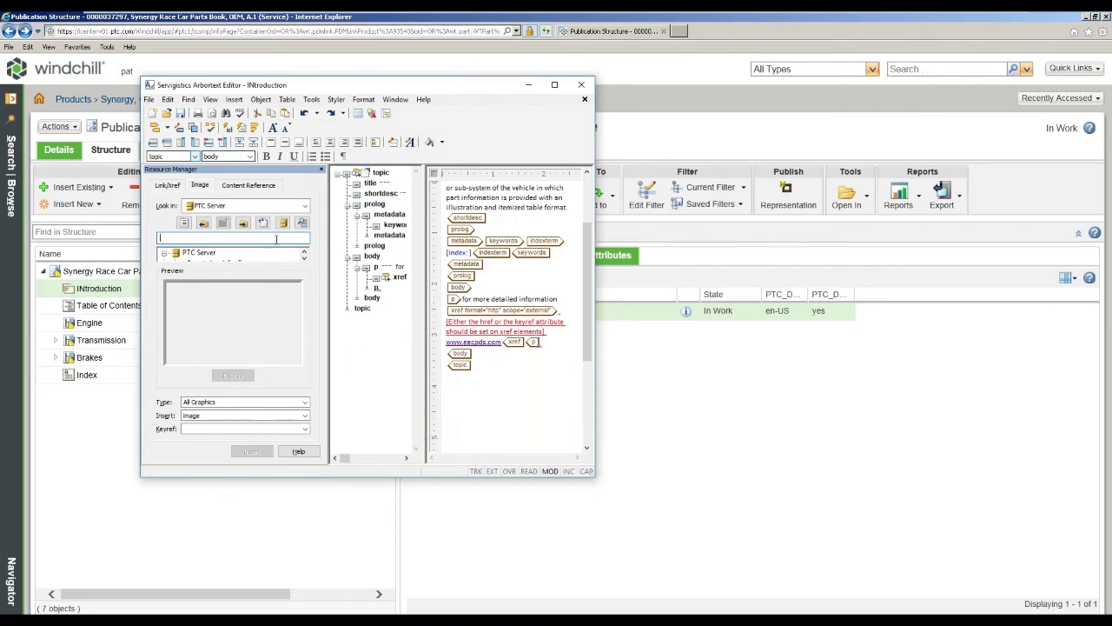
text(top-dog*)
click(302, 222)
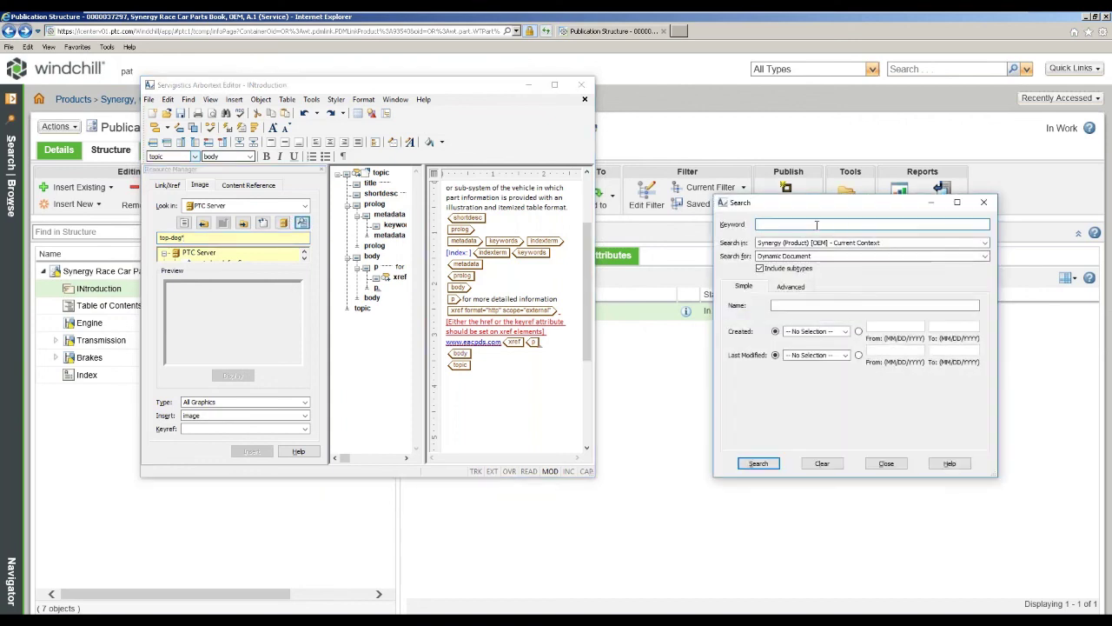
click(196, 237)
key(ctrl+c)
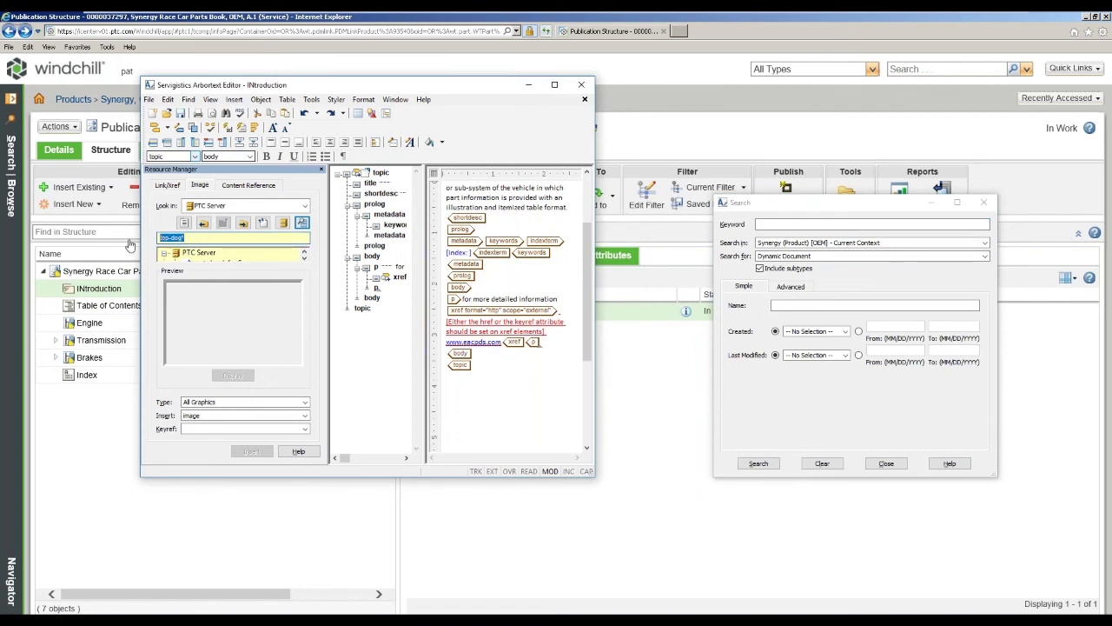
key(Delete)
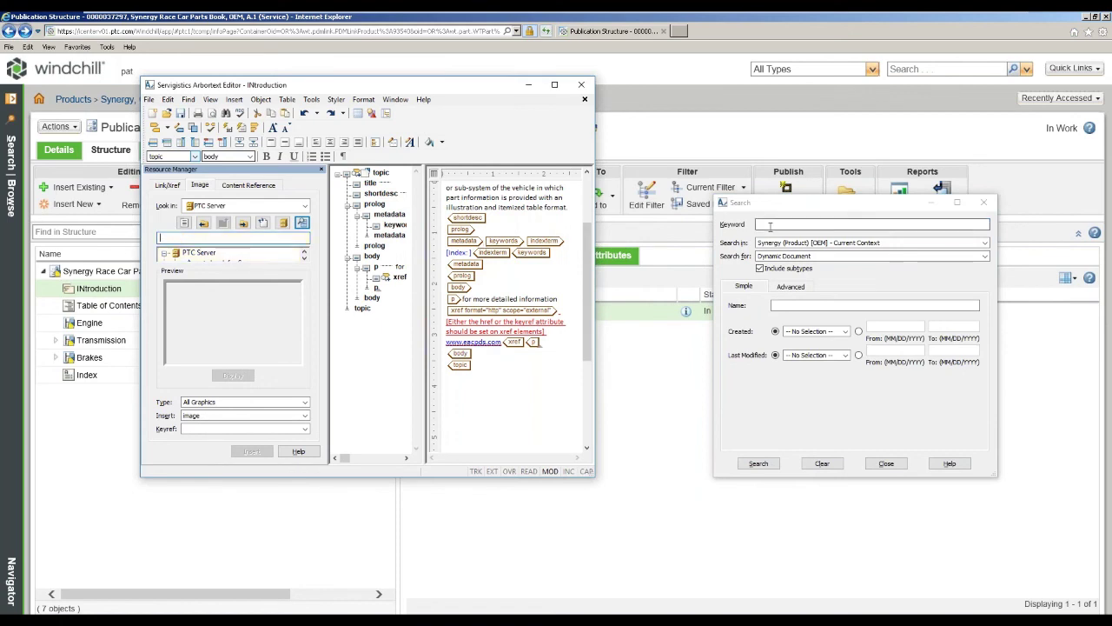
click(771, 224)
key(ctrl+v)
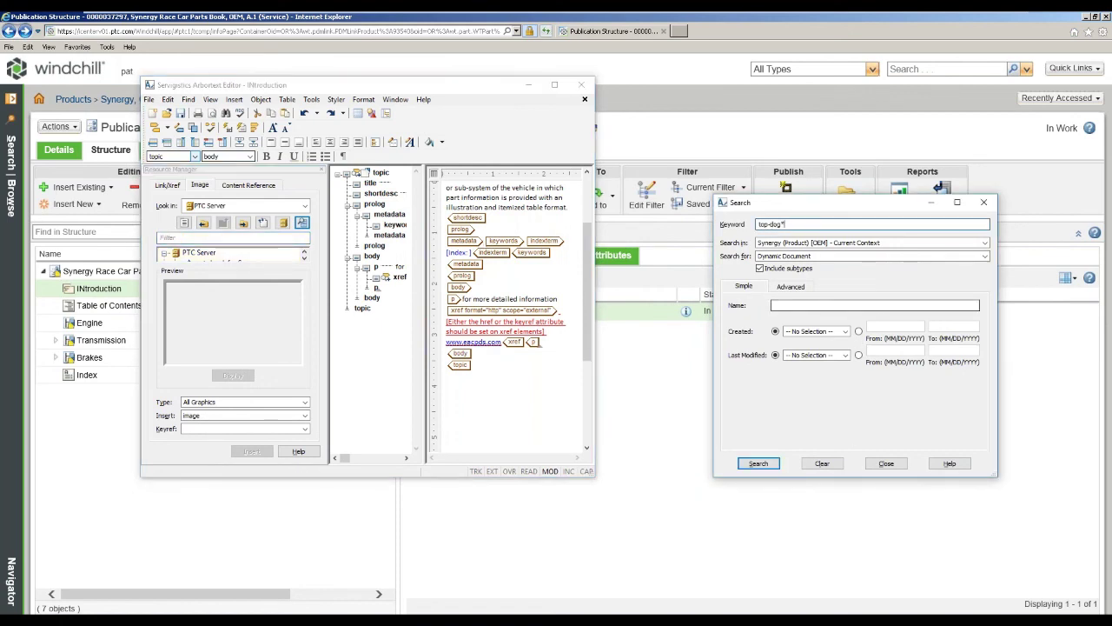
click(759, 464)
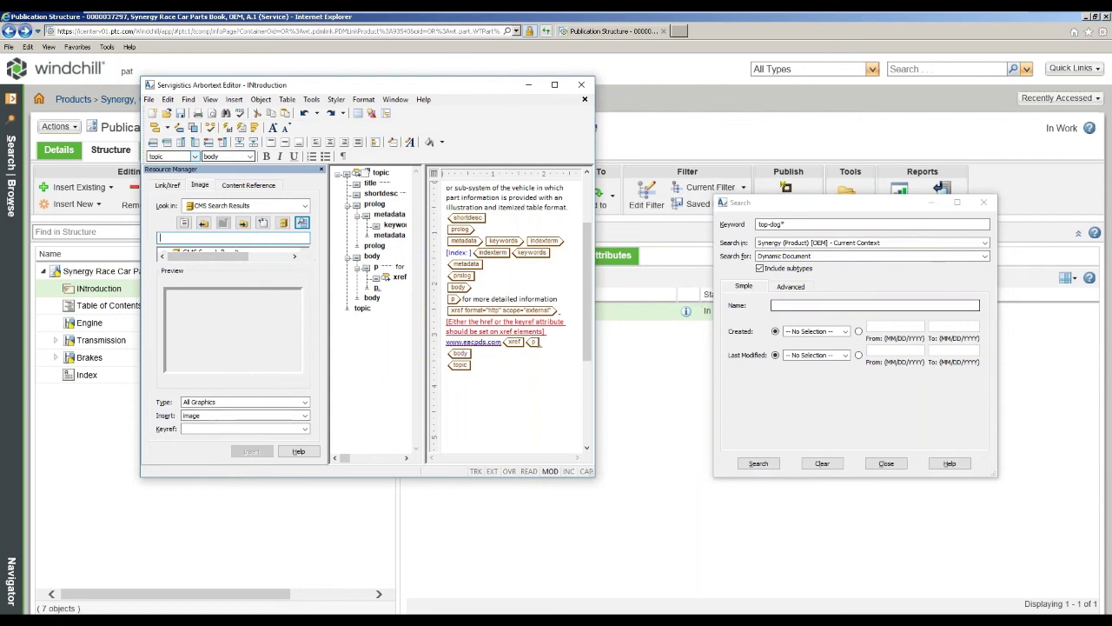
click(761, 464)
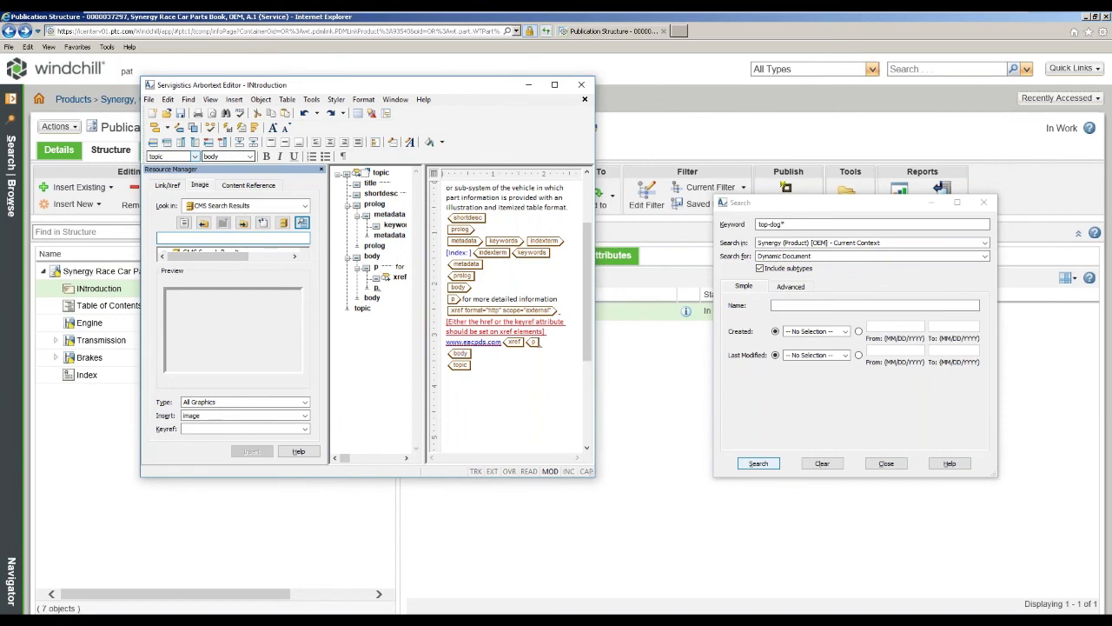
Pick the top-dog search result and insert it as an image in the topic.
click(893, 465)
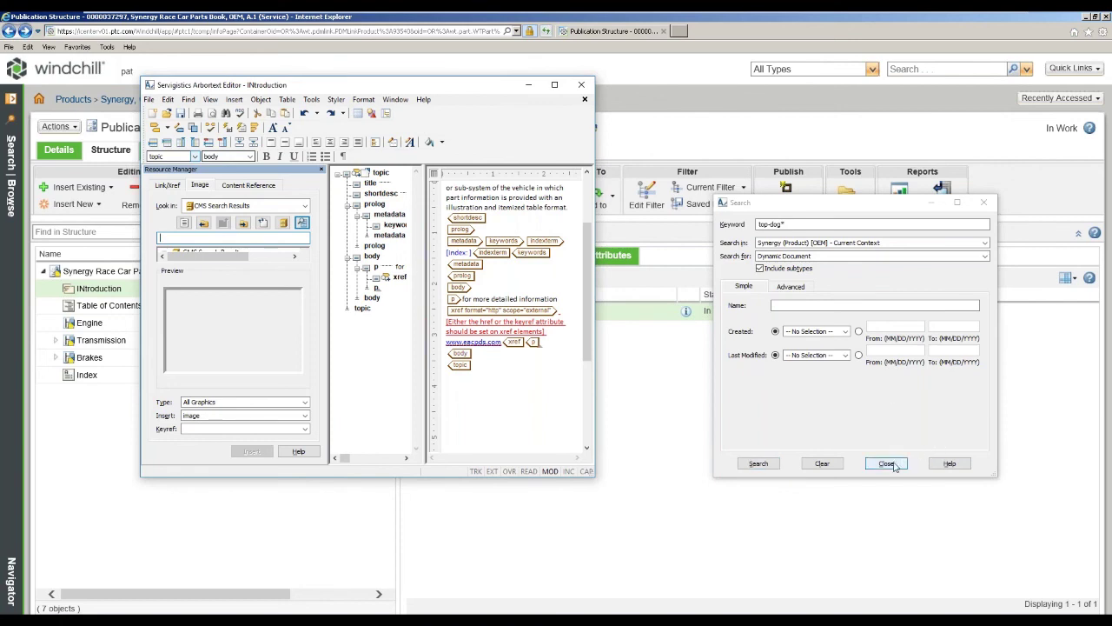
click(179, 253)
click(190, 253)
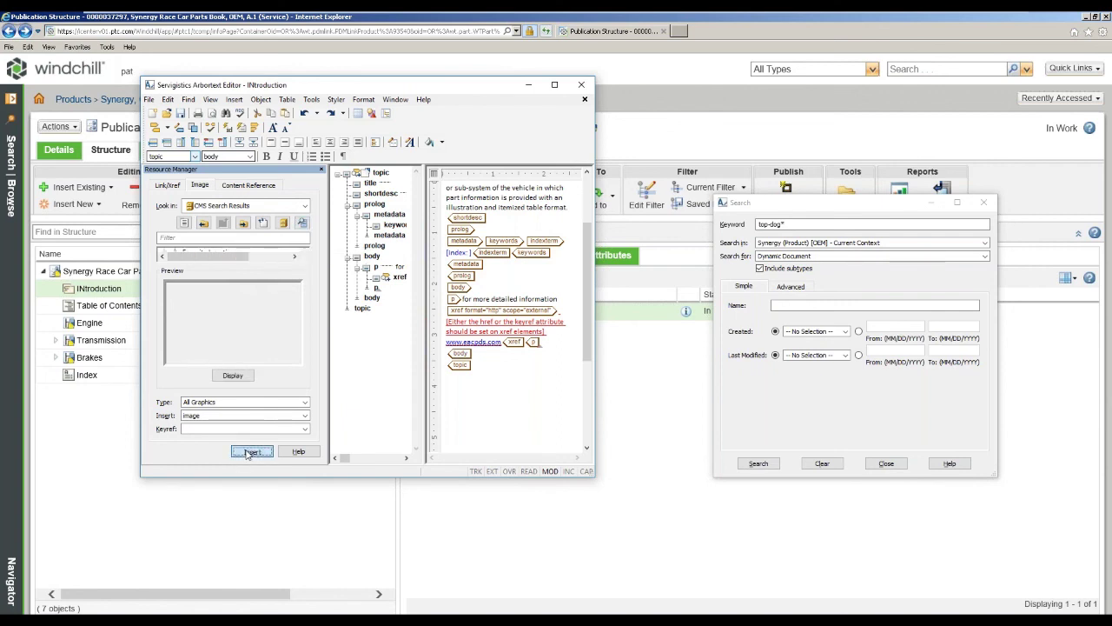
click(250, 452)
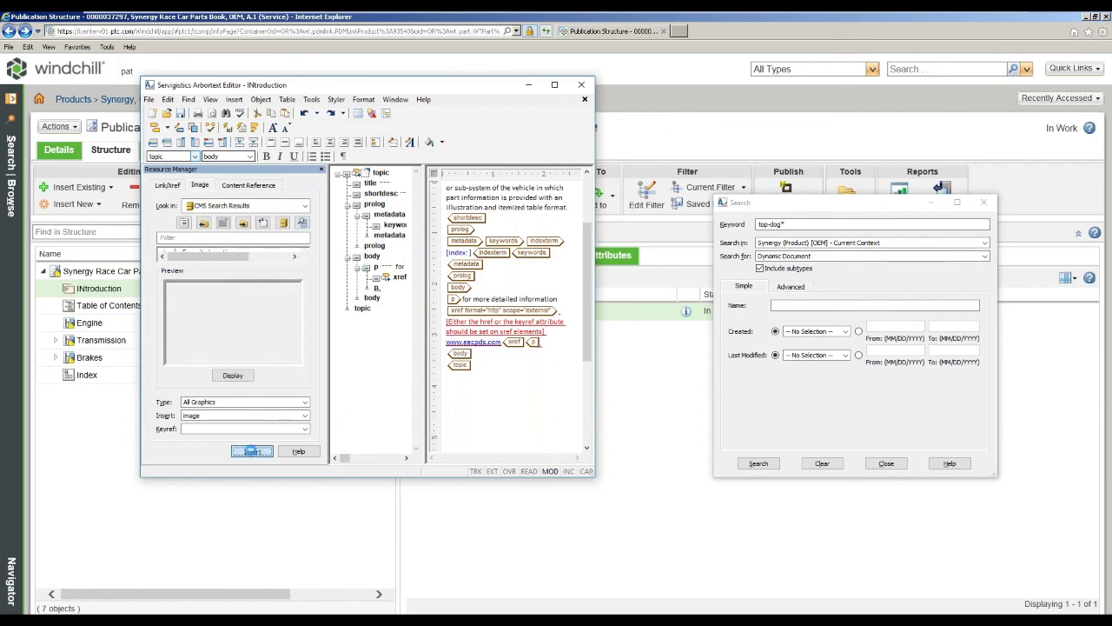
Close the search window and Resource Manager and enlarge the editor window.
click(888, 463)
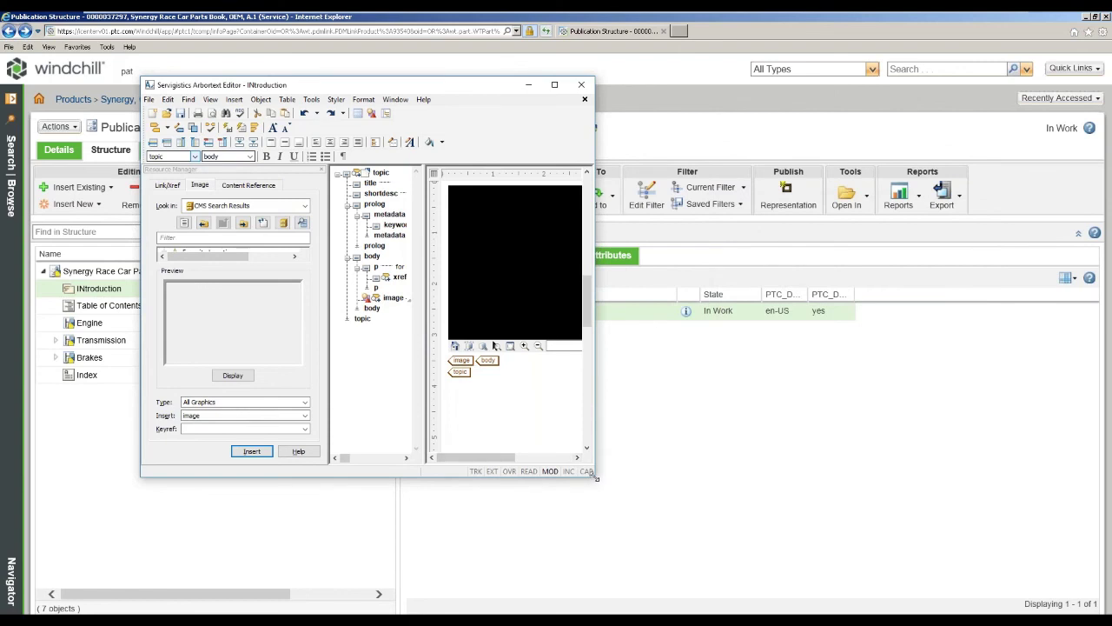
drag(594, 476, 847, 539)
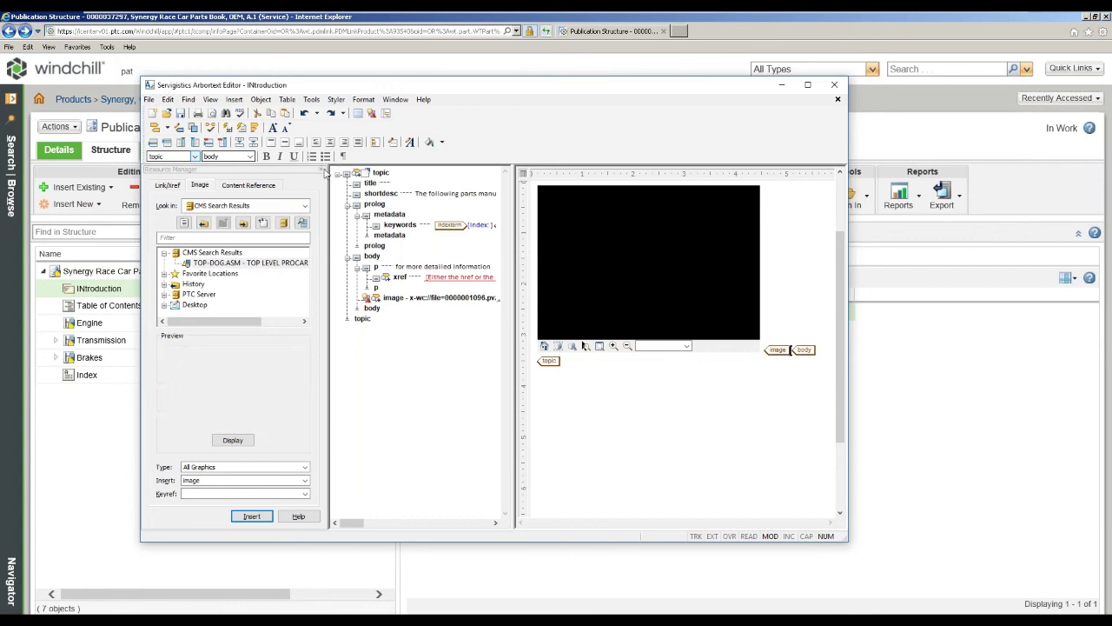
click(323, 170)
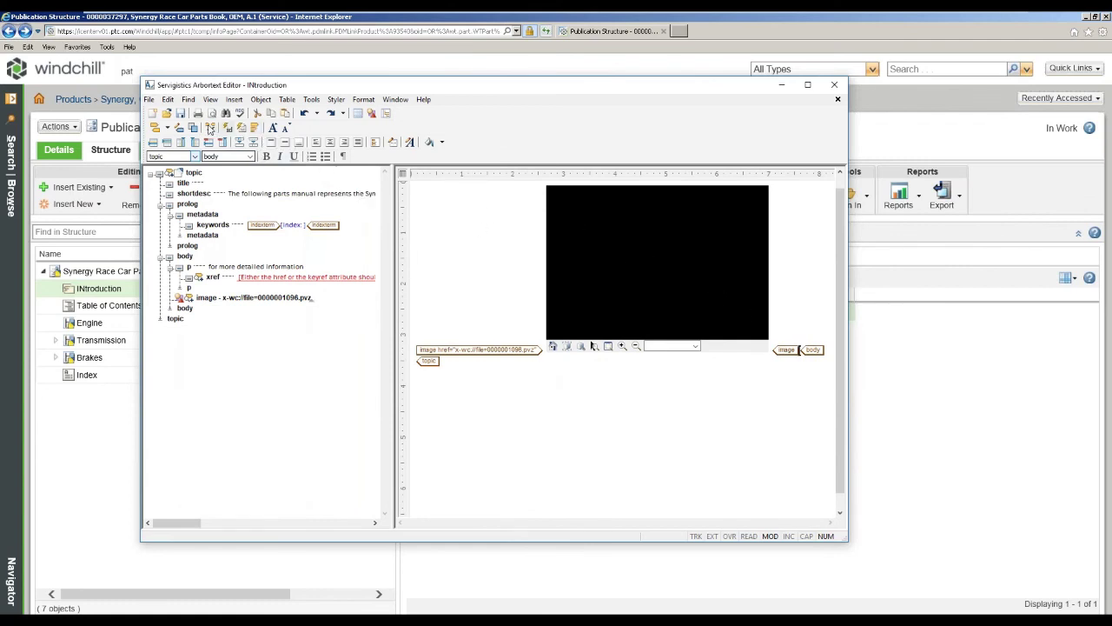
Set the image's placement to break with width 4in and height 4in.
click(183, 128)
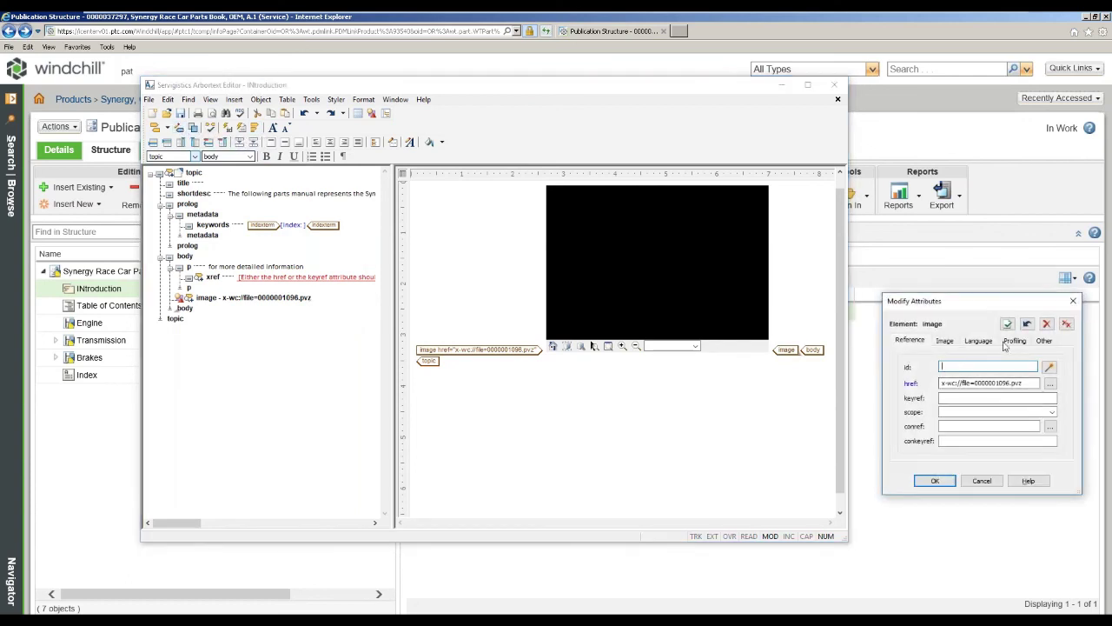
click(945, 341)
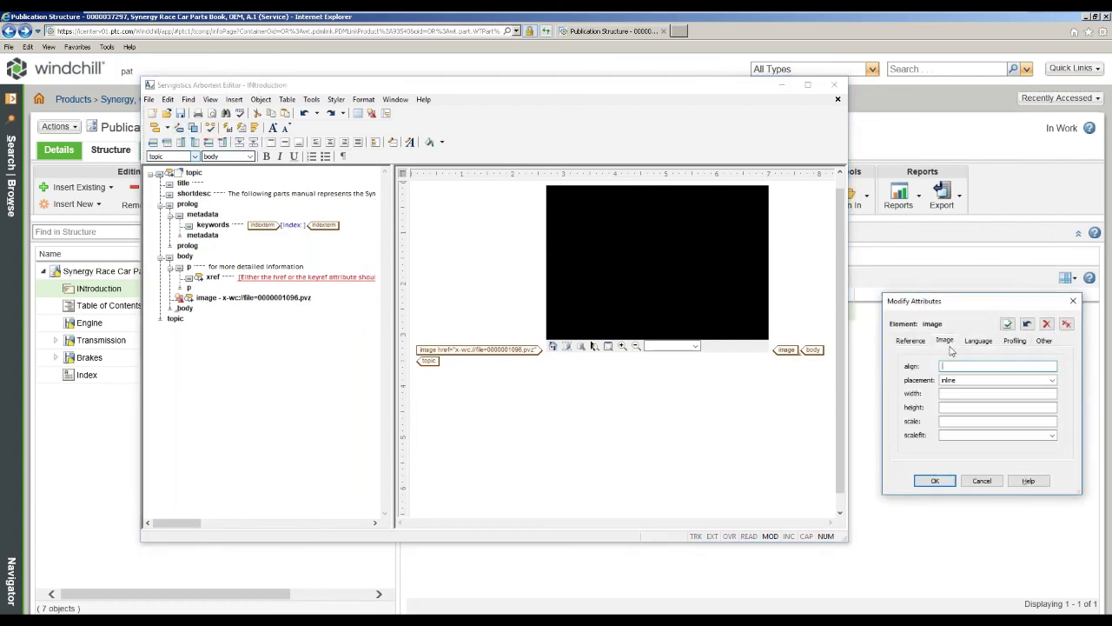
click(997, 380)
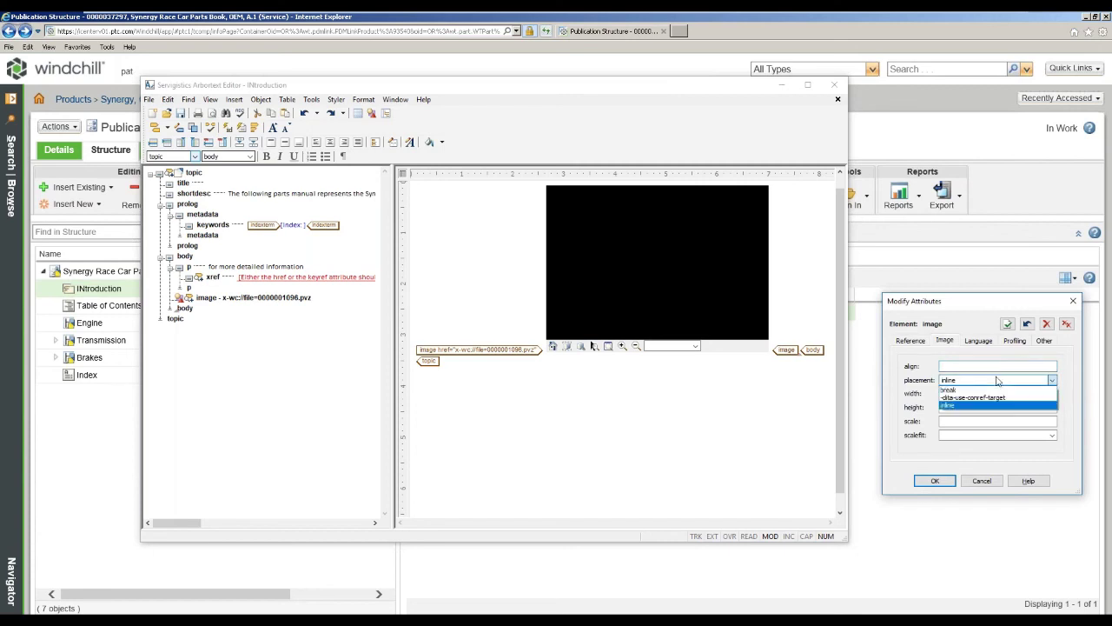
click(1068, 381)
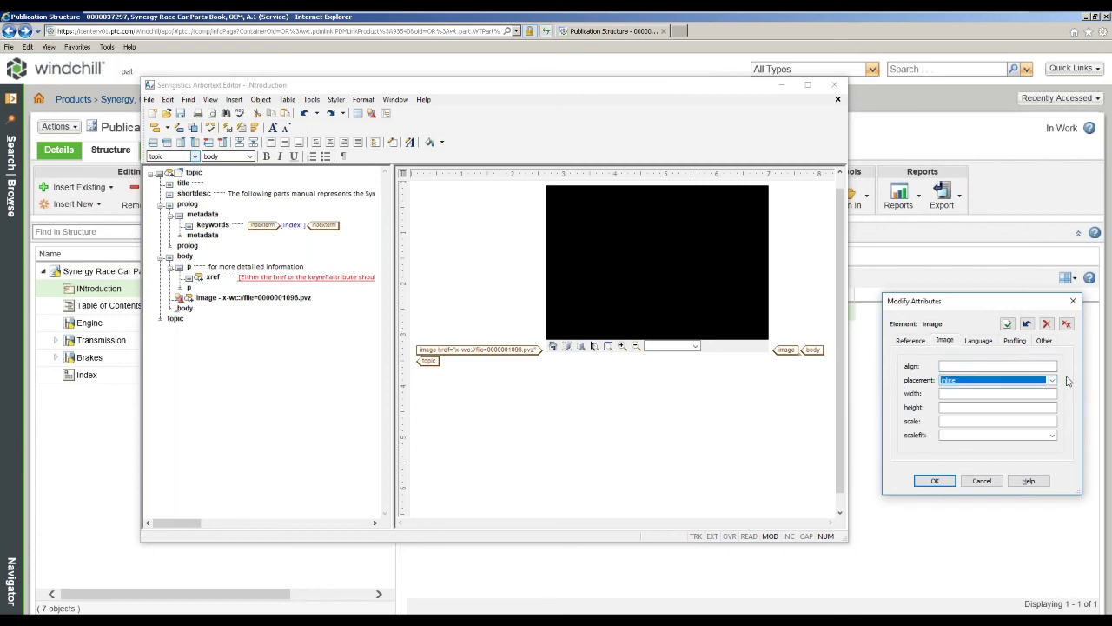
click(1053, 380)
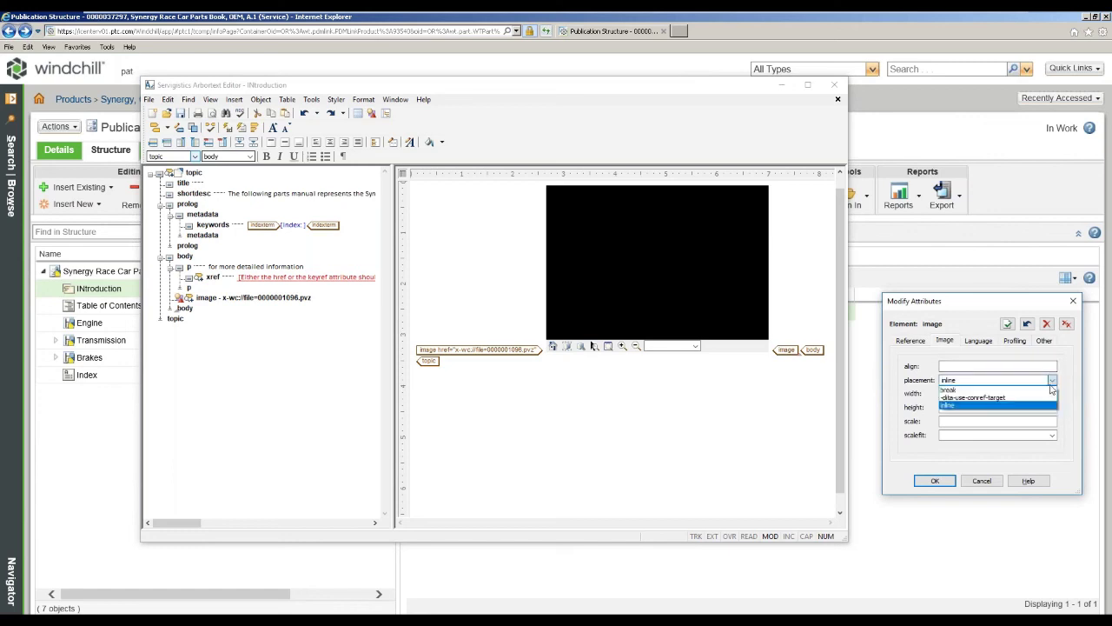
click(1039, 399)
click(1020, 396)
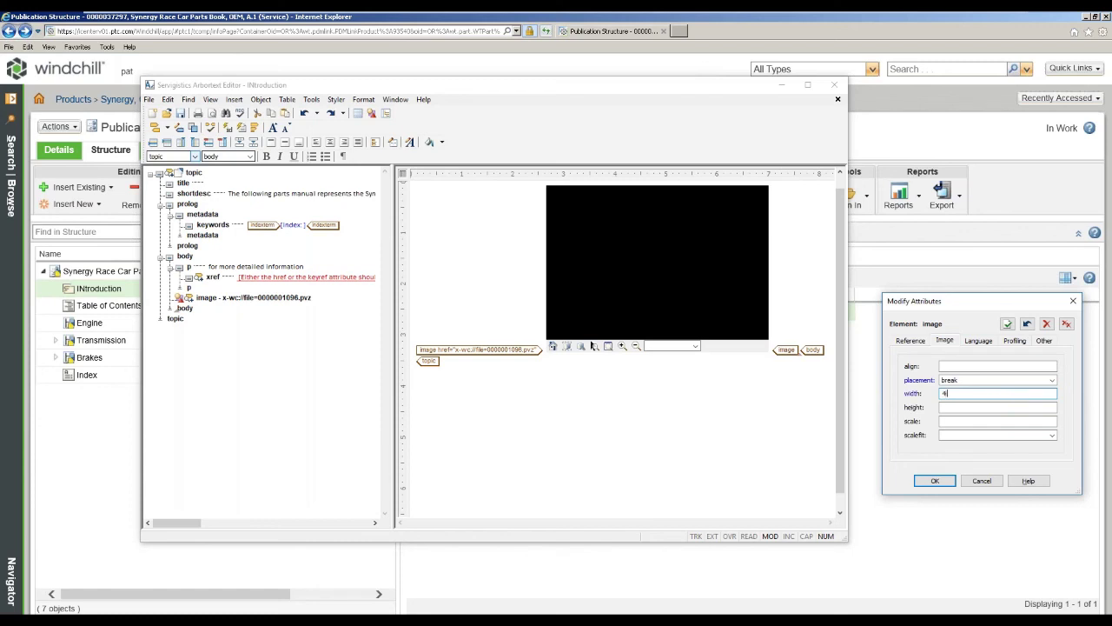
click(980, 408)
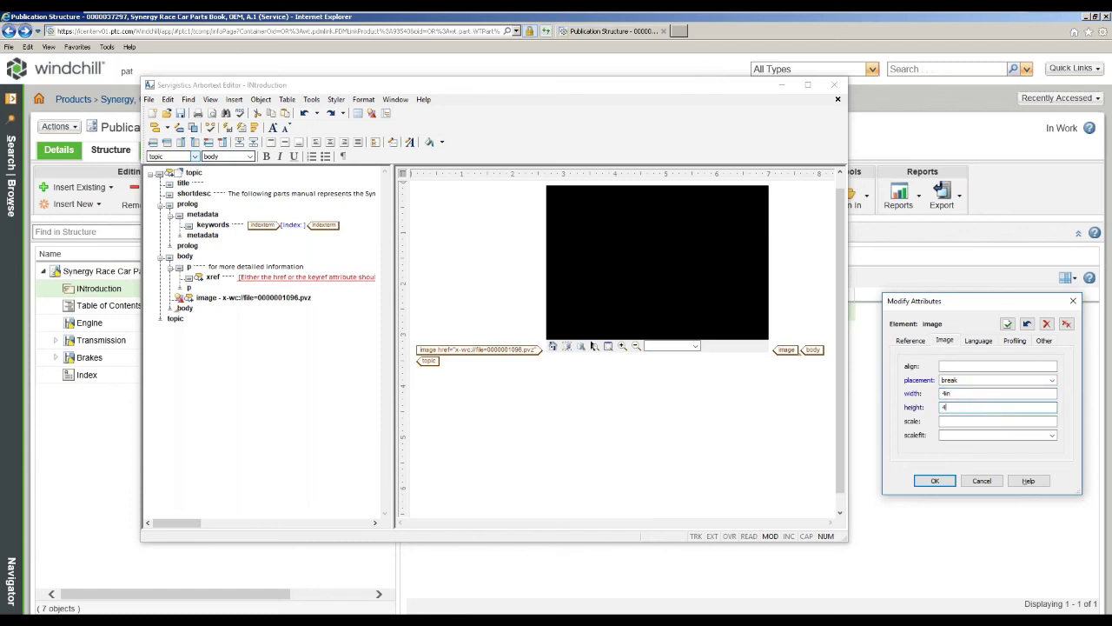
click(935, 481)
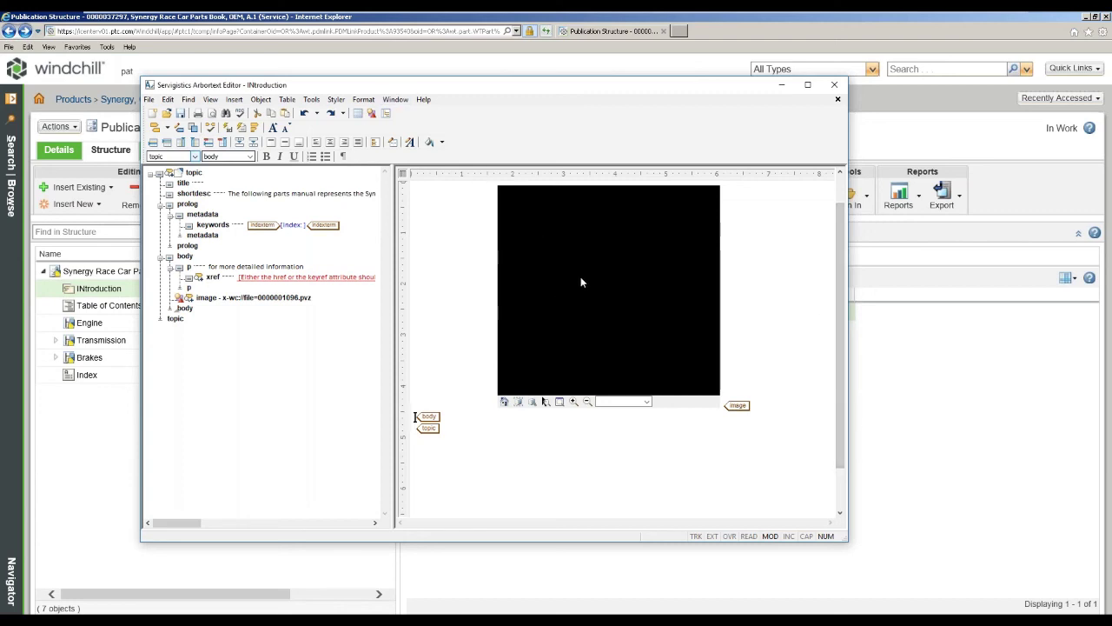
scroll(581, 282, up, 5)
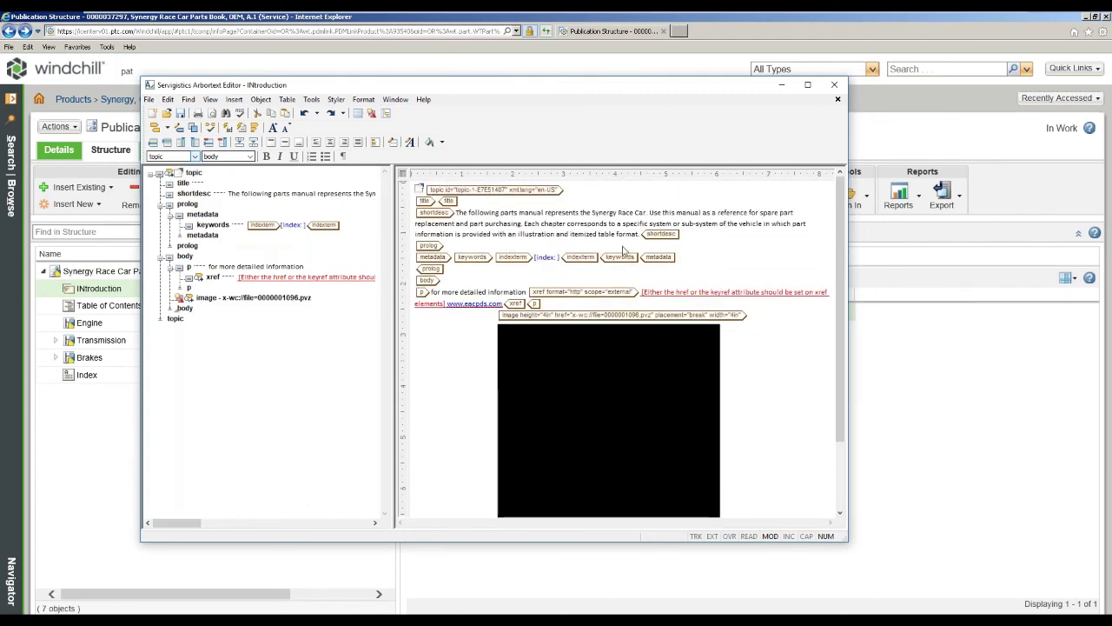
Check in INtroduction with its dependents and leave Arbortext Editor for Windchill.
click(261, 99)
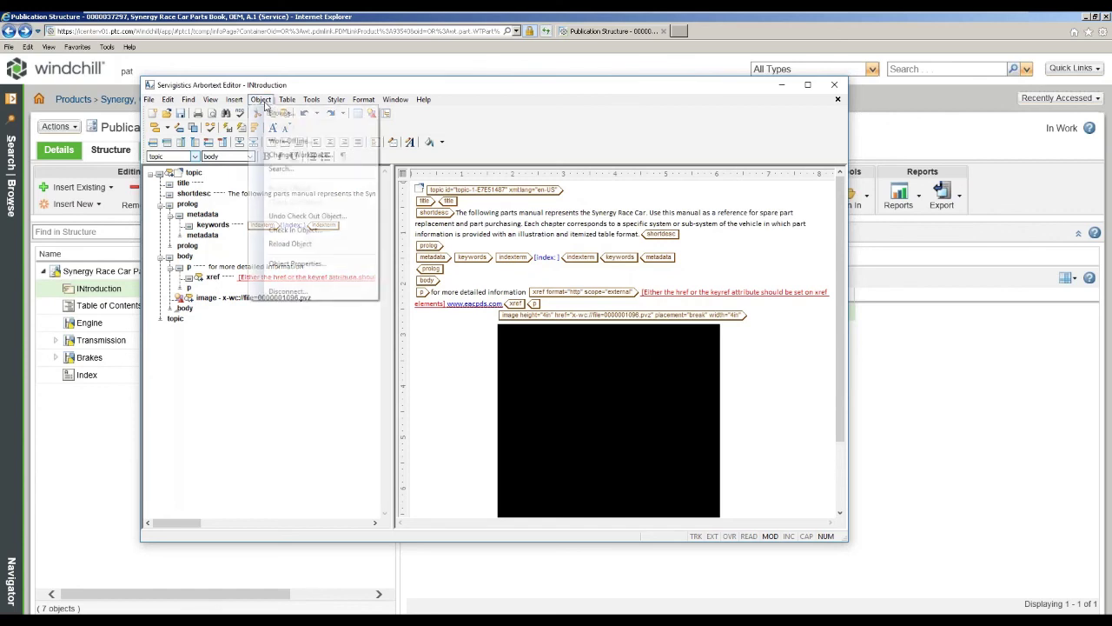
click(294, 230)
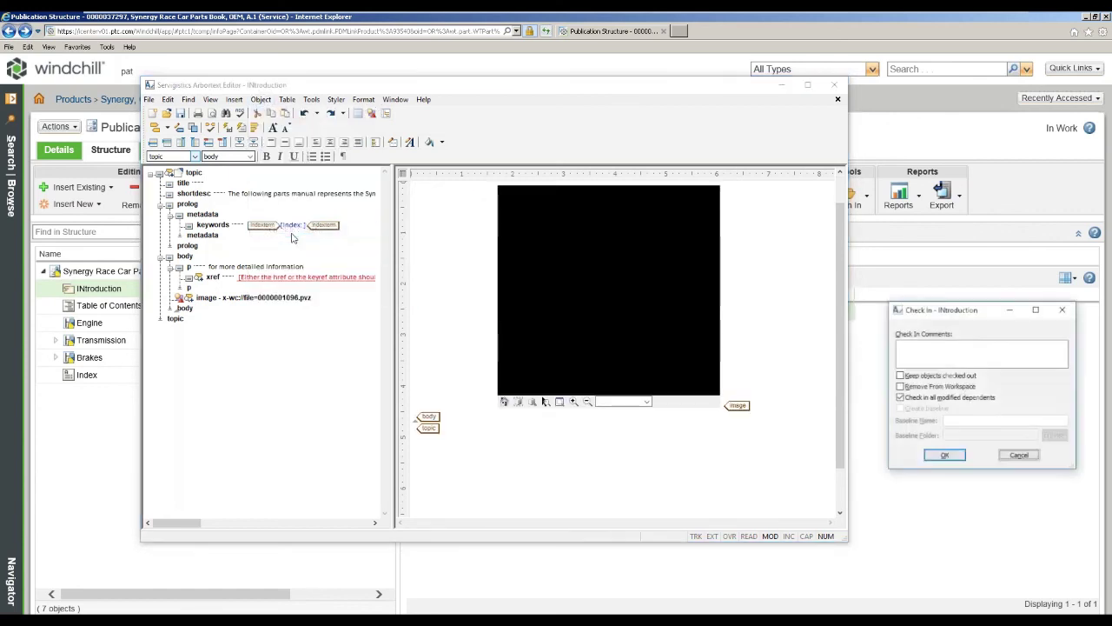
click(945, 455)
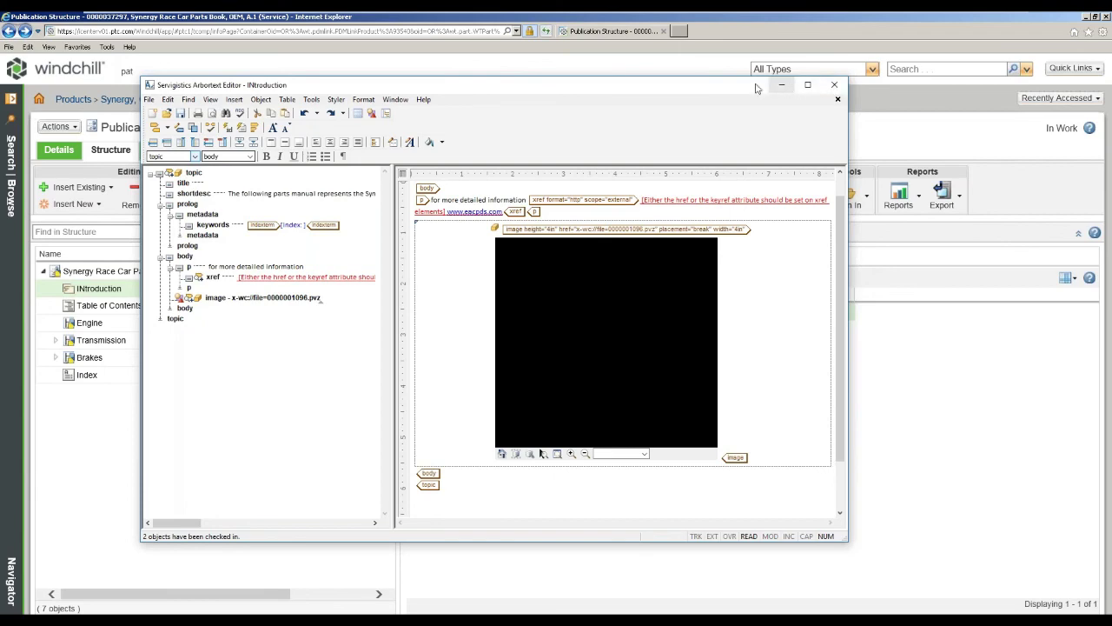
drag(688, 85, 399, 98)
key(alt+Tab)
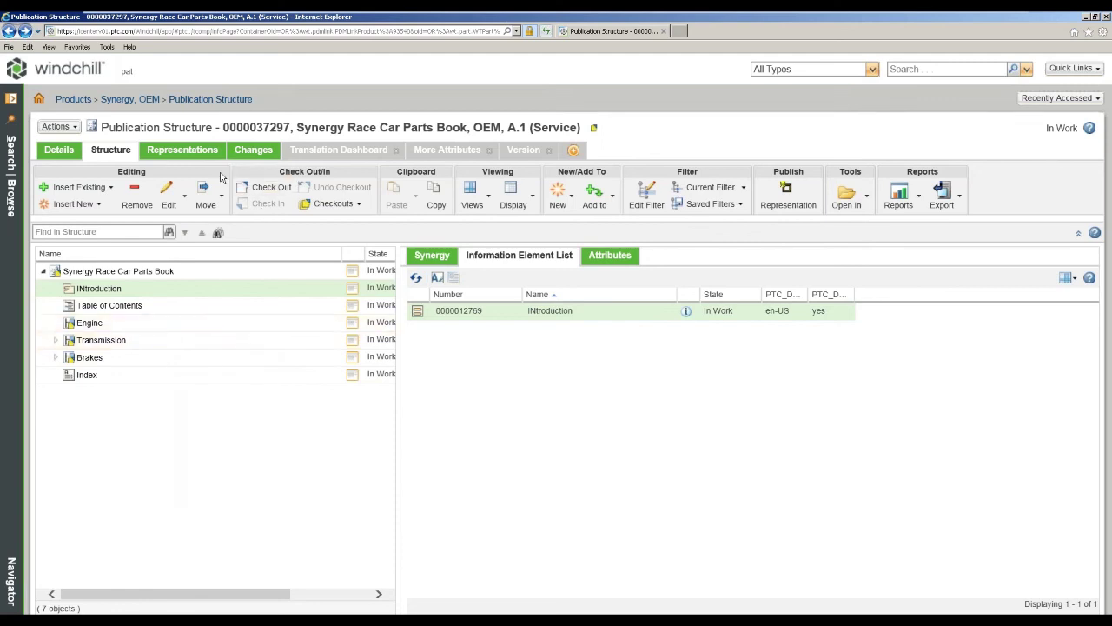
Reopen the Synergy Race Car Parts Book from Recently Accessed and list All Checkouts.
click(1054, 98)
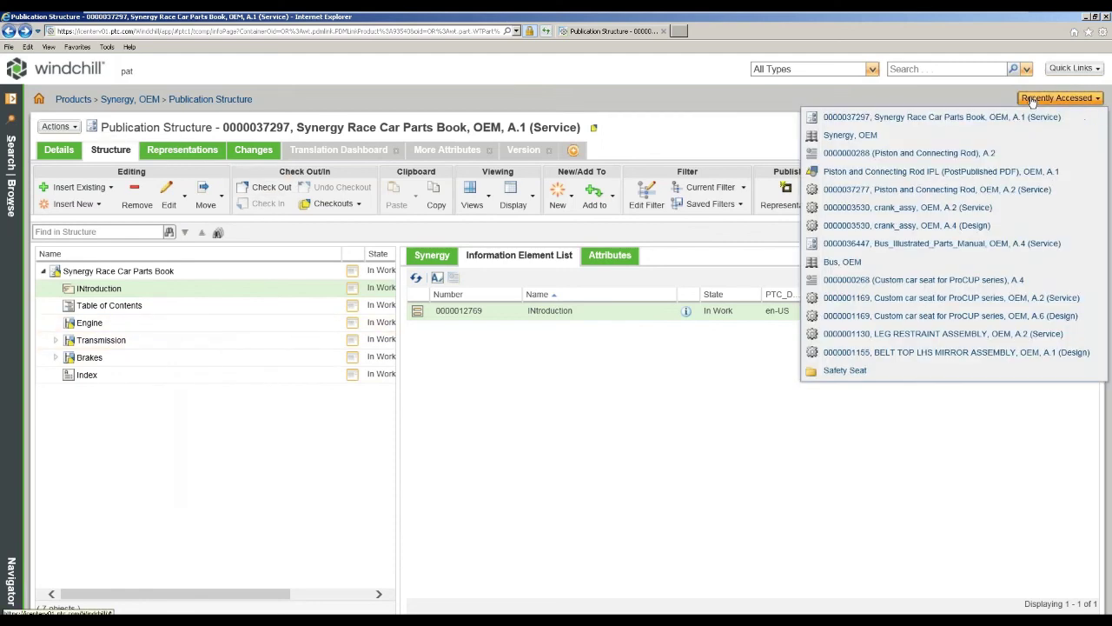
click(910, 117)
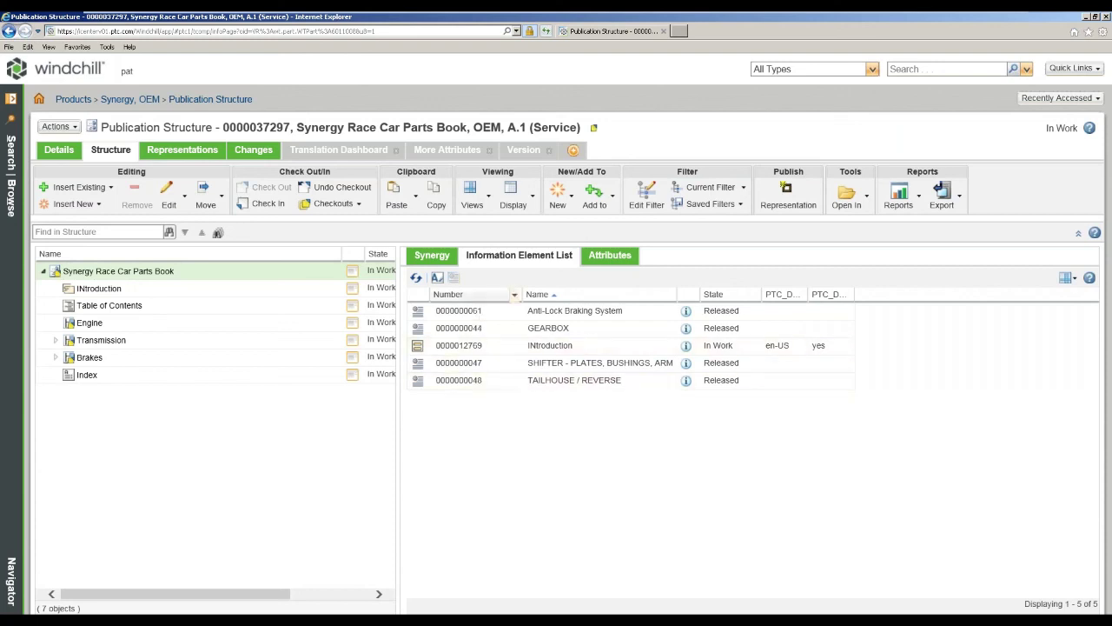
click(335, 205)
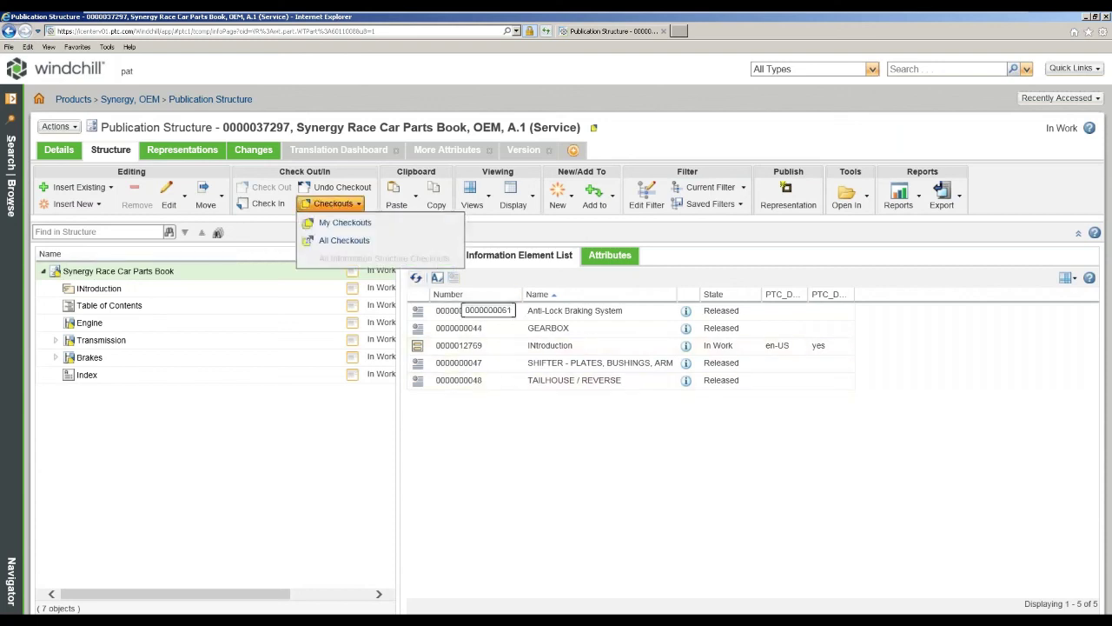
click(340, 240)
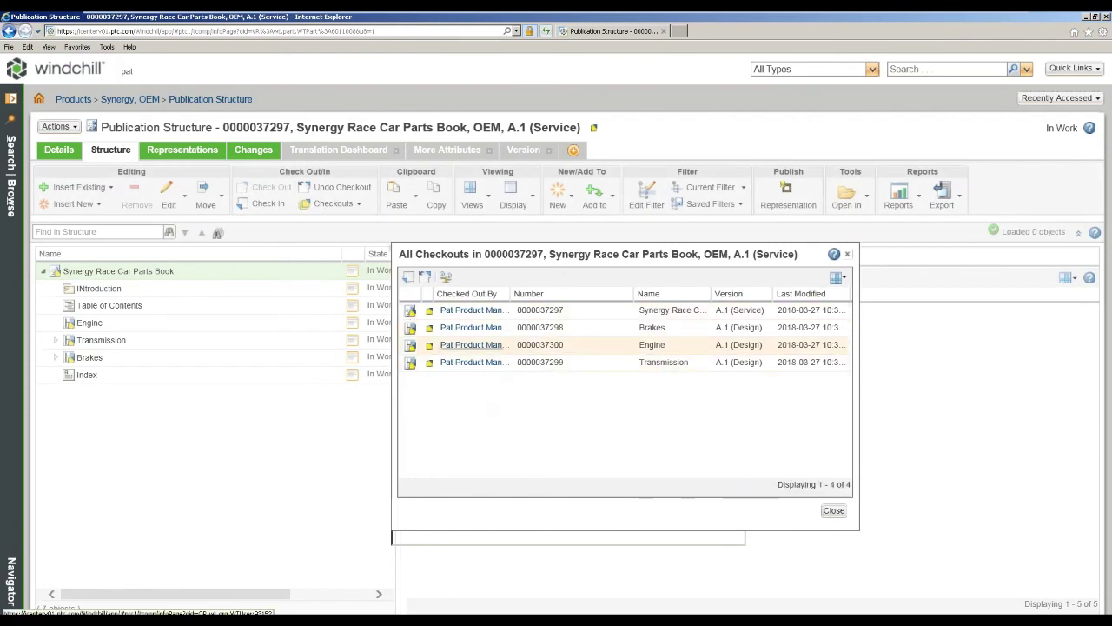
Review the parts book's checkouts, including who has Transmission checked out.
click(445, 363)
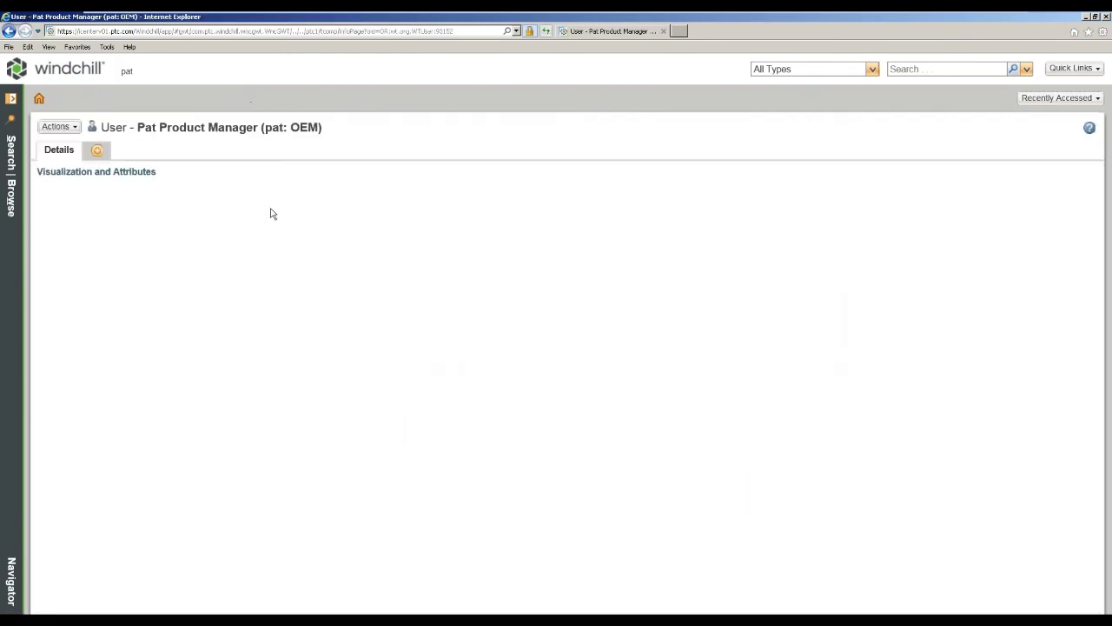
click(9, 31)
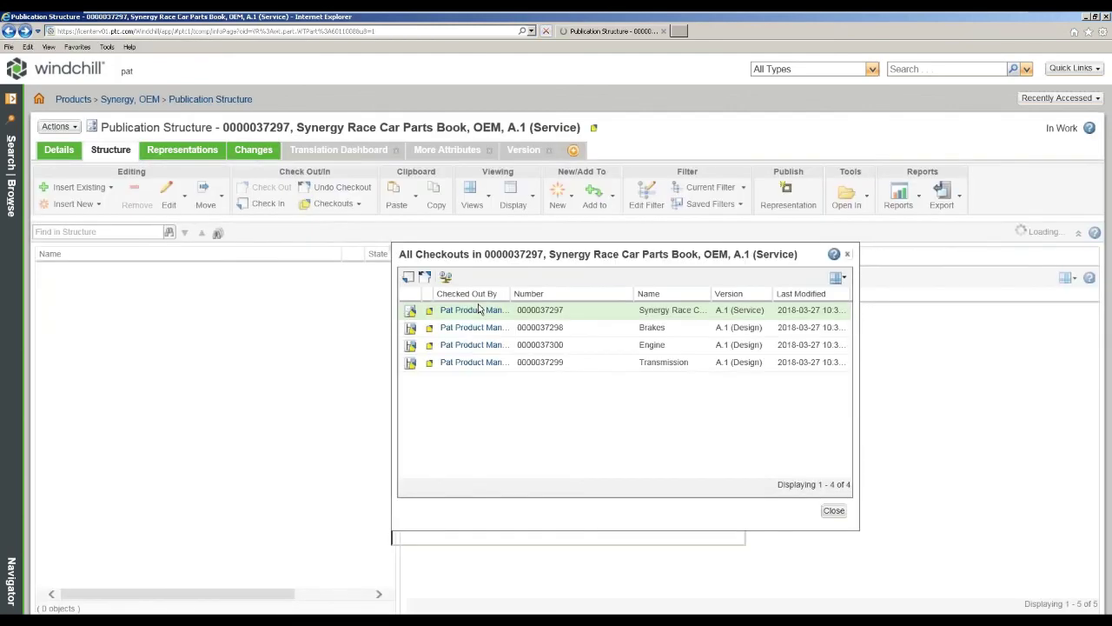
click(588, 364)
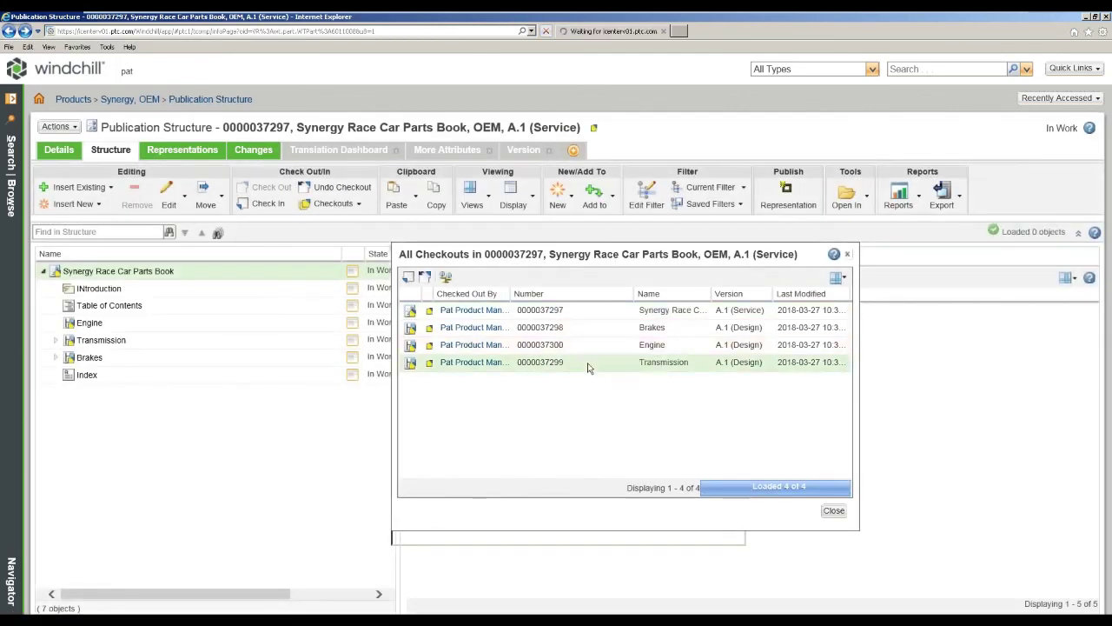
shift+click(589, 313)
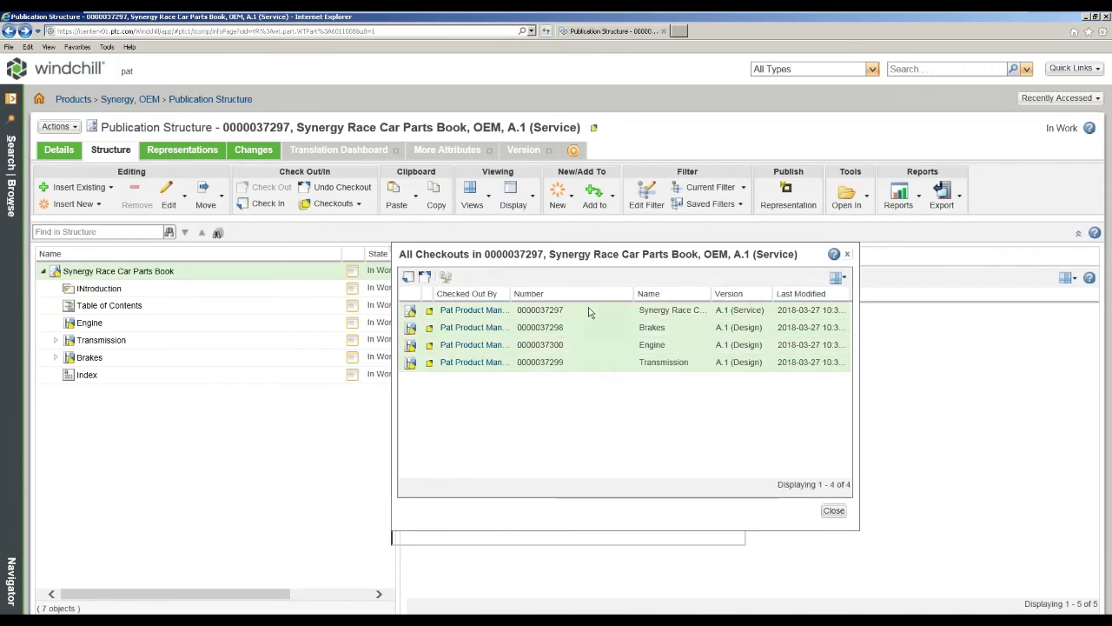
click(833, 511)
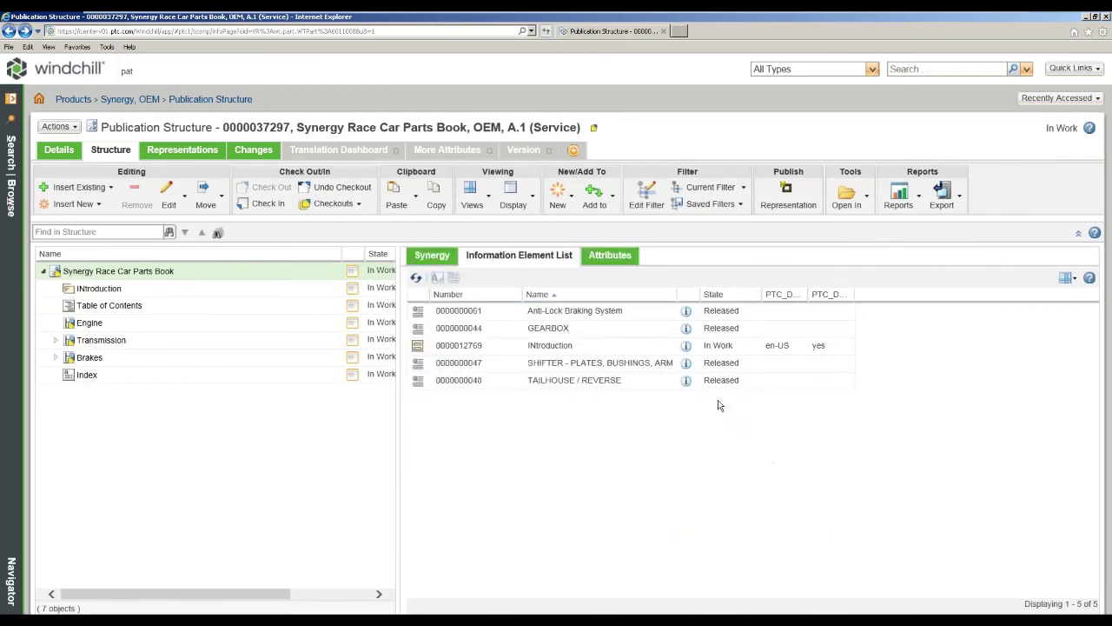
List my own checkouts and check in all four objects at once.
click(353, 209)
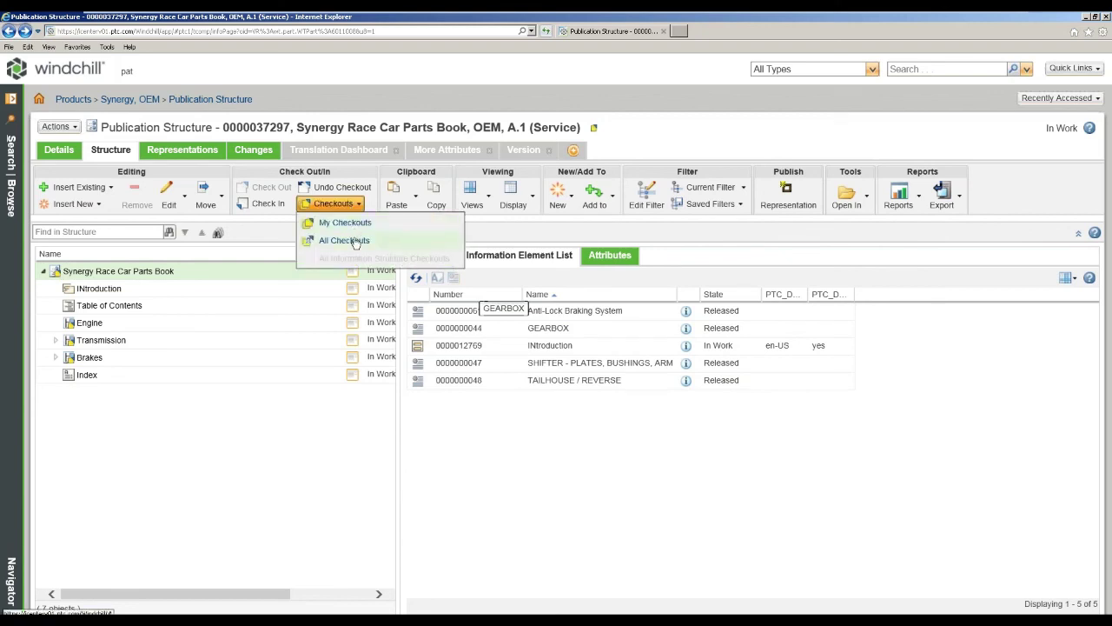
click(345, 222)
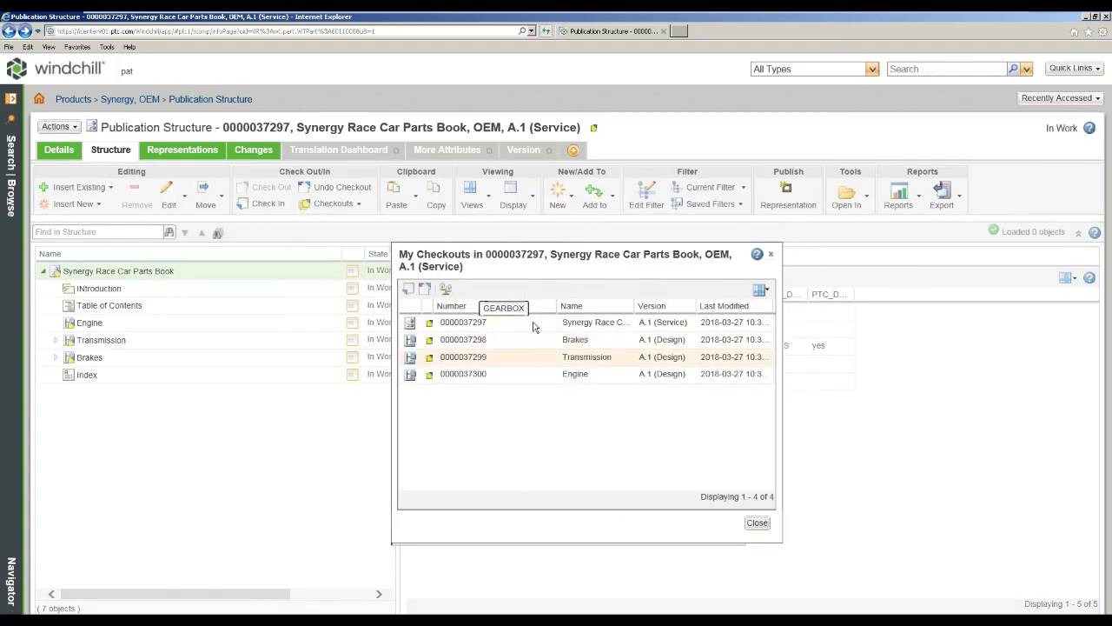
click(504, 324)
shift+click(504, 376)
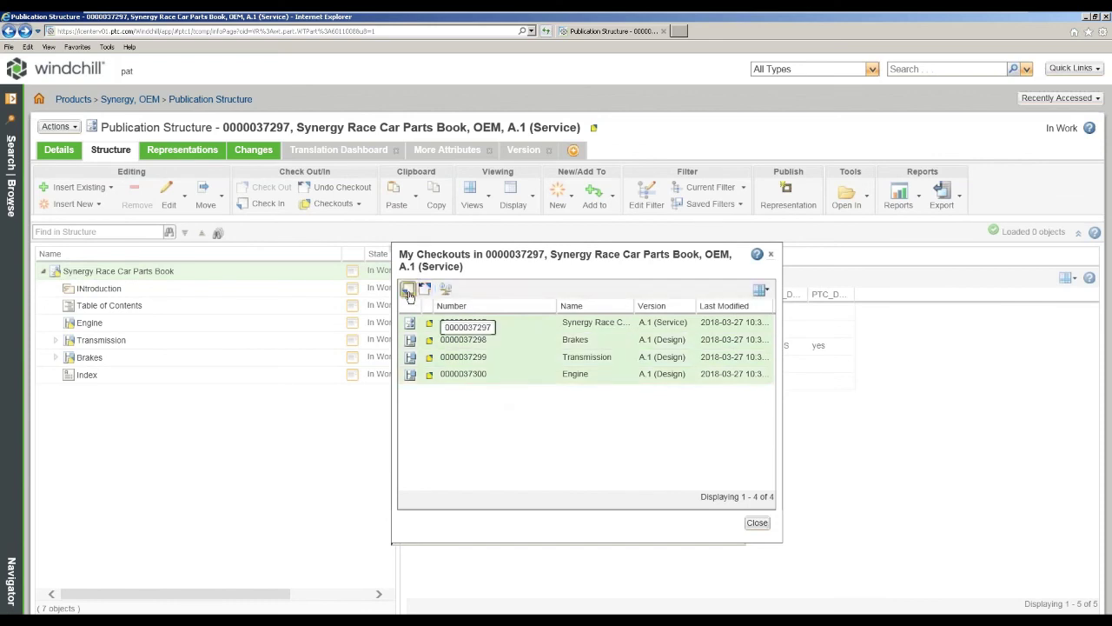
click(408, 290)
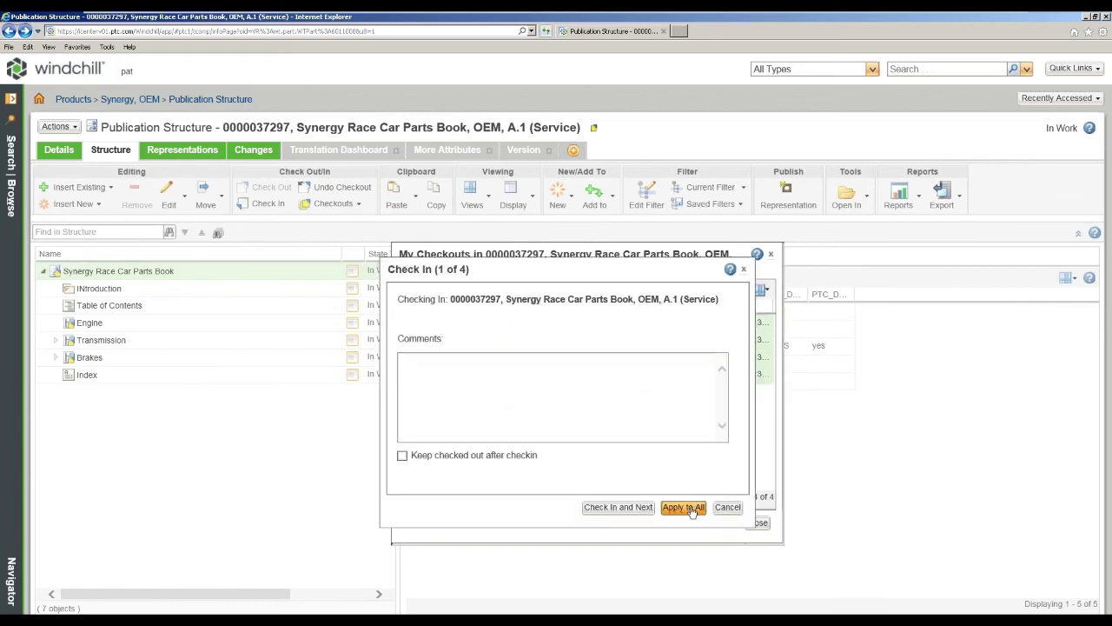
click(683, 508)
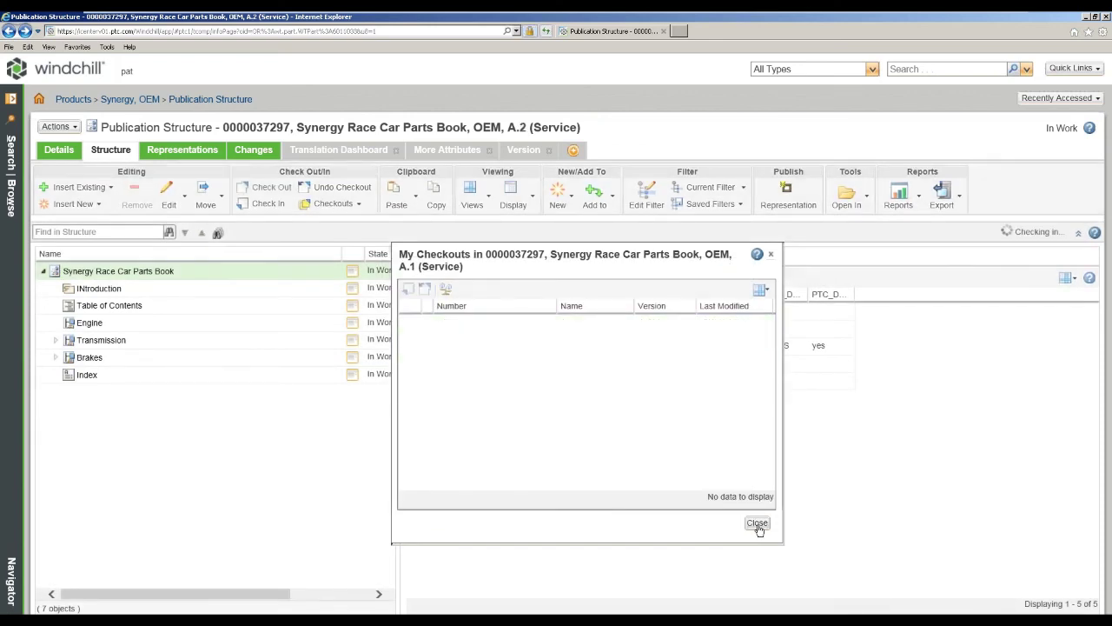
Submit a publish job creating the 'parts book pdf' representation of the book.
click(757, 524)
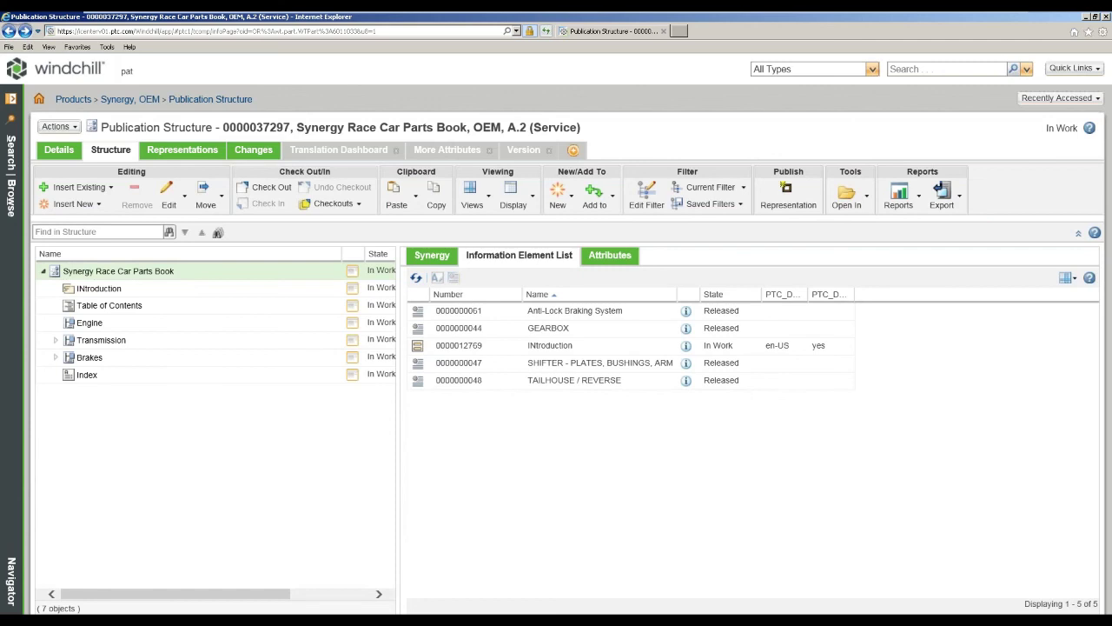
click(791, 195)
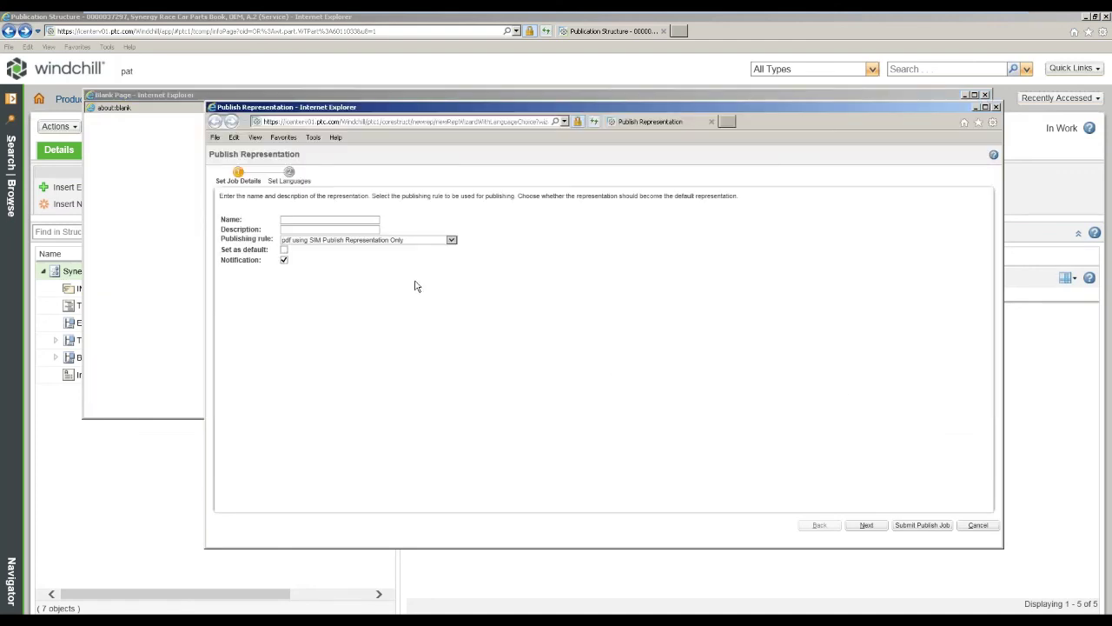
click(347, 219)
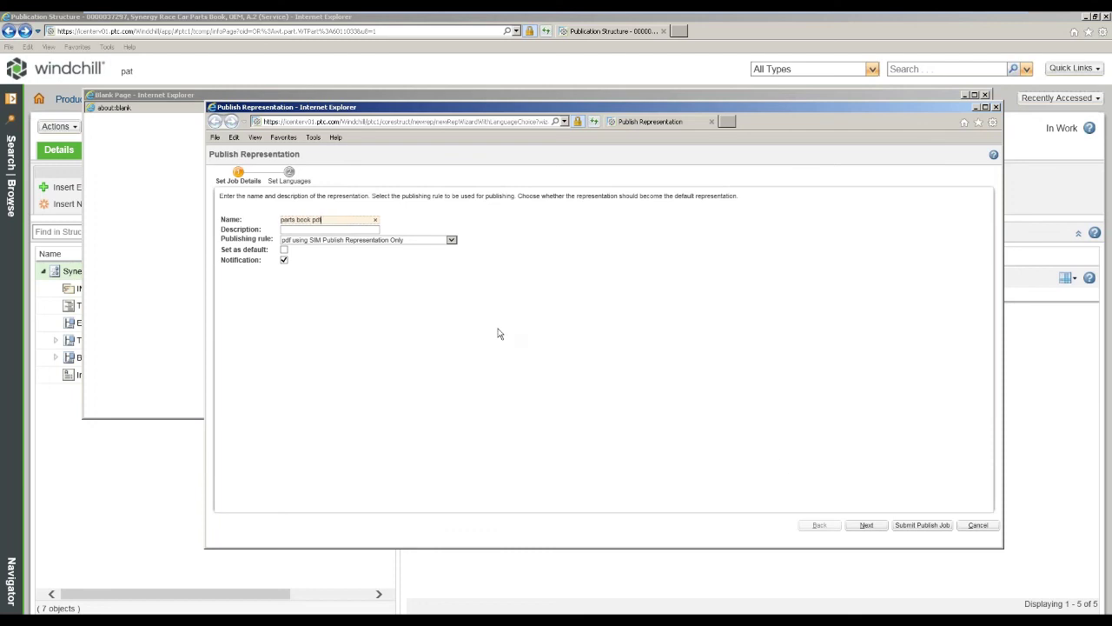
click(914, 527)
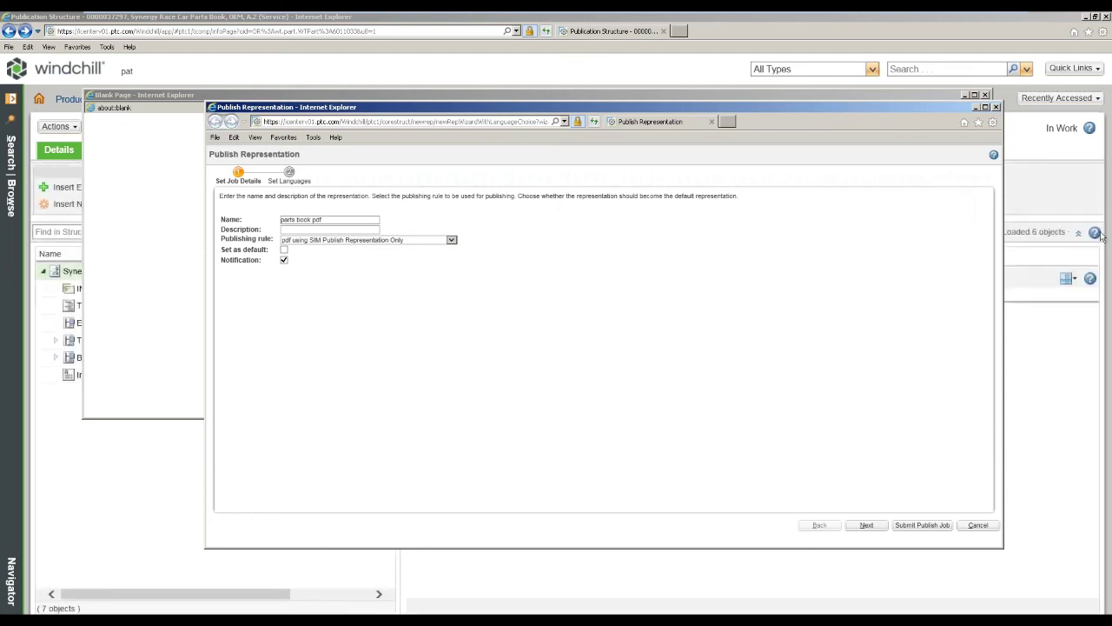
Close the Publish Representation window and the leftover blank browser window.
click(977, 525)
click(584, 358)
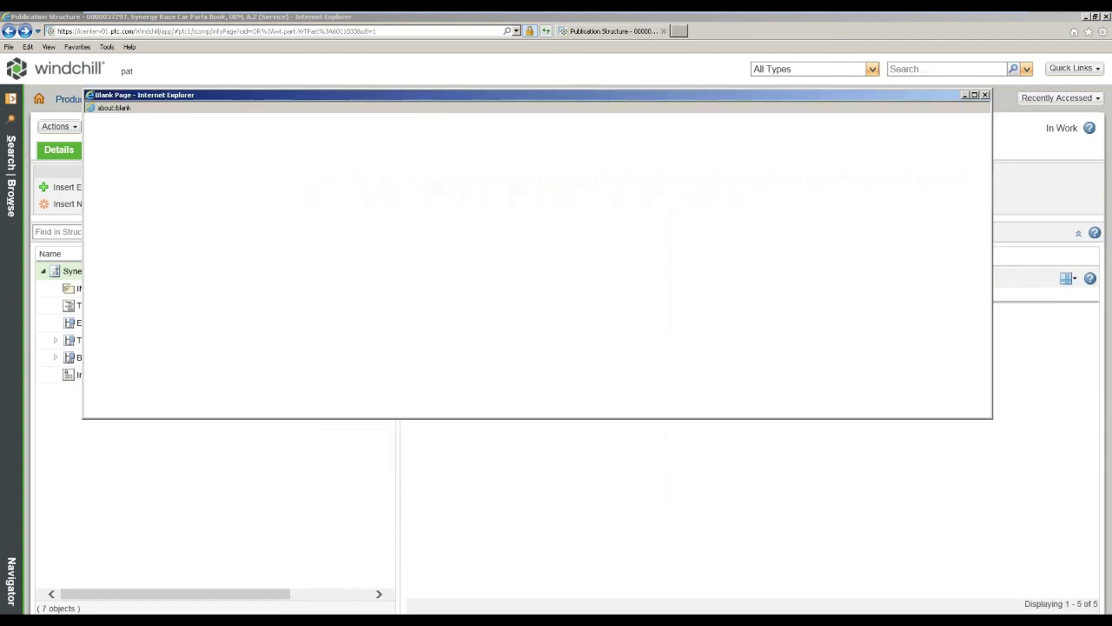
click(984, 95)
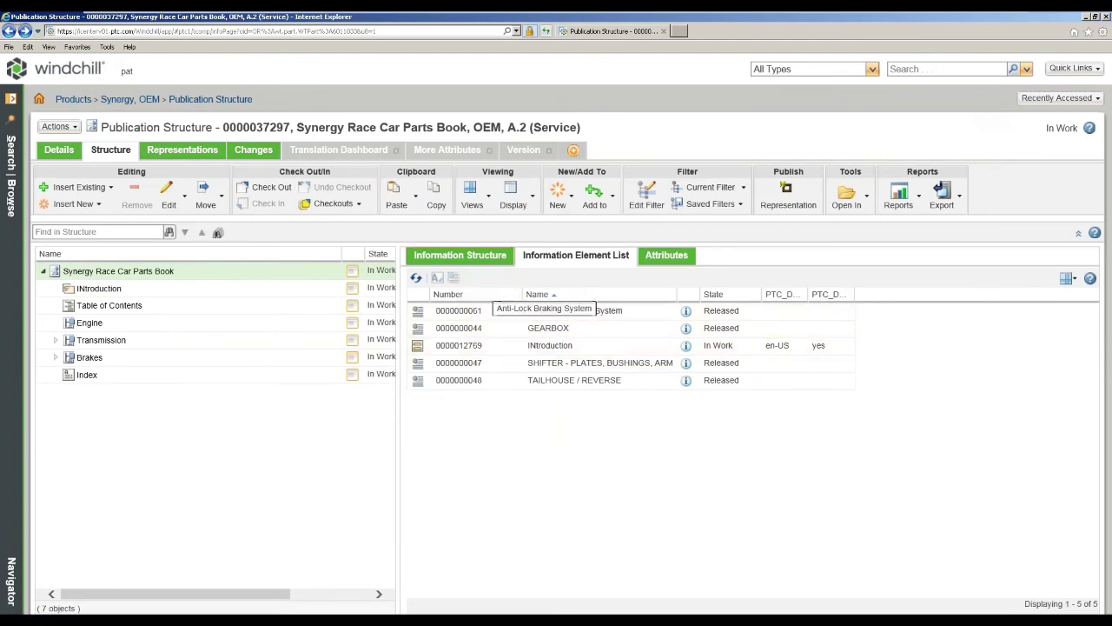
Open the book's representation in Creo View from Representations, allowing the launch and entering the password.
click(200, 152)
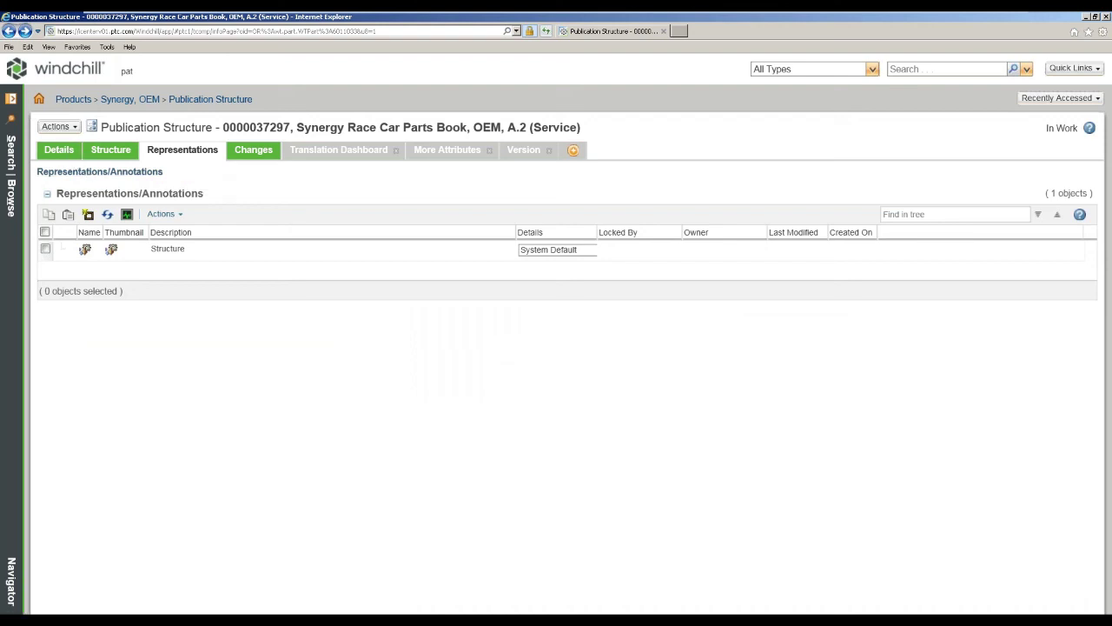
click(60, 127)
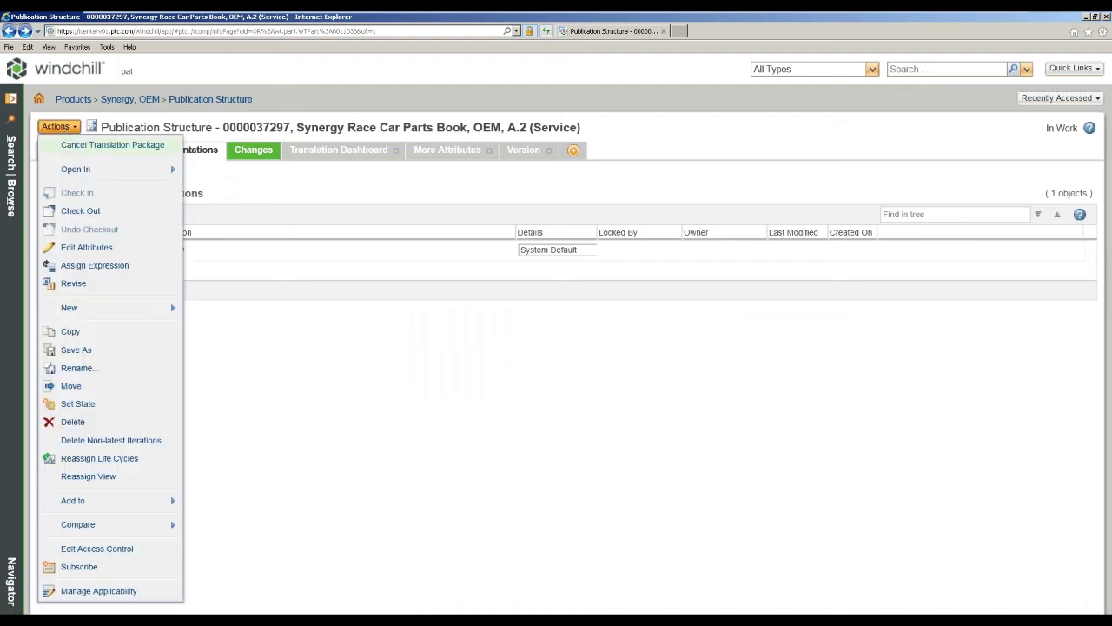
mouse_move(183, 180)
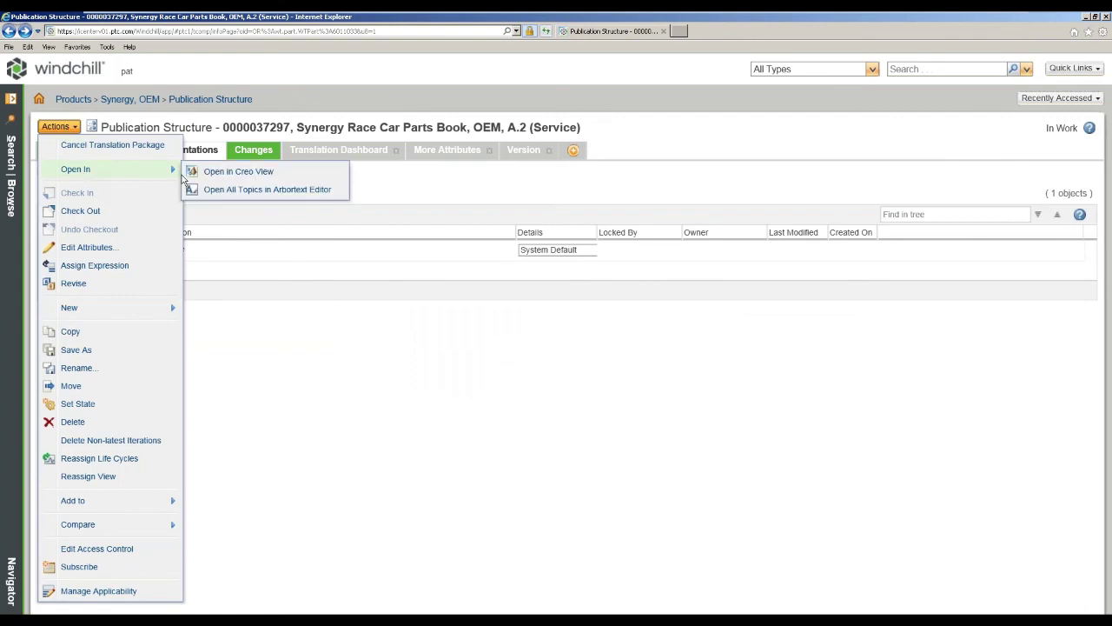
click(248, 172)
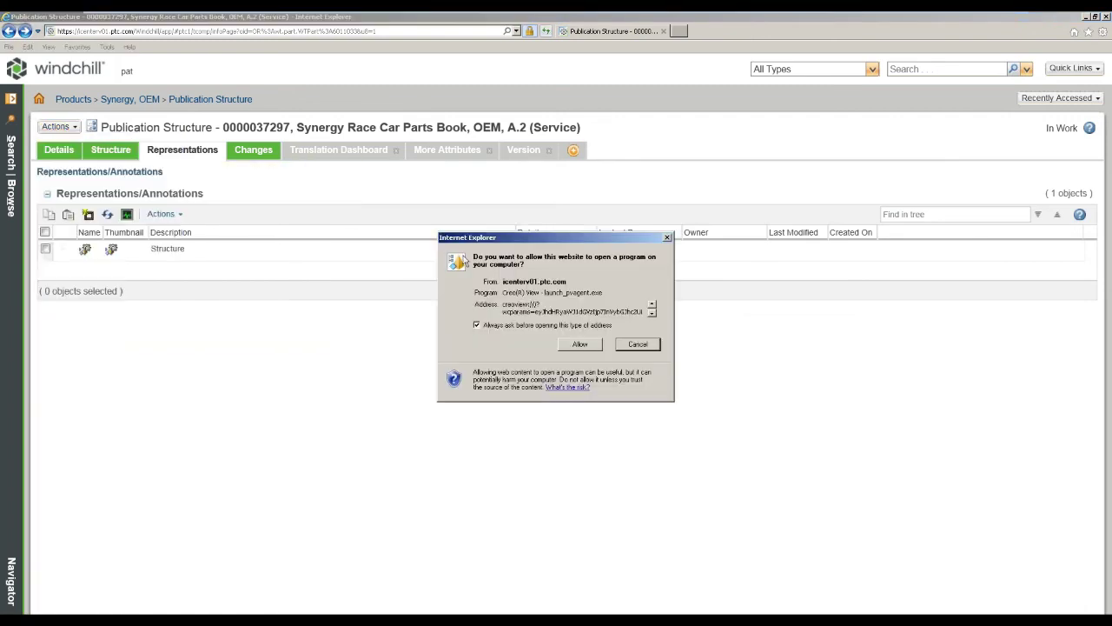
click(581, 345)
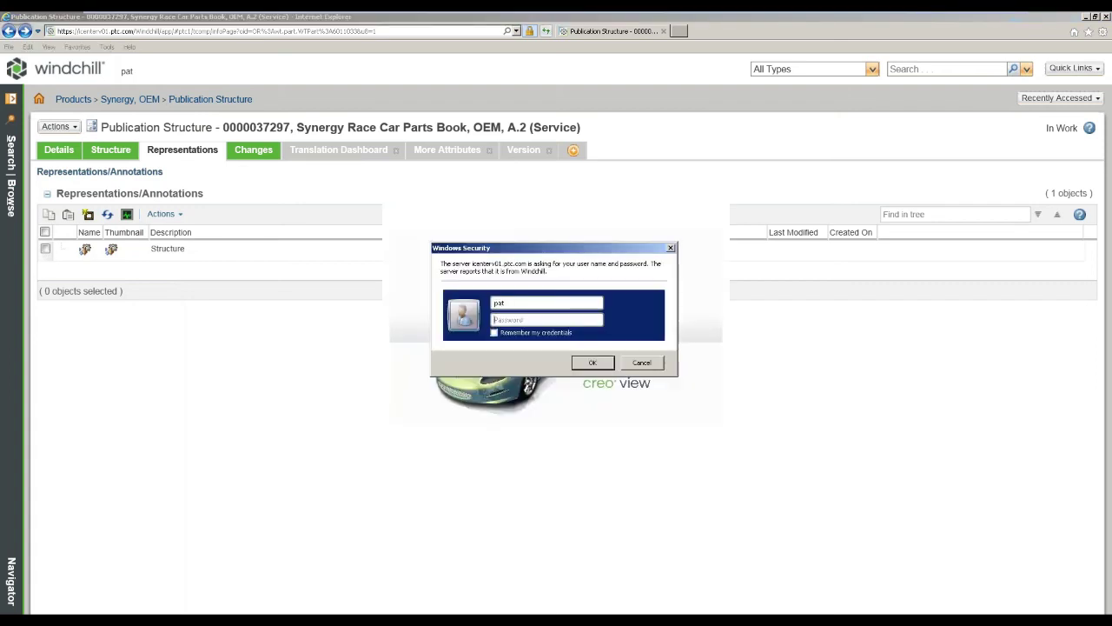
key(Return)
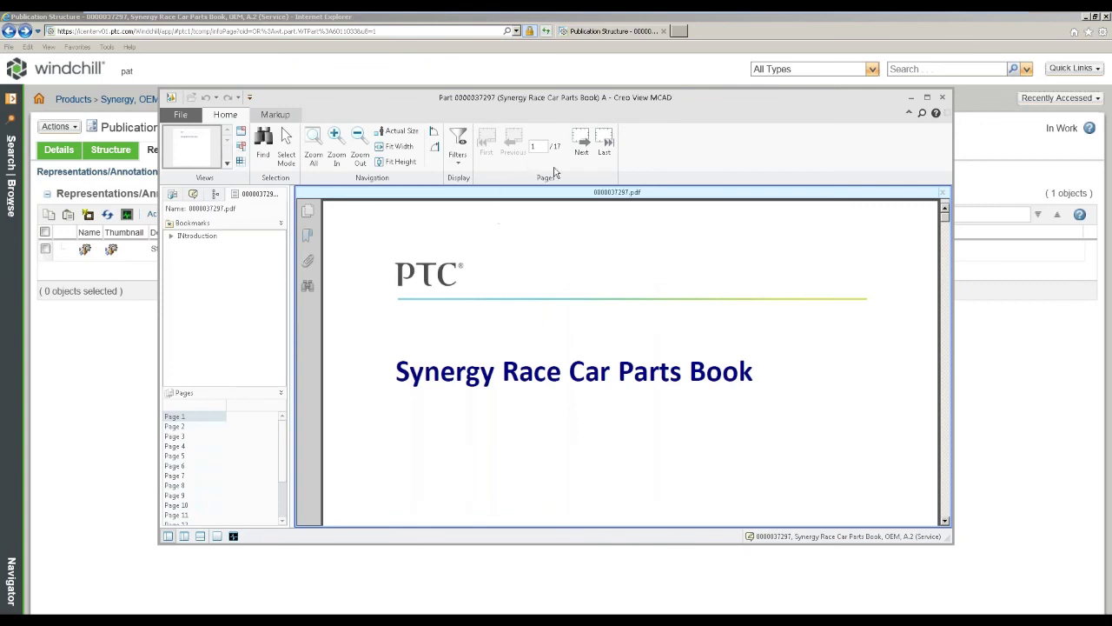
Fit the page height and view pages 2, 3 (Contents) and 5 (Transmission).
click(399, 163)
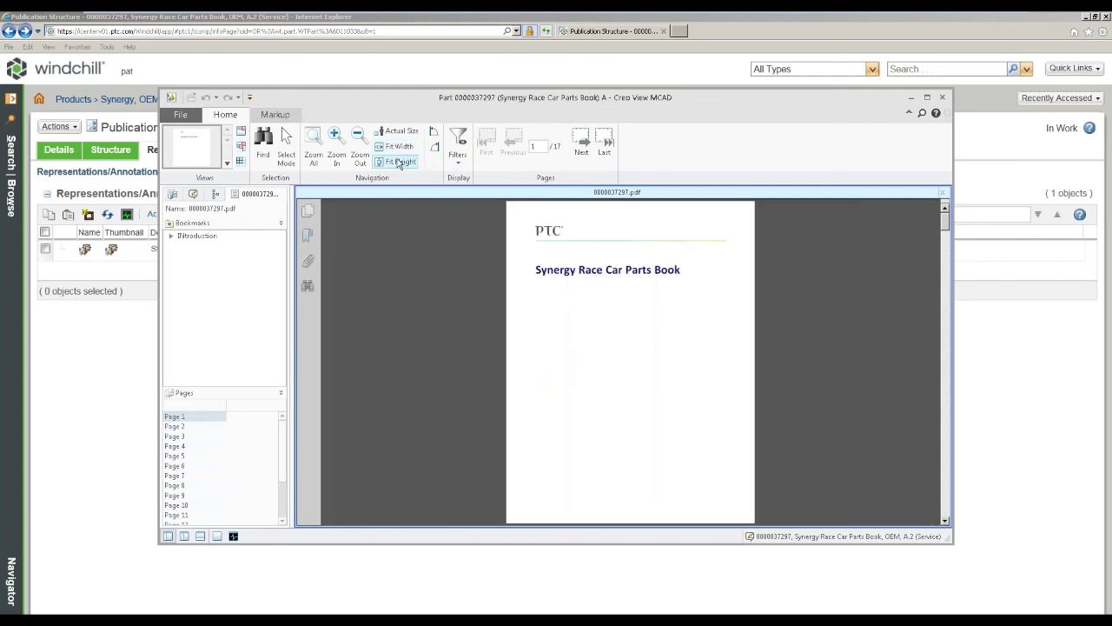
click(177, 426)
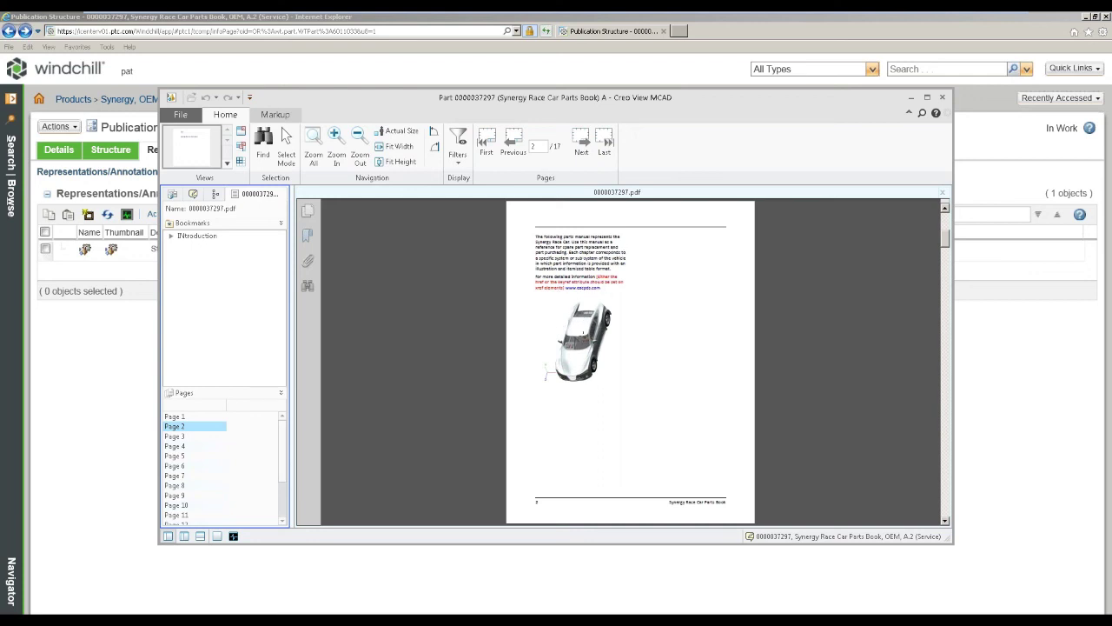
click(185, 437)
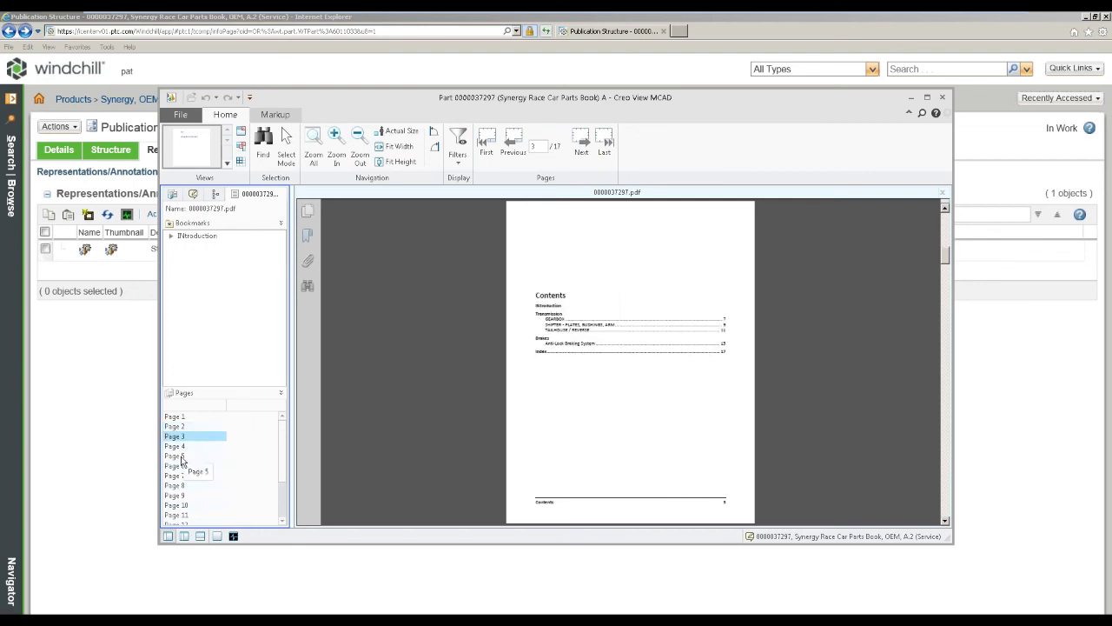
click(191, 457)
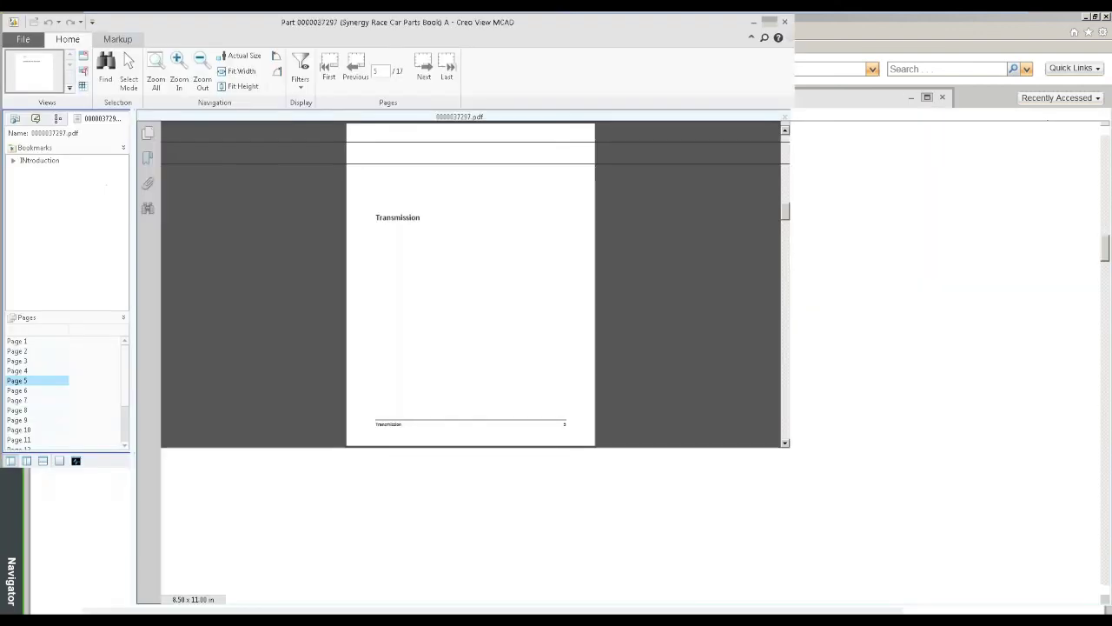
Maximize Creo View and page through pages 6 to 10, including the GEARBOX pages.
click(927, 97)
click(18, 467)
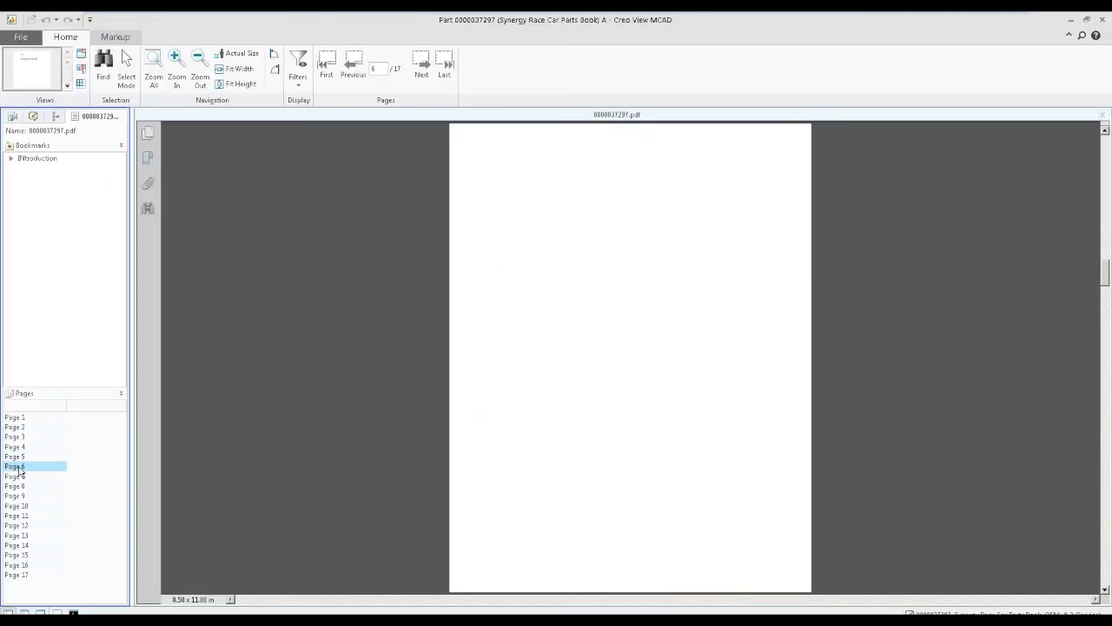
click(19, 476)
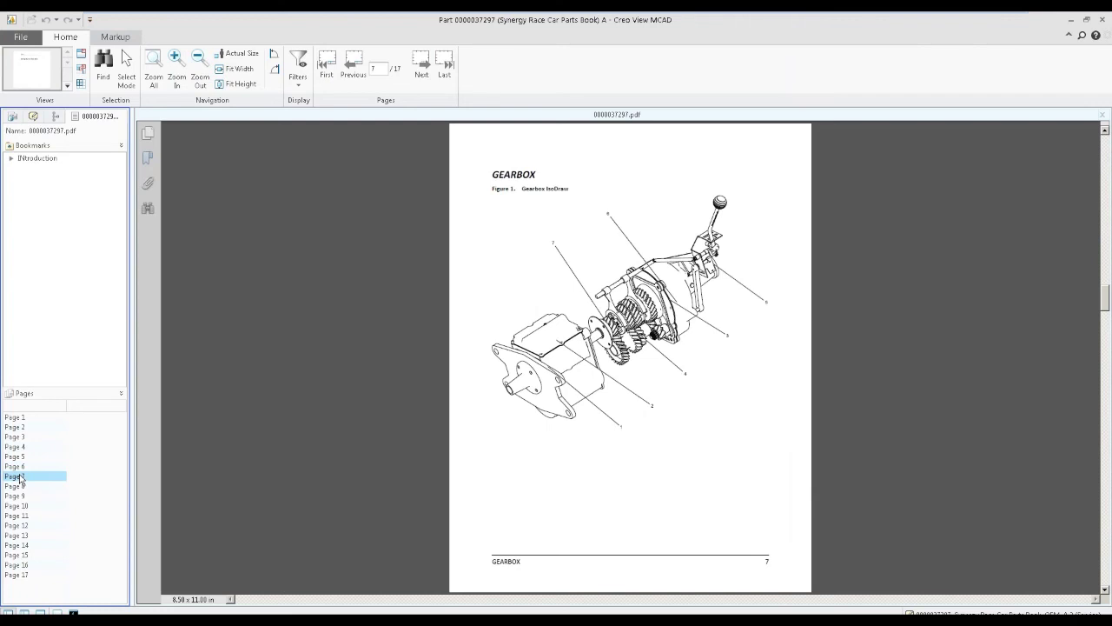
click(21, 487)
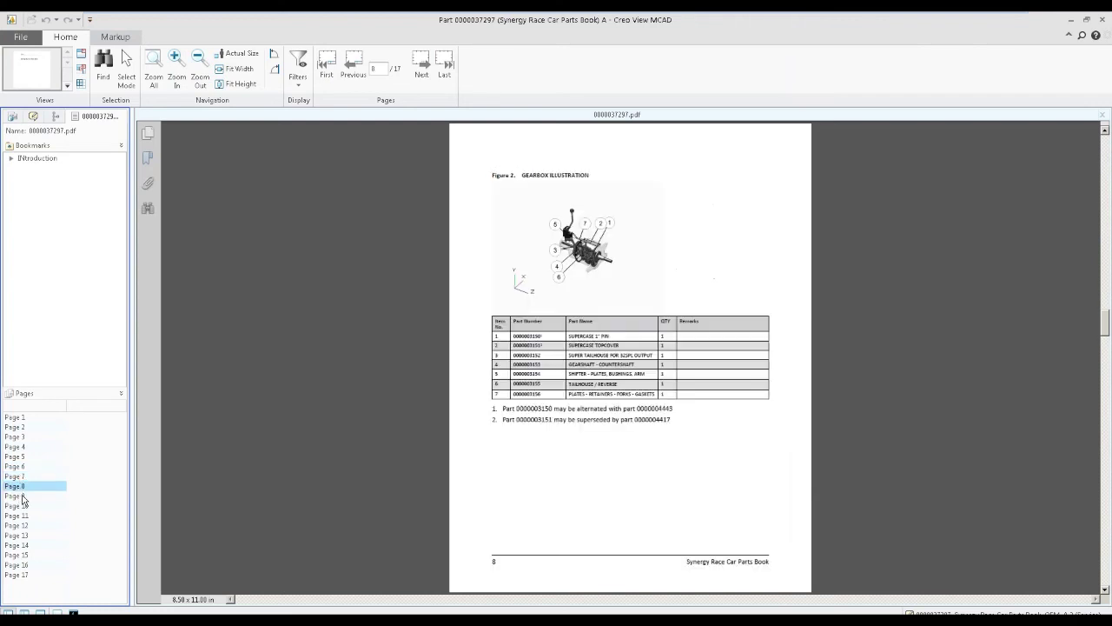
click(24, 498)
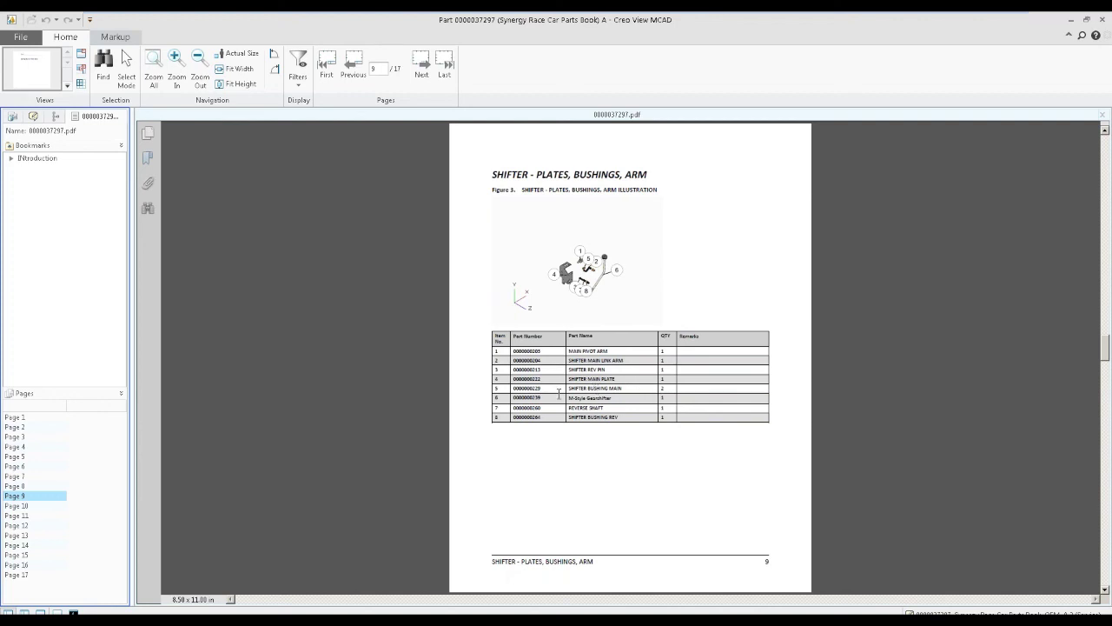
click(22, 505)
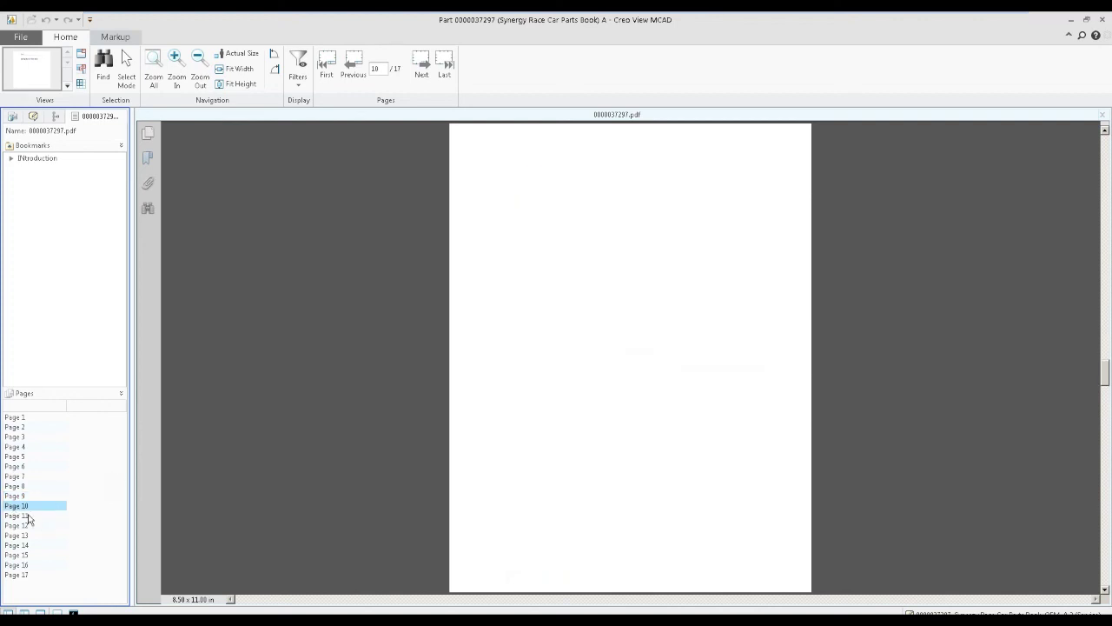
View pages 11 to 15, from TAILHOUSE / REVERSE through Brakes to Anti-Lock Braking System.
click(19, 516)
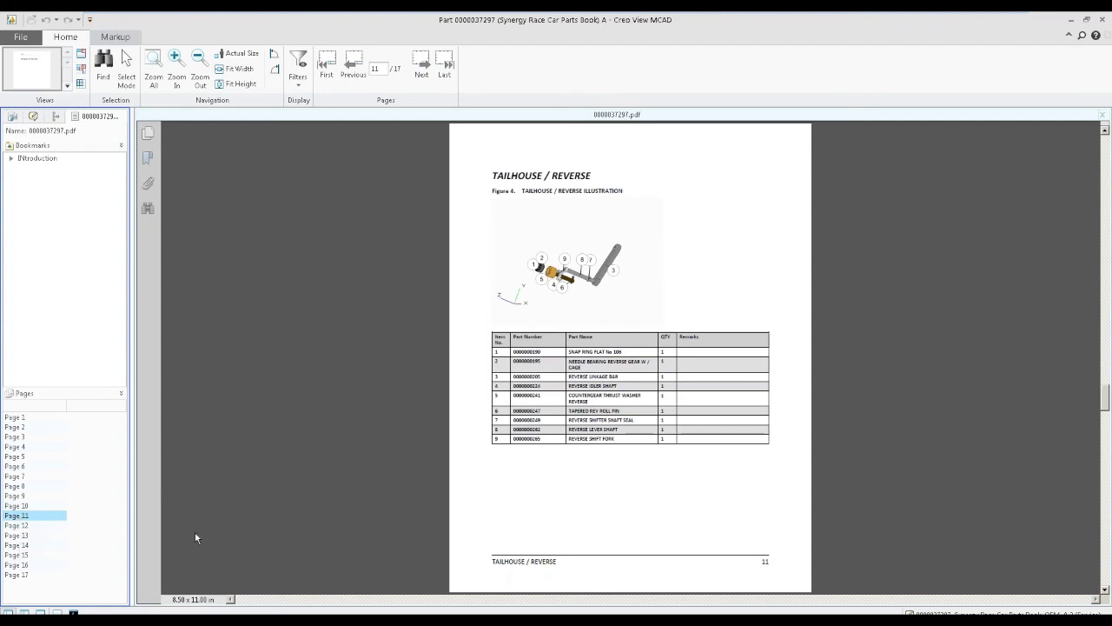
click(16, 526)
click(17, 536)
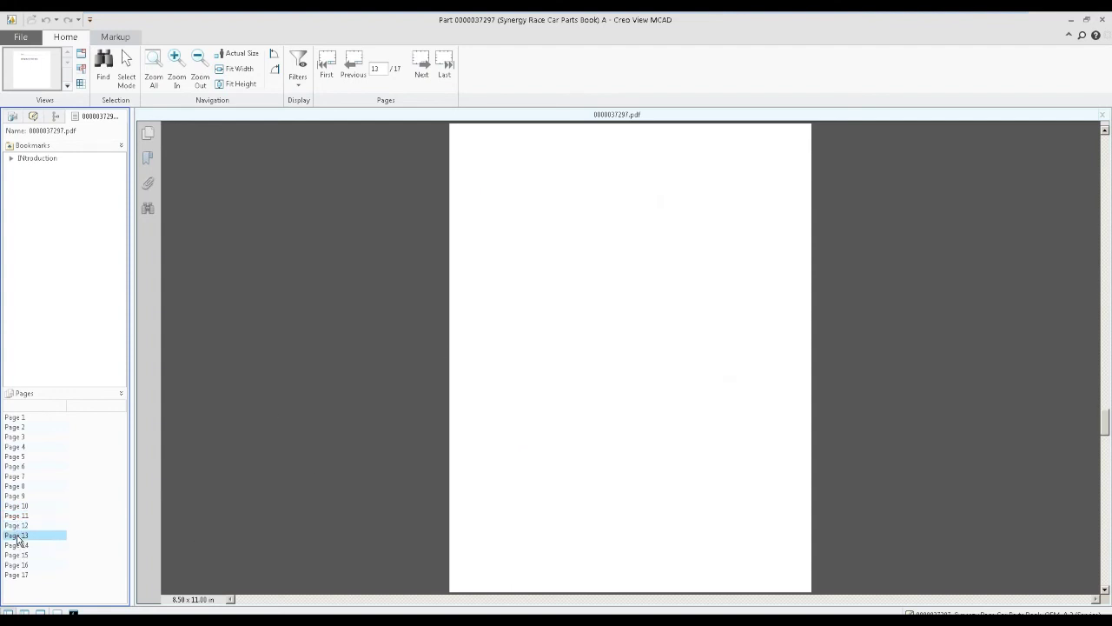
click(17, 546)
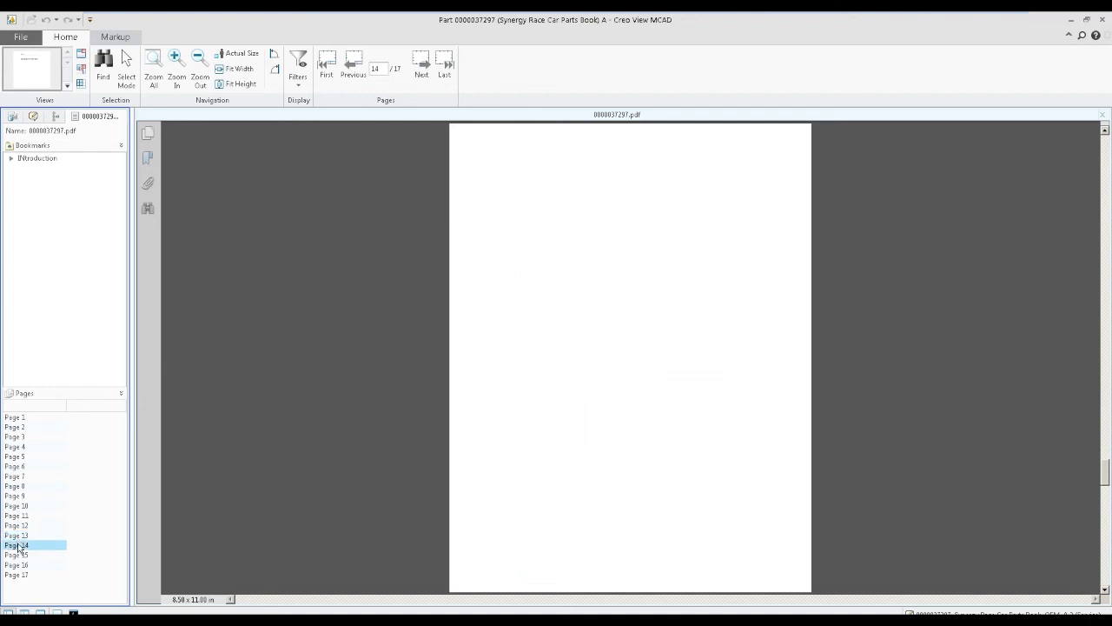
click(12, 556)
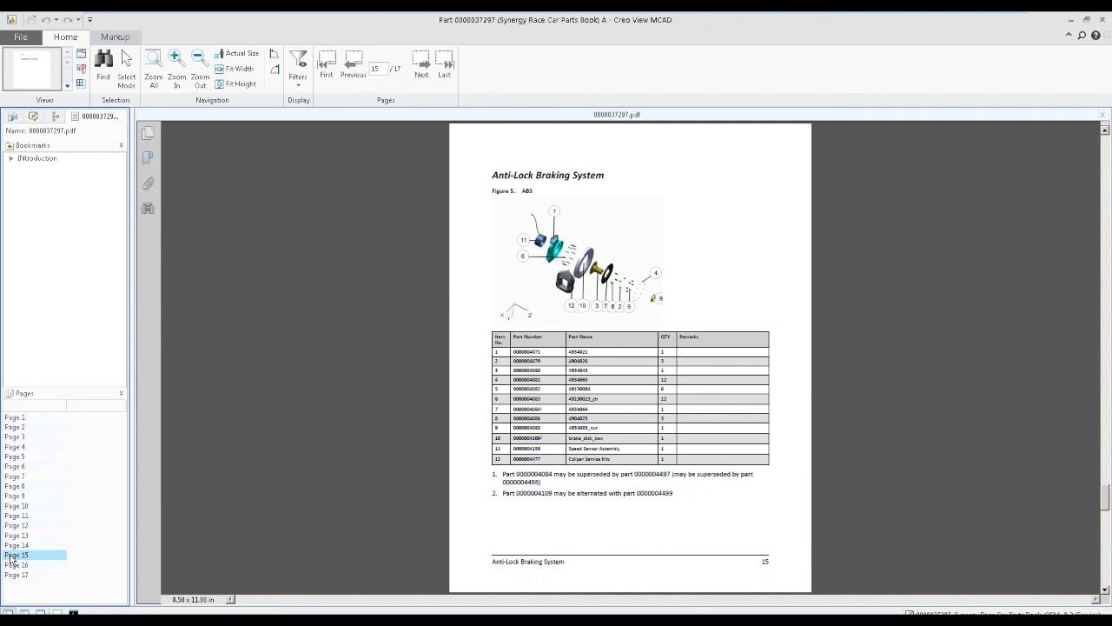
Revisit the title and Contents pages, then scroll back up to the cover.
click(13, 418)
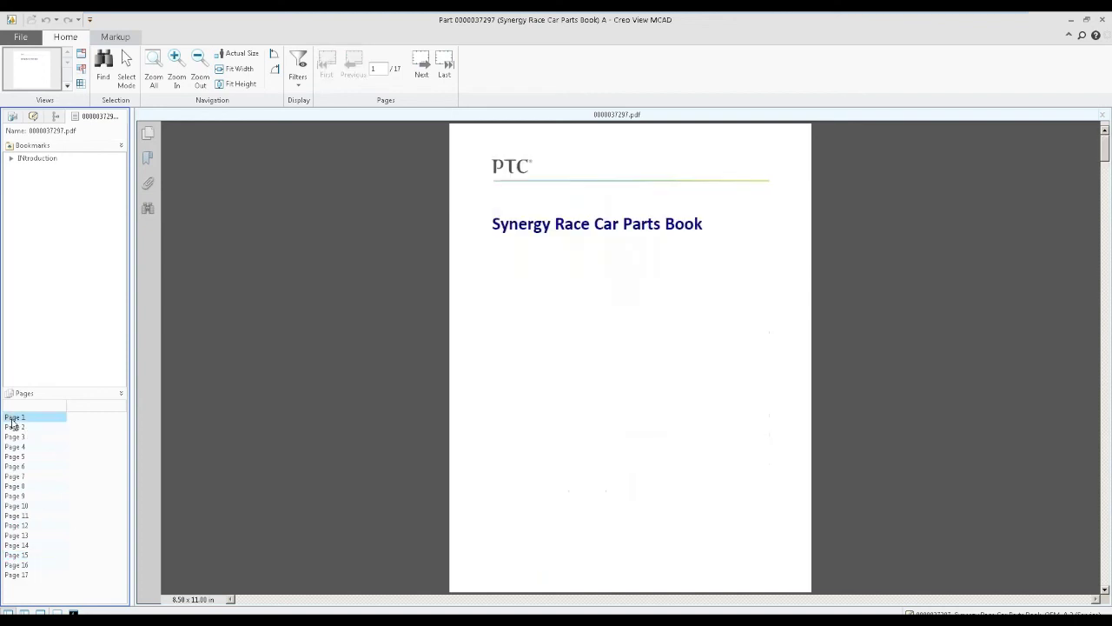
click(14, 437)
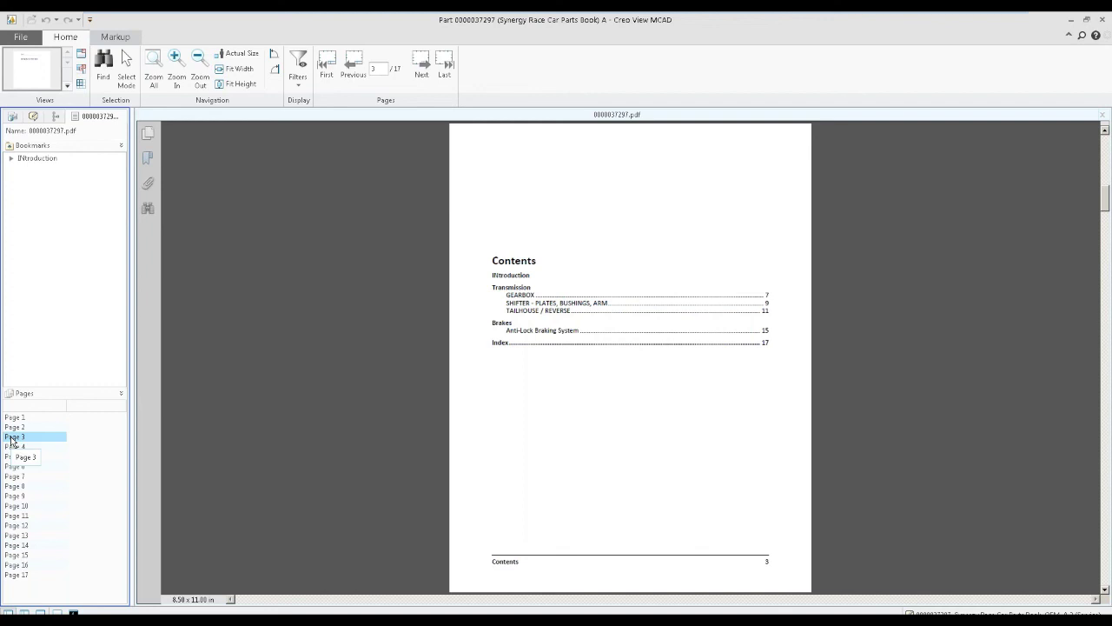
click(342, 398)
scroll(342, 398, up, 1)
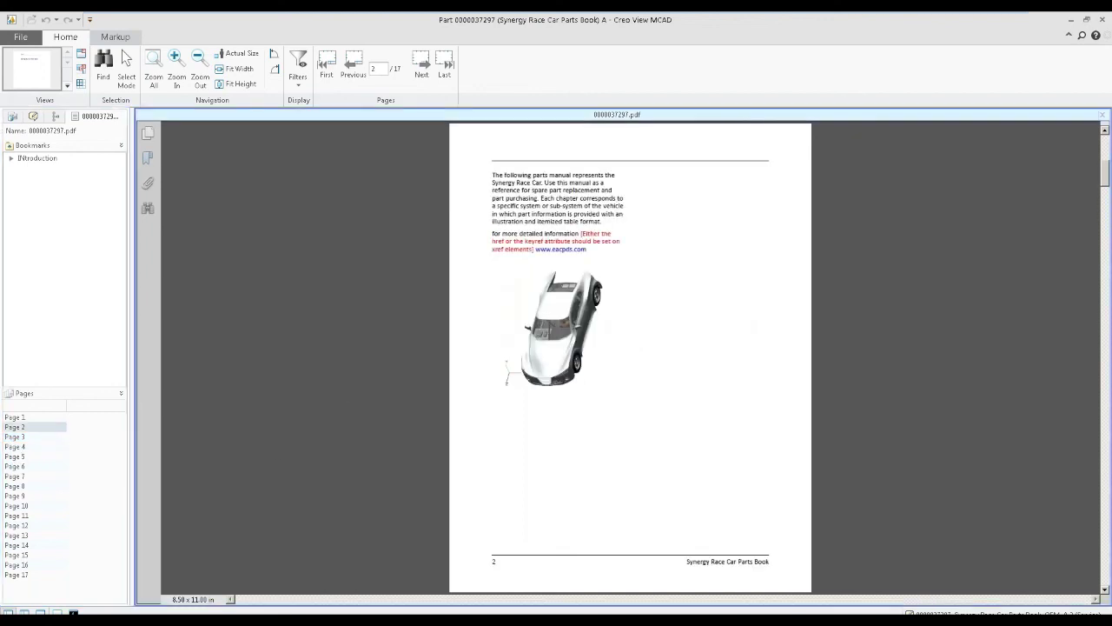
scroll(342, 398, up, 1)
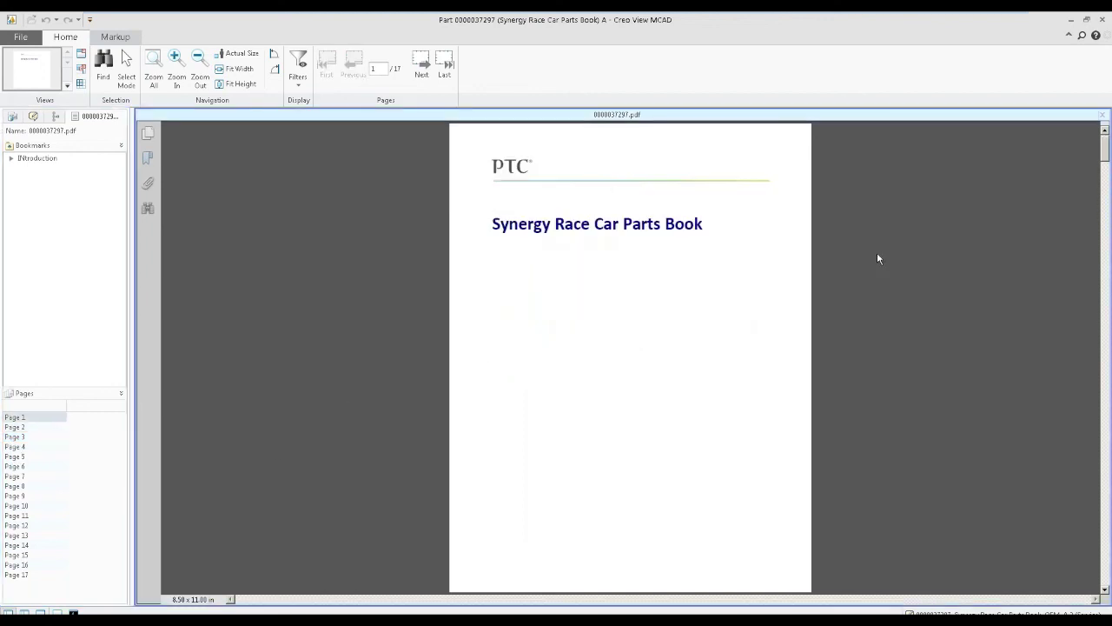
Close Creo View and show the A.2 parts book's Structure tab in Windchill.
click(1102, 19)
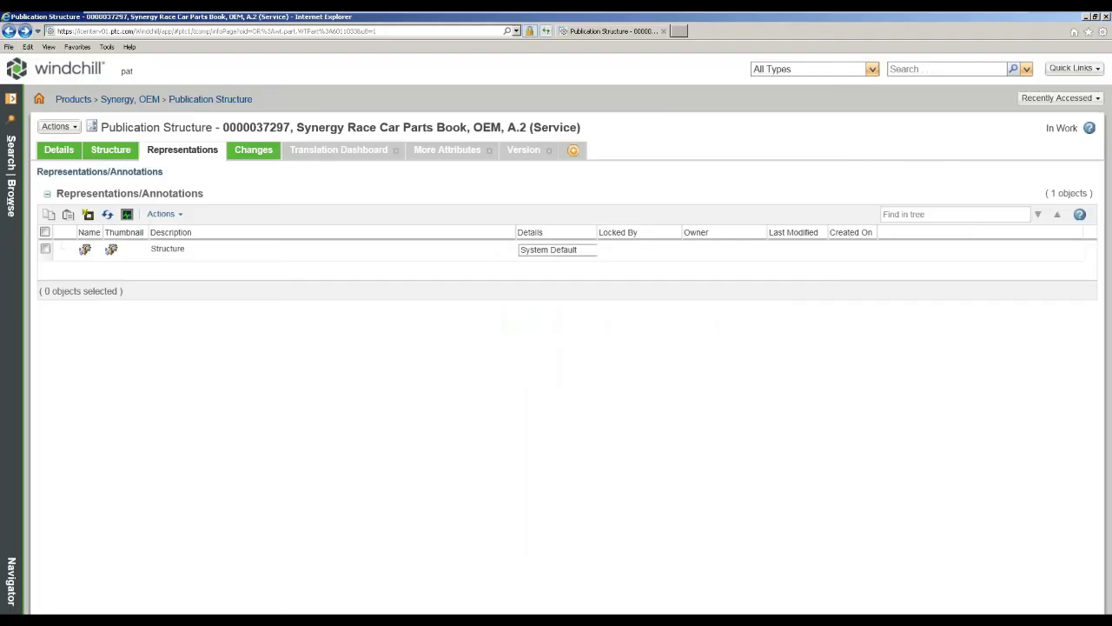
click(112, 151)
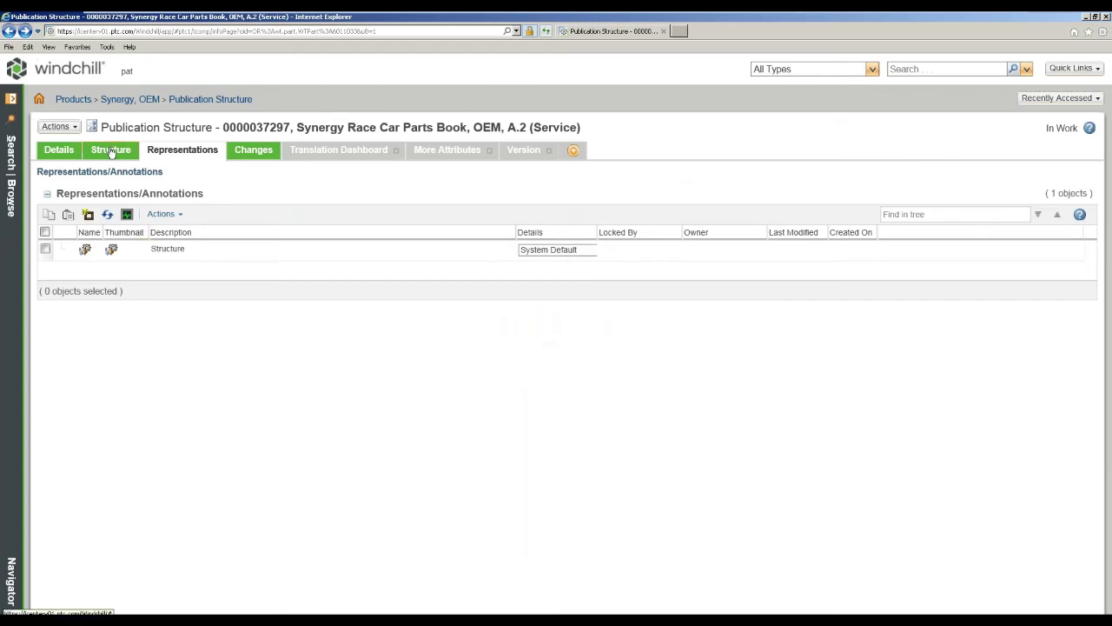